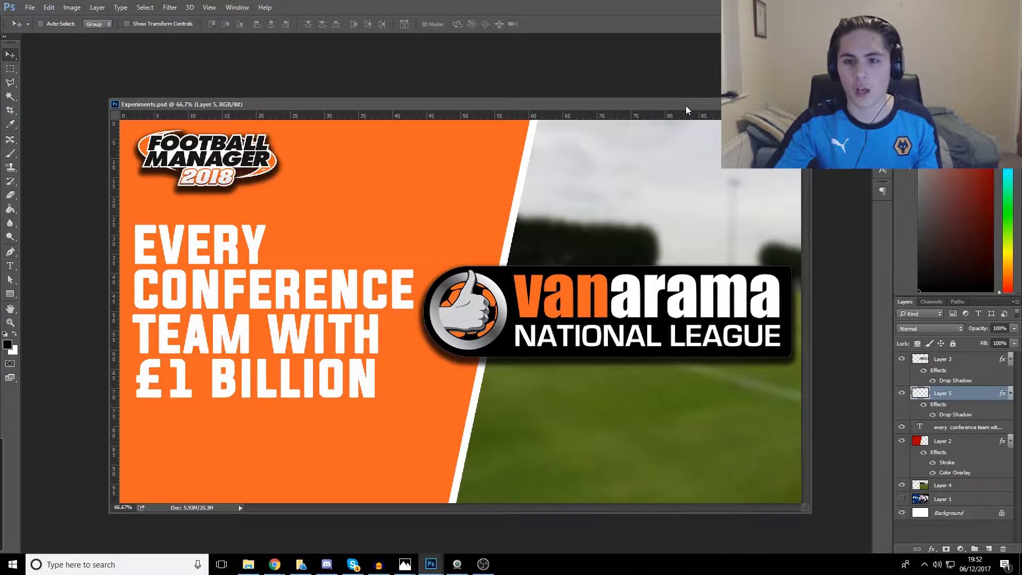
Move Experiments.psd off this screen, bring in WoLVES tHUMB.psd and dock it in the workspace
{"action": "left_click_drag", "start_coordinate": [685, 105], "coordinate": [1021, 41]}
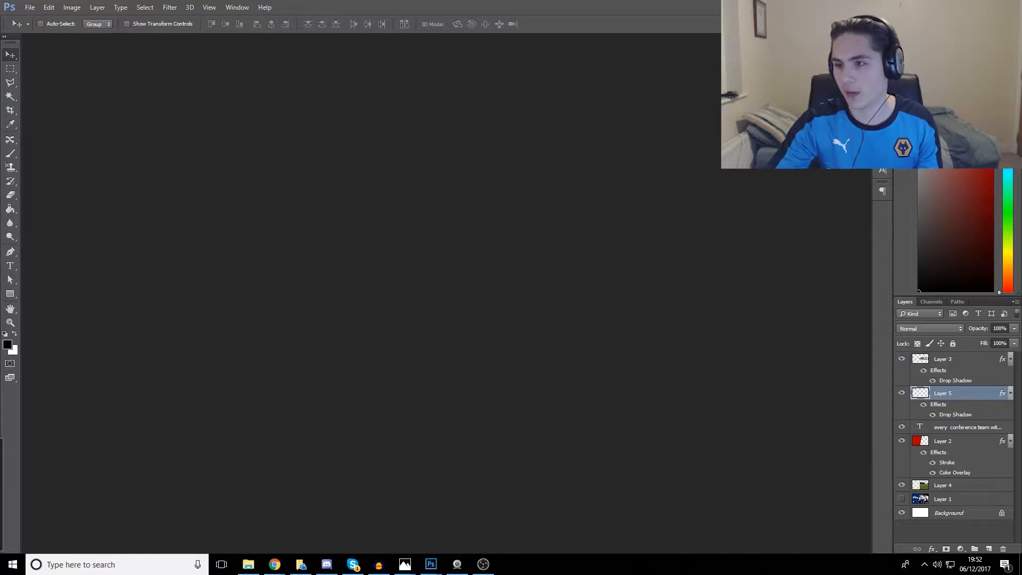
{"action": "left_click_drag", "start_coordinate": [1021, 297], "coordinate": [164, 74]}
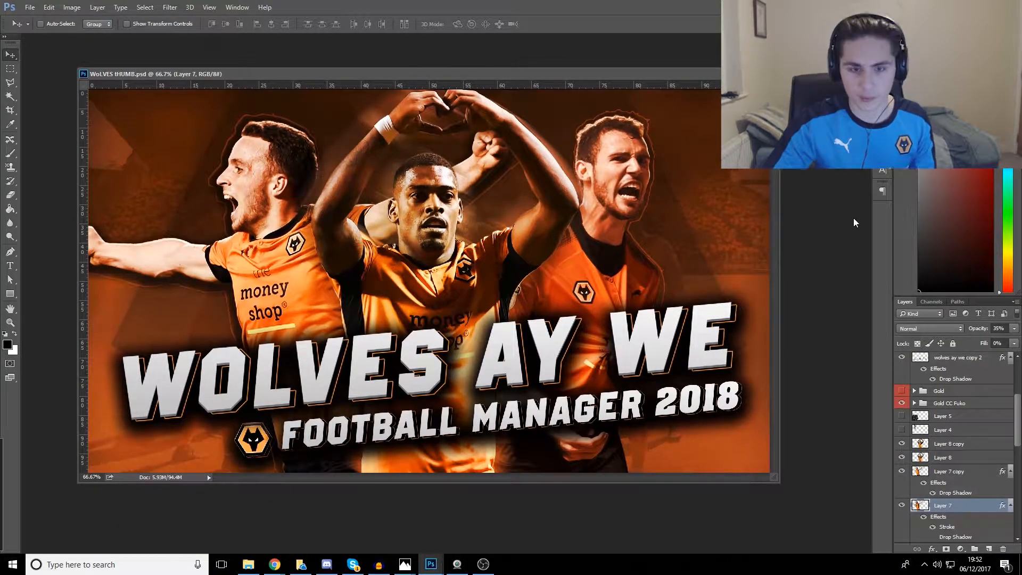
{"action": "left_click_drag", "start_coordinate": [564, 74], "coordinate": [554, 34]}
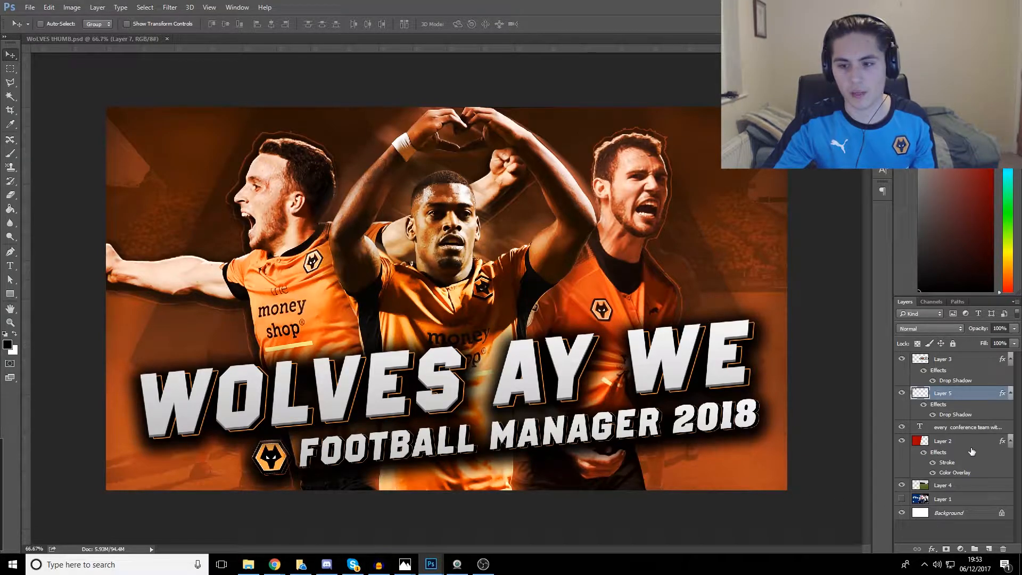
Toggle the player layers Layer 8 copy, Layer 8 and Layer 7 copy off and on, and move WoLVES tHUMB.psd off this screen
{"action": "left_click", "coordinate": [781, 391]}
{"action": "left_click_drag", "start_coordinate": [901, 444], "coordinate": [901, 472]}
{"action": "right_click", "coordinate": [901, 473]}
{"action": "left_click", "coordinate": [900, 512]}
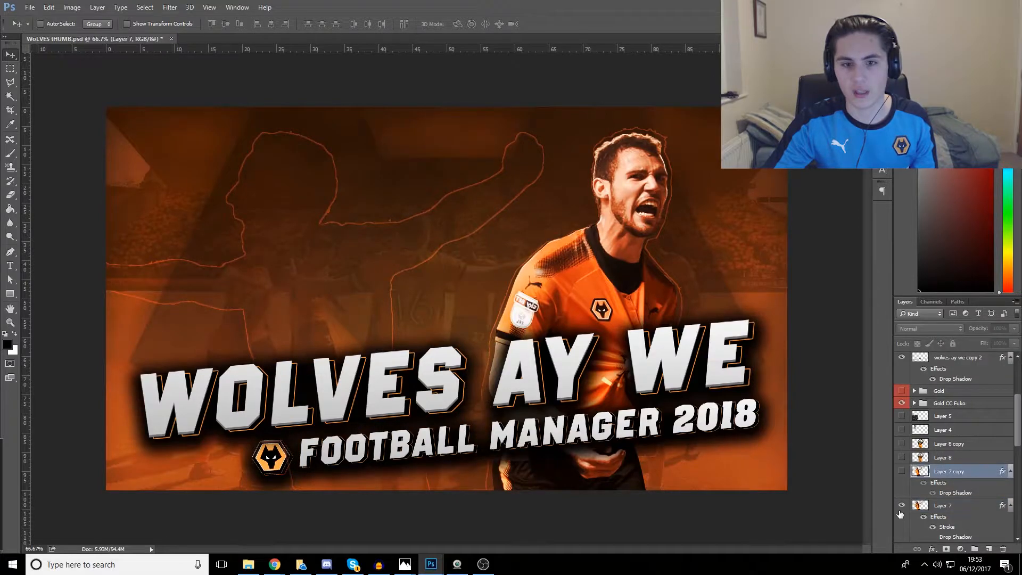
{"action": "left_click_drag", "start_coordinate": [902, 472], "coordinate": [904, 444]}
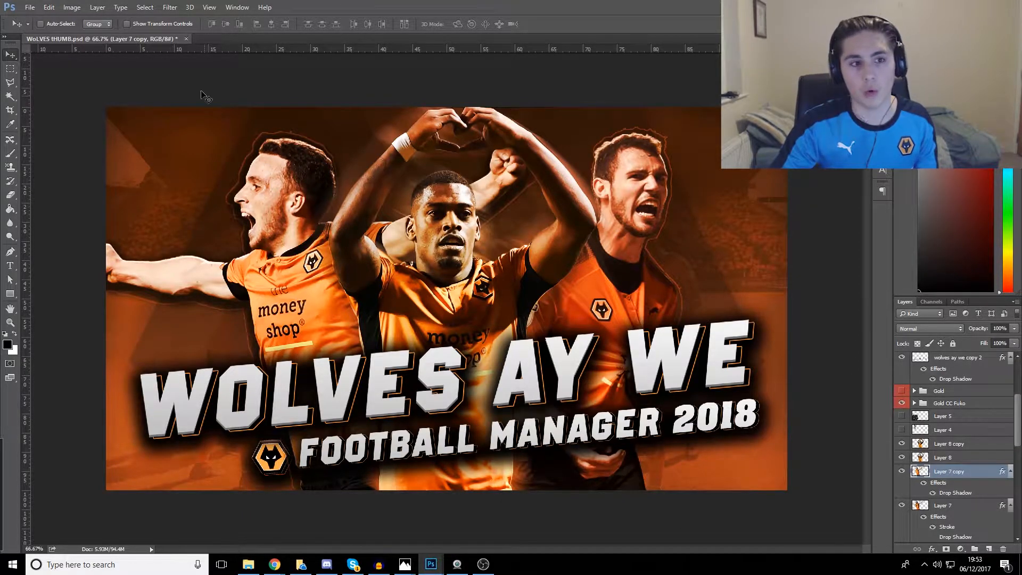
{"action": "left_click_drag", "start_coordinate": [136, 39], "coordinate": [141, 58]}
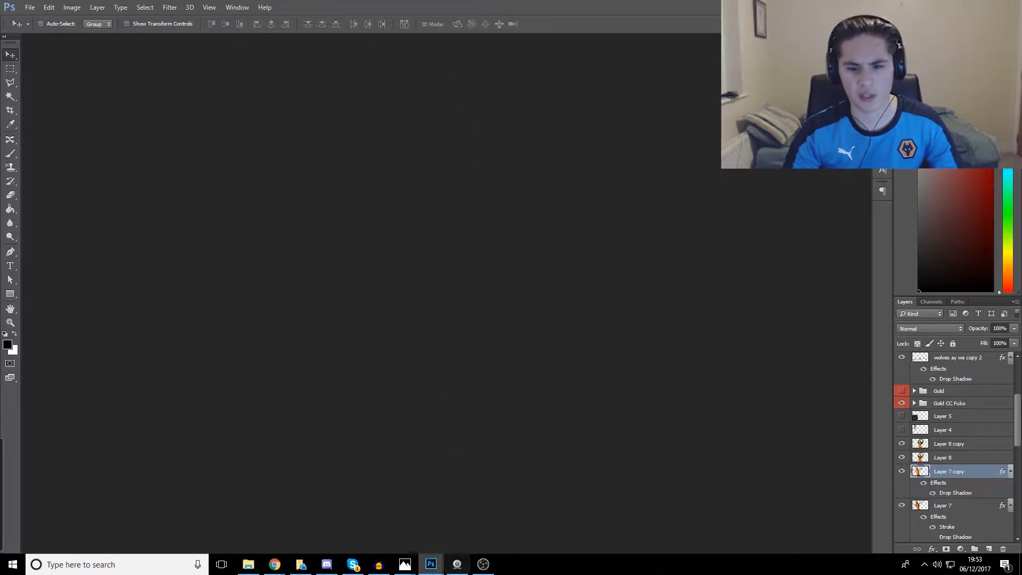
Create a new Film & Video document with the HDTV 1080p/29.97 size, 1920 by 1080 pixels
{"action": "mouse_move", "coordinate": [431, 565]}
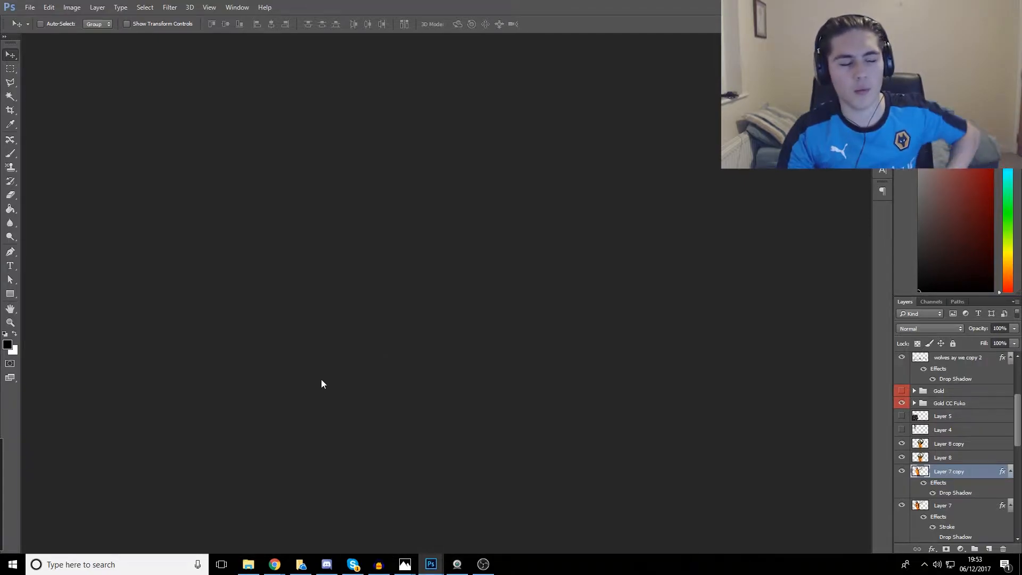
{"action": "left_click", "coordinate": [32, 8]}
{"action": "left_click", "coordinate": [35, 17]}
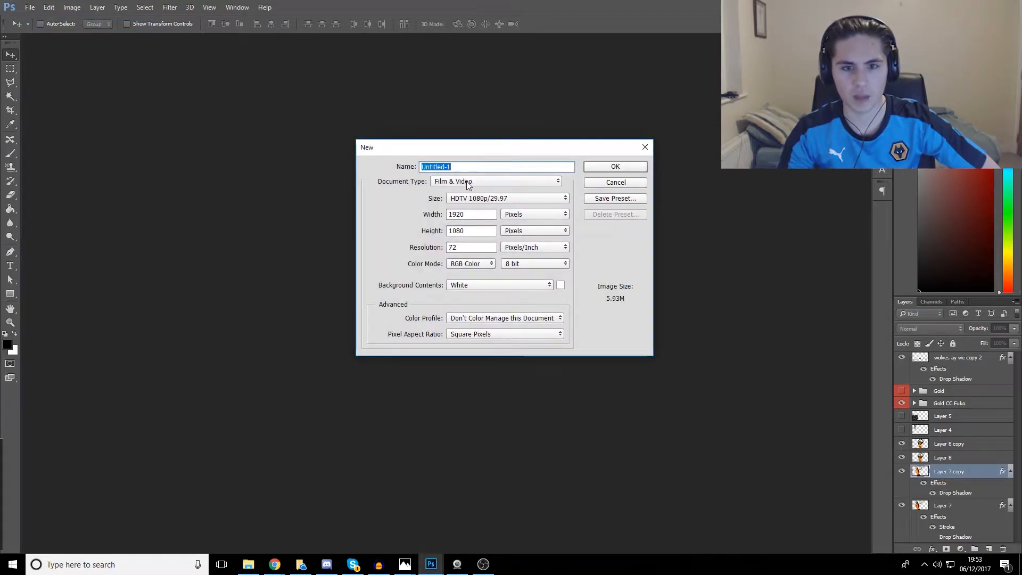
{"action": "double_click", "coordinate": [468, 214]}
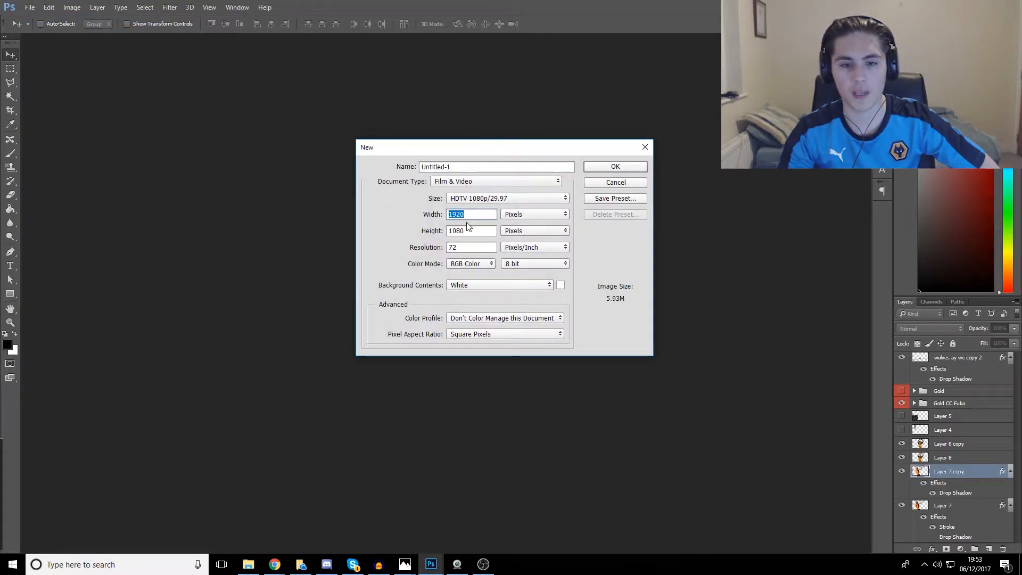
{"action": "left_click", "coordinate": [468, 230]}
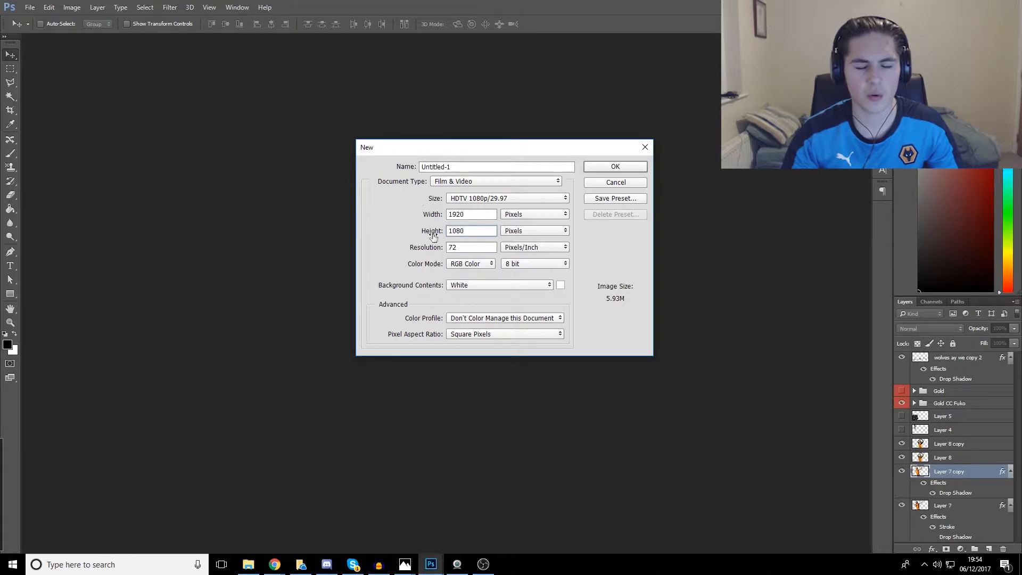
{"action": "left_click", "coordinate": [448, 182]}
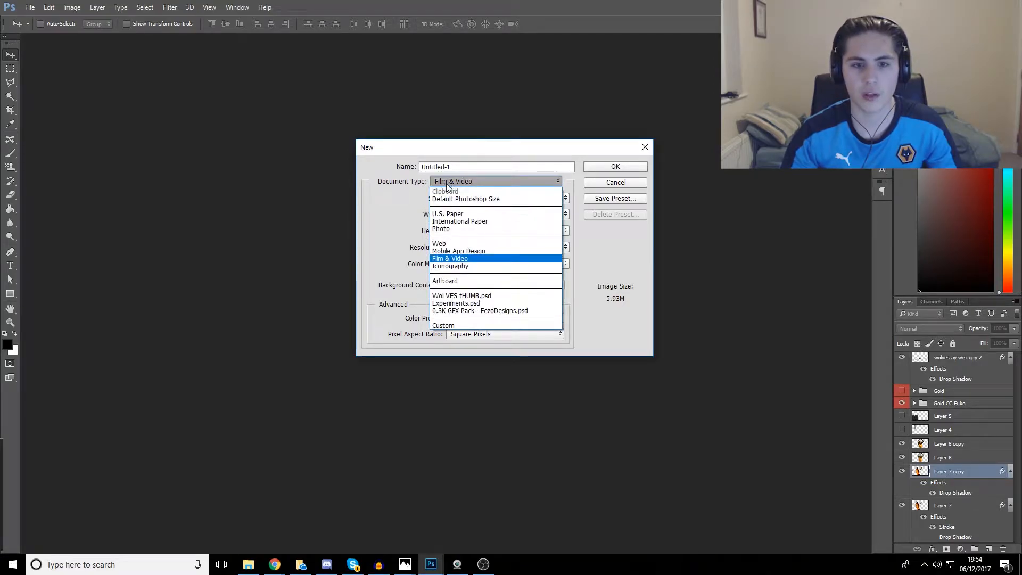
{"action": "left_click", "coordinate": [451, 199]}
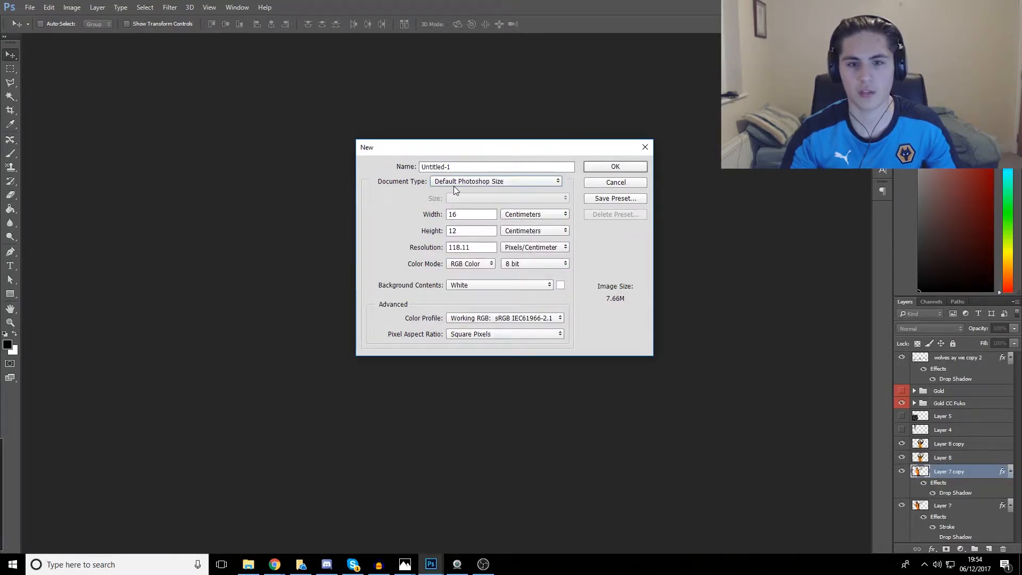
{"action": "left_click", "coordinate": [453, 184]}
{"action": "left_click", "coordinate": [451, 259]}
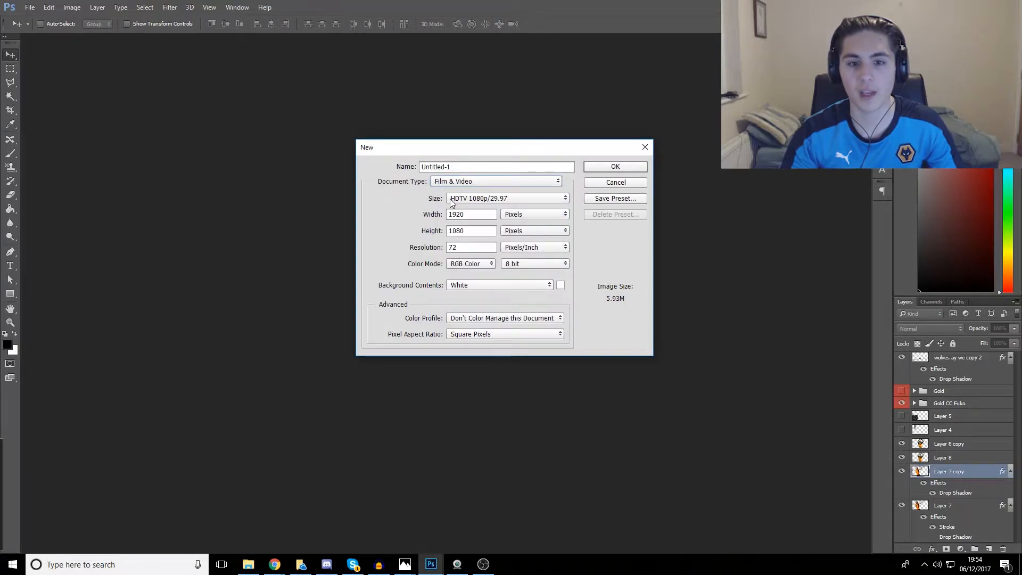
{"action": "left_click", "coordinate": [455, 199]}
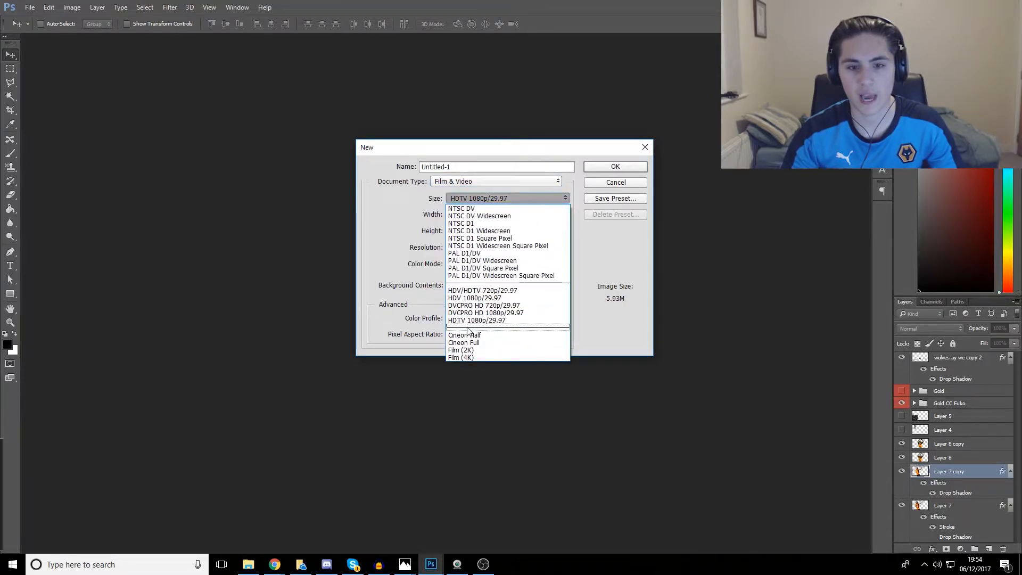
{"action": "left_click", "coordinate": [647, 345]}
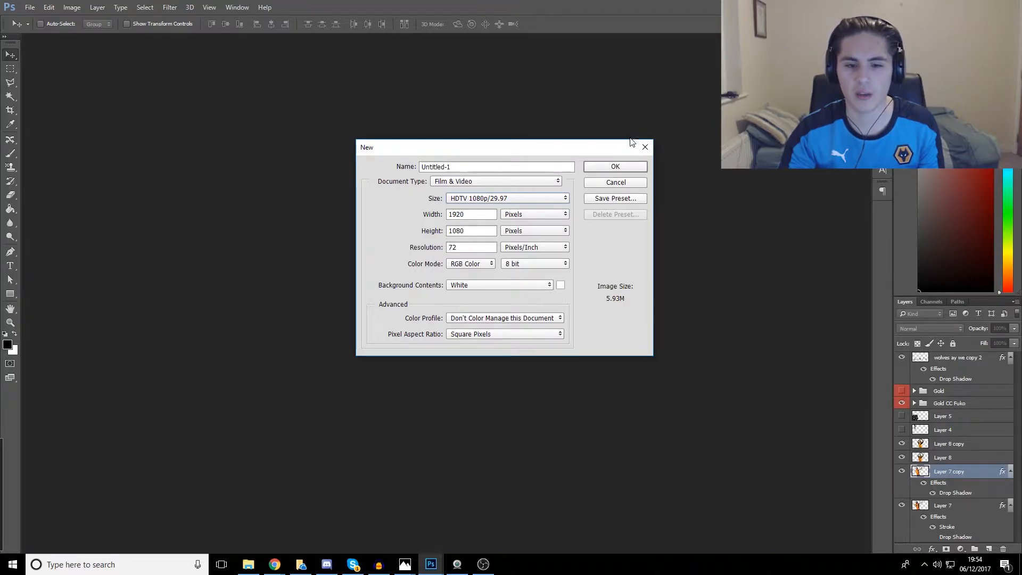
{"action": "left_click", "coordinate": [616, 167]}
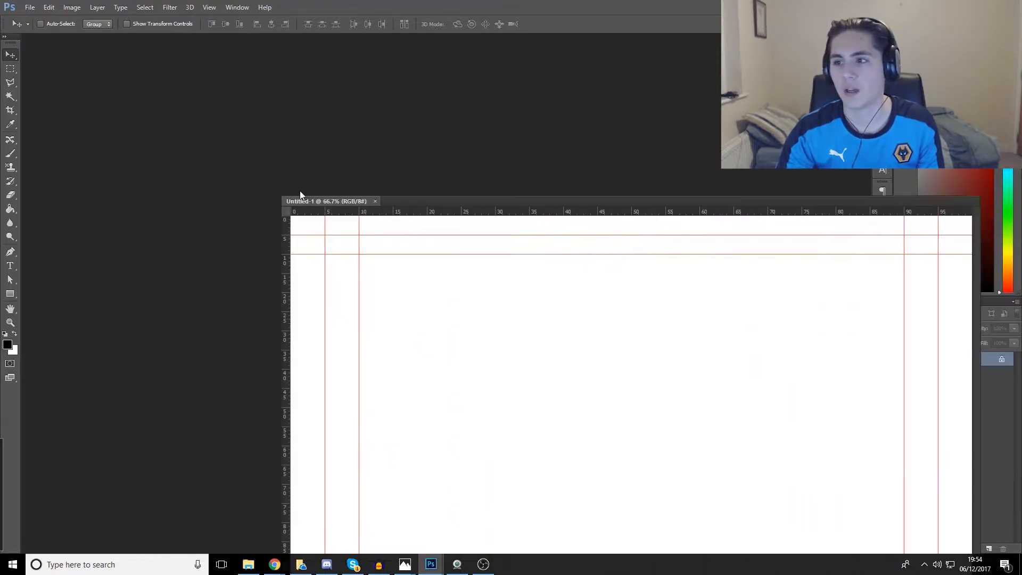
Dock the new document in the workspace and clear all of its guides
{"action": "left_click_drag", "start_coordinate": [330, 200], "coordinate": [101, 33]}
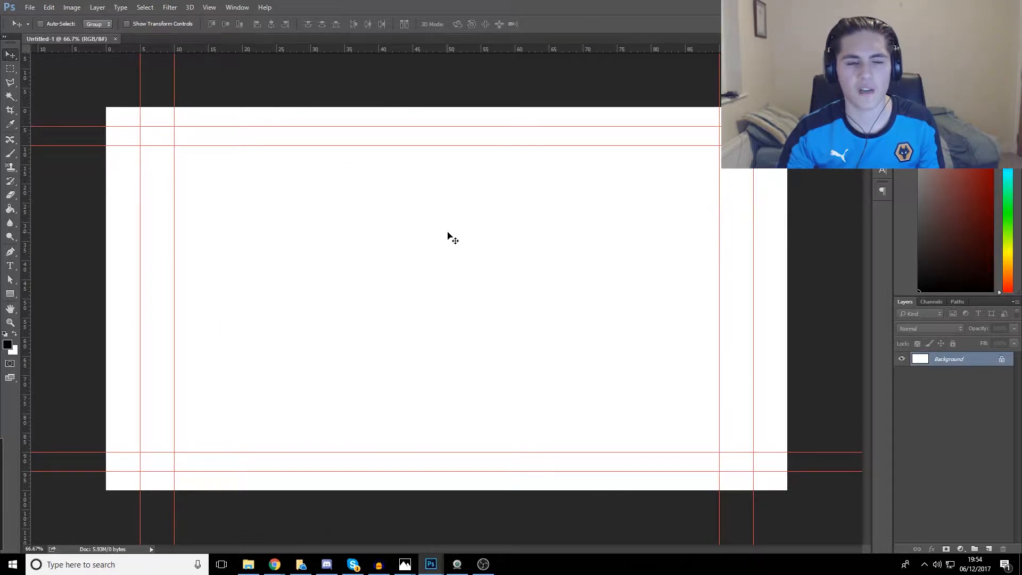
{"action": "left_click", "coordinate": [209, 8]}
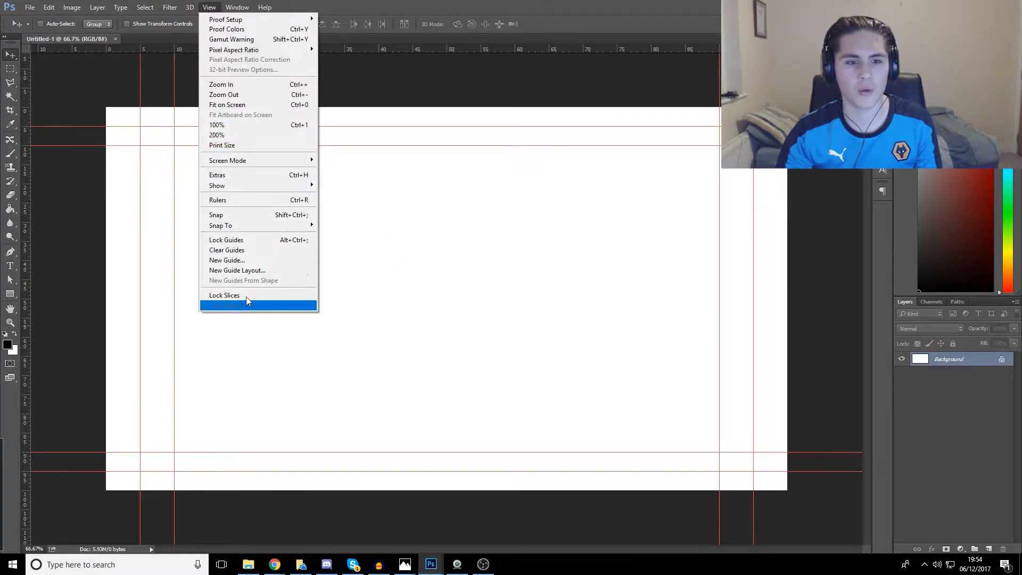
{"action": "left_click", "coordinate": [223, 250]}
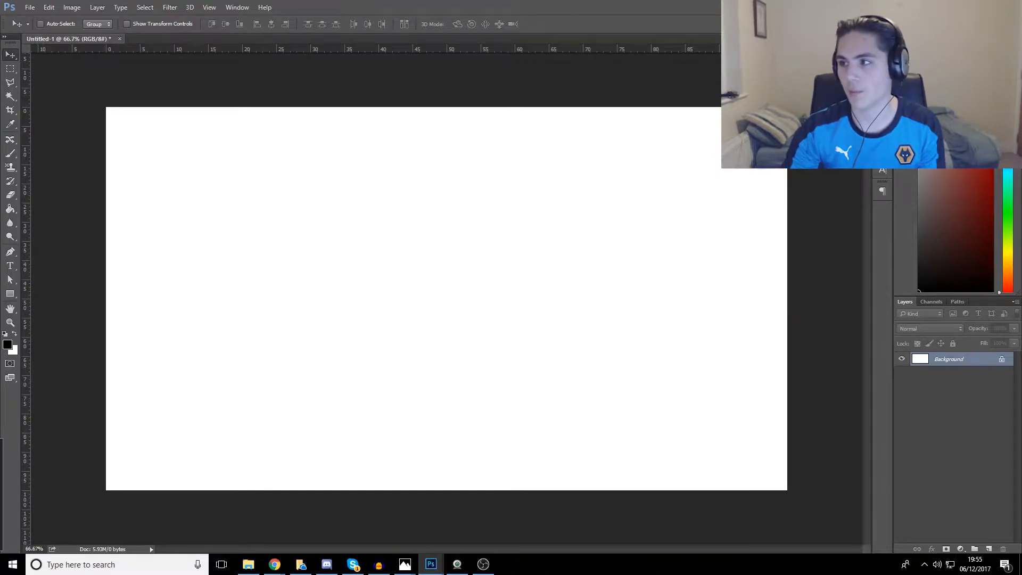
Switch to Chrome and search Google Images for "chelsea fc"
{"action": "key", "text": "alt+Tab"}
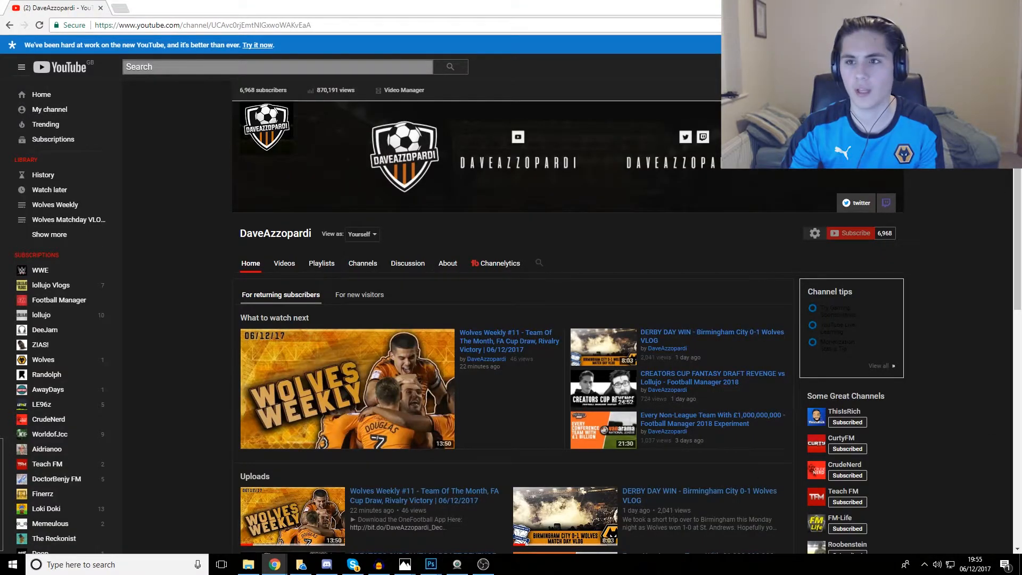
{"action": "key", "text": "alt+Tab"}
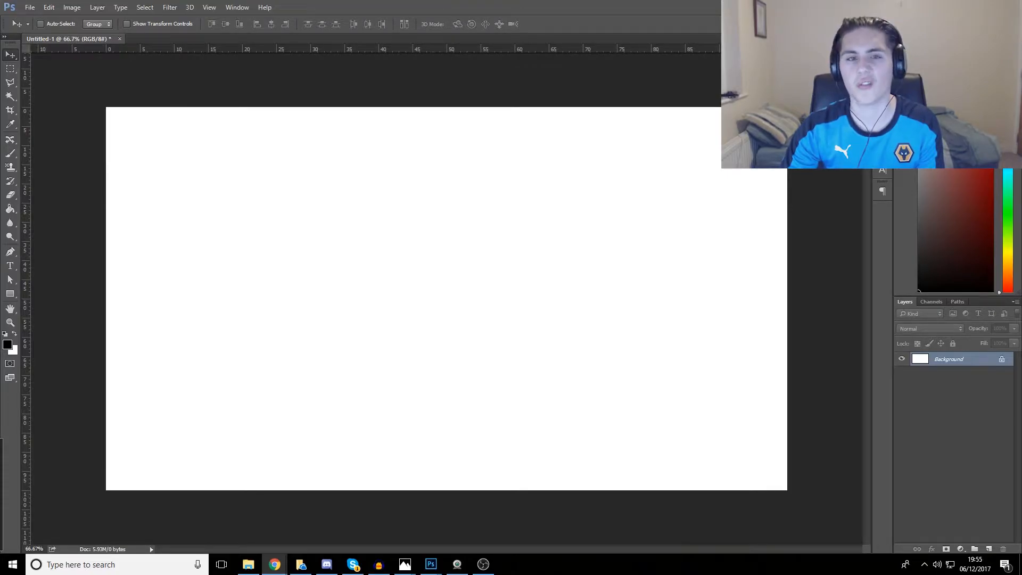
{"action": "left_click_drag", "start_coordinate": [1021, 287], "coordinate": [665, 1]}
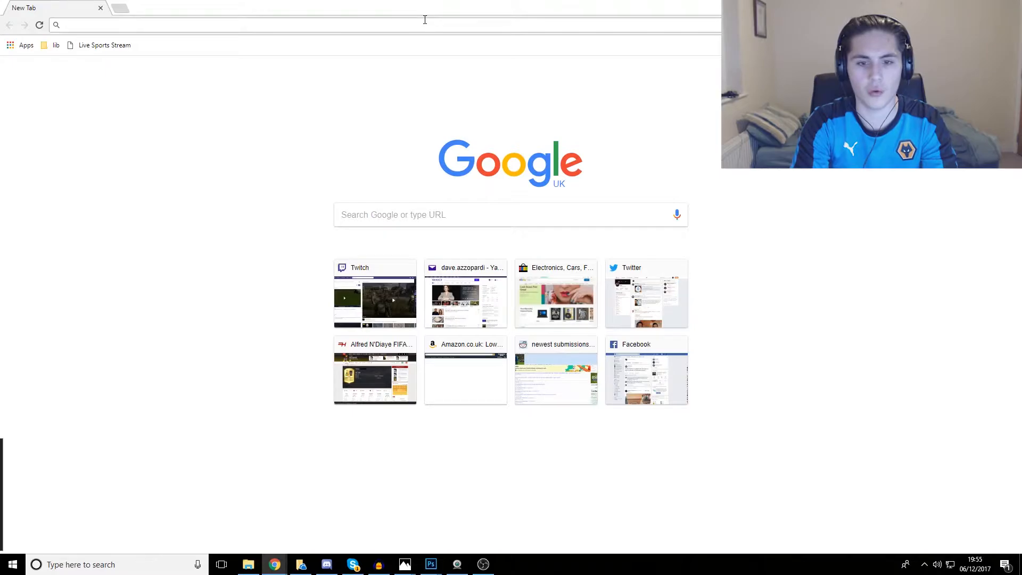
{"action": "type", "text": "chelsea fc"}
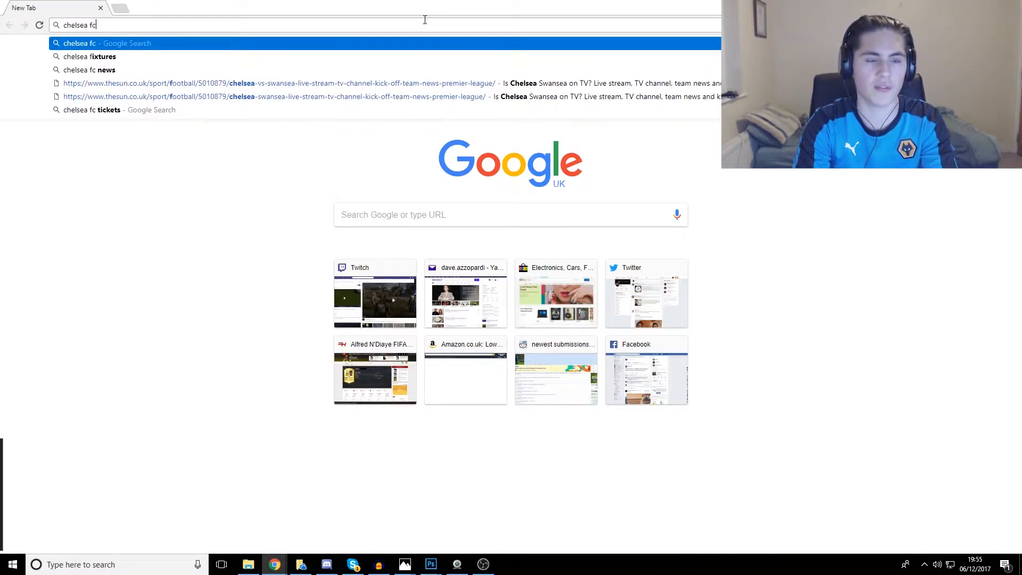
{"action": "key", "text": "Return"}
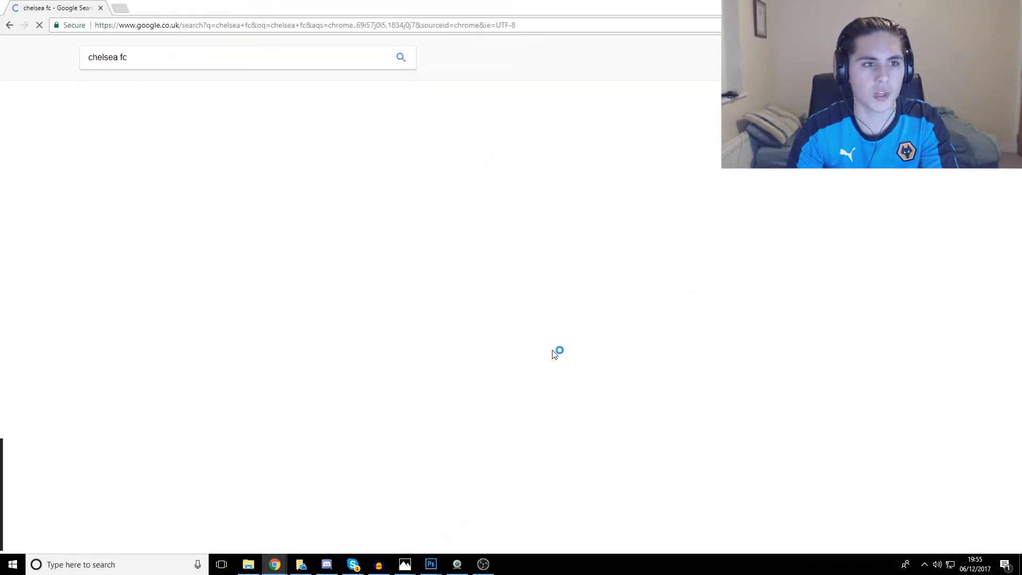
{"action": "left_click", "coordinate": [158, 89]}
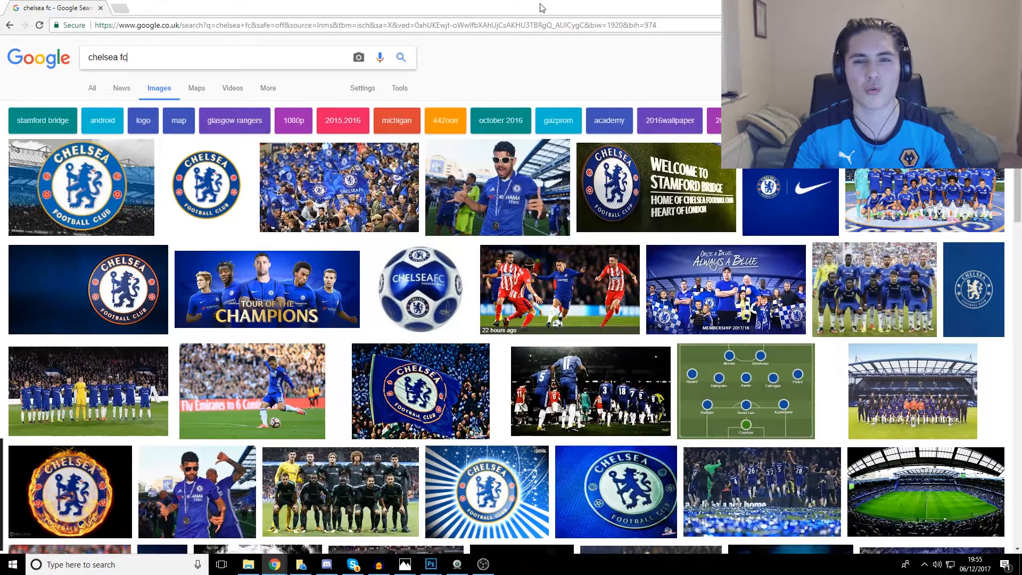
Refine the image search to "chelsea fc 2018" and limit the size filter to Large
{"action": "type", "text": "2018"}
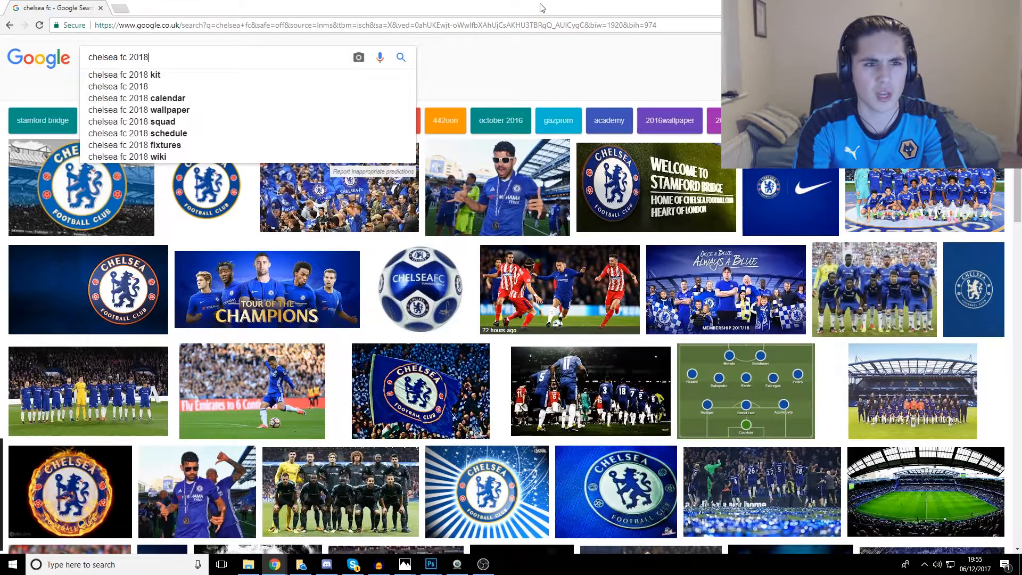
{"action": "key", "text": "Return"}
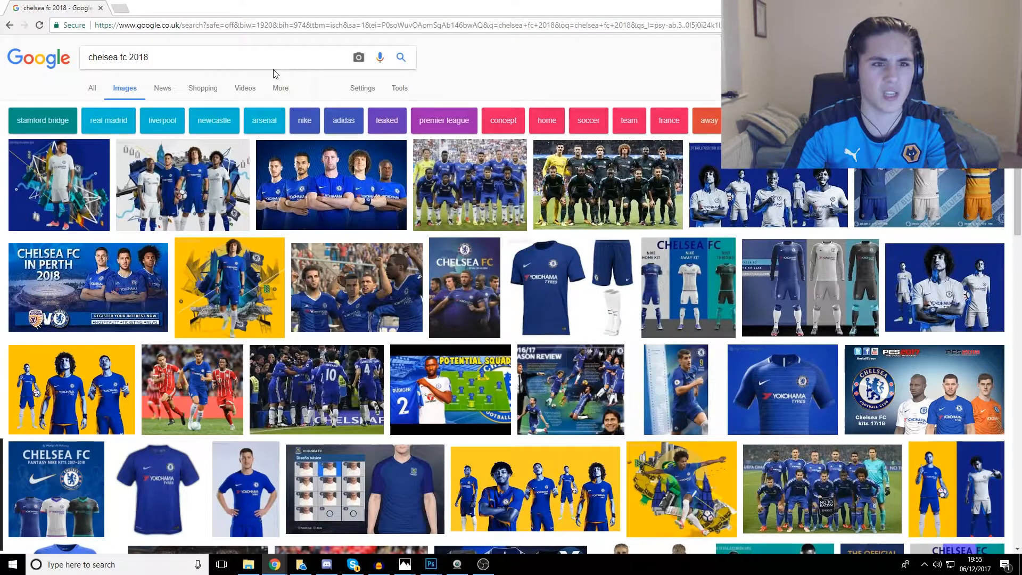
{"action": "left_click", "coordinate": [400, 88]}
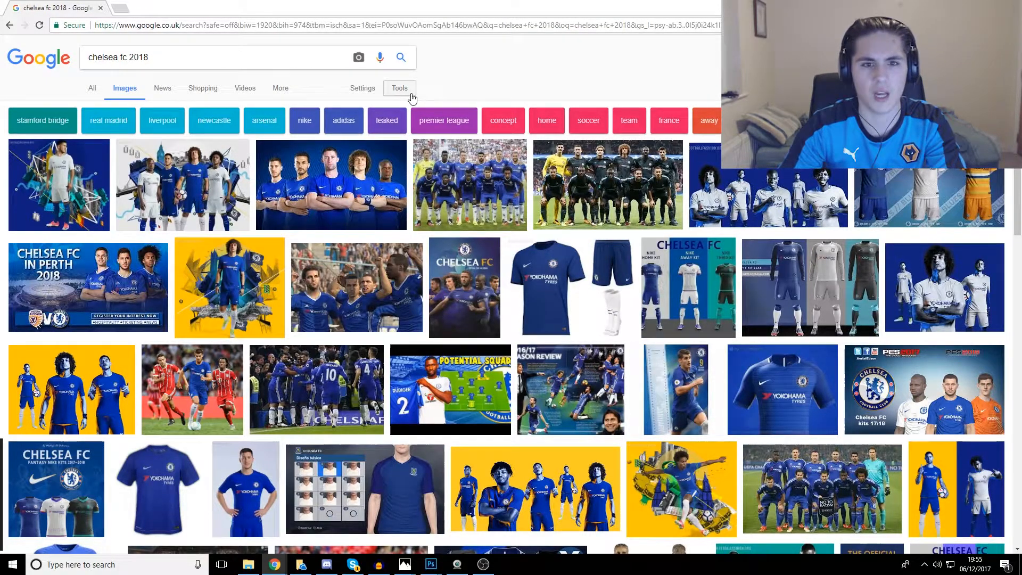
{"action": "left_click", "coordinate": [101, 108]}
{"action": "left_click", "coordinate": [97, 139]}
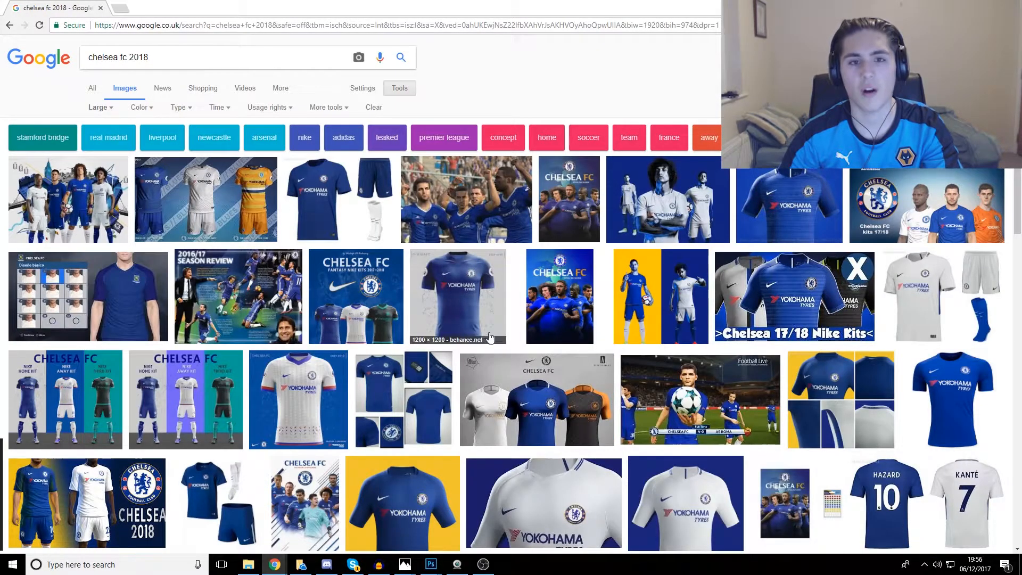
Browse the large Chelsea images and restrict the results to the past week
{"action": "left_click", "coordinate": [98, 108]}
{"action": "left_click", "coordinate": [432, 114]}
{"action": "left_click", "coordinate": [206, 53]}
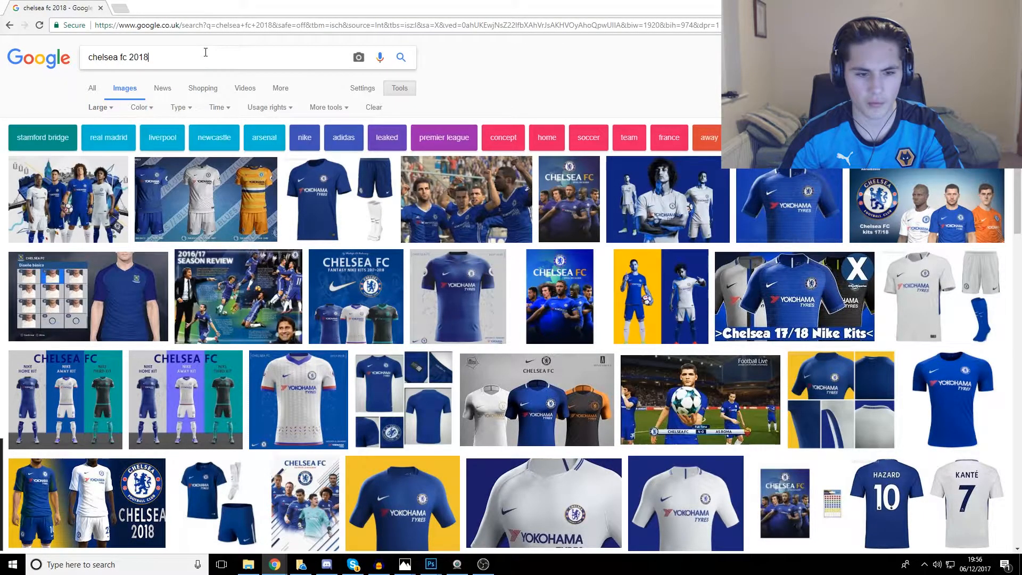
{"action": "scroll", "coordinate": [464, 228], "scroll_direction": "down", "scroll_amount": 6}
{"action": "scroll", "coordinate": [463, 227], "scroll_direction": "up", "scroll_amount": 6}
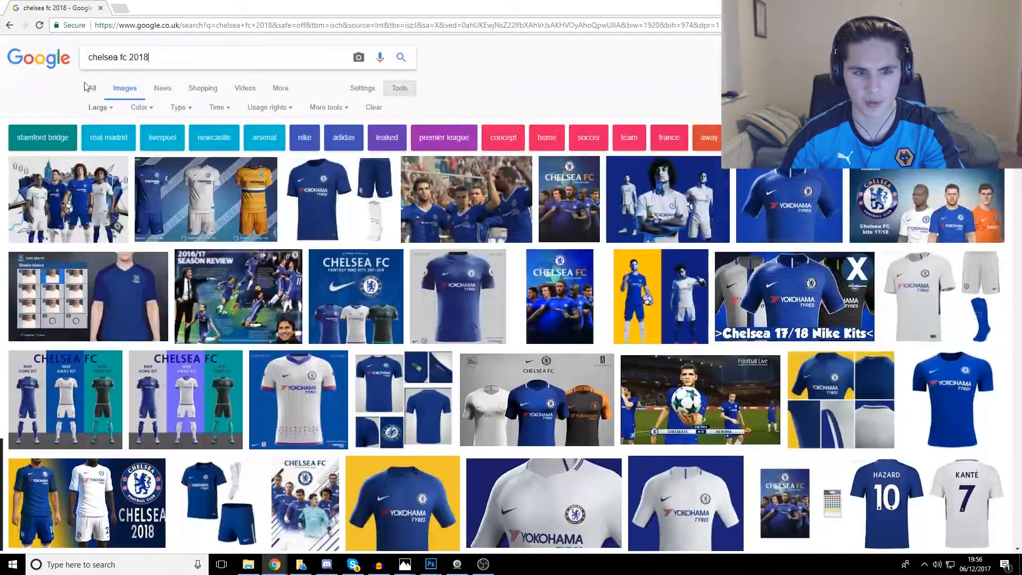
{"action": "left_click", "coordinate": [210, 112]}
{"action": "left_click", "coordinate": [218, 155]}
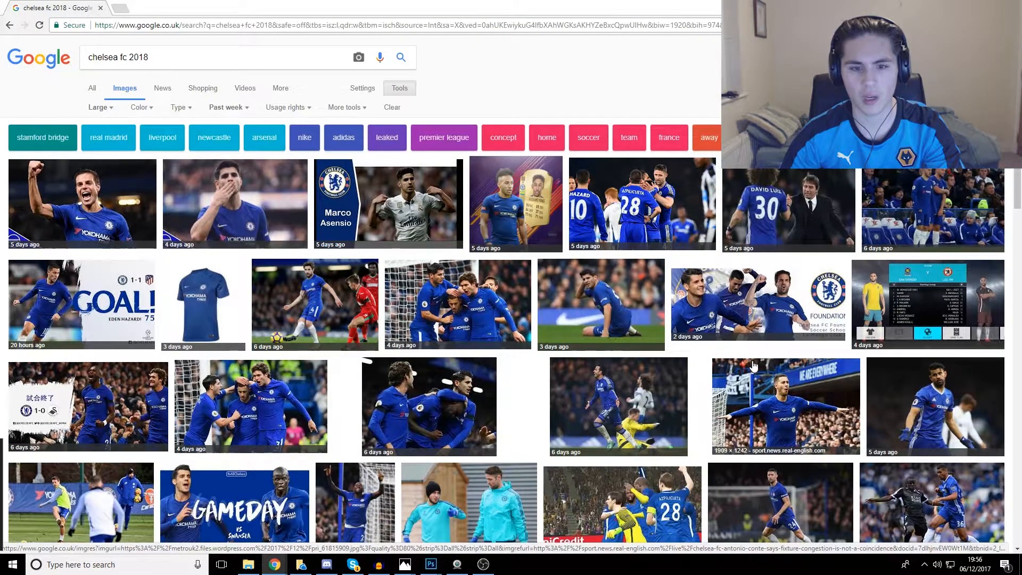
Restrict the image results to pictures larger than 4 MP (2272×1704)
{"action": "scroll", "coordinate": [447, 304], "scroll_direction": "down", "scroll_amount": 1}
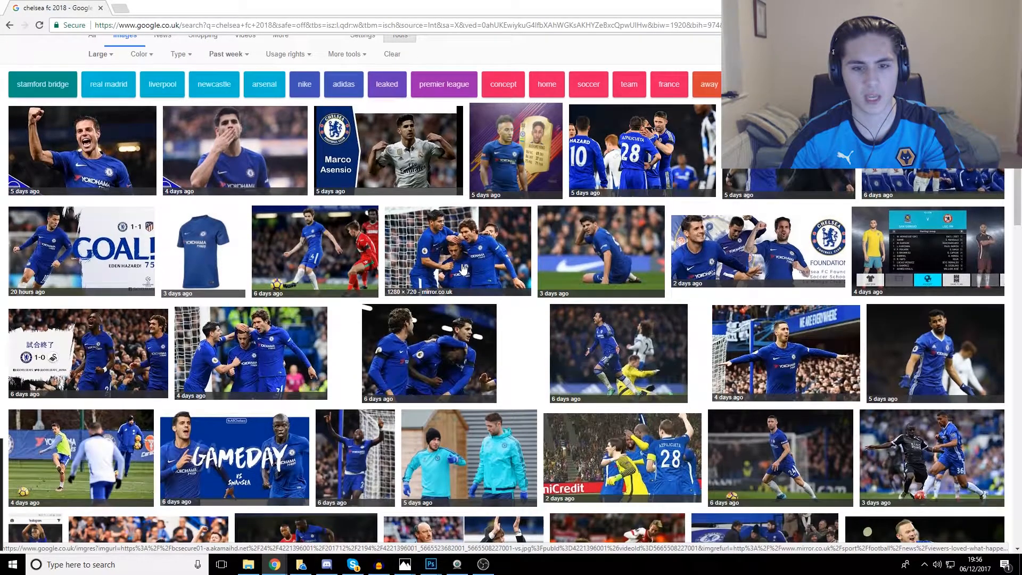
{"action": "scroll", "coordinate": [108, 176], "scroll_direction": "up", "scroll_amount": 1}
{"action": "left_click", "coordinate": [98, 107]}
{"action": "mouse_move", "coordinate": [125, 193]}
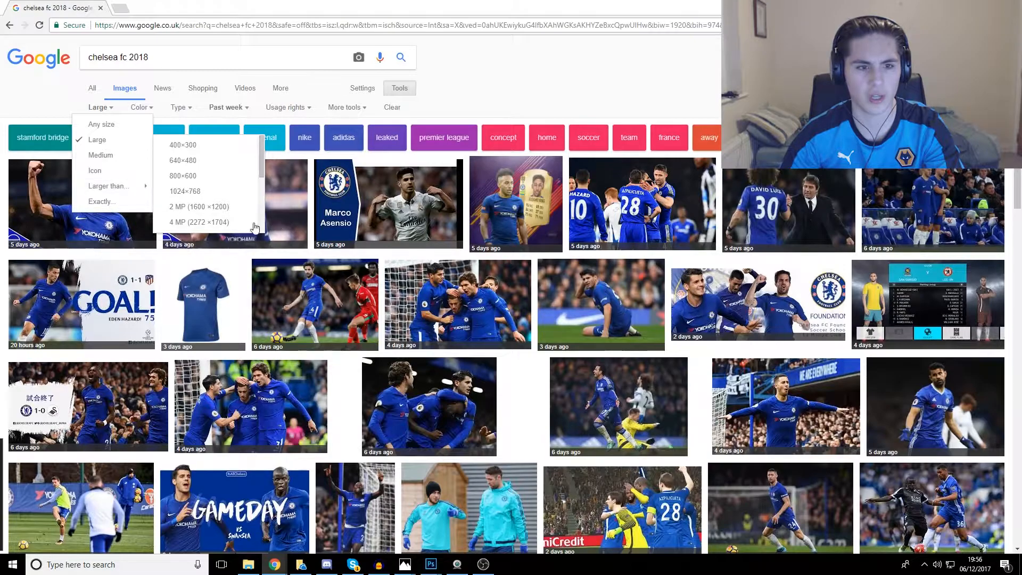
{"action": "left_click", "coordinate": [223, 222]}
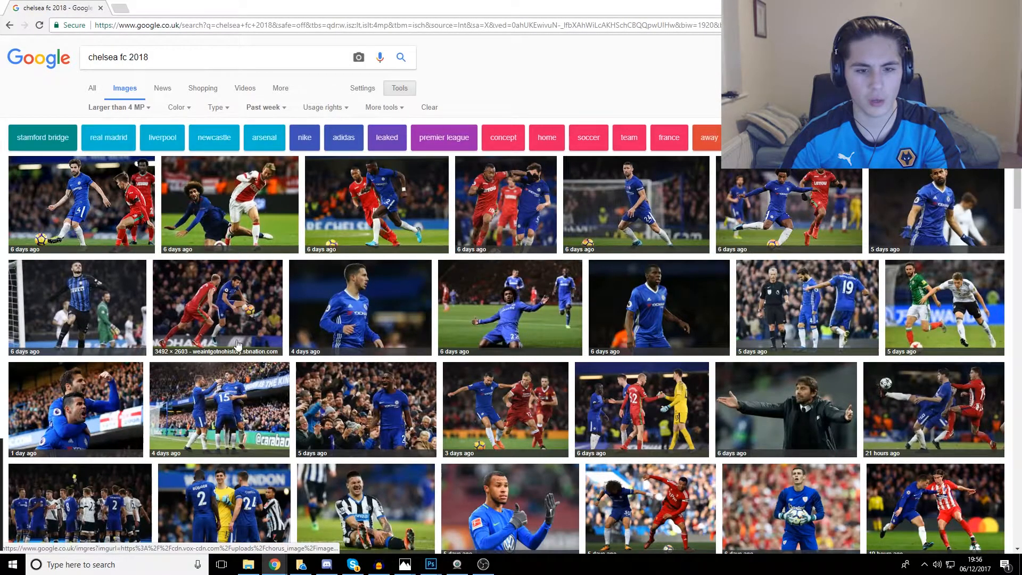
Open the photo of three Chelsea players celebrating around shirt number 15 at full size and copy the image
{"action": "left_click", "coordinate": [250, 412]}
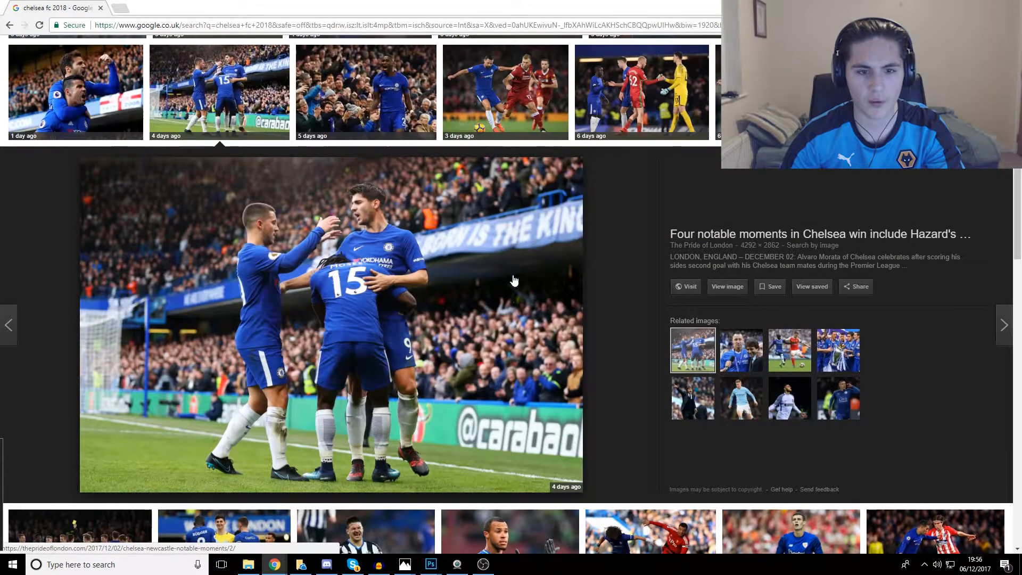
{"action": "left_click", "coordinate": [728, 289]}
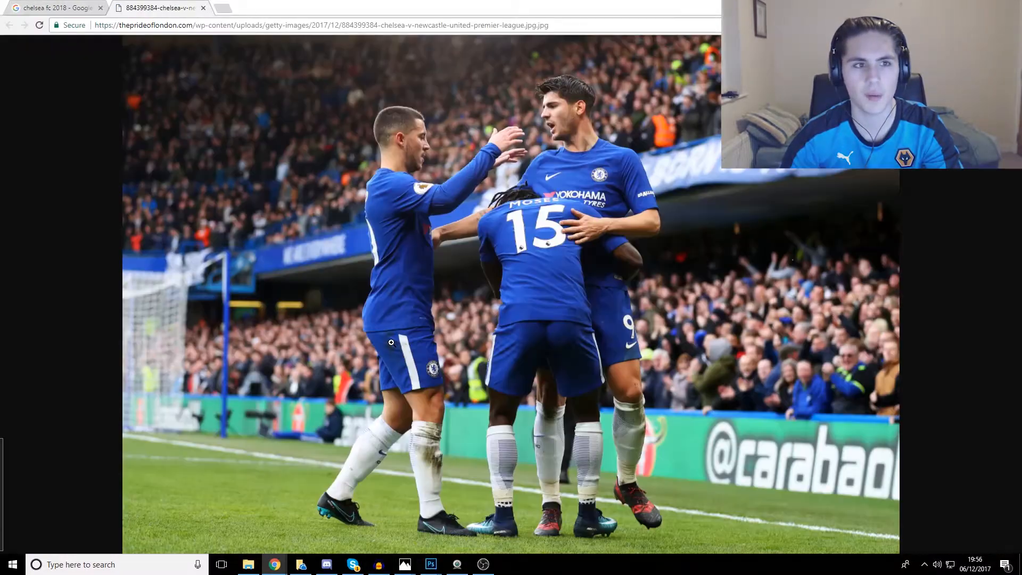
{"action": "right_click", "coordinate": [420, 287]}
{"action": "left_click", "coordinate": [445, 321]}
Switch to the Untitled-1 document in Photoshop and paste the copied photo
{"action": "mouse_move", "coordinate": [437, 572]}
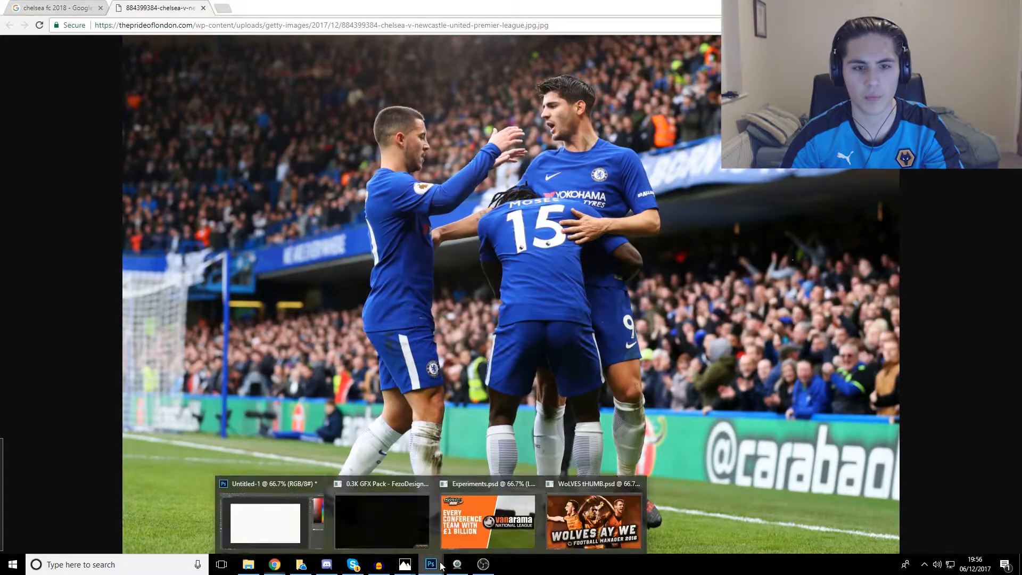
{"action": "left_click", "coordinate": [289, 527]}
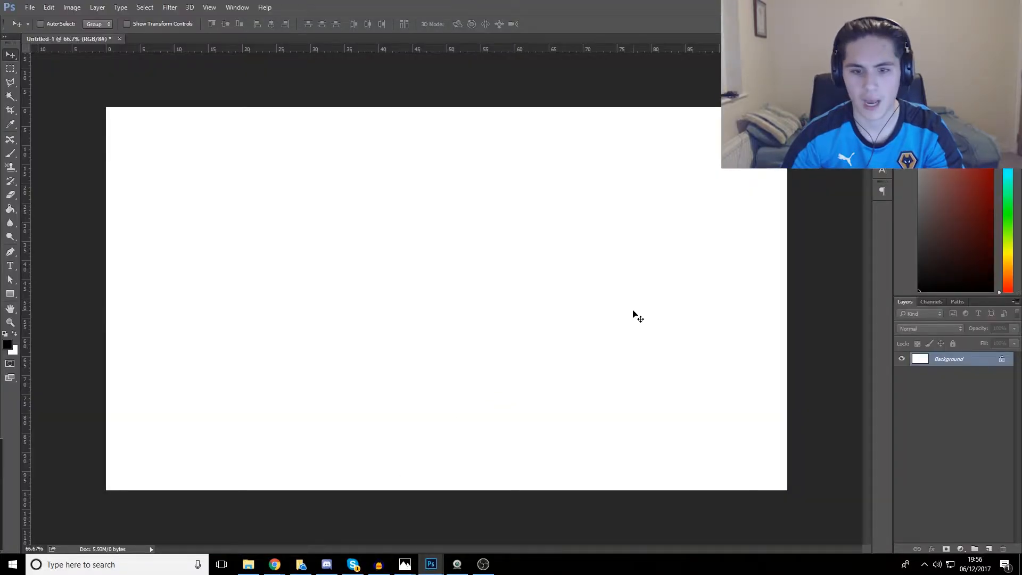
{"action": "key", "text": "ctrl+v"}
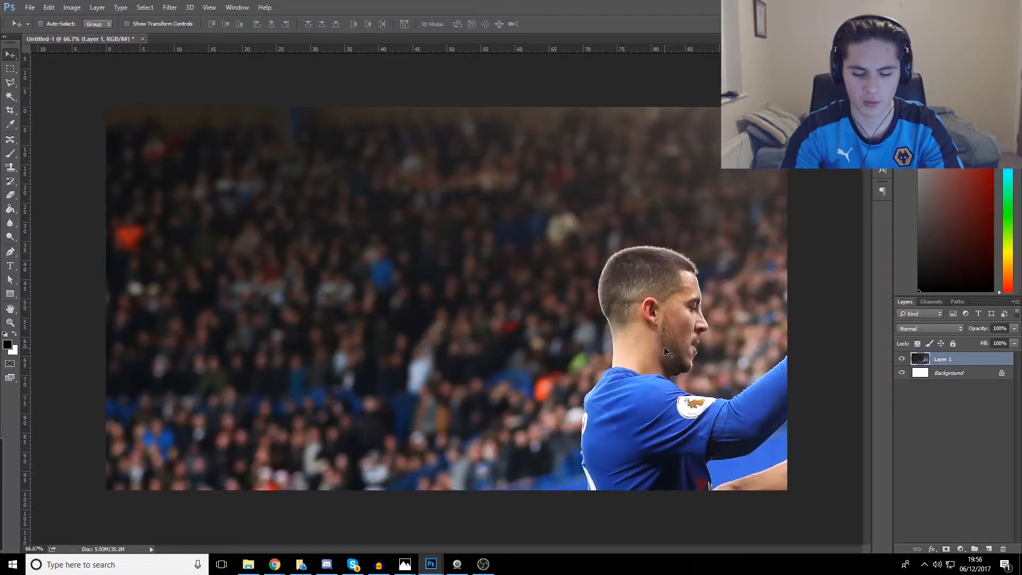
Free-transform the pasted photo, scaling it proportionally to about 64.6% and moving it so the players sit on the canvas
{"action": "key", "text": "ctrl+minus"}
{"action": "key", "text": "ctrl+minus"}
{"action": "key", "text": "ctrl+minus"}
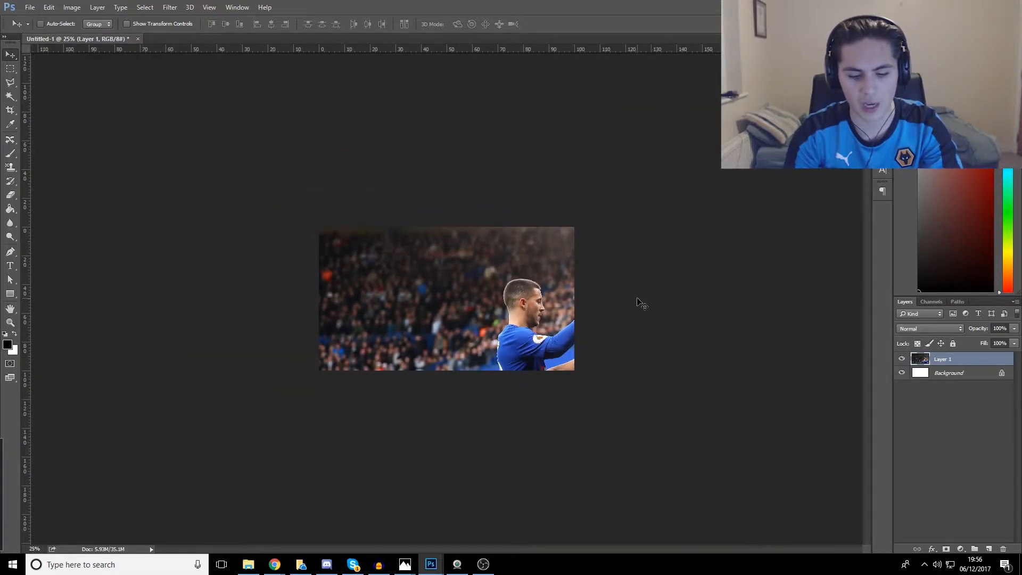
{"action": "key", "text": "ctrl+t"}
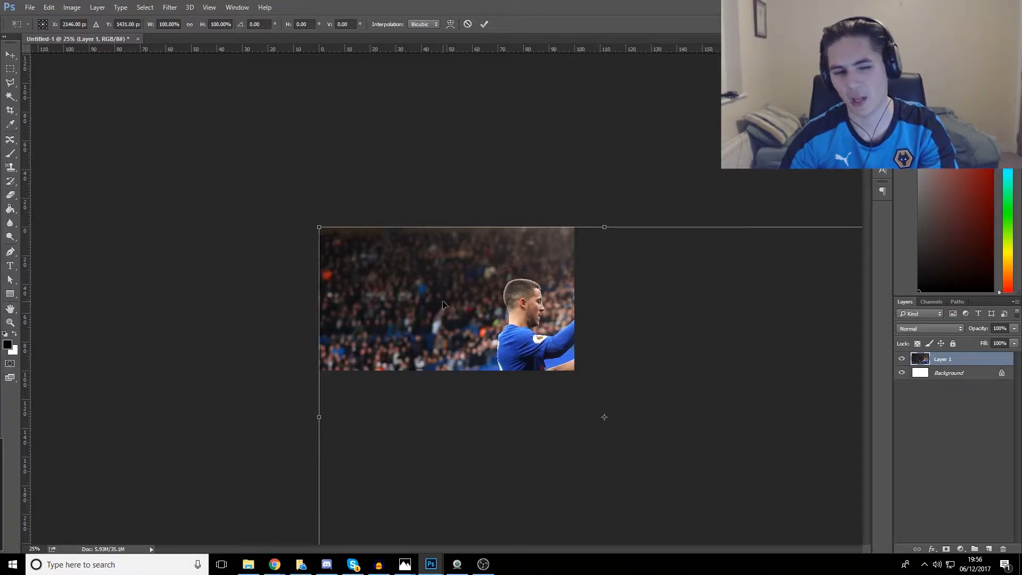
{"action": "left_click_drag", "start_coordinate": [431, 307], "coordinate": [320, 169]}
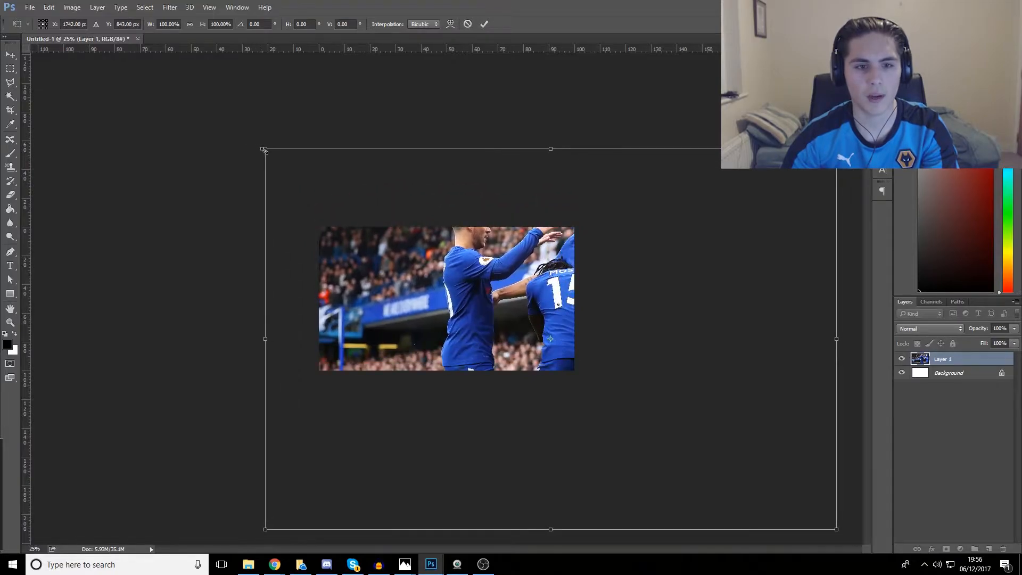
{"action": "left_click_drag", "start_coordinate": [265, 148], "coordinate": [468, 282]}
{"action": "left_click_drag", "start_coordinate": [561, 363], "coordinate": [370, 307]}
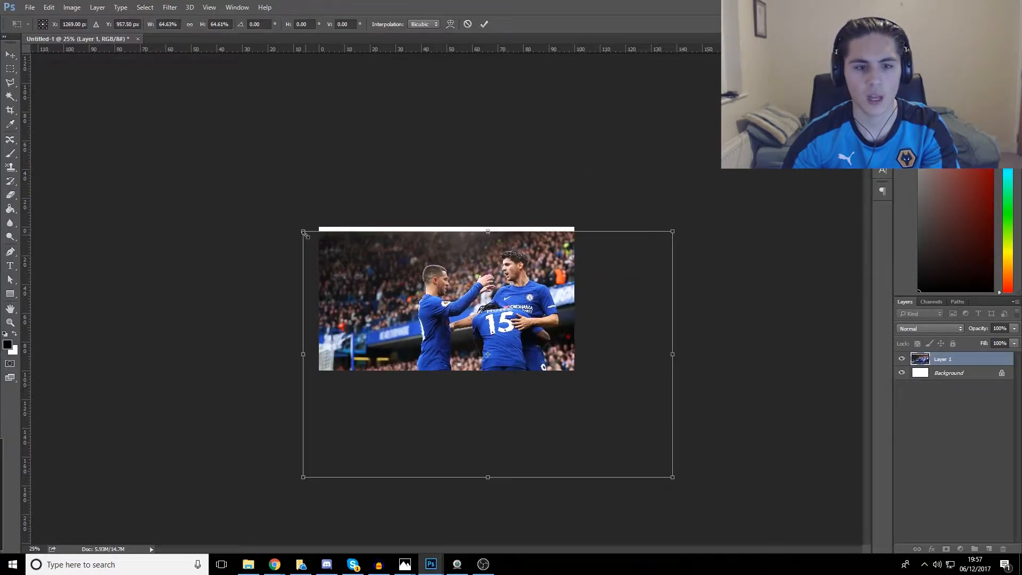
Shrink the photo further and reposition it so it fills the canvas with the three players in frame, applying the transform
{"action": "left_click_drag", "start_coordinate": [301, 234], "coordinate": [114, 249]}
{"action": "key", "text": "ctrl+z"}
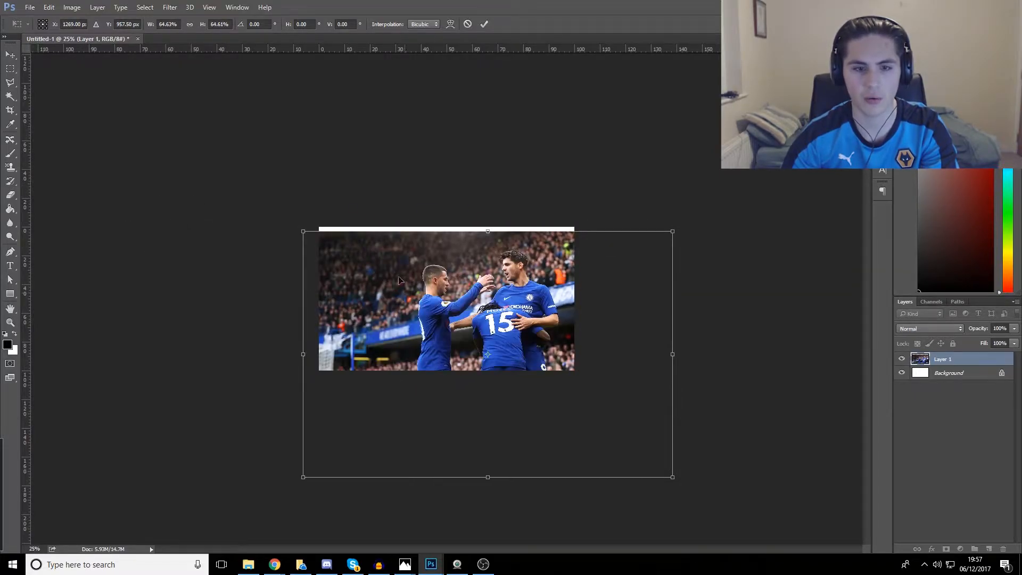
{"action": "left_click_drag", "start_coordinate": [299, 231], "coordinate": [404, 339]}
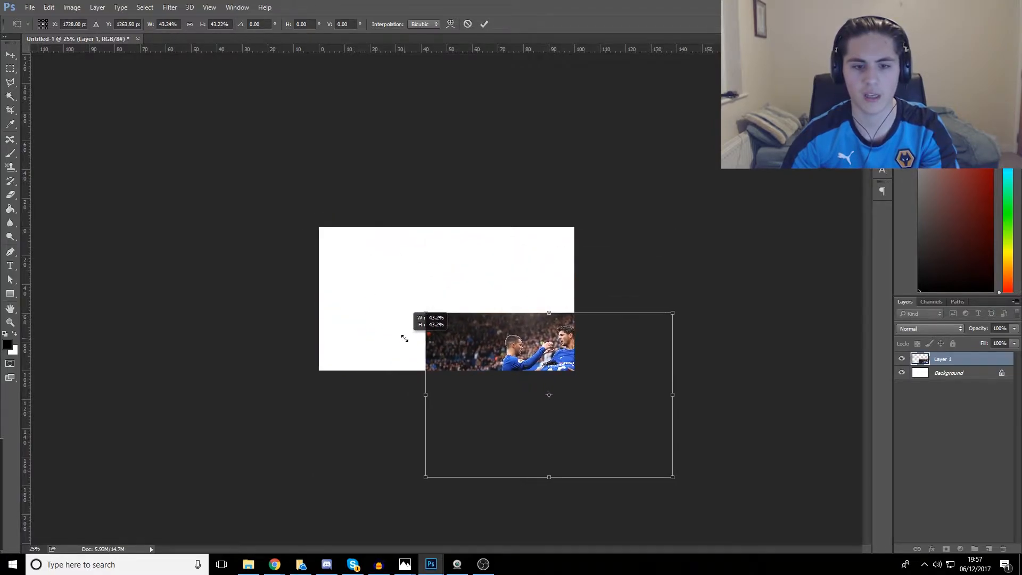
{"action": "left_click_drag", "start_coordinate": [477, 336], "coordinate": [361, 240]}
{"action": "left_click_drag", "start_coordinate": [557, 381], "coordinate": [581, 398]}
{"action": "key", "text": "Return"}
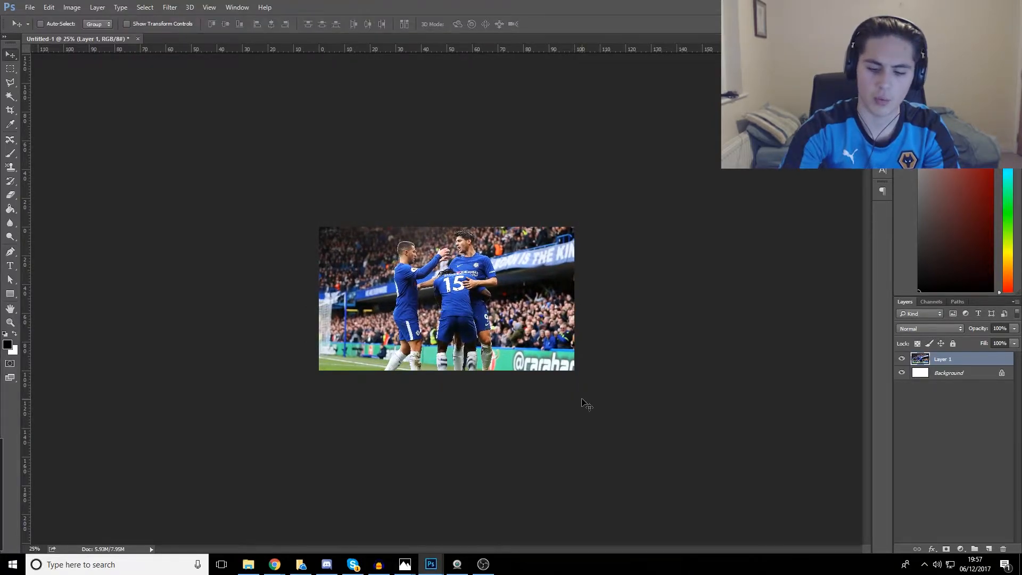
Center the photo layer horizontally and vertically on the whole canvas using a full-canvas selection, and deselect
{"action": "key", "text": "ctrl+plus"}
{"action": "key", "text": "ctrl+plus"}
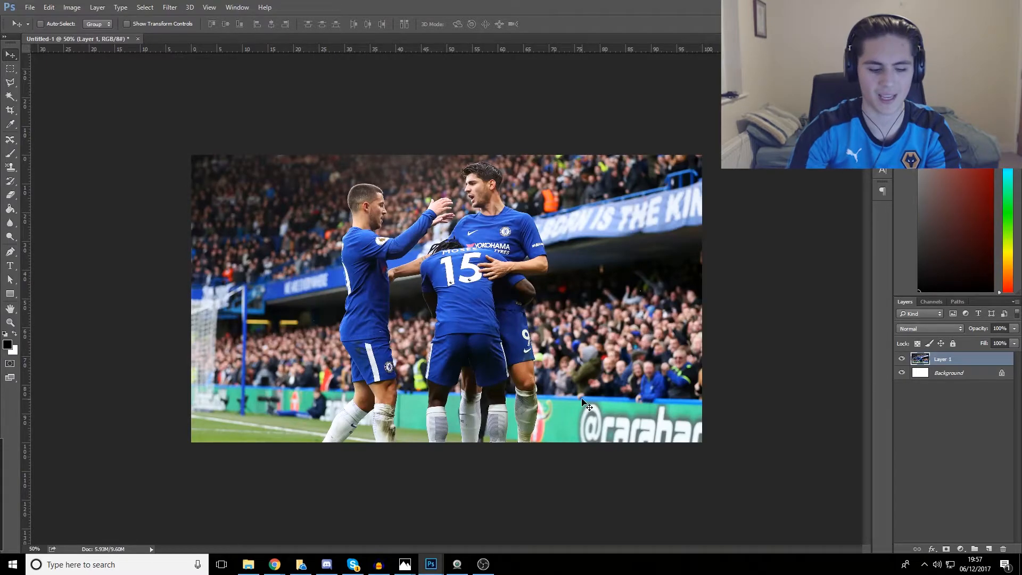
{"action": "left_click", "coordinate": [41, 24]}
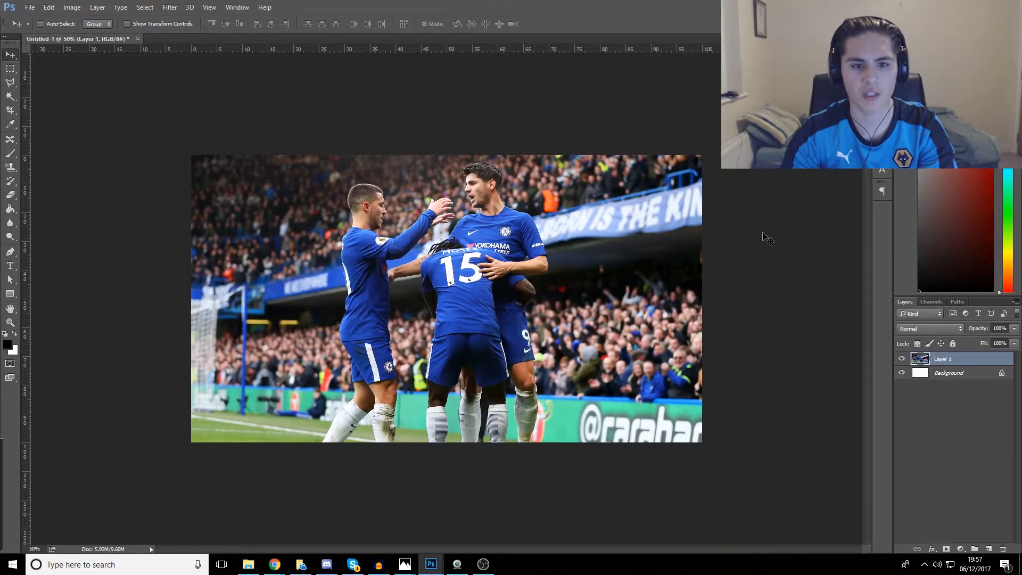
{"action": "key", "text": "ctrl+a"}
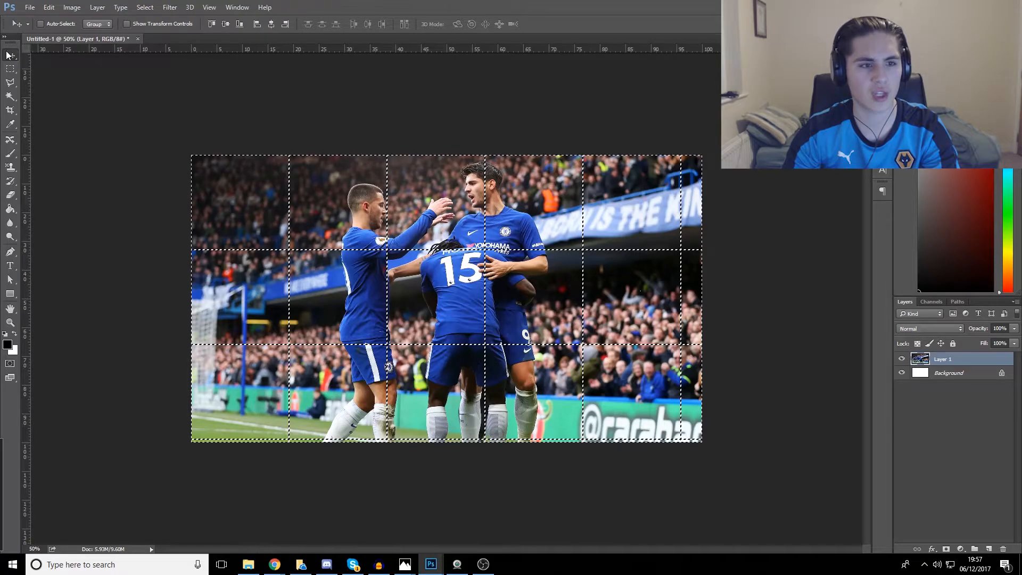
{"action": "left_click", "coordinate": [270, 24]}
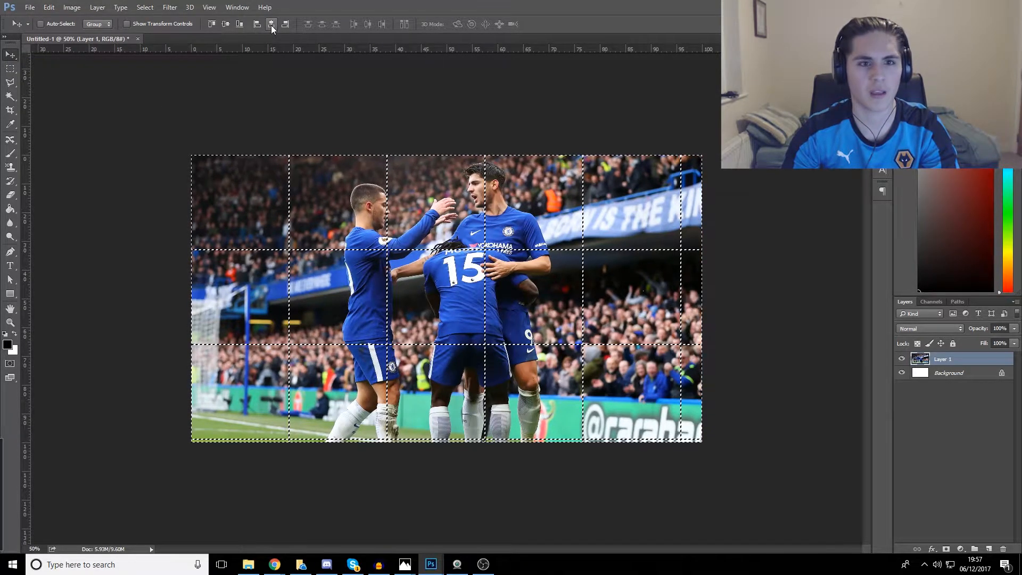
{"action": "left_click", "coordinate": [222, 24]}
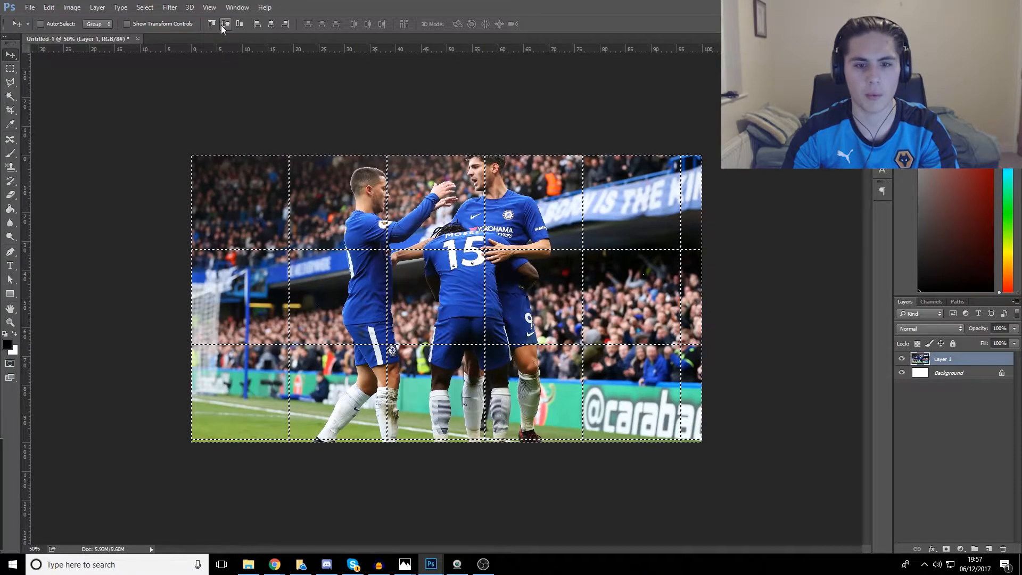
{"action": "key", "text": "ctrl+d"}
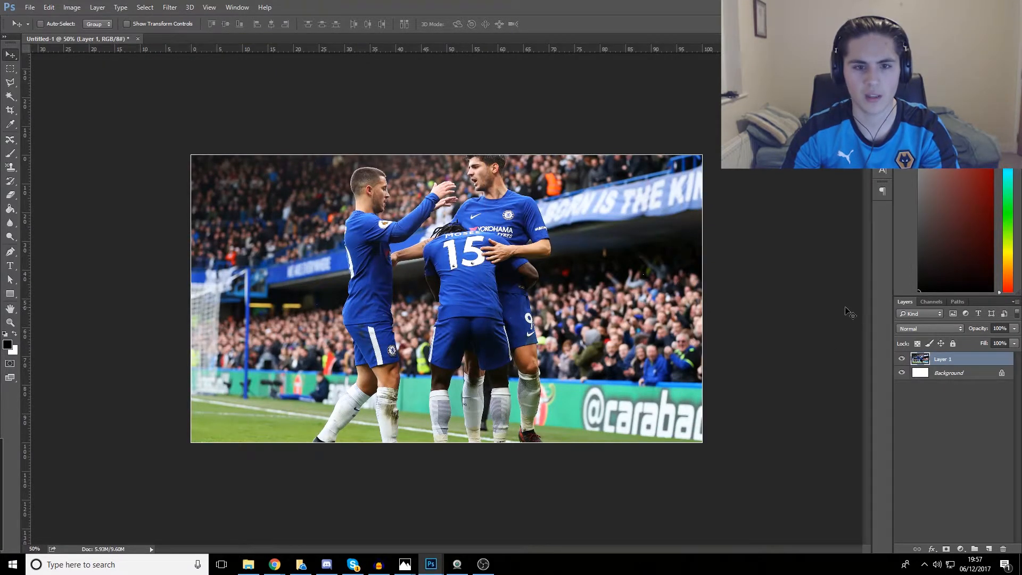
Nudge the photo layer down about 47 px so the tallest player's head is fully inside the canvas
{"action": "key", "text": "Down"}
{"action": "key", "text": "Down"}
{"action": "key", "text": "Down"}
{"action": "key", "text": "Down"}
{"action": "key", "text": "Down"}
{"action": "key", "text": "Down"}
{"action": "key", "text": "Down"}
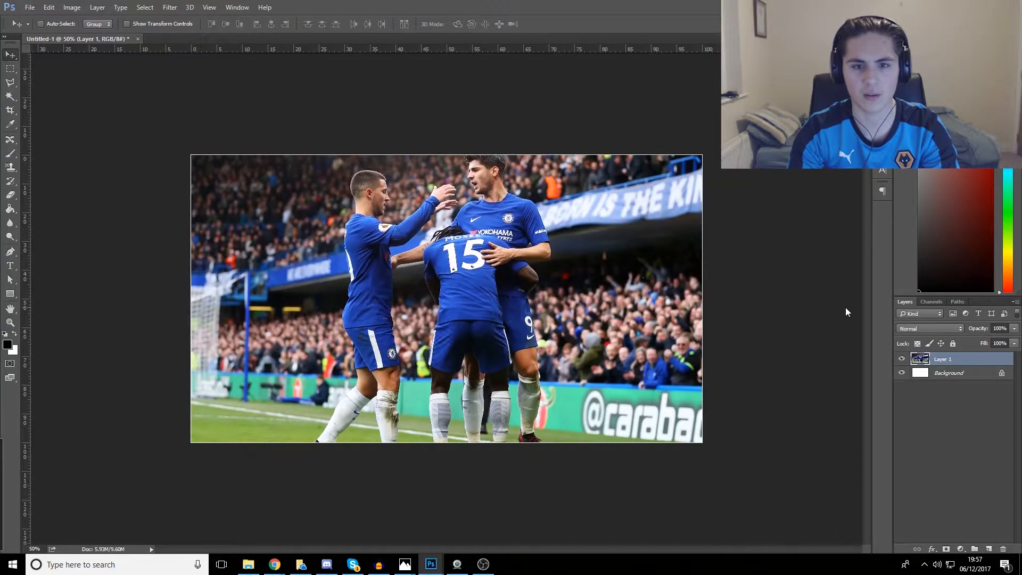
{"action": "key", "text": "shift+Down"}
{"action": "key", "text": "shift+Down"}
{"action": "key", "text": "shift+Down"}
{"action": "key", "text": "shift+Down"}
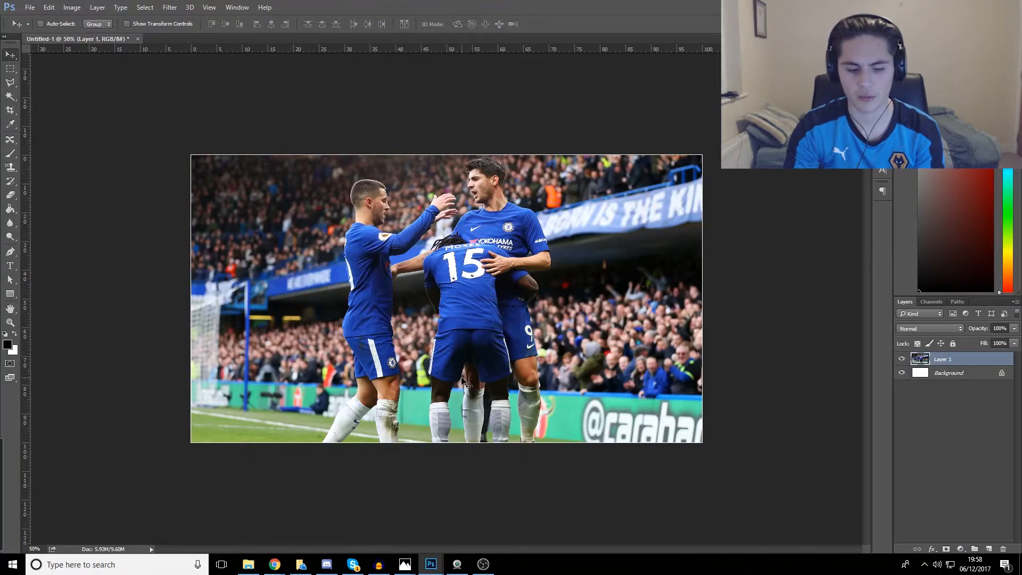
{"action": "key", "text": "ctrl+n"}
{"action": "key", "text": "Escape"}
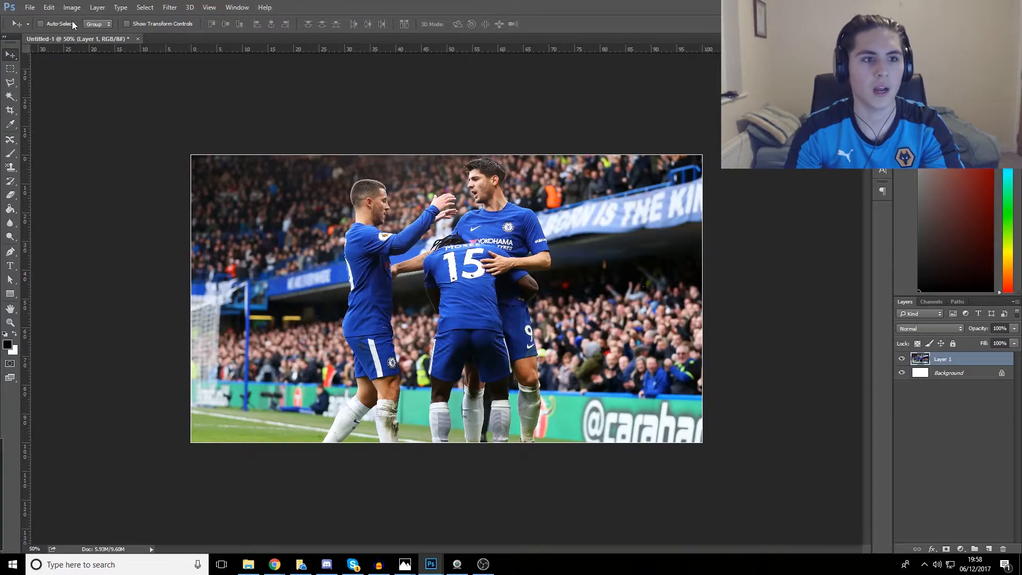
{"action": "left_click", "coordinate": [83, 5]}
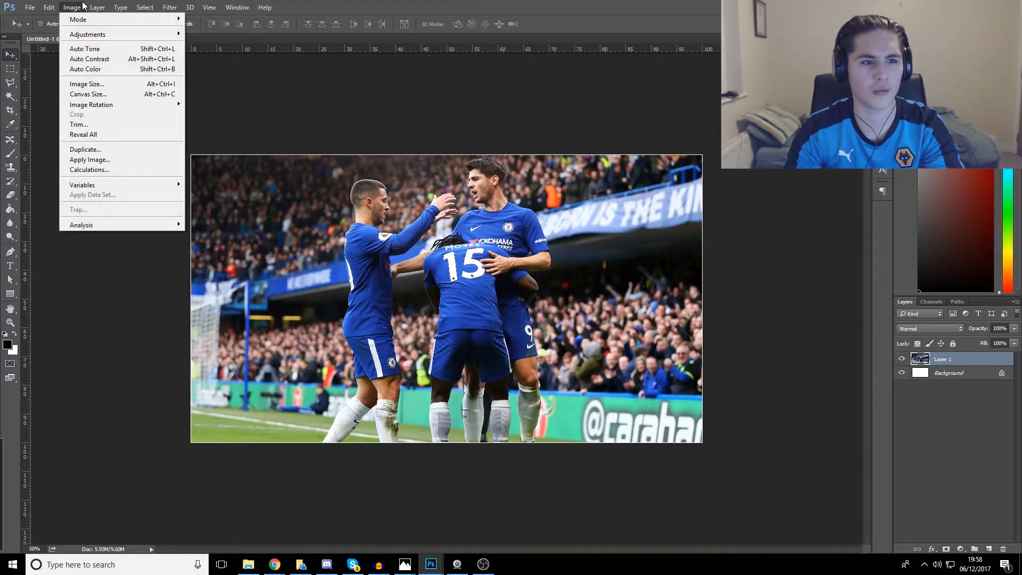
{"action": "mouse_move", "coordinate": [51, 5]}
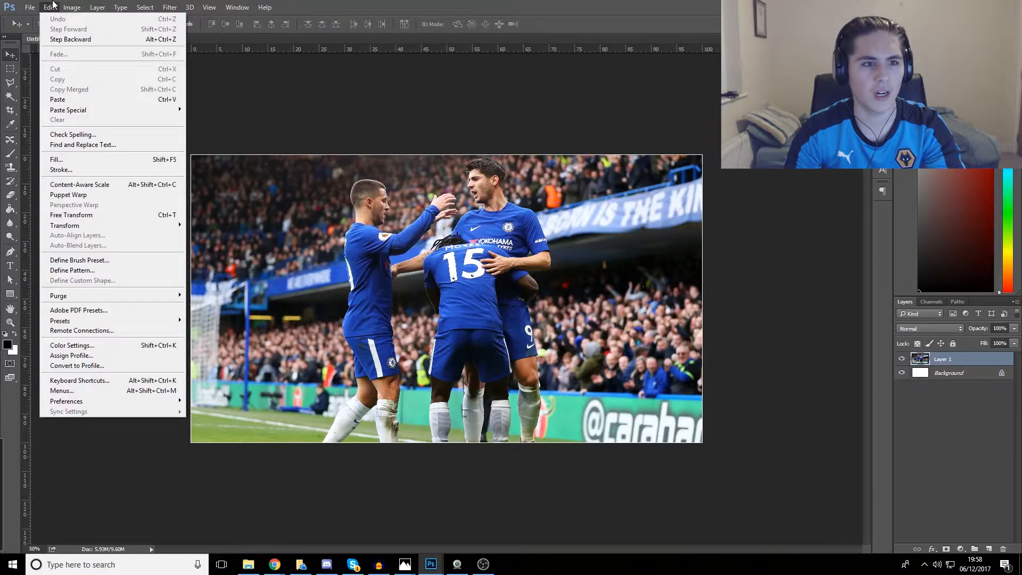
{"action": "mouse_move", "coordinate": [159, 10]}
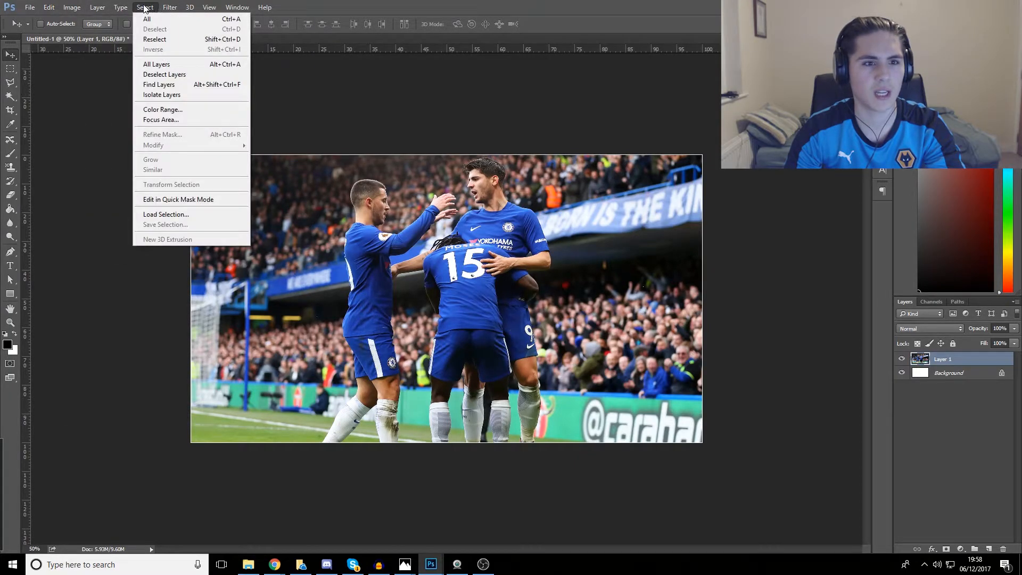
{"action": "mouse_move", "coordinate": [109, 9]}
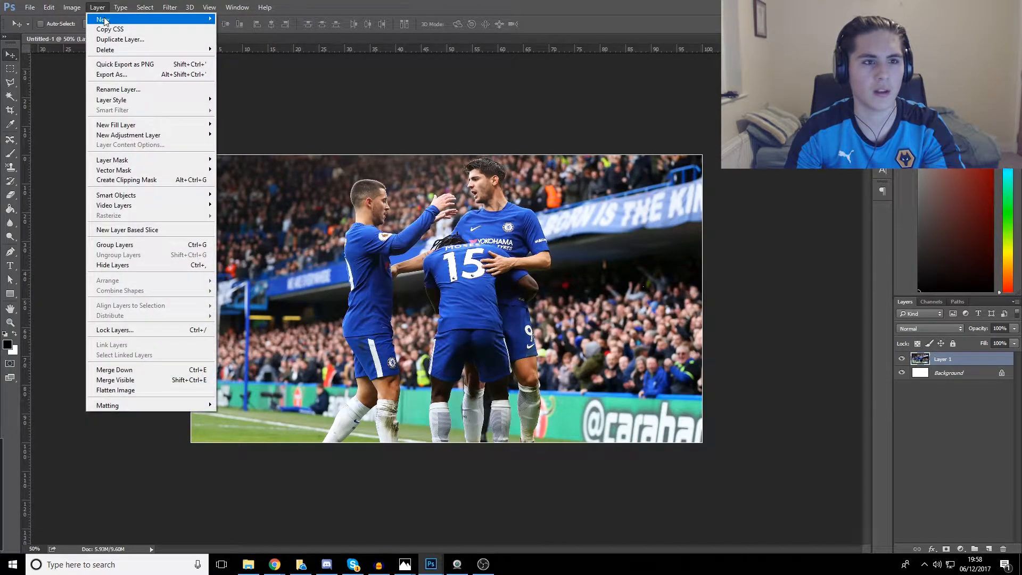
{"action": "left_click", "coordinate": [632, 39]}
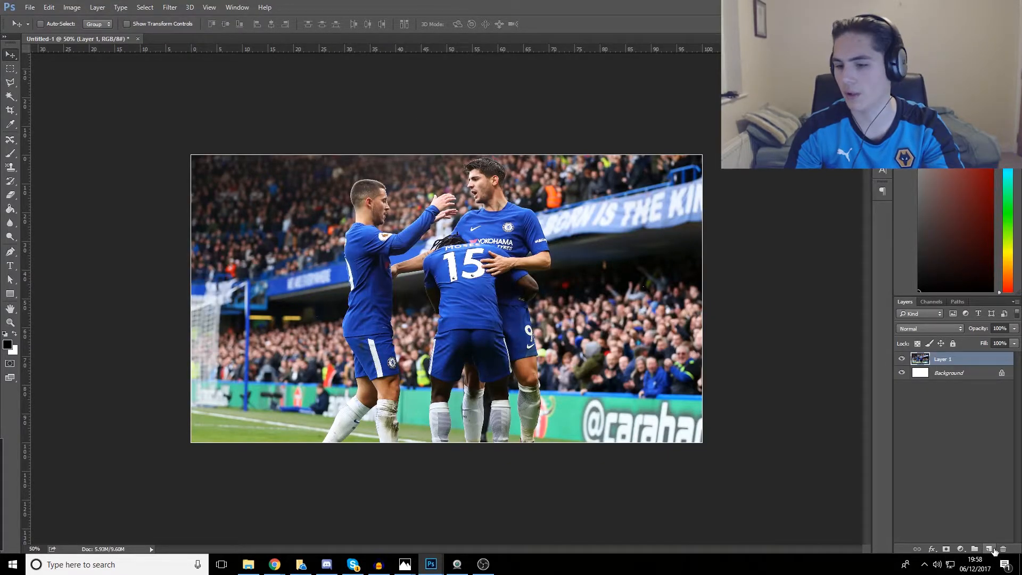
Add a new empty layer above the photo and choose the Gradient tool
{"action": "left_click", "coordinate": [991, 549]}
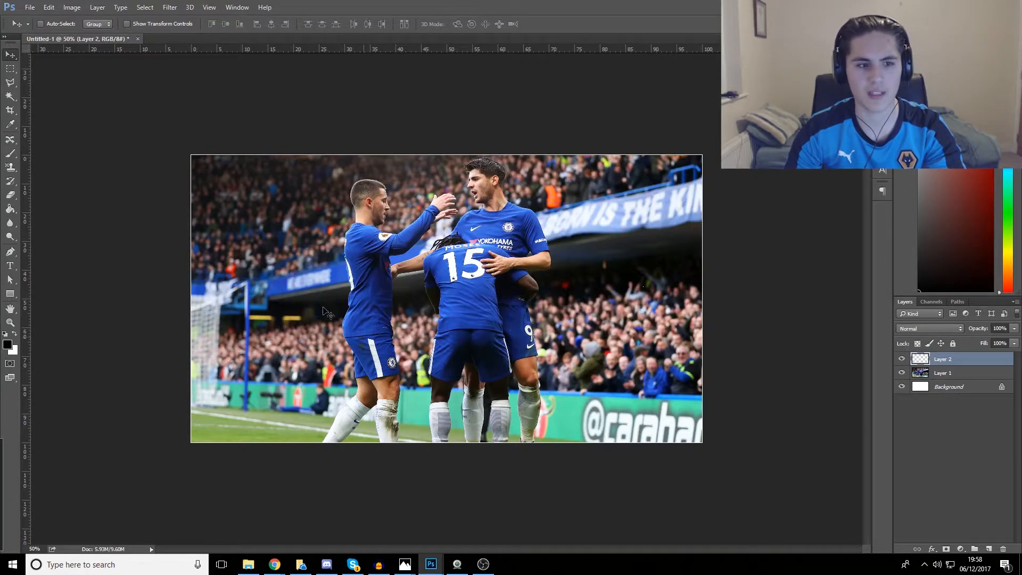
{"action": "left_click", "coordinate": [12, 297]}
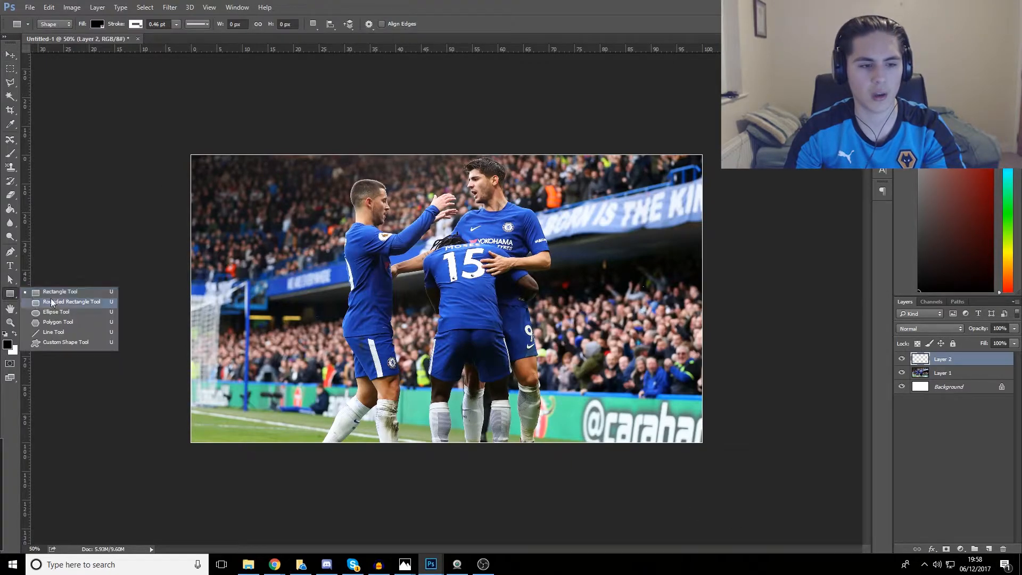
{"action": "left_click", "coordinate": [11, 292]}
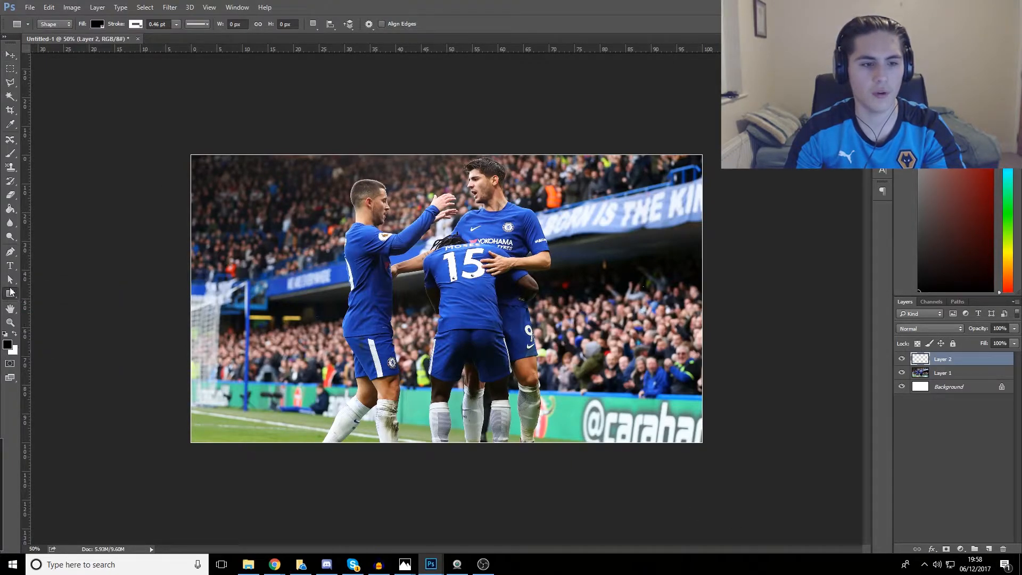
{"action": "left_click", "coordinate": [10, 209]}
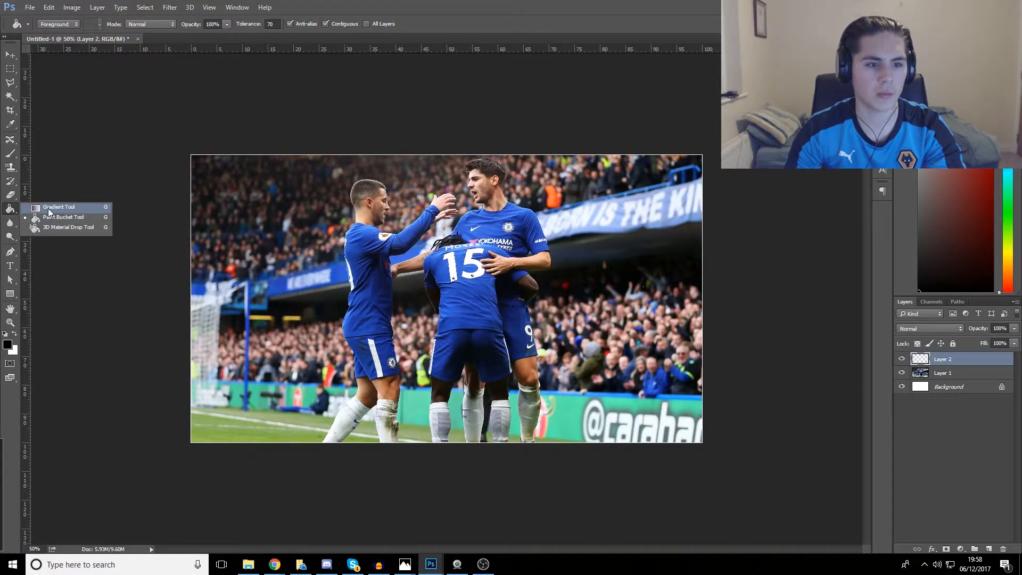
{"action": "left_click", "coordinate": [48, 207]}
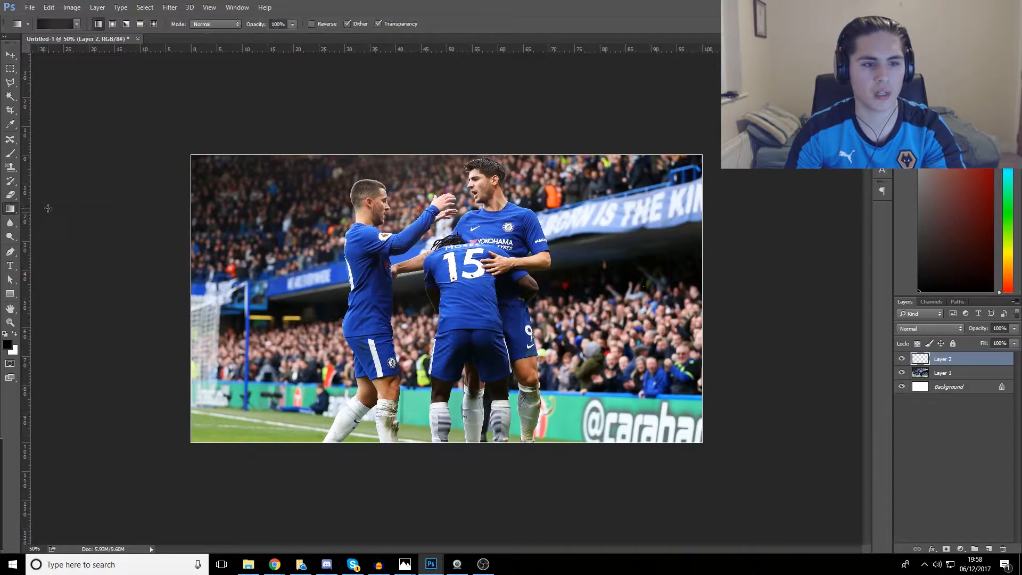
Edit the gradient and set its starting colour stop to the blue sampled from a Chelsea shirt in the photo
{"action": "left_click", "coordinate": [64, 25]}
{"action": "double_click", "coordinate": [641, 387]}
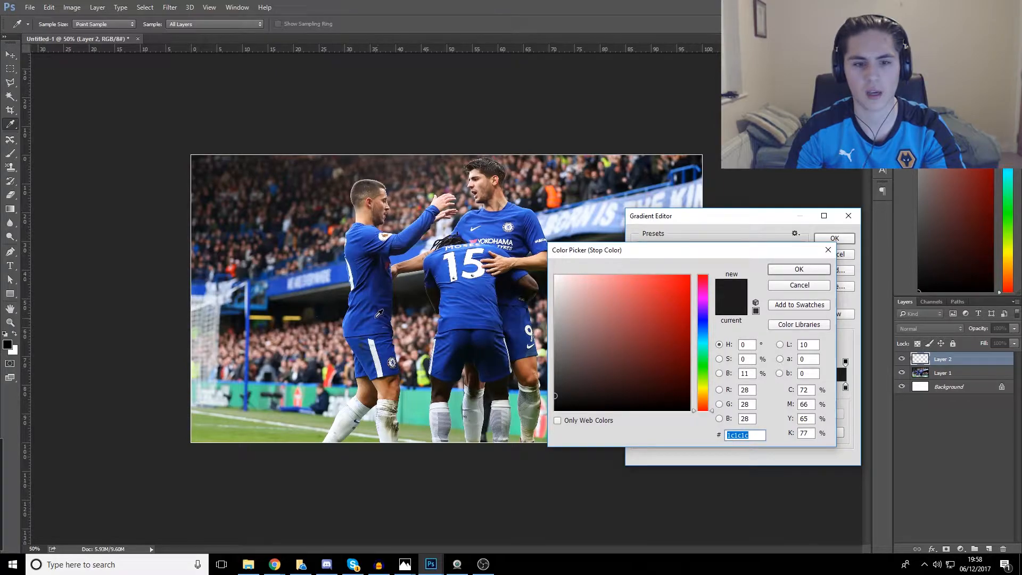
{"action": "left_click", "coordinate": [361, 318]}
{"action": "left_click", "coordinate": [799, 269]}
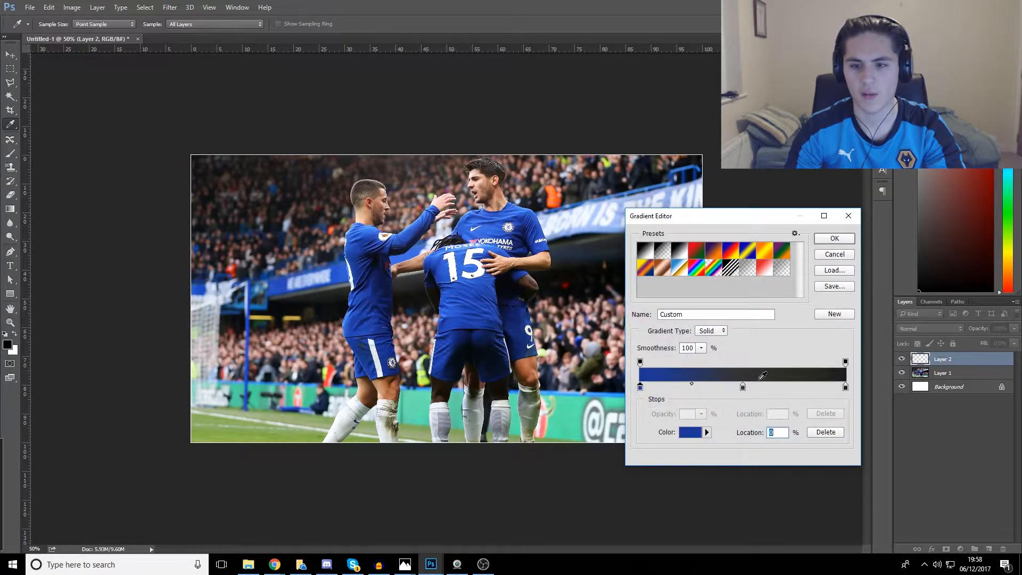
Delete the gradient's middle colour stop and its end opacity stop, keeping the blue start and dark end colour stops
{"action": "left_click_drag", "start_coordinate": [745, 387], "coordinate": [748, 343]}
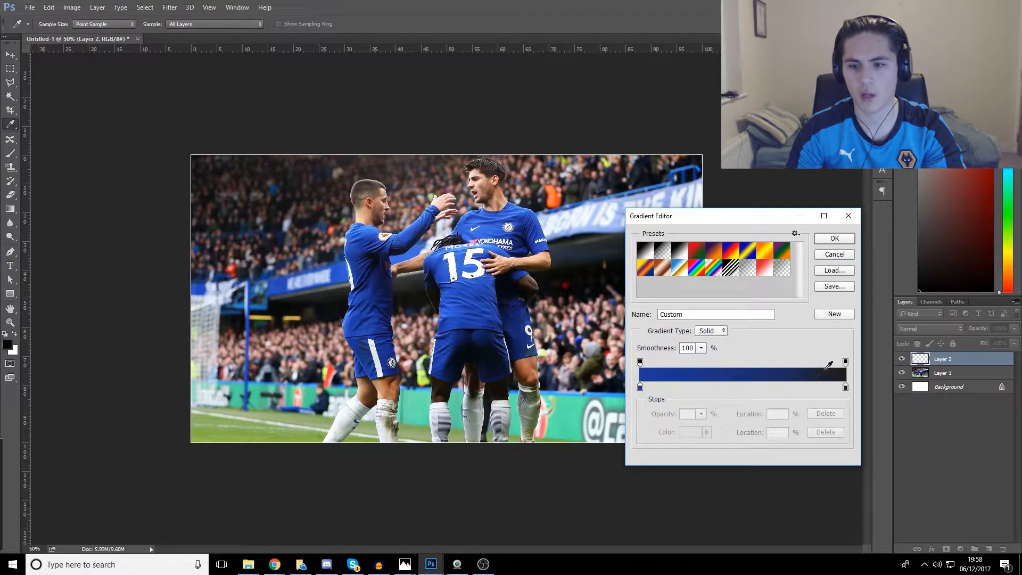
{"action": "left_click_drag", "start_coordinate": [846, 387], "coordinate": [886, 391]}
{"action": "left_click_drag", "start_coordinate": [846, 364], "coordinate": [777, 423]}
{"action": "left_click", "coordinate": [845, 388]}
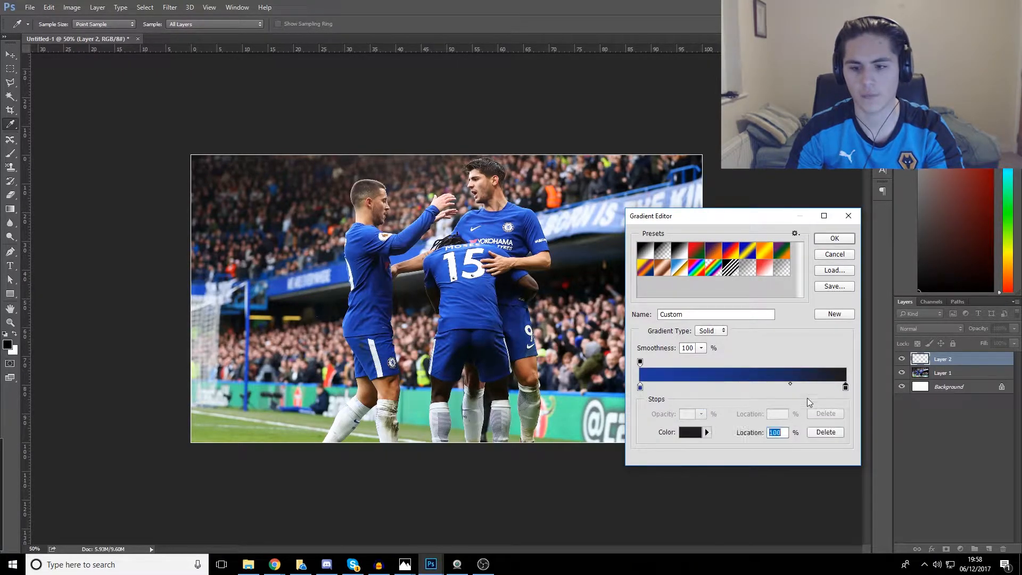
Sample the dark navy 070f1a from the photo for the gradient's dark colour stop and remove the extra middle stop
{"action": "left_click", "coordinate": [755, 390]}
{"action": "left_click_drag", "start_coordinate": [756, 392], "coordinate": [742, 394]}
{"action": "double_click", "coordinate": [742, 392]}
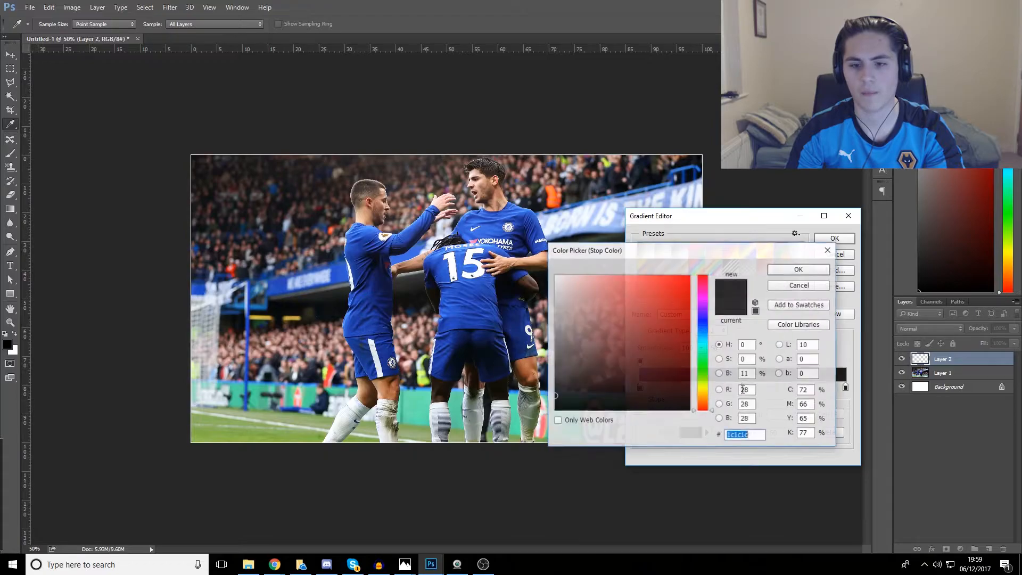
{"action": "left_click", "coordinate": [488, 364]}
{"action": "left_click", "coordinate": [500, 361]}
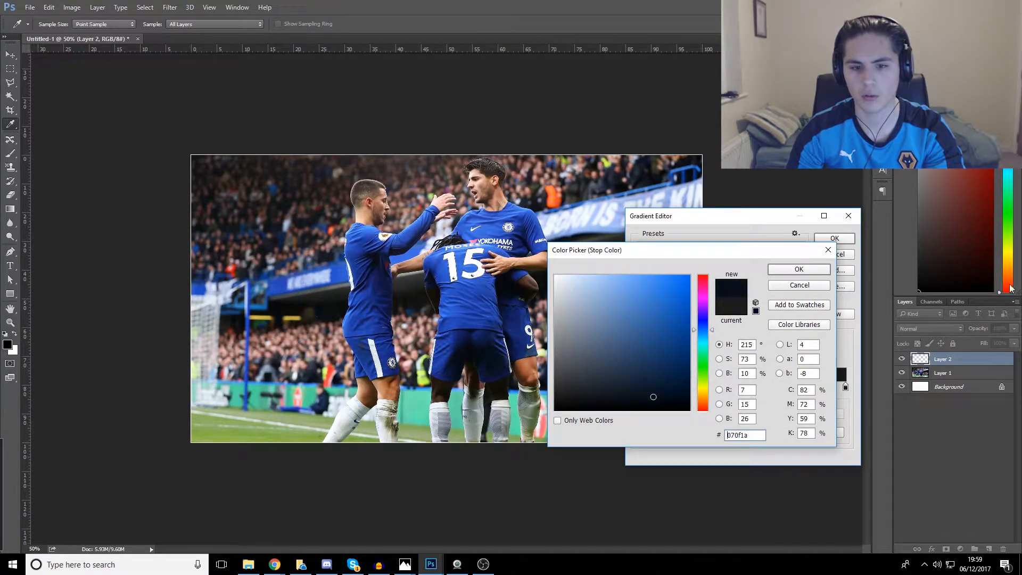
{"action": "left_click", "coordinate": [799, 269]}
{"action": "left_click_drag", "start_coordinate": [742, 387], "coordinate": [755, 345]}
Add a colour stop at 49%, set it to a darkened shirt blue 142380, and accept the gradient
{"action": "left_click_drag", "start_coordinate": [770, 392], "coordinate": [743, 391]}
{"action": "double_click", "coordinate": [743, 391]}
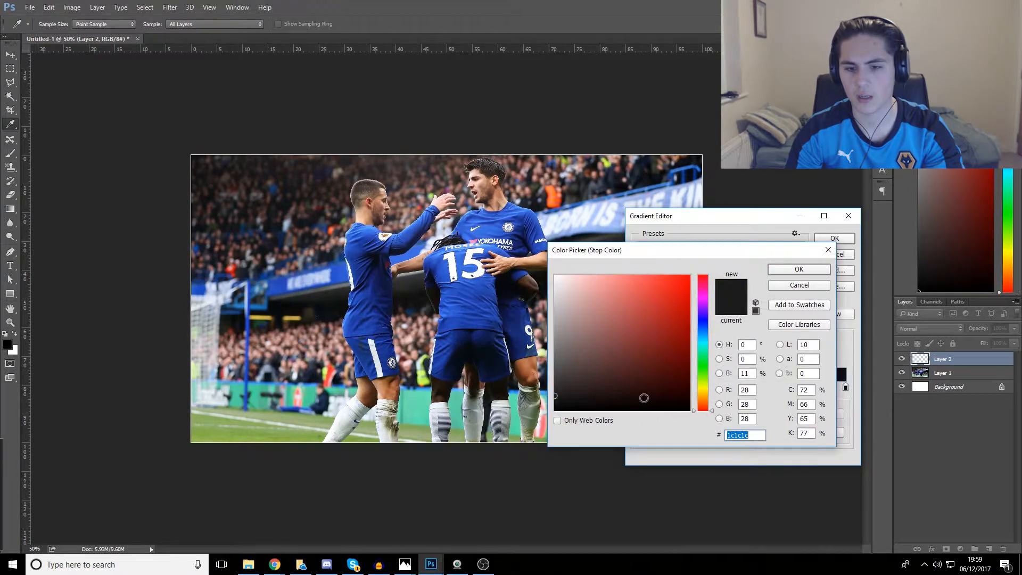
{"action": "left_click_drag", "start_coordinate": [654, 252], "coordinate": [644, 123]}
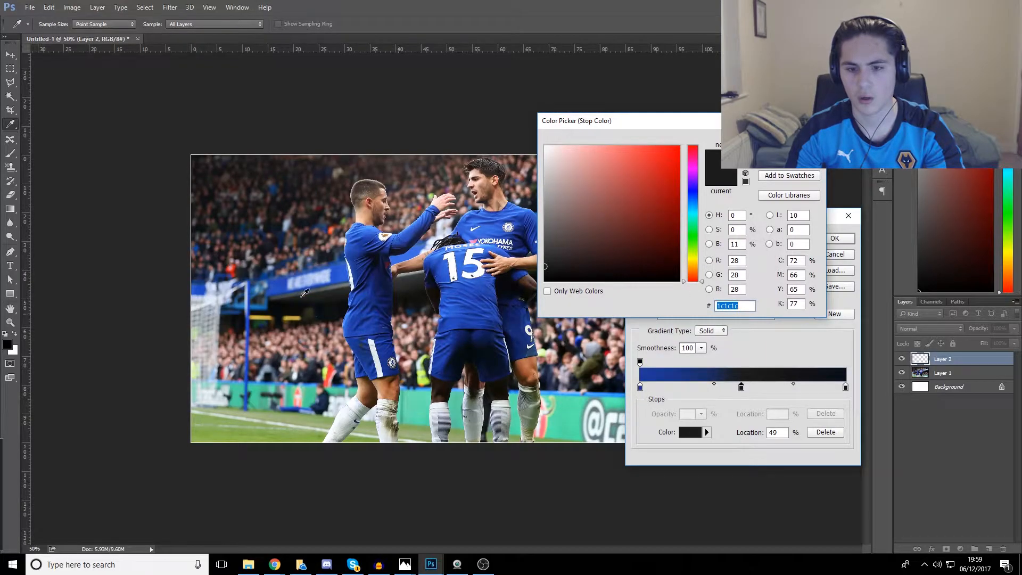
{"action": "left_click", "coordinate": [389, 301]}
{"action": "left_click_drag", "start_coordinate": [658, 196], "coordinate": [659, 213]}
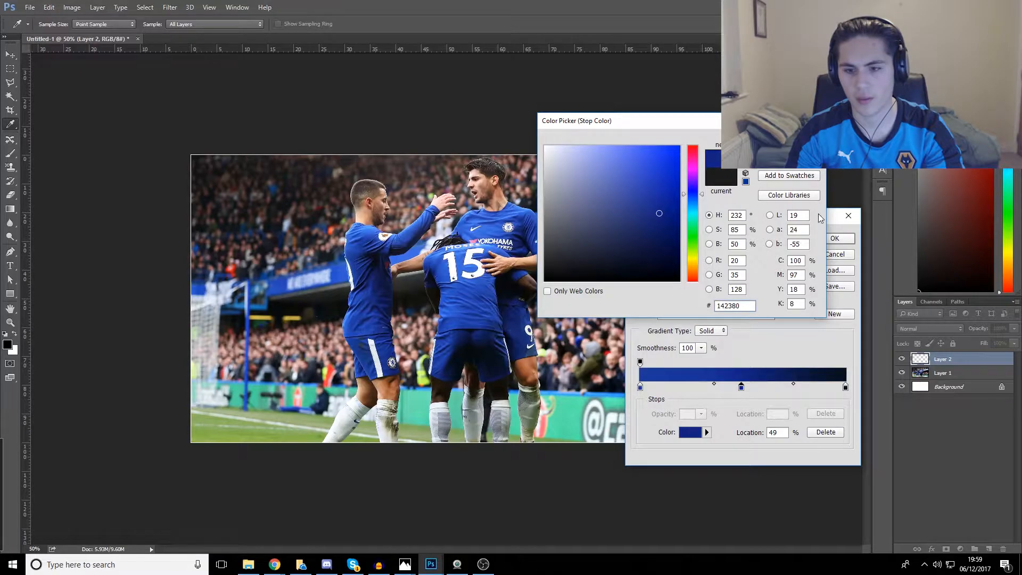
{"action": "key", "text": "Return"}
{"action": "left_click", "coordinate": [826, 239]}
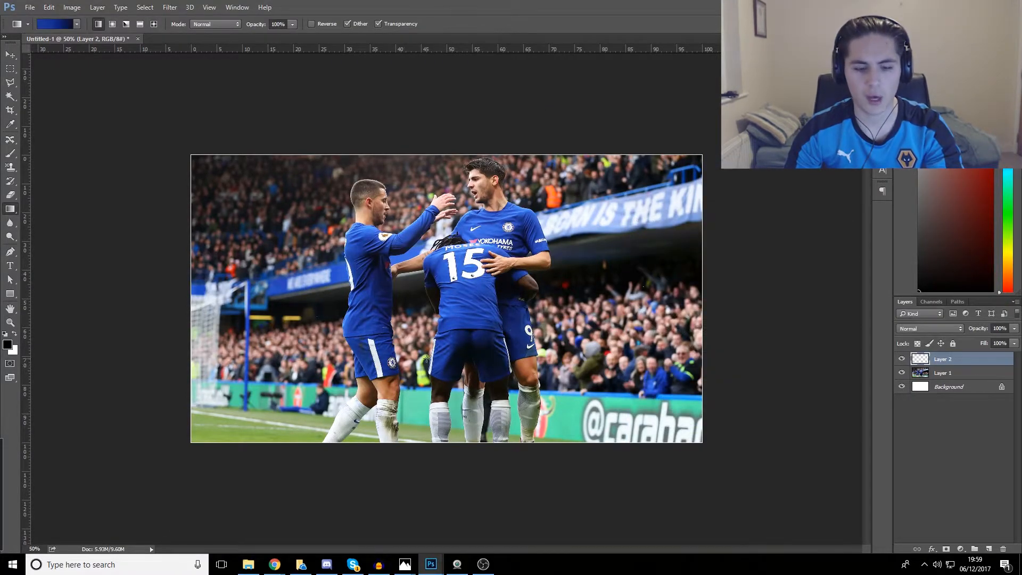
Fill the empty layer with a vertical gradient running from blue in the lower part to dark navy across the upper half
{"action": "left_click_drag", "start_coordinate": [458, 368], "coordinate": [458, 158]}
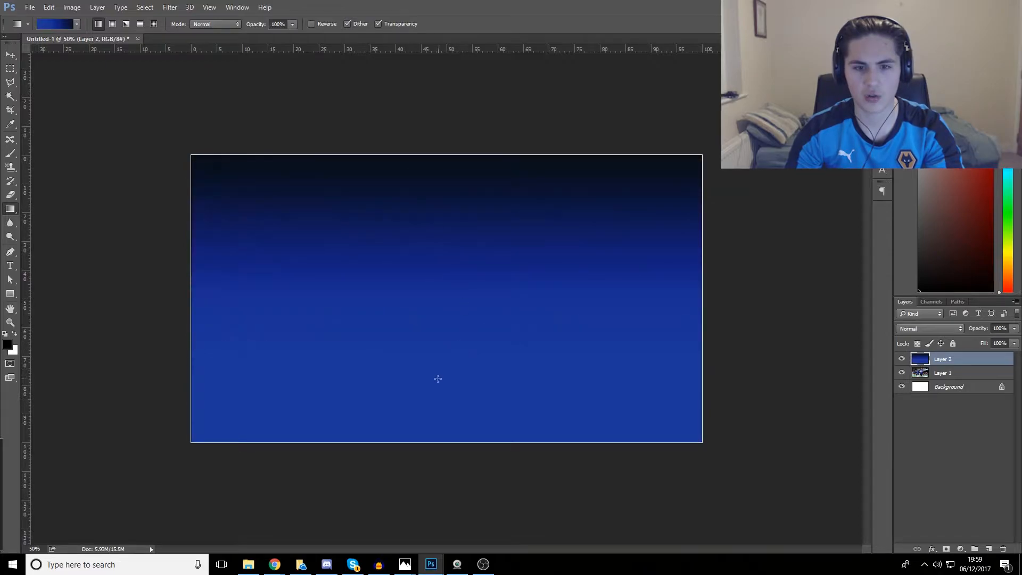
{"action": "left_click_drag", "start_coordinate": [437, 379], "coordinate": [429, 260]}
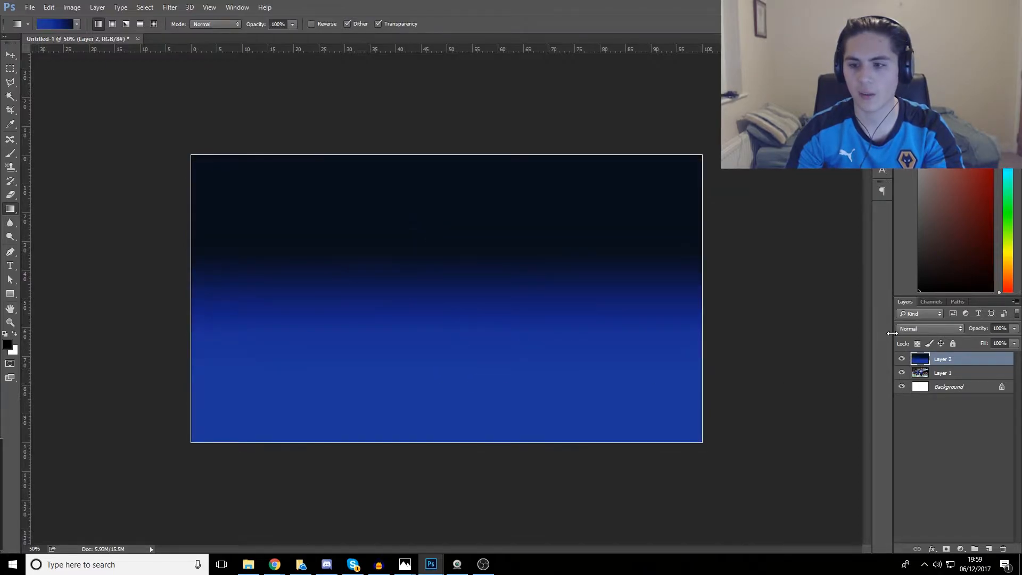
Compare Soft Light, Screen and Overlay on the gradient layer and set its blend mode to Screen
{"action": "left_click", "coordinate": [909, 329]}
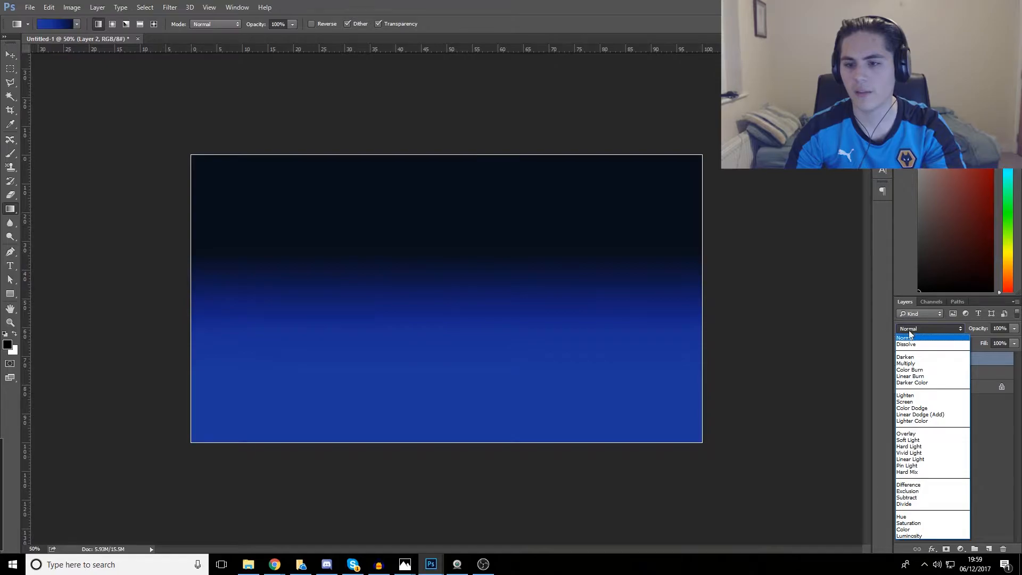
{"action": "left_click", "coordinate": [914, 439]}
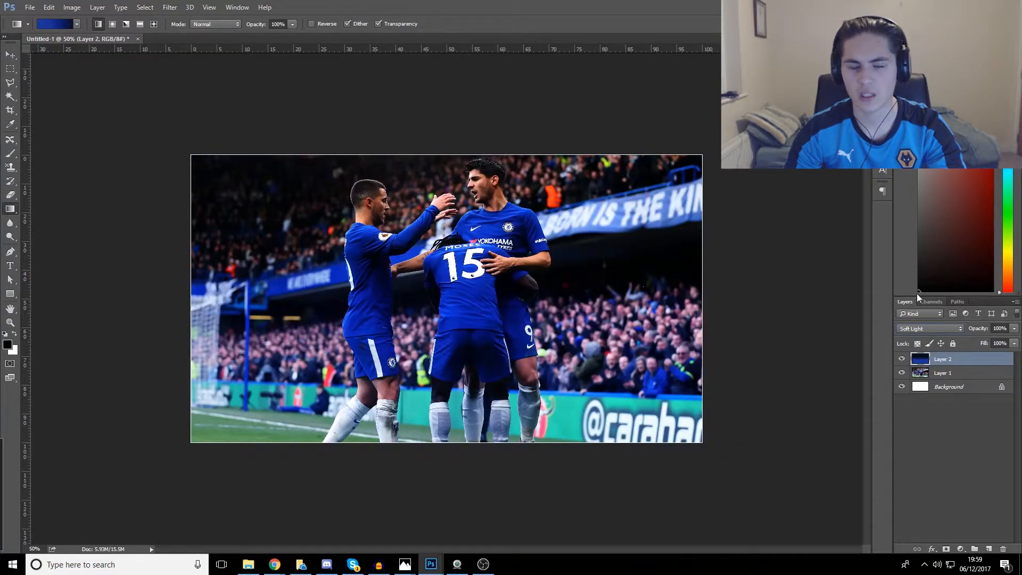
{"action": "left_click", "coordinate": [930, 328]}
{"action": "left_click", "coordinate": [926, 403]}
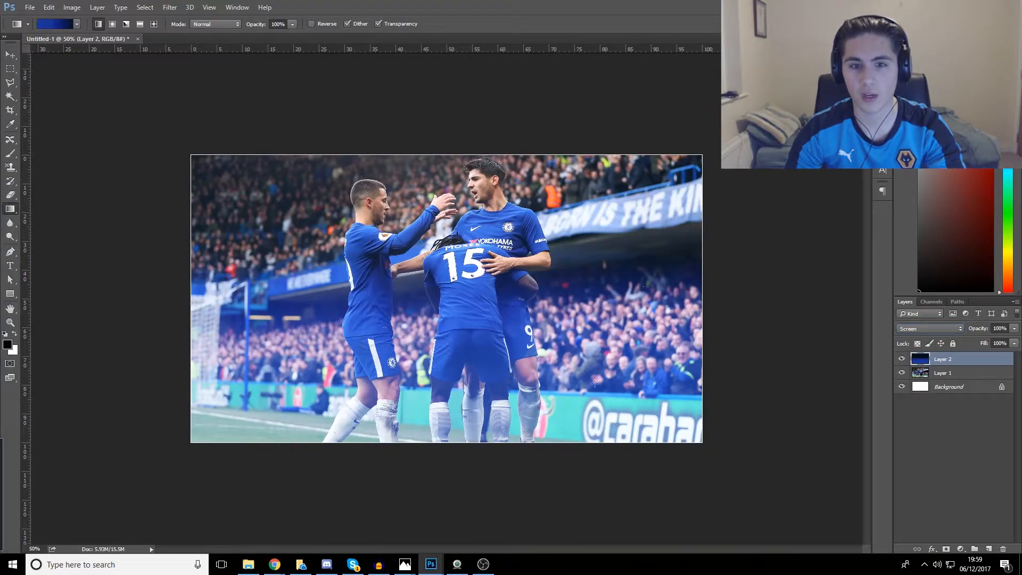
{"action": "left_click", "coordinate": [915, 329]}
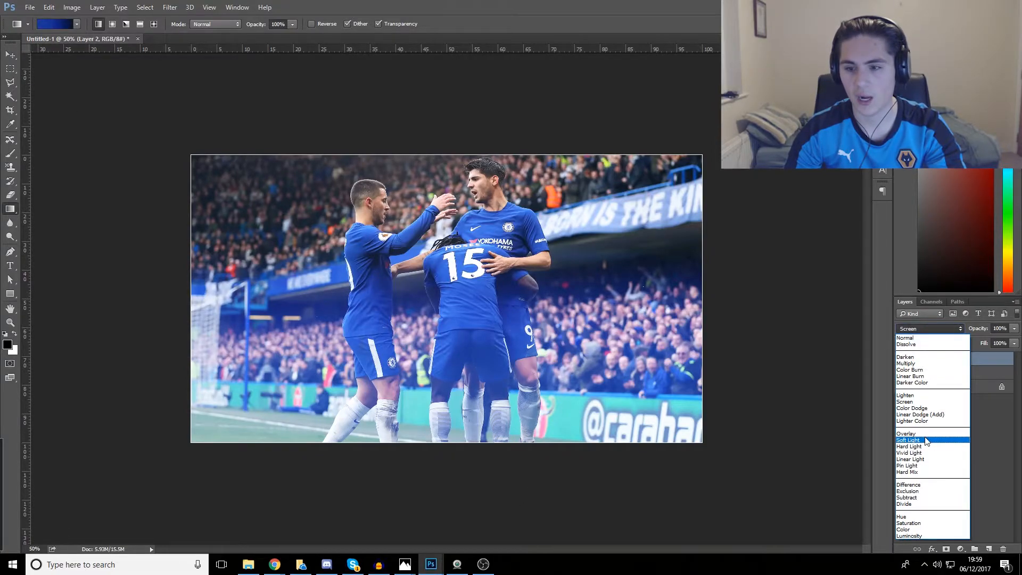
{"action": "left_click", "coordinate": [926, 434]}
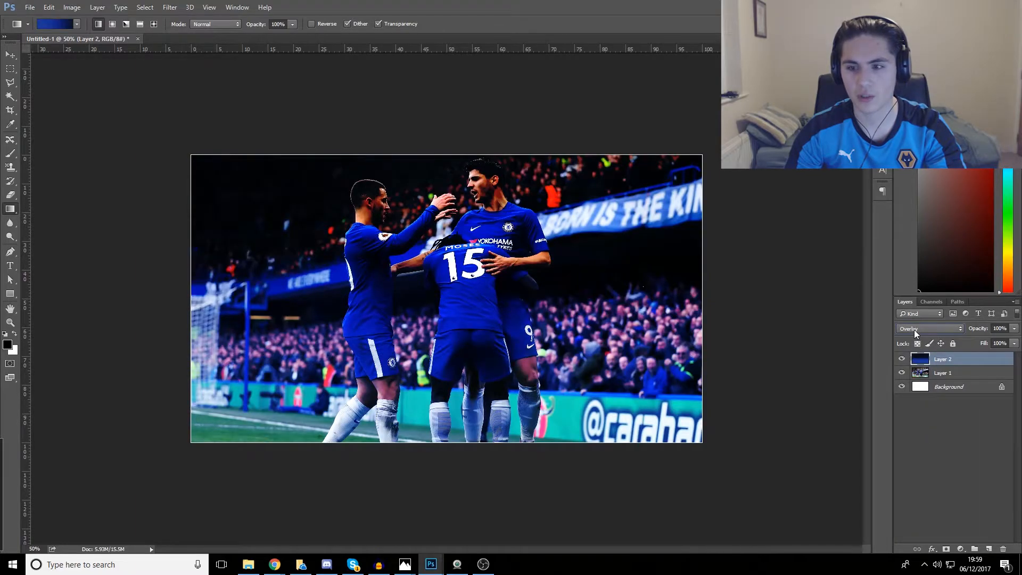
{"action": "left_click", "coordinate": [917, 330]}
{"action": "left_click", "coordinate": [916, 402]}
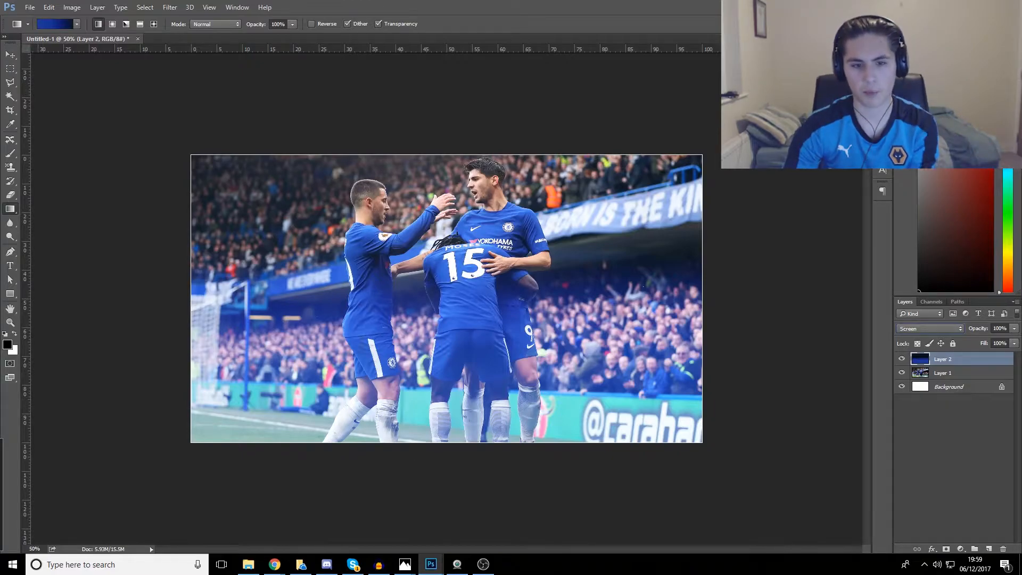
Add a new empty layer above the gradient layer and choose the Paint Bucket tool
{"action": "left_click", "coordinate": [985, 551]}
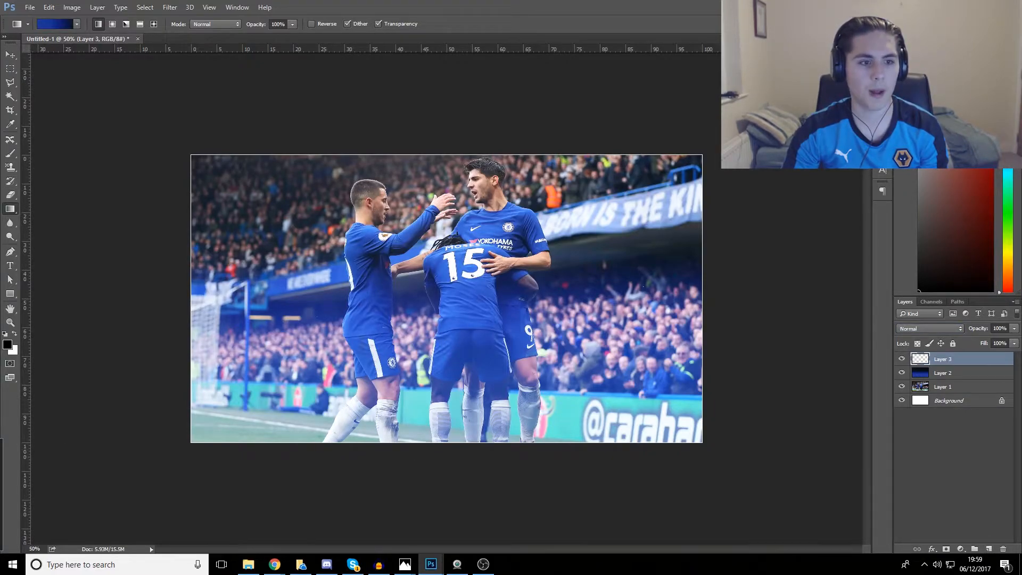
{"action": "right_click", "coordinate": [9, 209]}
{"action": "left_click", "coordinate": [48, 219]}
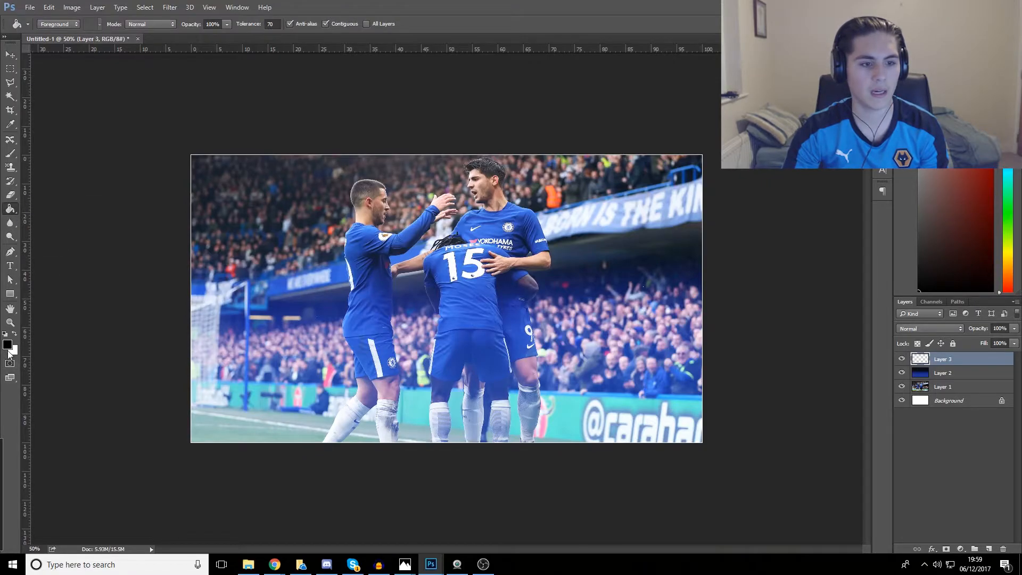
Set the foreground colour to the blue 0048be and fill the new layer with it
{"action": "left_click", "coordinate": [7, 345]}
{"action": "left_click", "coordinate": [693, 187]}
{"action": "left_click_drag", "start_coordinate": [672, 199], "coordinate": [680, 204]}
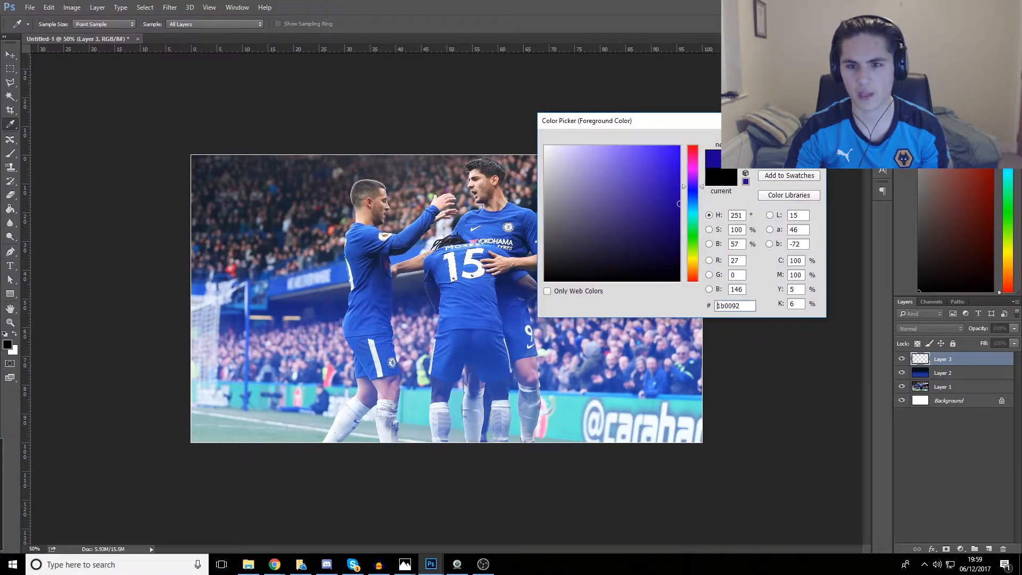
{"action": "left_click", "coordinate": [693, 193]}
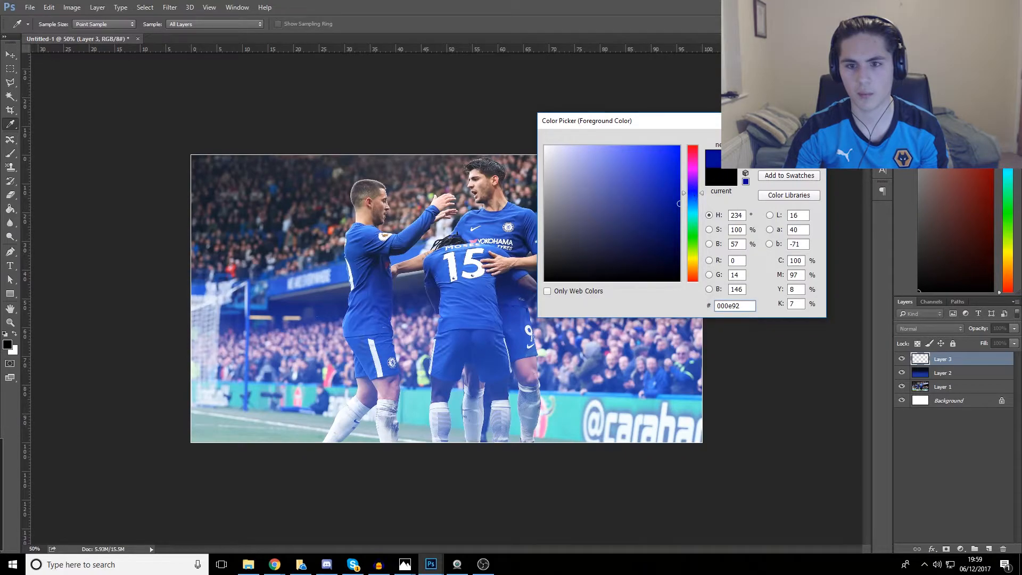
{"action": "left_click", "coordinate": [693, 198]}
{"action": "left_click", "coordinate": [681, 179]}
{"action": "left_click", "coordinate": [692, 183]}
{"action": "left_click", "coordinate": [693, 191]}
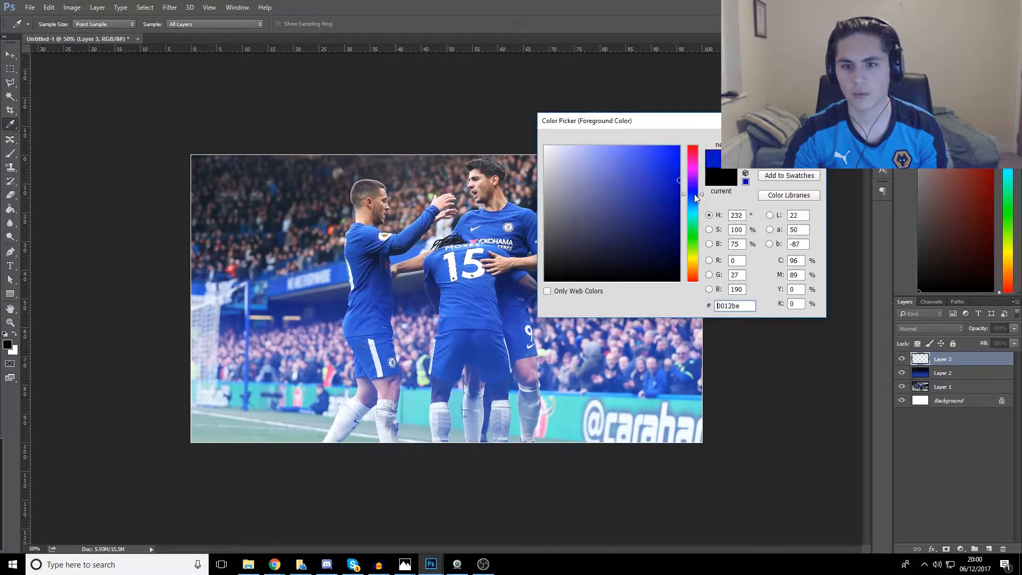
{"action": "left_click", "coordinate": [694, 201]}
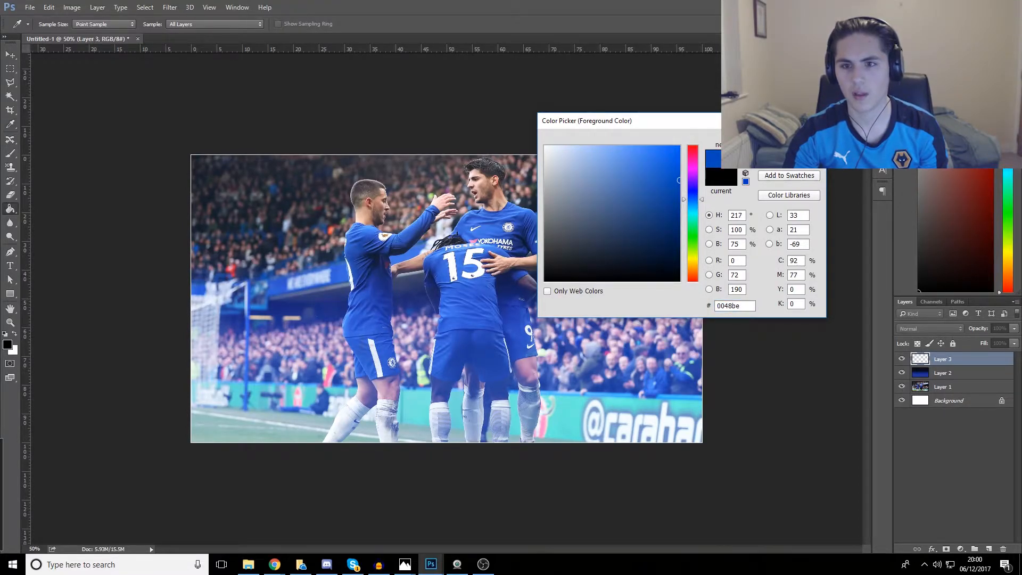
{"action": "left_click", "coordinate": [789, 136]}
{"action": "left_click", "coordinate": [265, 260]}
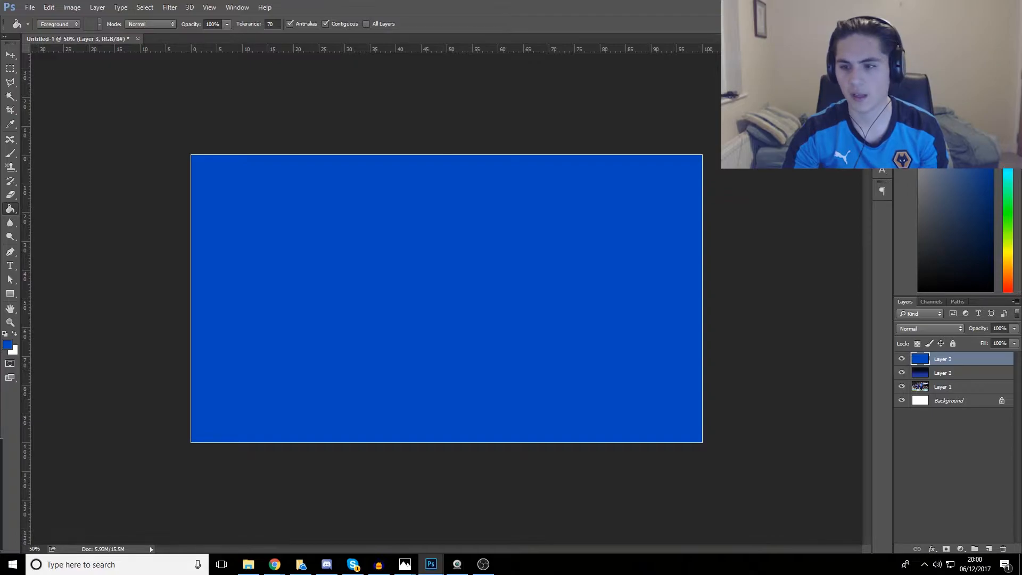
Reduce the solid blue layer's opacity to 62%
{"action": "left_click_drag", "start_coordinate": [989, 339], "coordinate": [994, 340]}
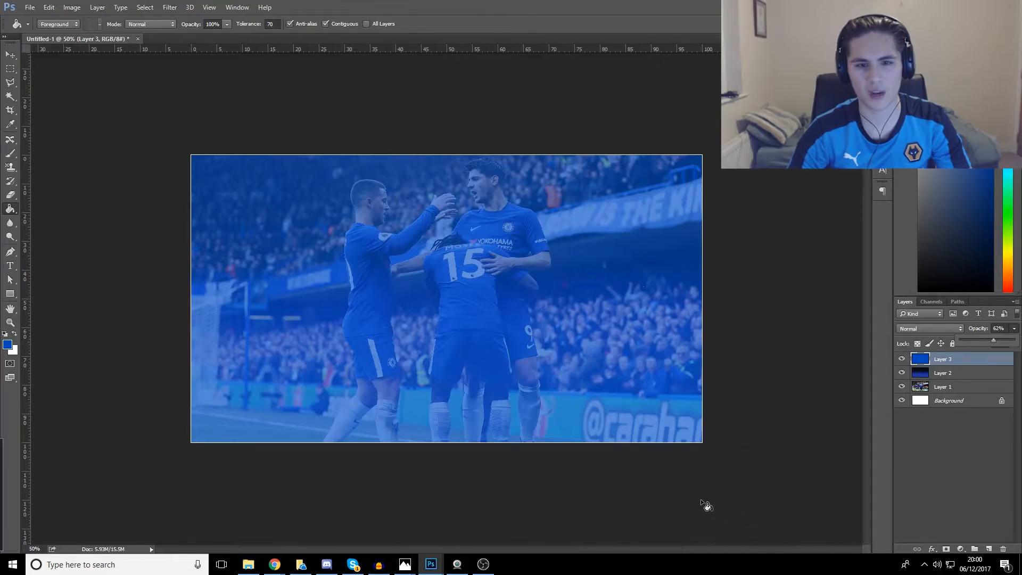
{"action": "left_click", "coordinate": [981, 431]}
{"action": "left_click", "coordinate": [1009, 358]}
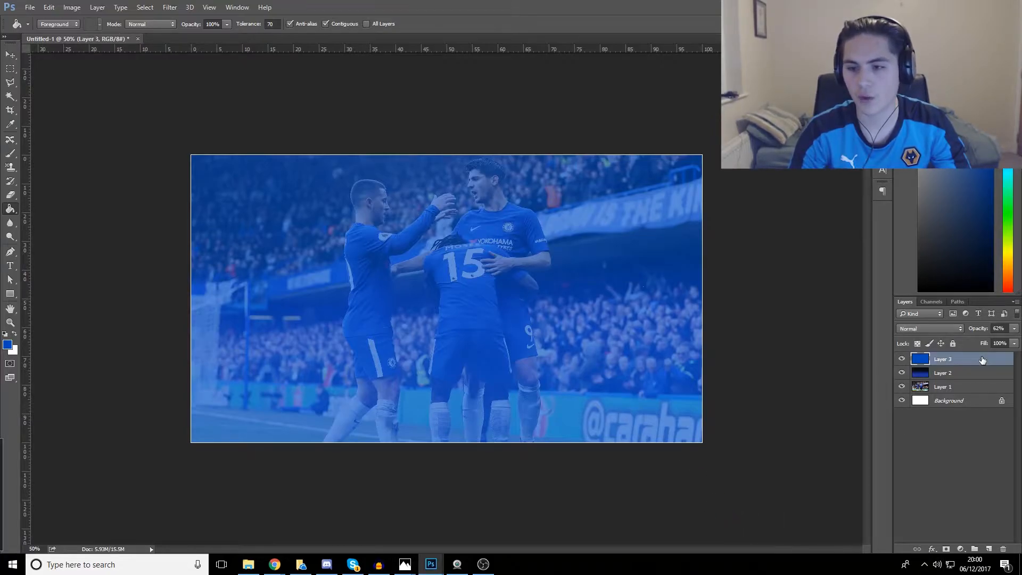
Add a Pattern Overlay to the blue layer using the medium-thickness diagonal line pattern
{"action": "double_click", "coordinate": [986, 360]}
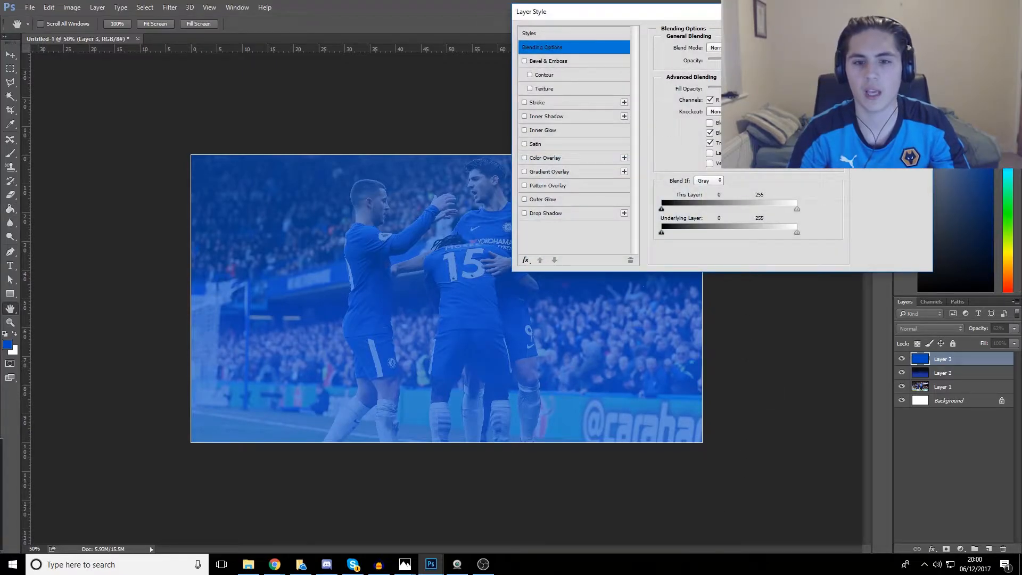
{"action": "left_click", "coordinate": [525, 186]}
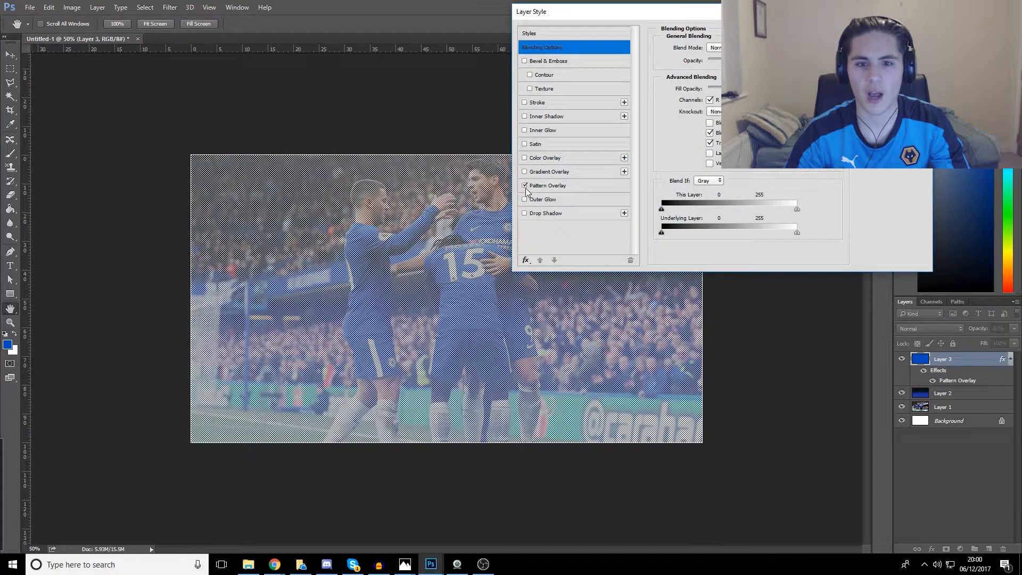
{"action": "left_click", "coordinate": [558, 188]}
{"action": "left_click", "coordinate": [734, 85]}
{"action": "scroll", "coordinate": [735, 126], "scroll_direction": "down", "scroll_amount": 2}
{"action": "left_click", "coordinate": [717, 120]}
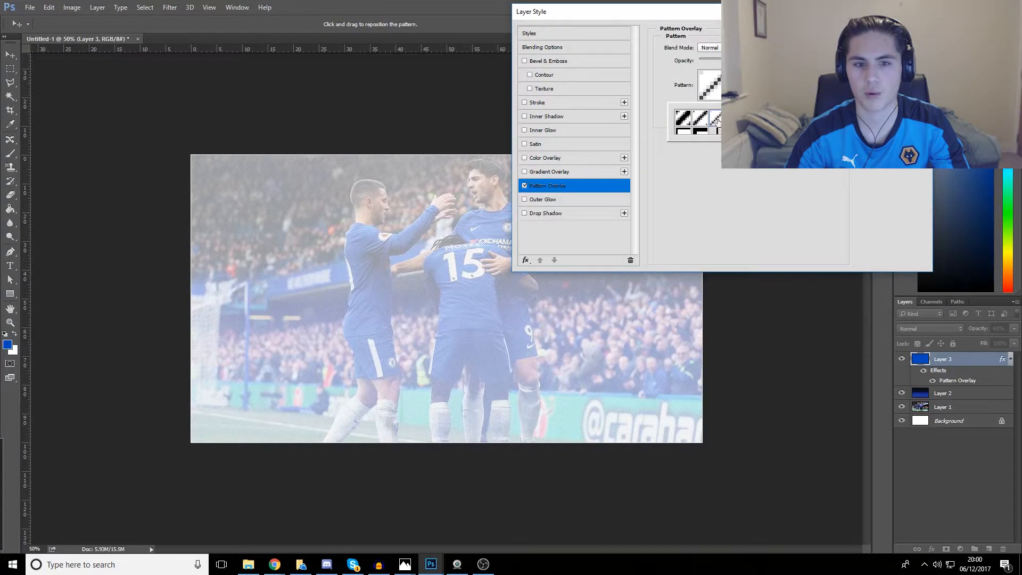
{"action": "left_click", "coordinate": [701, 118]}
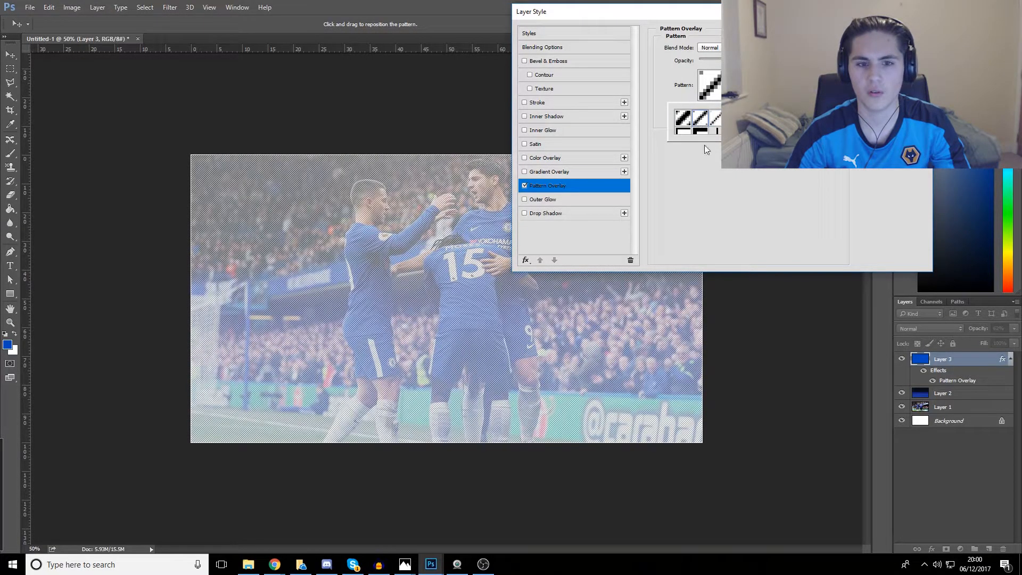
Increase the overlay pattern's scale, lower its opacity so the lines are faint over the blue, and accept the layer style
{"action": "left_click", "coordinate": [718, 154]}
{"action": "left_click_drag", "start_coordinate": [735, 109], "coordinate": [738, 109]}
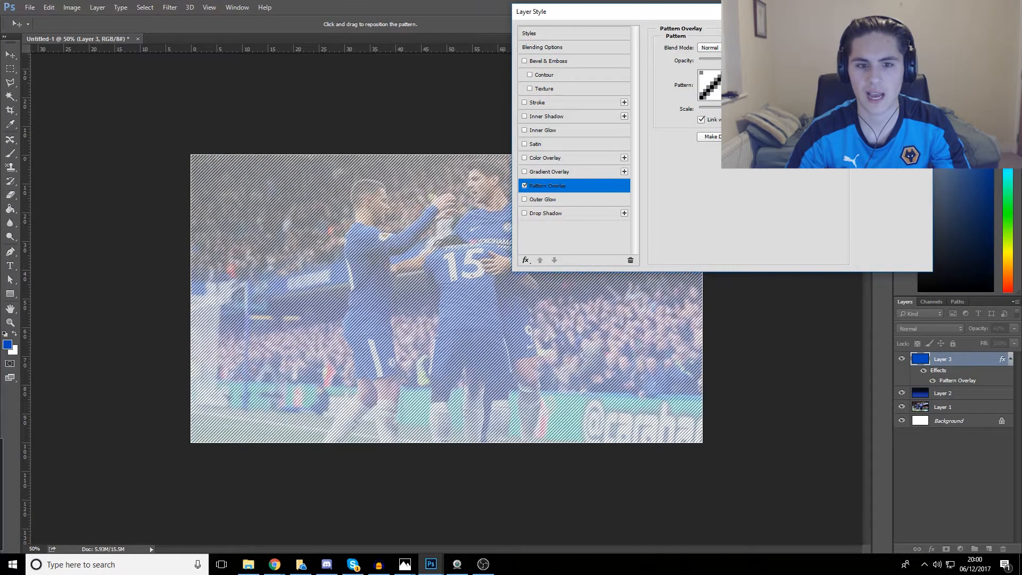
{"action": "left_click", "coordinate": [706, 60]}
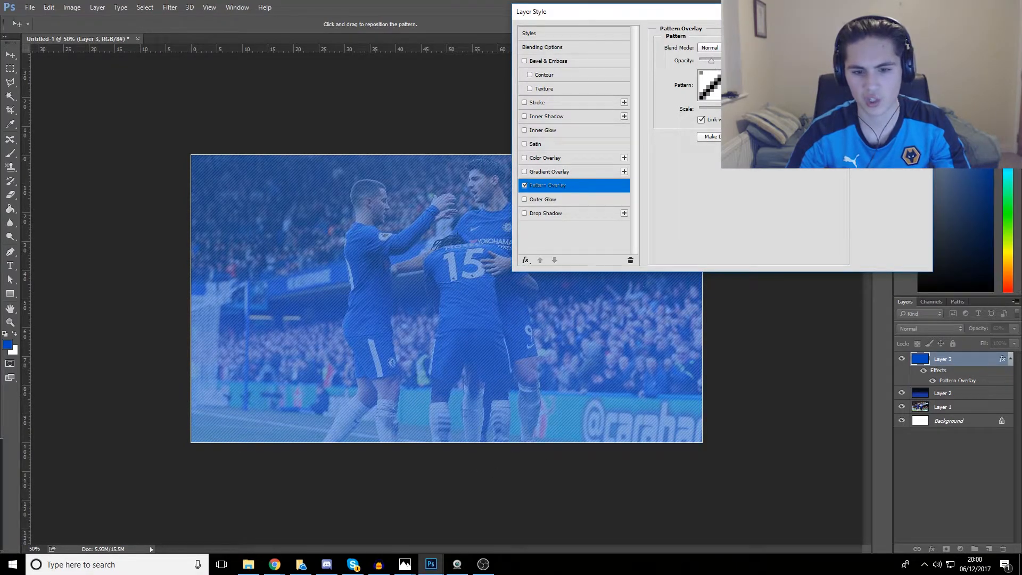
{"action": "key", "text": "Return"}
{"action": "key", "text": "g"}
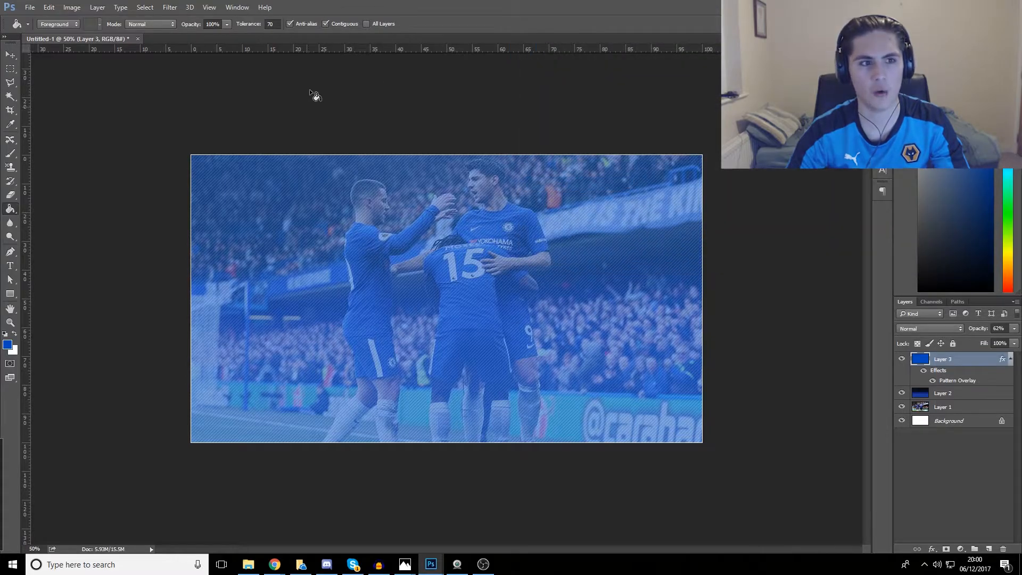
Examine how the diagonal line pattern looks over the whole thumbnail at different zoom levels
{"action": "left_click", "coordinate": [10, 54]}
{"action": "key", "text": "ctrl+minus"}
{"action": "key", "text": "ctrl+minus"}
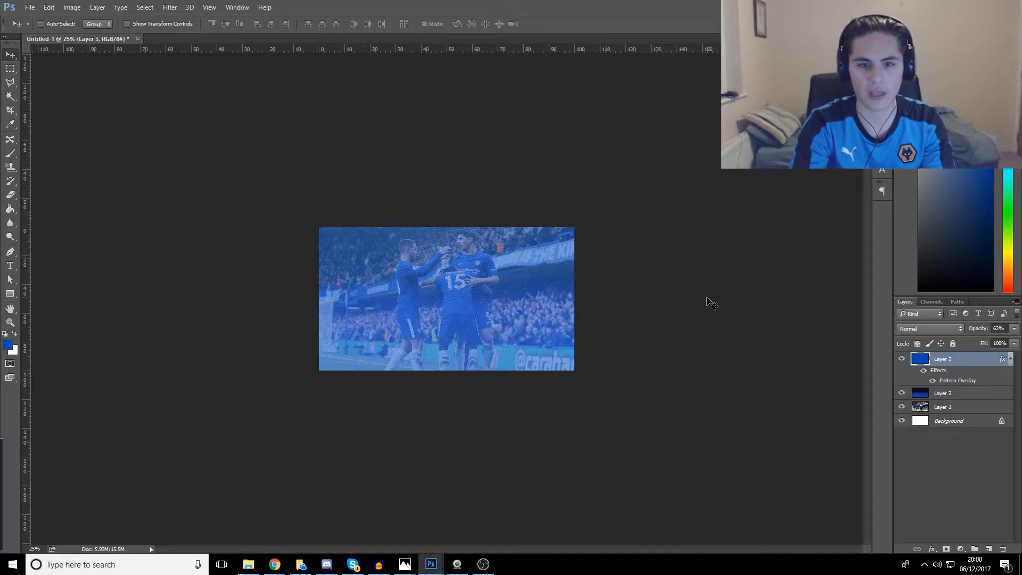
{"action": "key", "text": "ctrl+plus"}
{"action": "key", "text": "ctrl+plus"}
{"action": "key", "text": "ctrl+minus"}
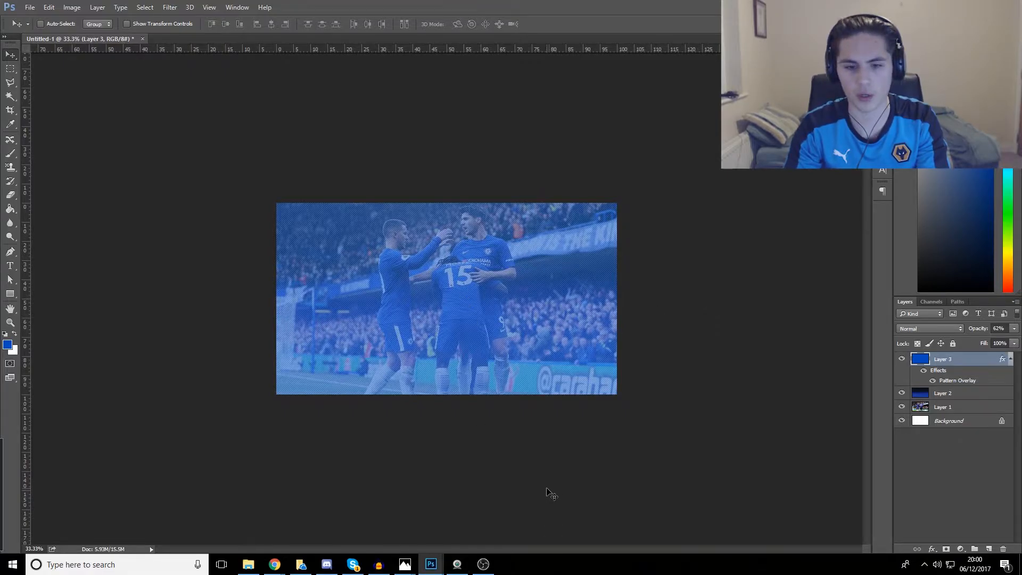
{"action": "key", "text": "ctrl+plus"}
{"action": "key", "text": "ctrl+plus"}
{"action": "key", "text": "ctrl+minus"}
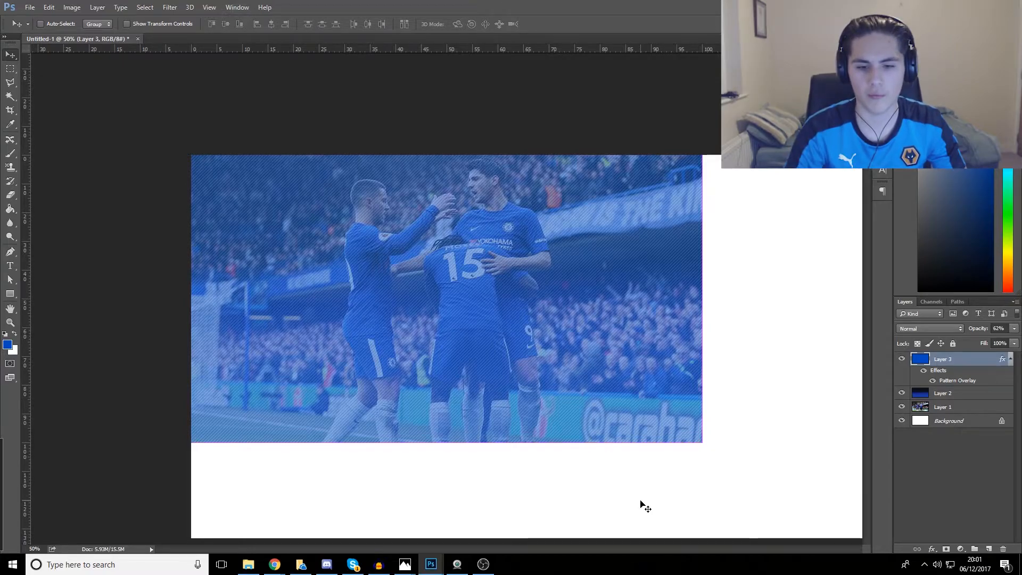
{"action": "key", "text": "ctrl+minus"}
{"action": "key", "text": "ctrl+plus"}
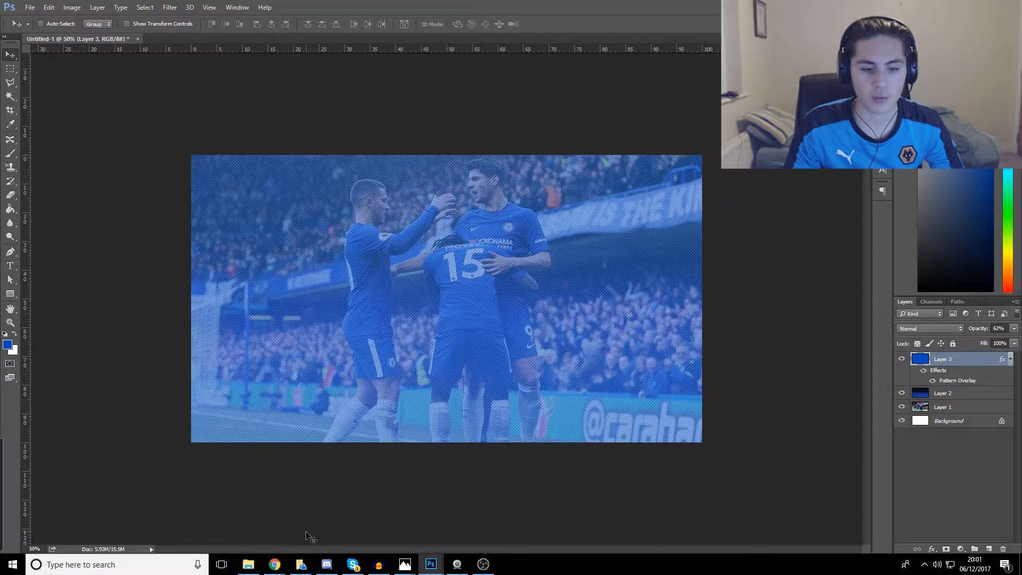
Switch to Chrome and close the tab showing the full-size Chelsea celebration photo
{"action": "mouse_move", "coordinate": [274, 564]}
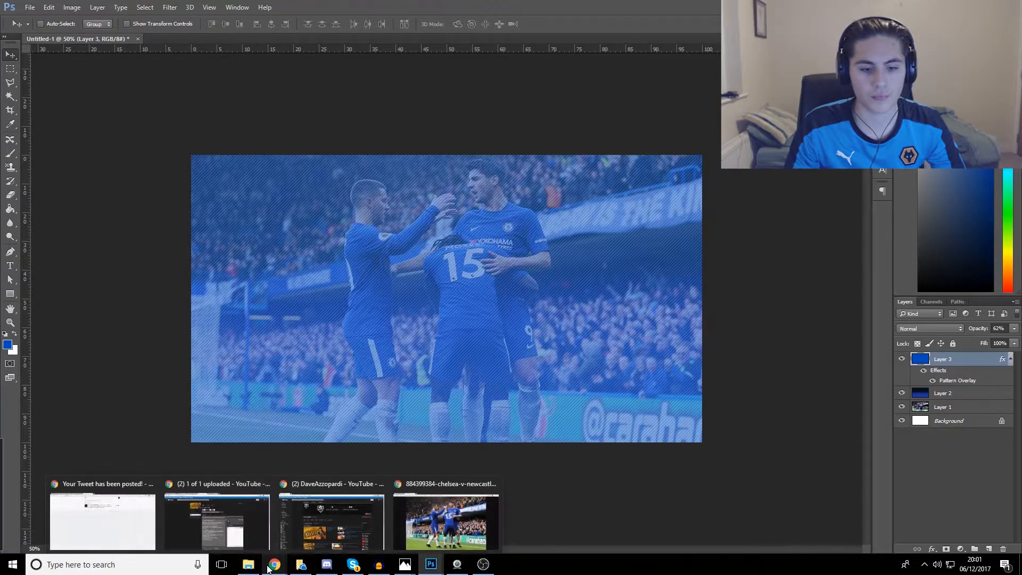
{"action": "left_click", "coordinate": [447, 505]}
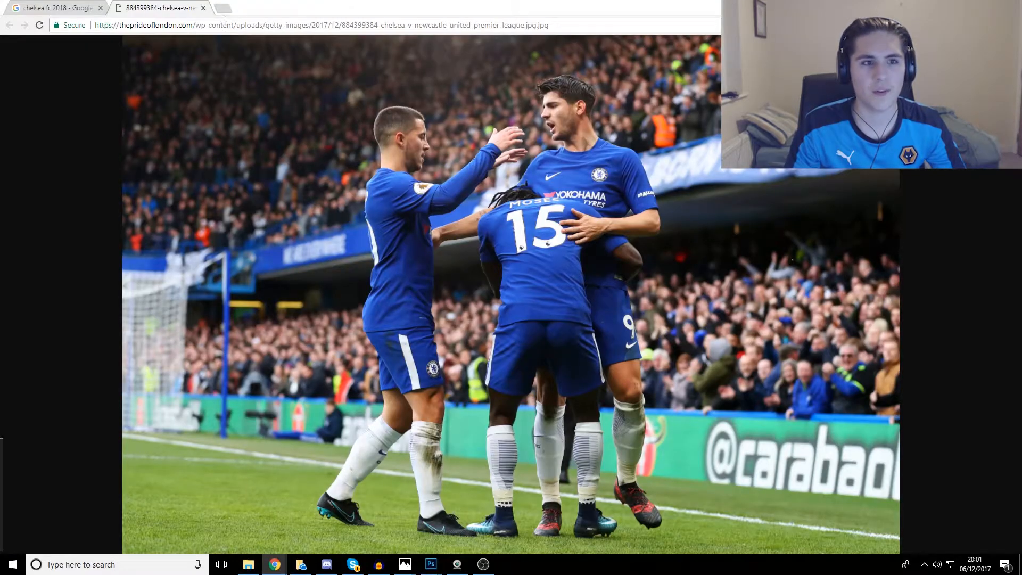
{"action": "left_click", "coordinate": [203, 8]}
Look up "football render", open the suggested FootyRenders website and dismiss its ad-blocker notice
{"action": "left_click", "coordinate": [160, 25]}
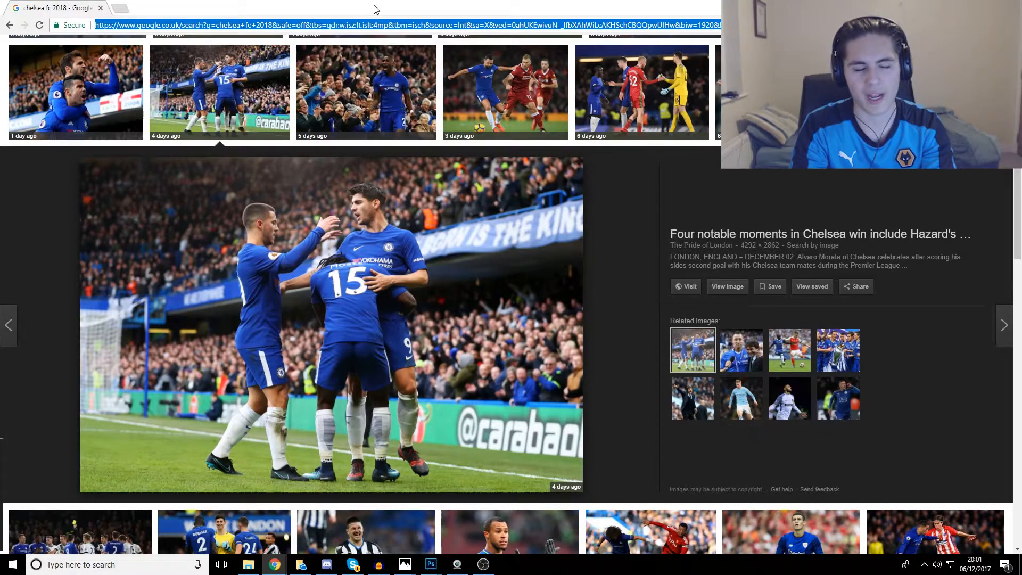
{"action": "key", "text": "BackSpace"}
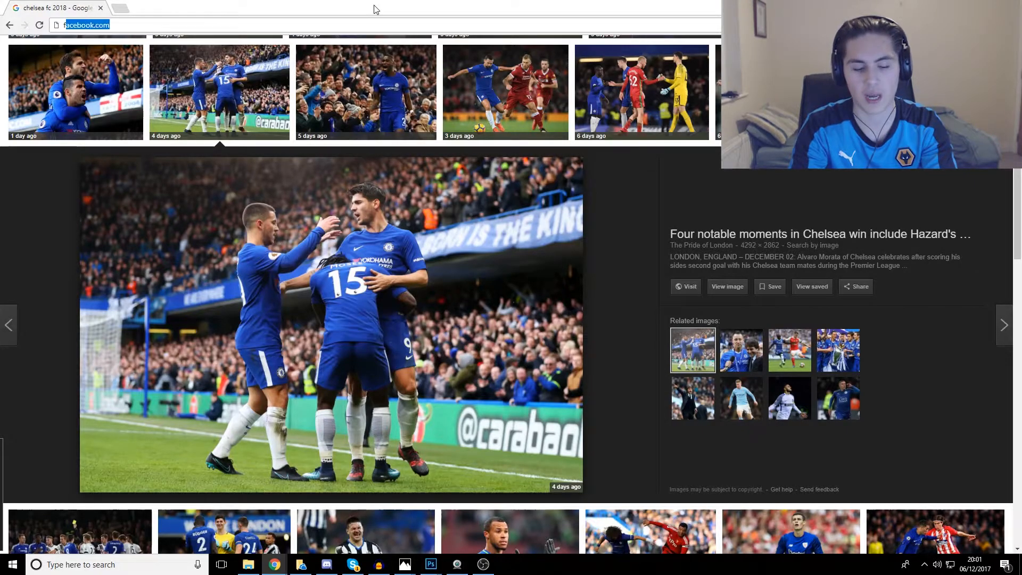
{"action": "type", "text": "football render"}
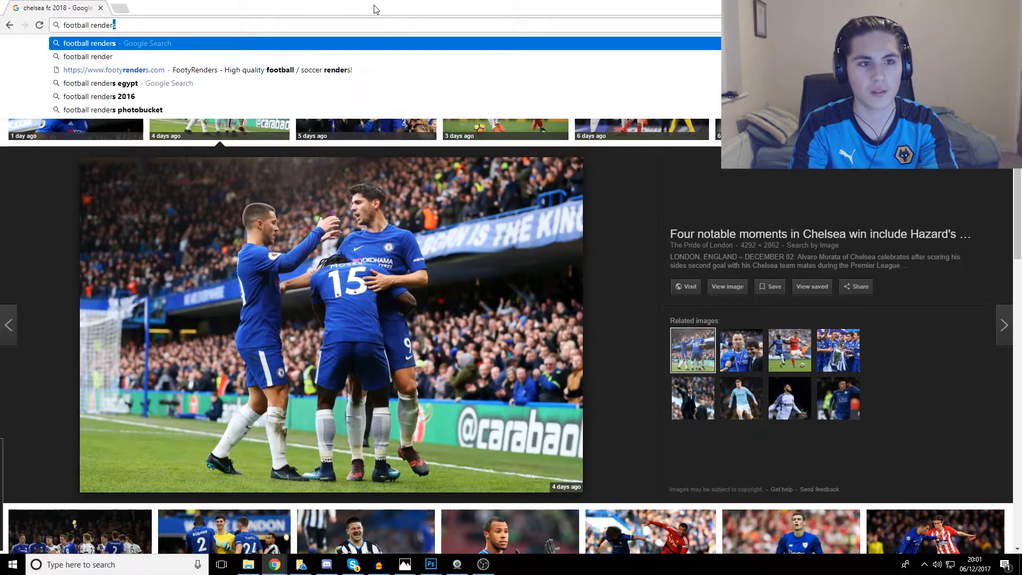
{"action": "key", "text": "Down"}
{"action": "key", "text": "Down"}
{"action": "key", "text": "Return"}
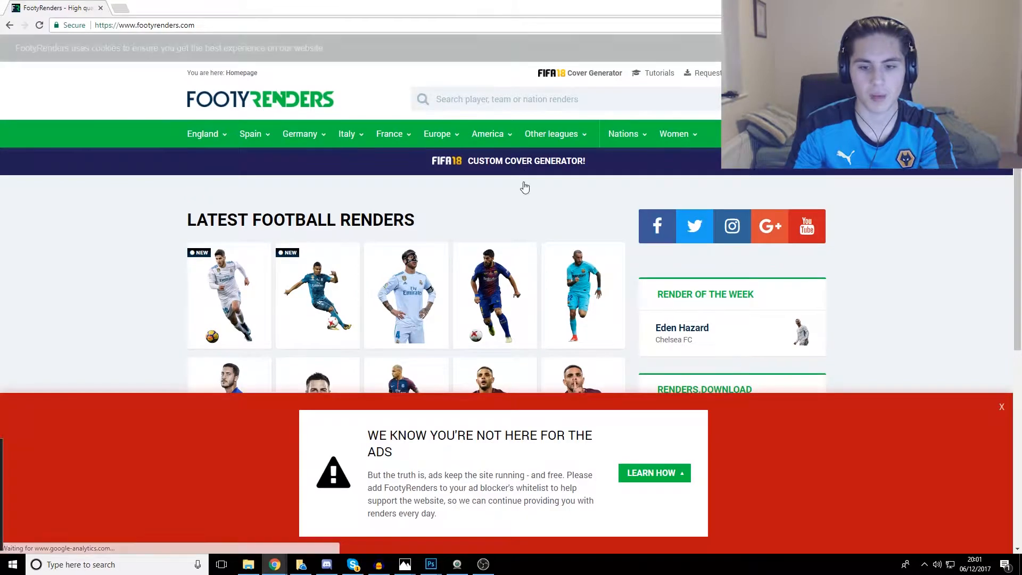
{"action": "left_click", "coordinate": [1001, 407]}
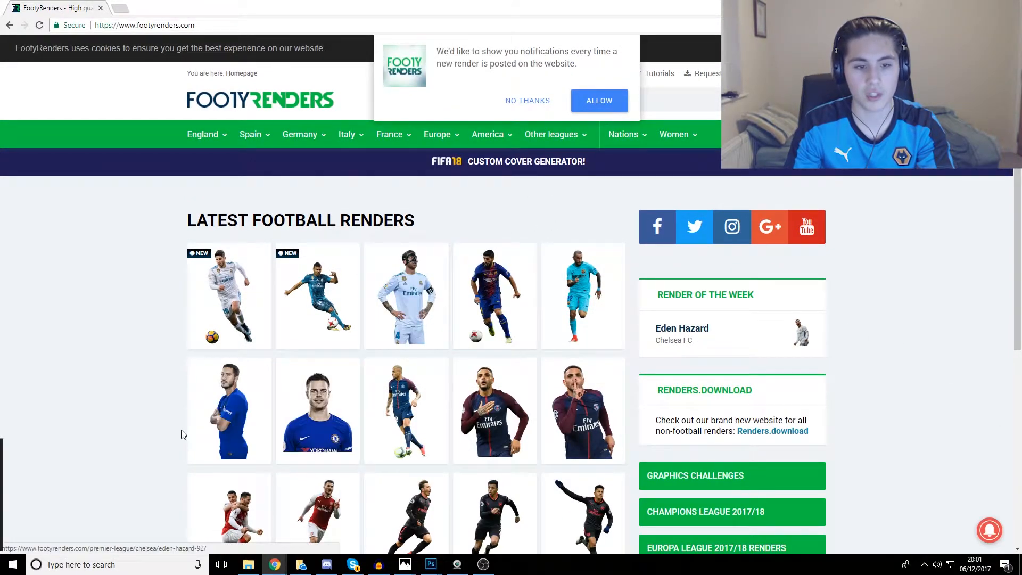
Switch to Photoshop and examine the cut-out players in the WOLVES tHUMB.psd thumbnail up close and as a whole
{"action": "left_click", "coordinate": [271, 511]}
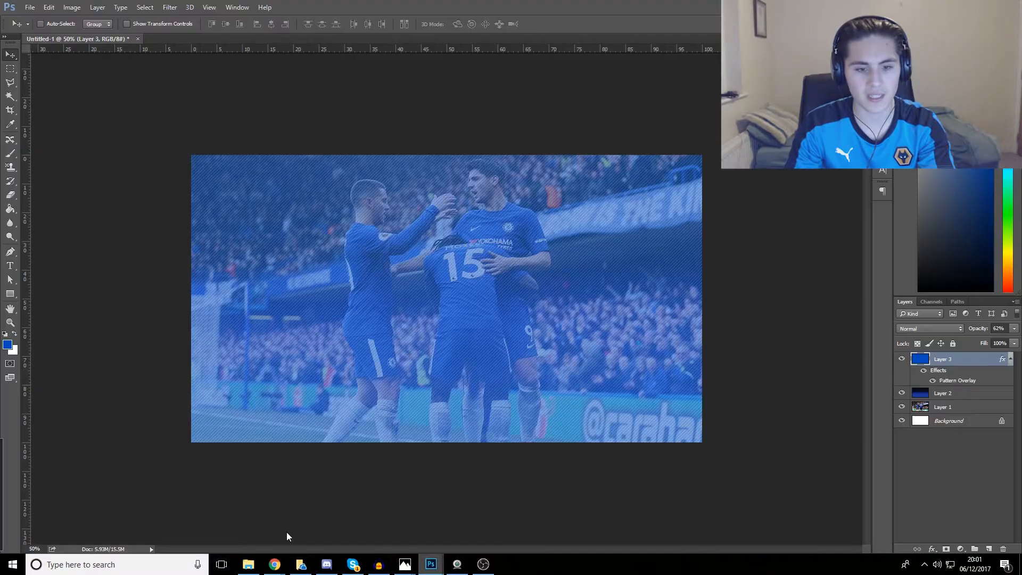
{"action": "left_click_drag", "start_coordinate": [1021, 101], "coordinate": [249, 84]}
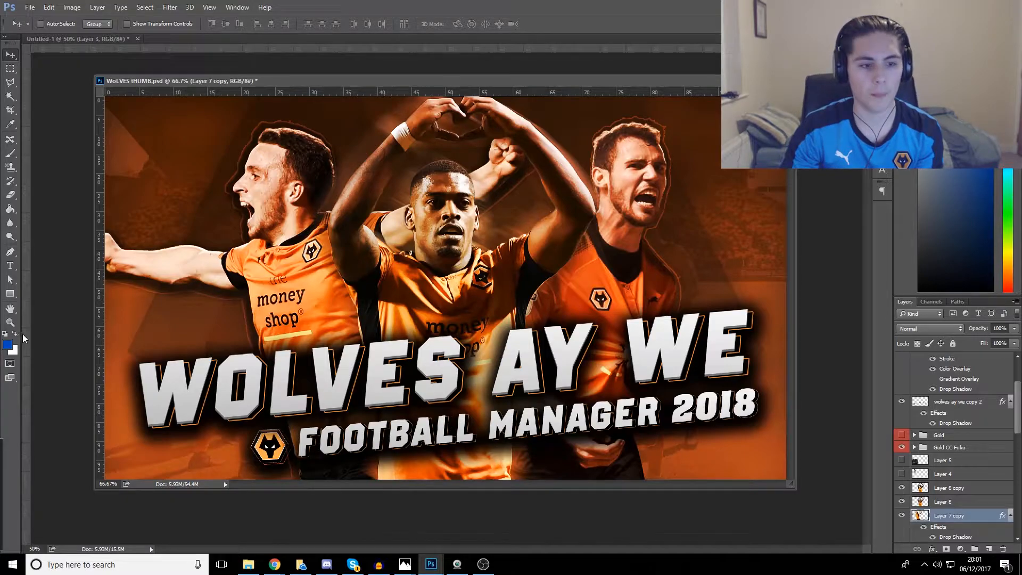
{"action": "left_click", "coordinate": [10, 323]}
{"action": "left_click", "coordinate": [438, 182]}
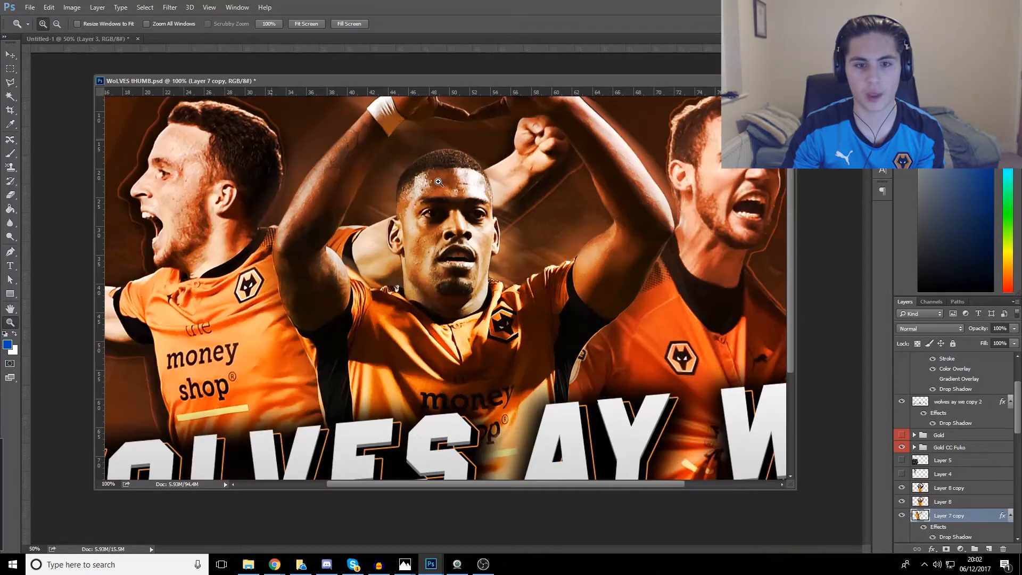
{"action": "left_click", "coordinate": [438, 182]}
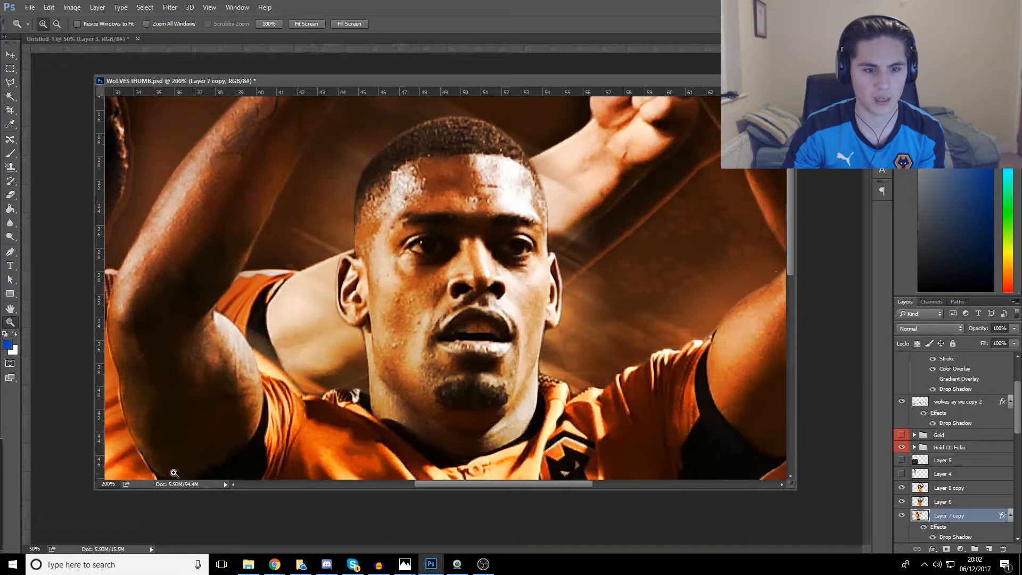
{"action": "scroll", "coordinate": [703, 296], "scroll_direction": "up", "scroll_amount": 1}
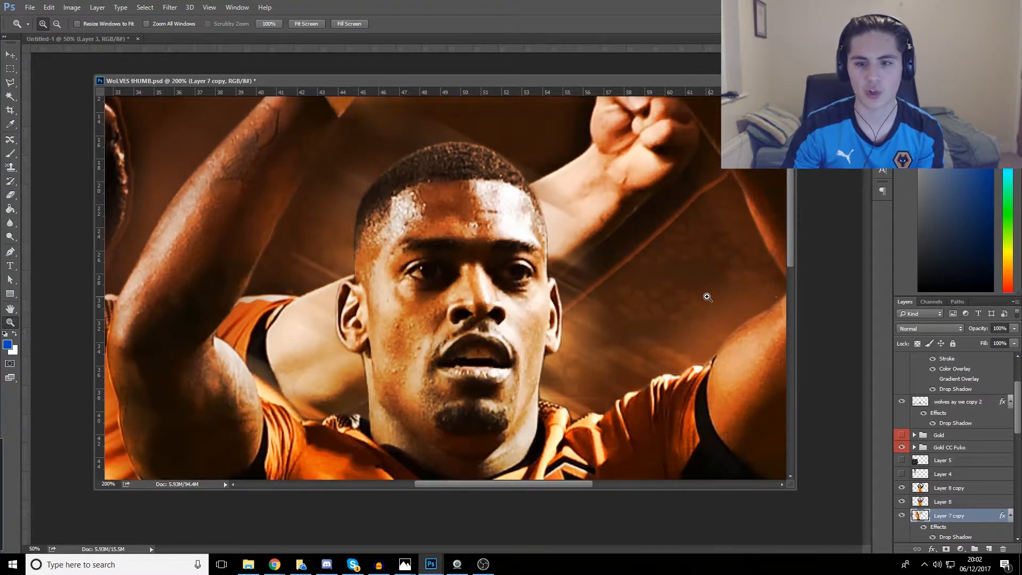
{"action": "left_click", "coordinate": [485, 316], "text": "alt"}
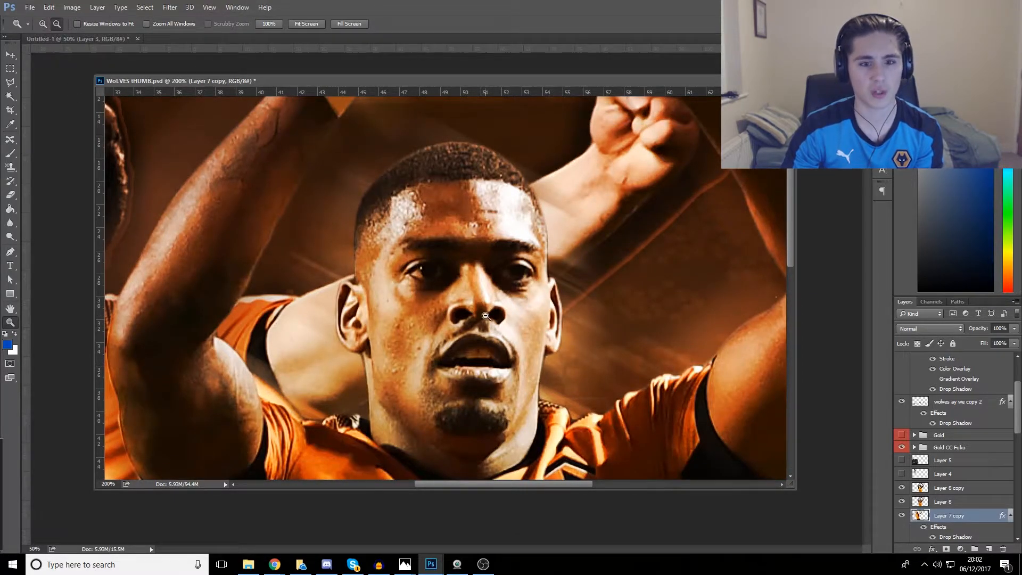
{"action": "left_click", "coordinate": [485, 316], "text": "alt"}
{"action": "left_click", "coordinate": [485, 316], "text": "alt"}
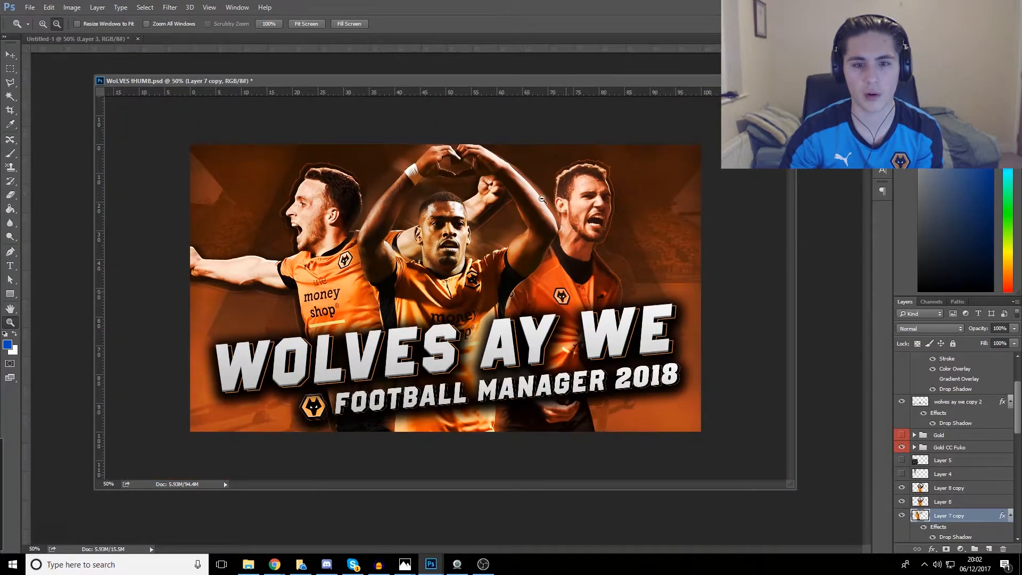
{"action": "left_click_drag", "start_coordinate": [606, 82], "coordinate": [1021, 133]}
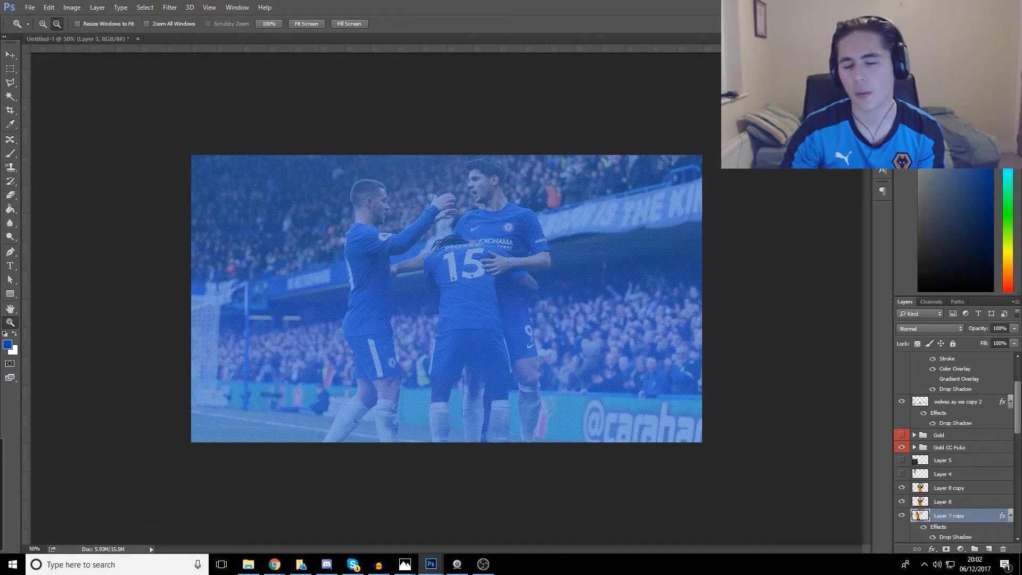
Switch back to Chrome, look through the latest football renders on the FootyRenders homepage and decline its notification request
{"action": "key", "text": "alt+Tab"}
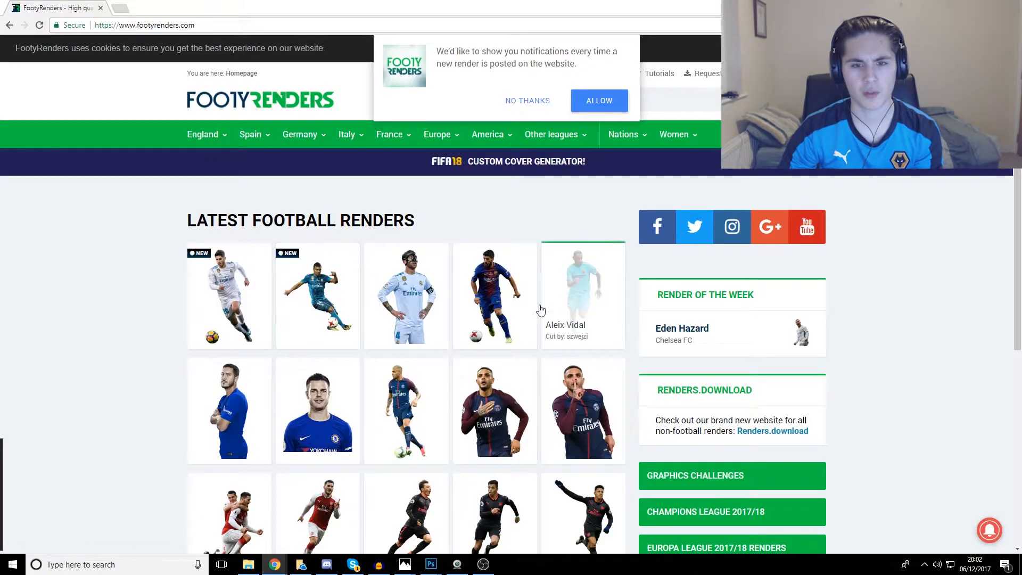
{"action": "scroll", "coordinate": [260, 339], "scroll_direction": "down", "scroll_amount": 3}
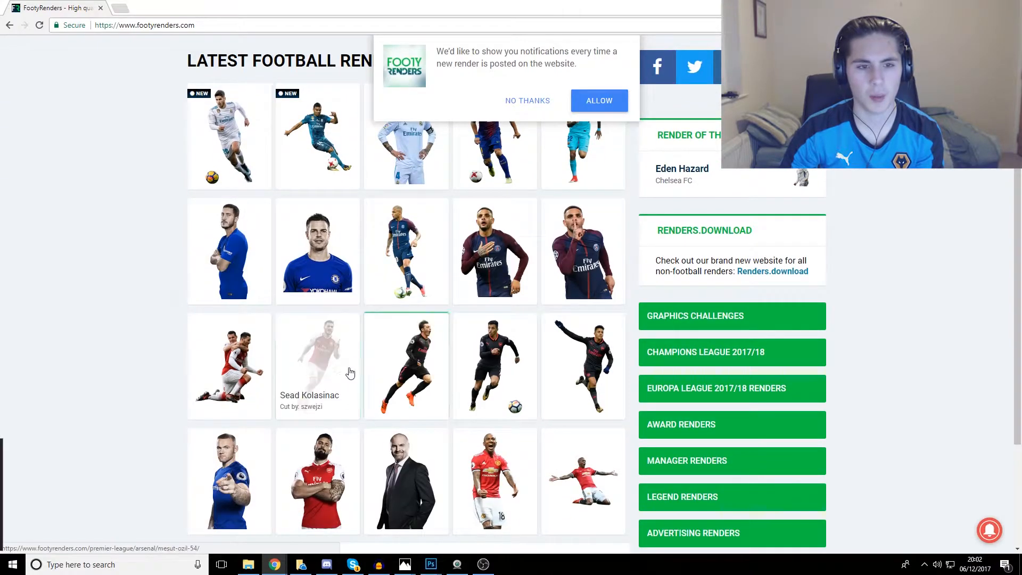
{"action": "scroll", "coordinate": [112, 304], "scroll_direction": "down", "scroll_amount": 3}
{"action": "scroll", "coordinate": [168, 297], "scroll_direction": "up", "scroll_amount": 6}
{"action": "scroll", "coordinate": [167, 297], "scroll_direction": "down", "scroll_amount": 4}
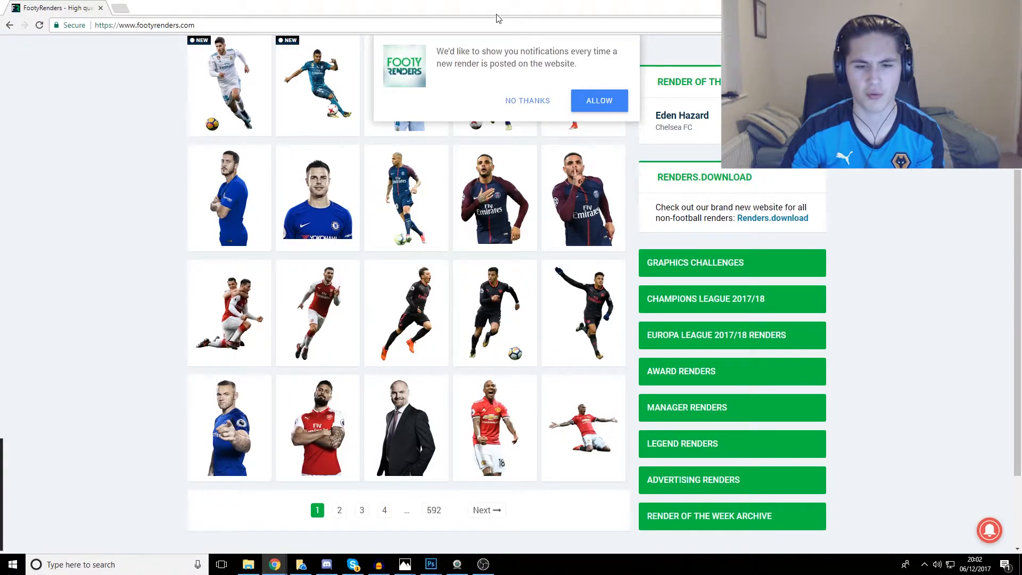
{"action": "left_click", "coordinate": [528, 101]}
{"action": "scroll", "coordinate": [303, 154], "scroll_direction": "up", "scroll_amount": 4}
Open the Chelsea renders from England's Premier League section and dismiss the ad-blocker notice
{"action": "mouse_move", "coordinate": [203, 136]}
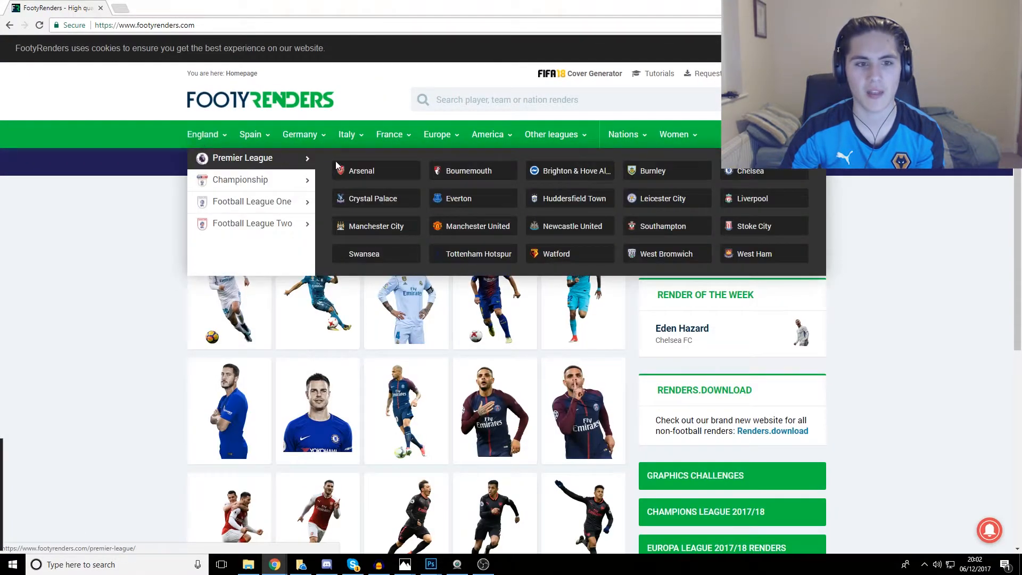
{"action": "left_click", "coordinate": [759, 171]}
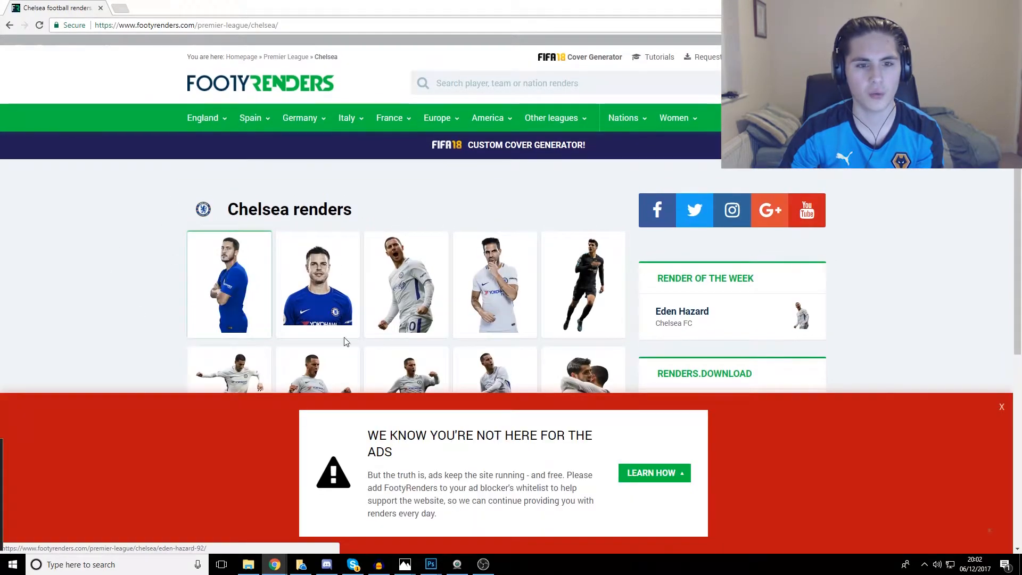
{"action": "left_click", "coordinate": [1001, 409]}
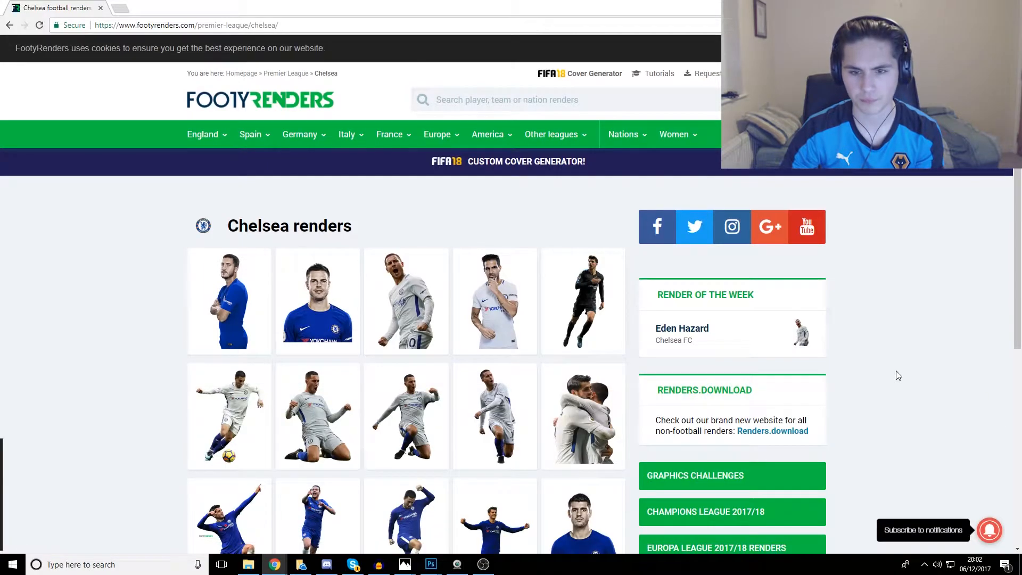
Browse the Chelsea renders through to page 4 for a suitable player, dismissing the ad-blocker notice
{"action": "scroll", "coordinate": [897, 373], "scroll_direction": "down", "scroll_amount": 3}
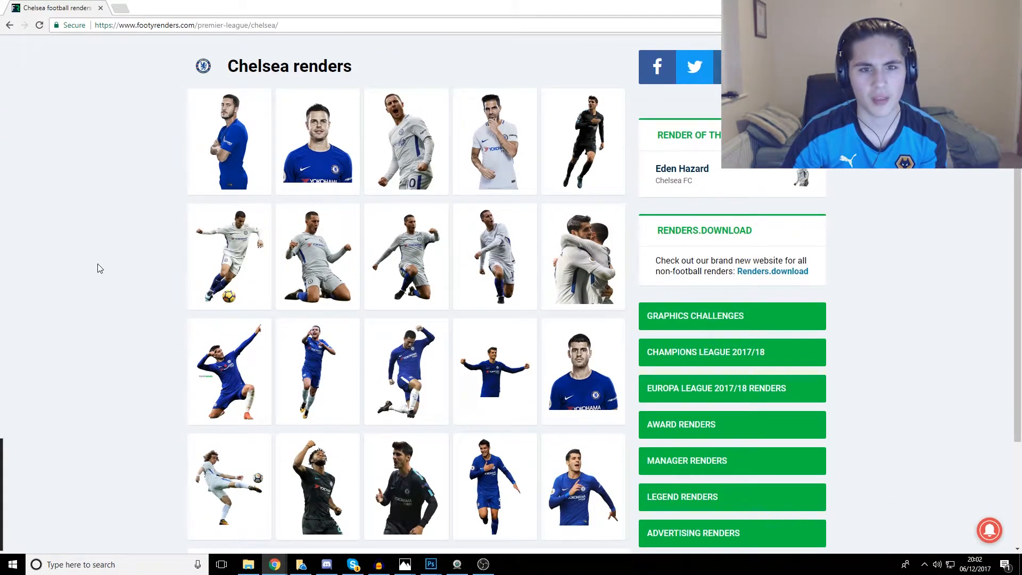
{"action": "scroll", "coordinate": [98, 269], "scroll_direction": "down", "scroll_amount": 3}
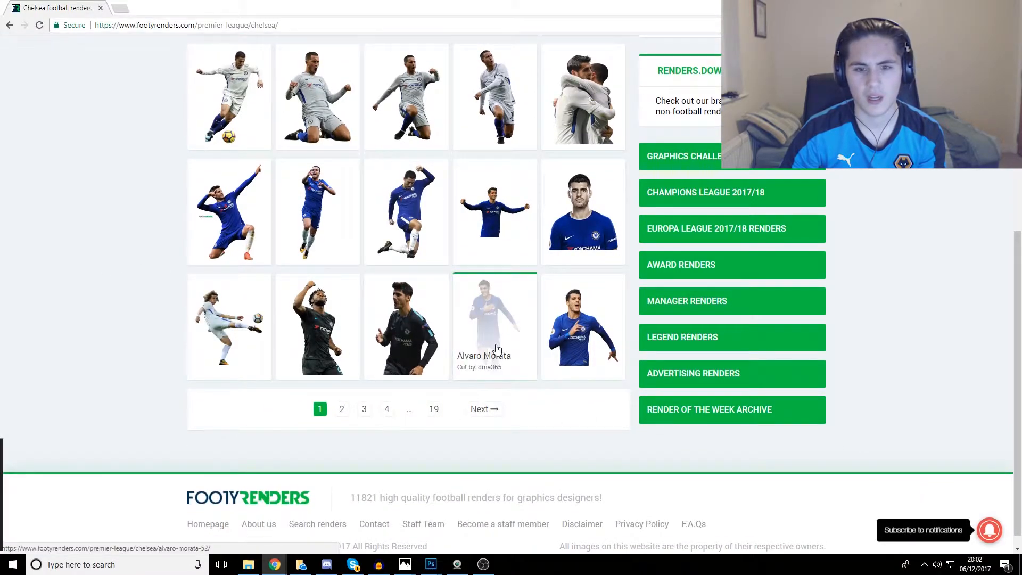
{"action": "left_click", "coordinate": [343, 411]}
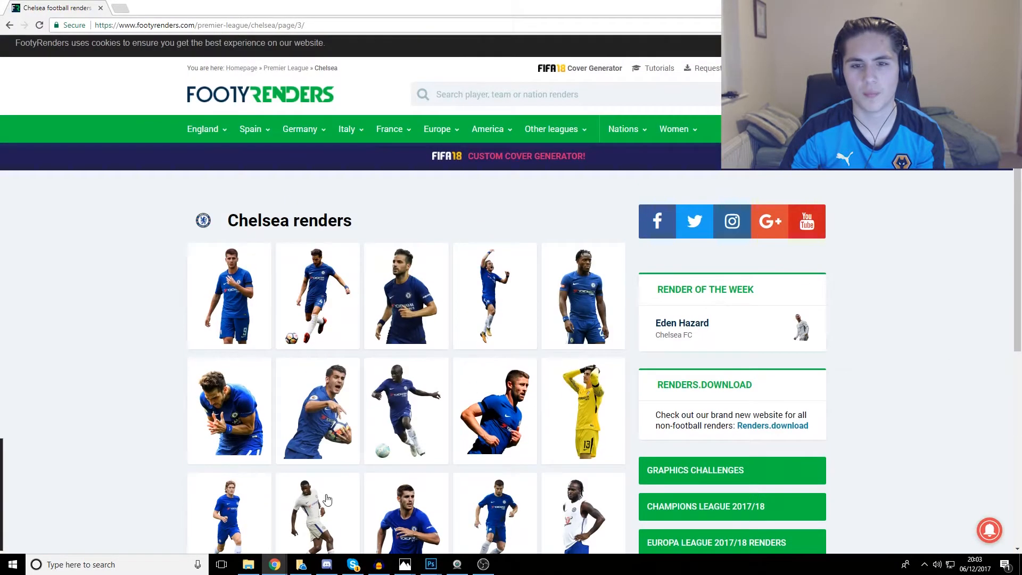
{"action": "scroll", "coordinate": [608, 187], "scroll_direction": "down", "scroll_amount": 10}
{"action": "left_click", "coordinate": [399, 458]}
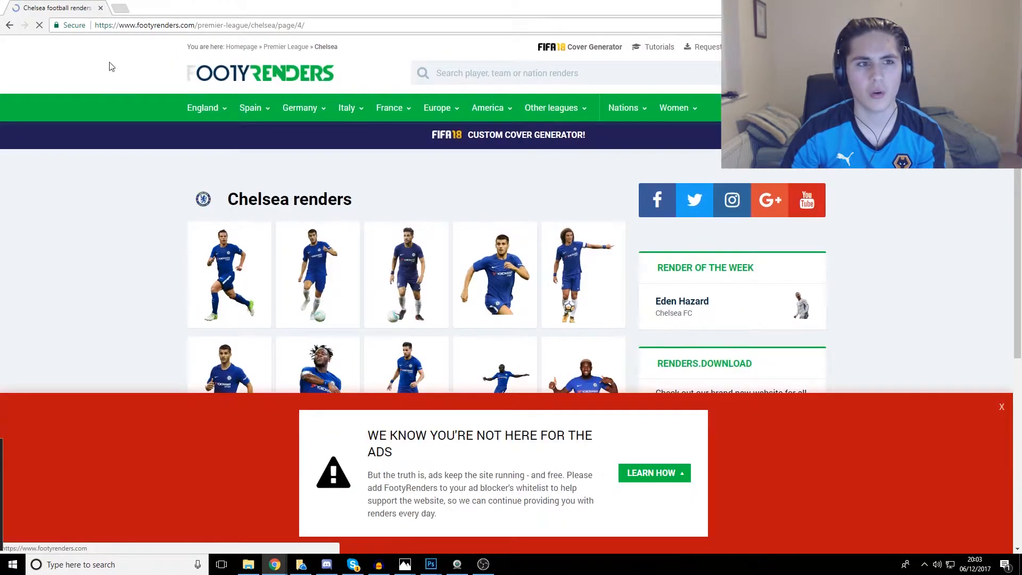
{"action": "left_click", "coordinate": [1002, 408]}
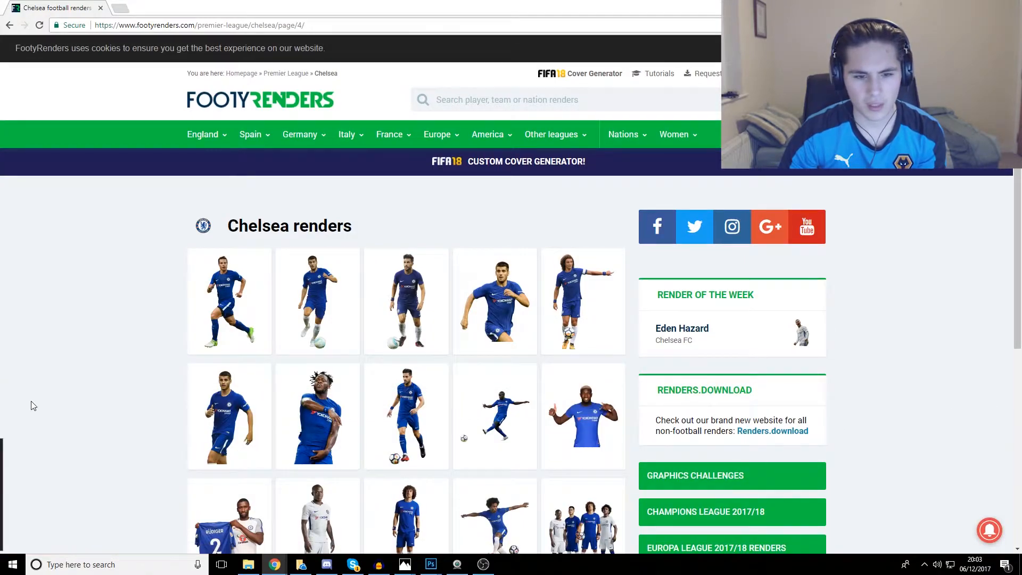
Open the Michy Batshuayi render page, dismiss its pop-ups and check the render in the enlarged preview
{"action": "left_click", "coordinate": [340, 396]}
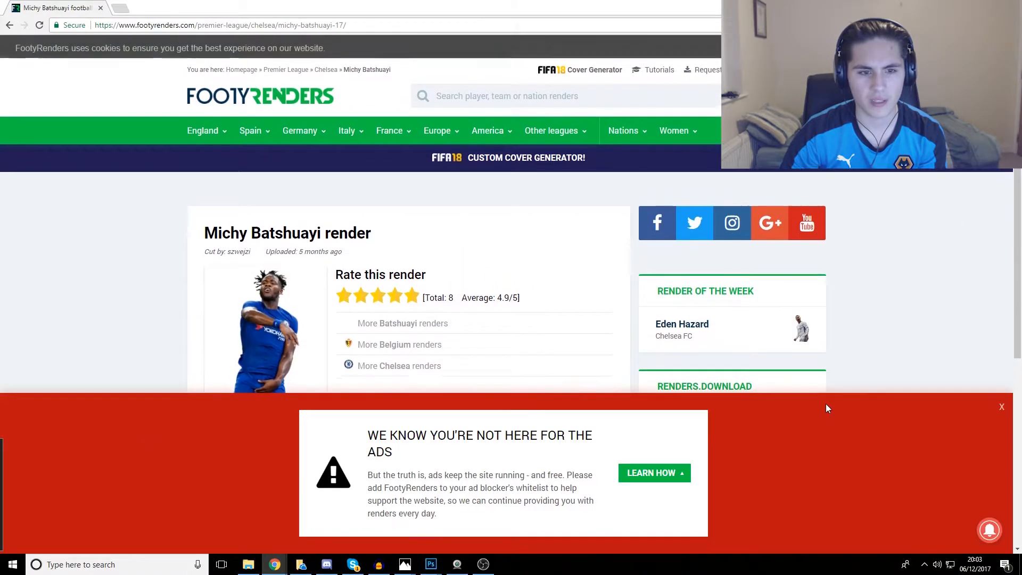
{"action": "left_click", "coordinate": [318, 346]}
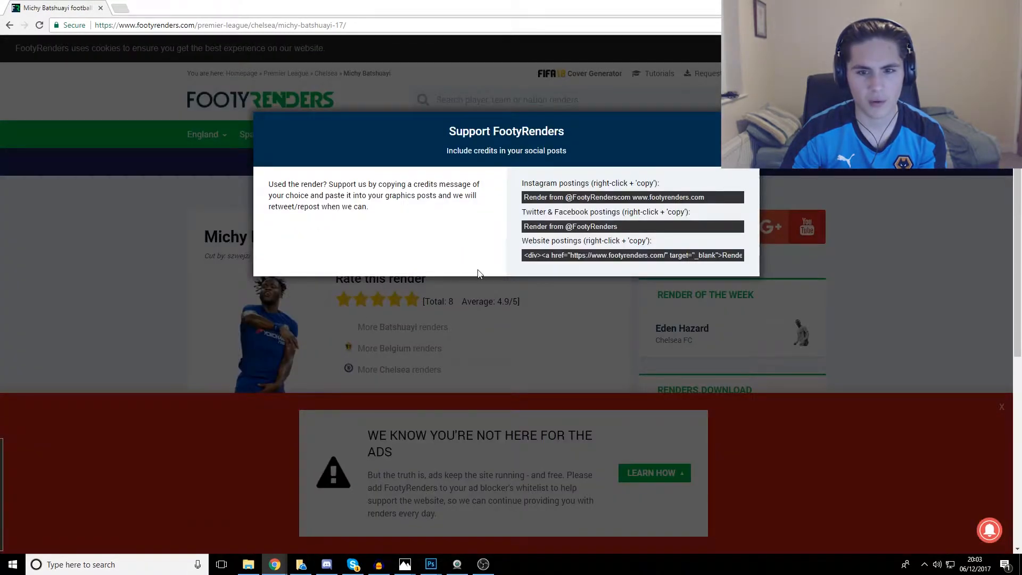
{"action": "left_click", "coordinate": [748, 123]}
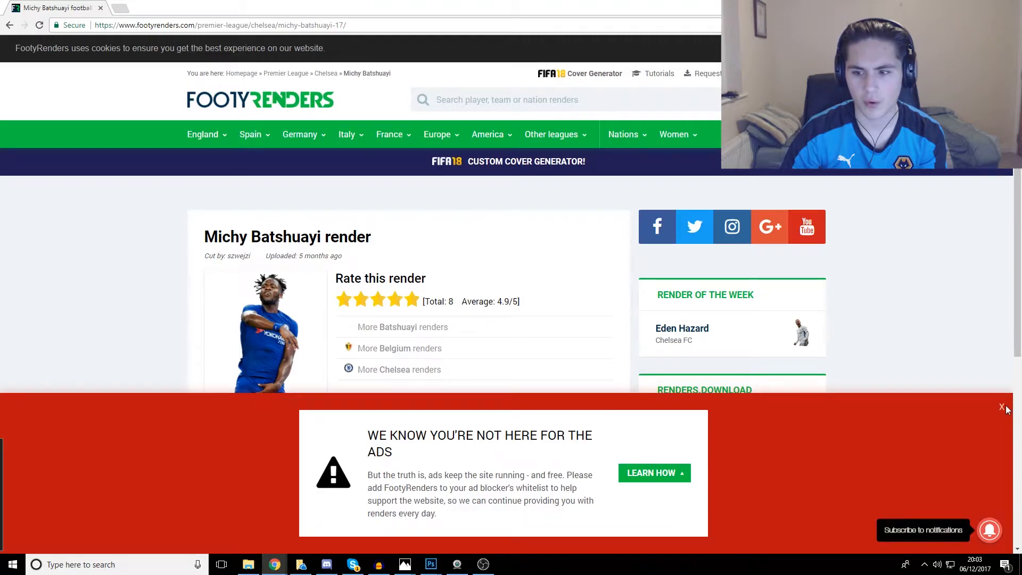
{"action": "left_click", "coordinate": [1003, 408]}
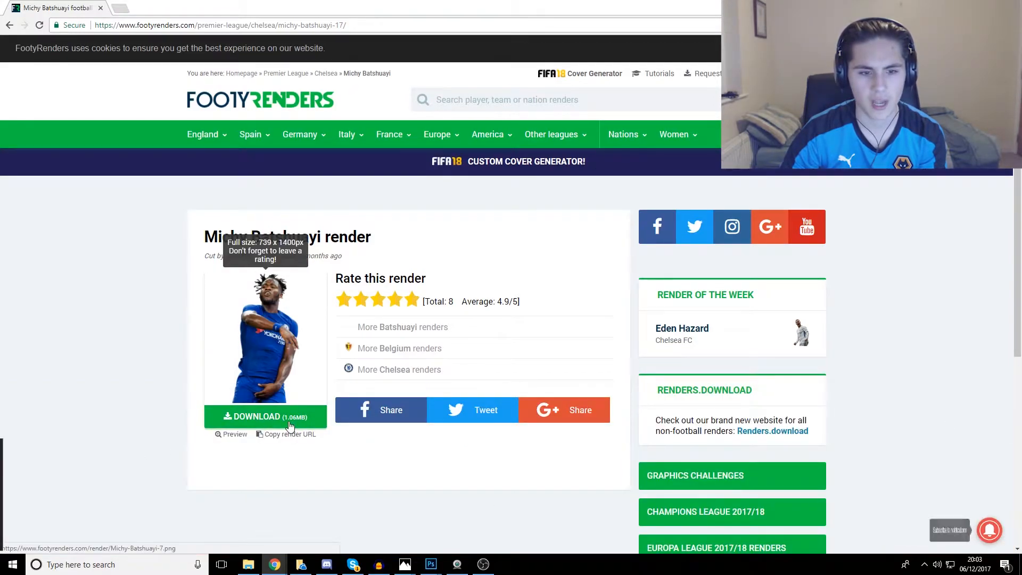
{"action": "left_click", "coordinate": [242, 434]}
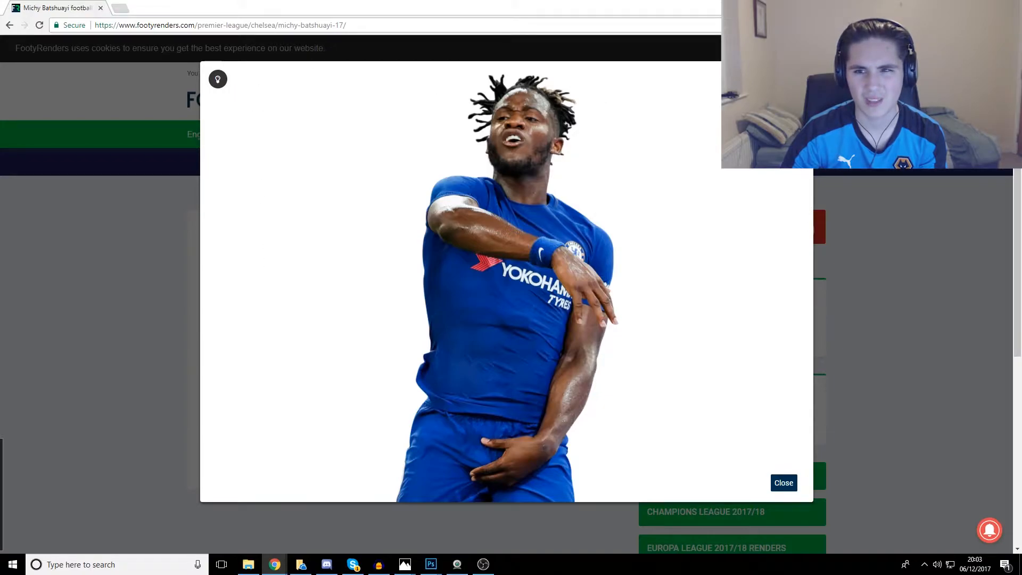
{"action": "left_click", "coordinate": [796, 78]}
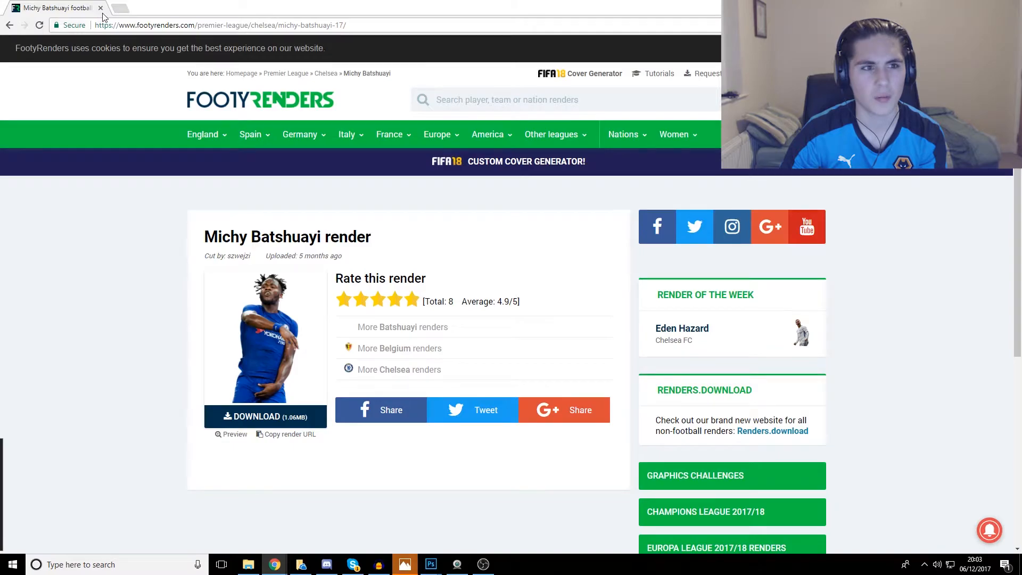
Search Google in a new browser tab for "chelsea hazard render" and show the image results
{"action": "left_click", "coordinate": [128, 5]}
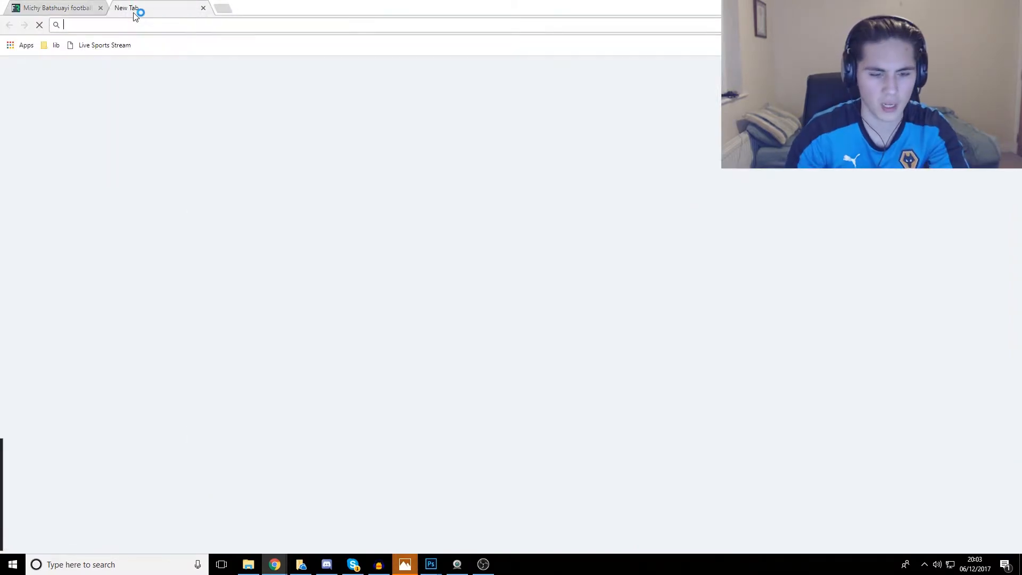
{"action": "type", "text": "chelsew"}
{"action": "key", "text": "BackSpace"}
{"action": "type", "text": "a png"}
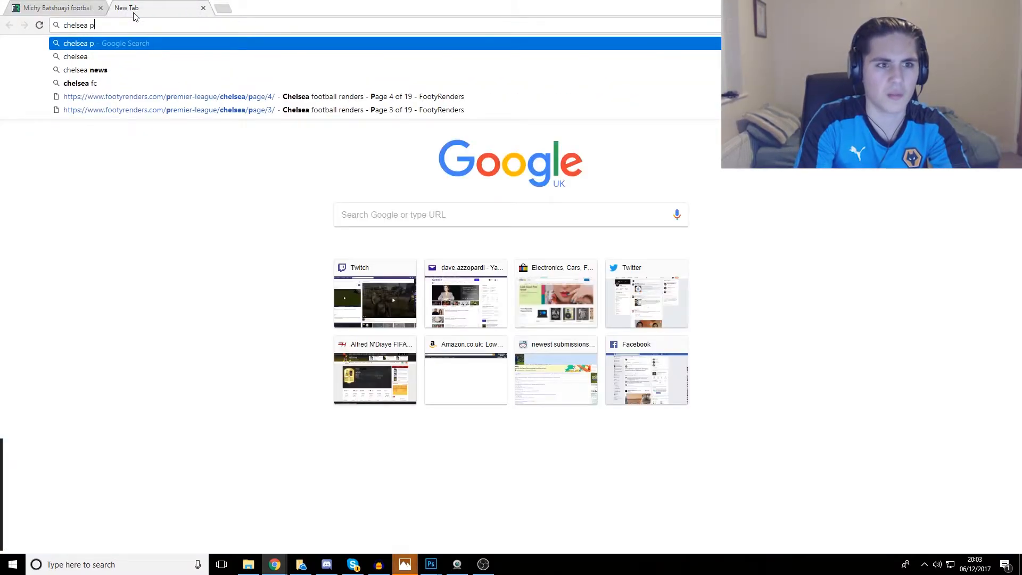
{"action": "key", "text": "BackSpace"}
{"action": "key", "text": "BackSpace"}
{"action": "key", "text": "BackSpace"}
{"action": "type", "text": "hazard render"}
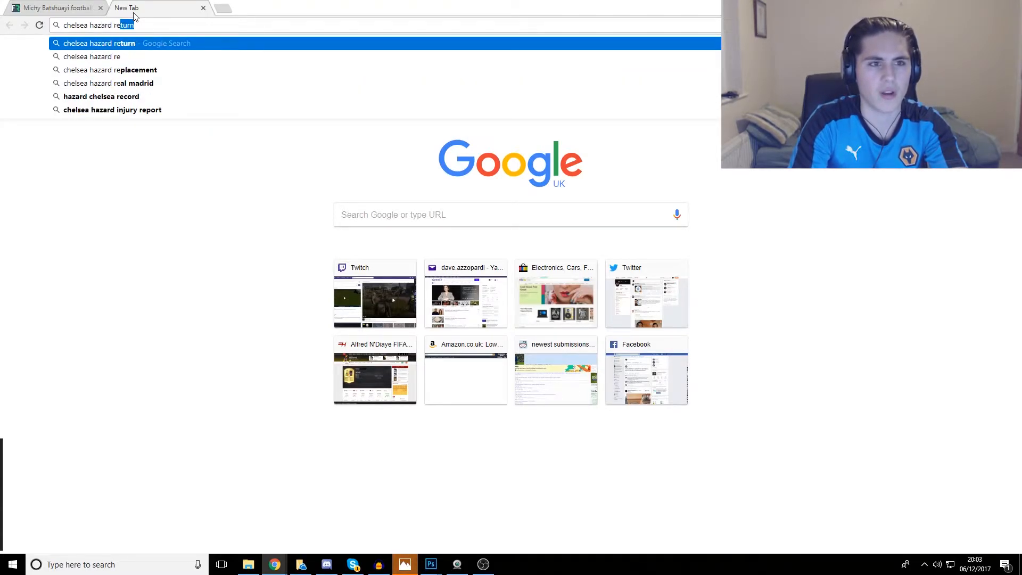
{"action": "key", "text": "Return"}
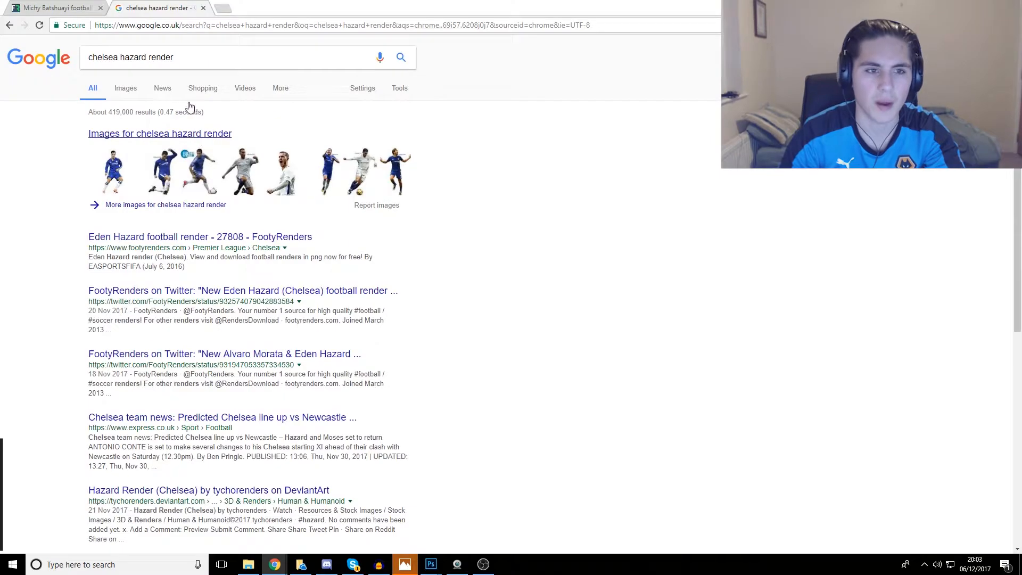
{"action": "left_click", "coordinate": [135, 93]}
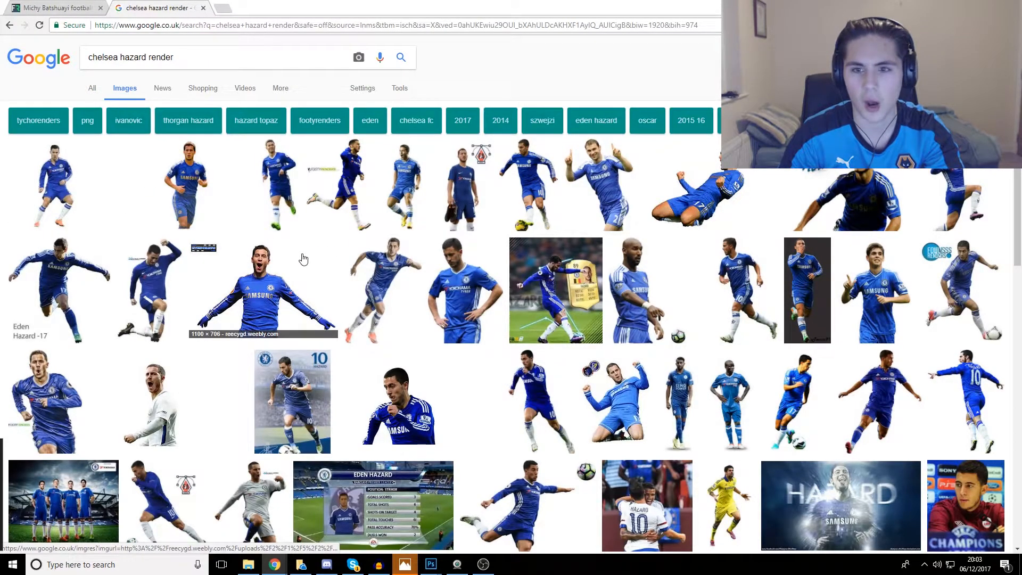
Open the full-size PNG of Eden Hazard celebrating with outstretched arms in a Samsung shirt and bring it into view
{"action": "left_click", "coordinate": [305, 274]}
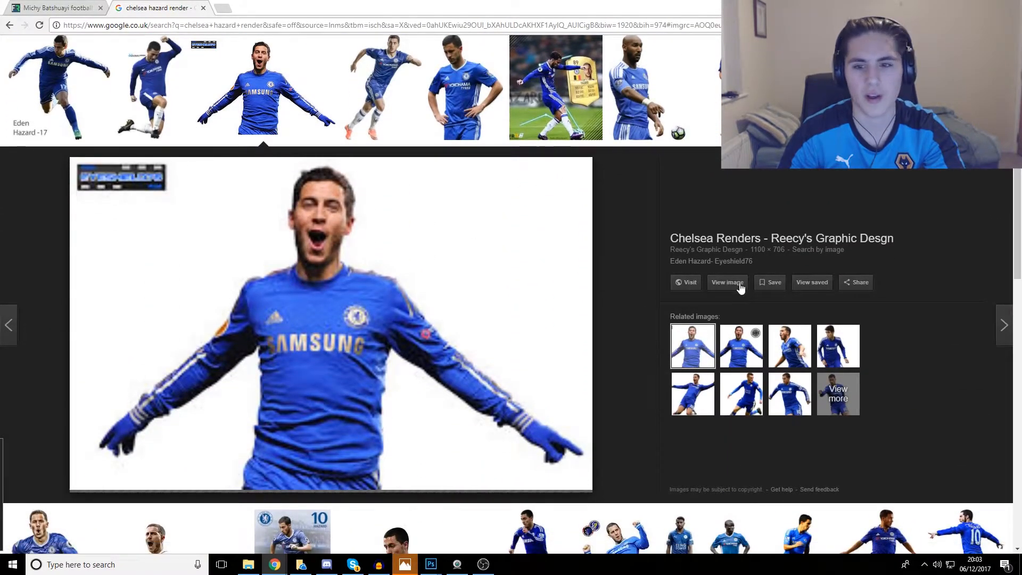
{"action": "left_click", "coordinate": [731, 286]}
{"action": "left_click", "coordinate": [195, 4]}
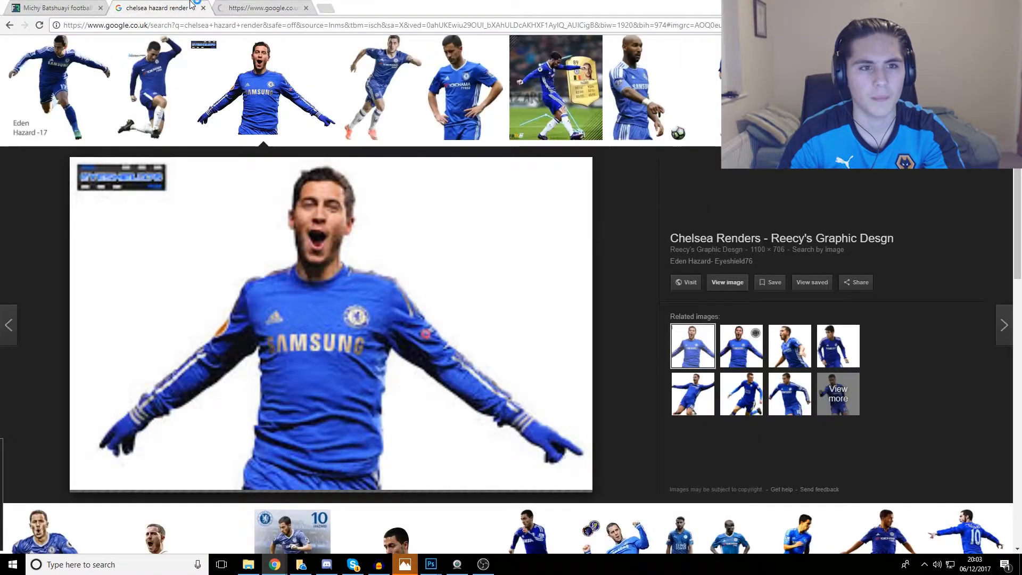
{"action": "left_click", "coordinate": [253, 5]}
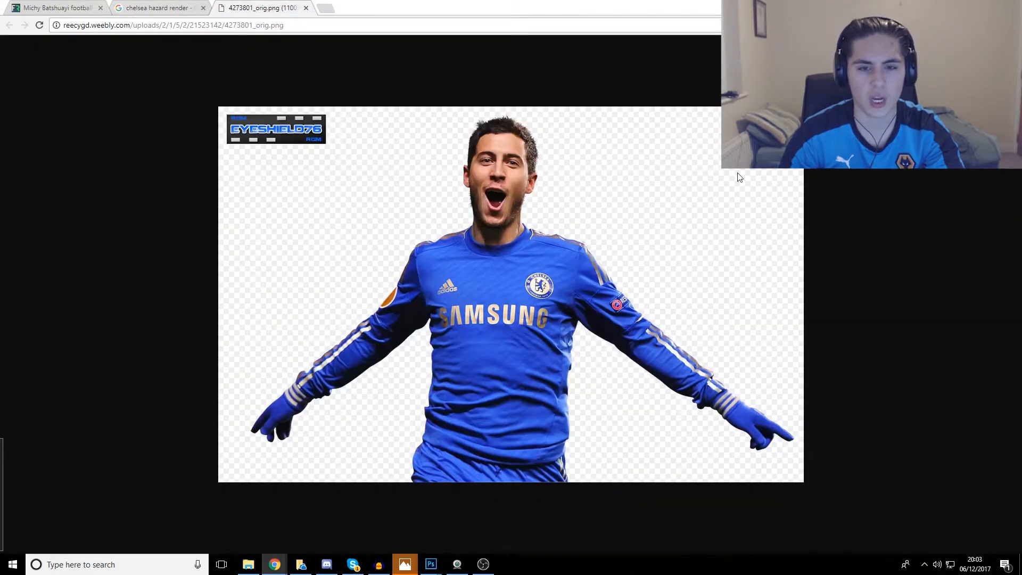
Copy the Hazard render image, switch to Photoshop and paste it into the Untitled-1 thumbnail document
{"action": "right_click", "coordinate": [599, 205]}
{"action": "left_click", "coordinate": [643, 232]}
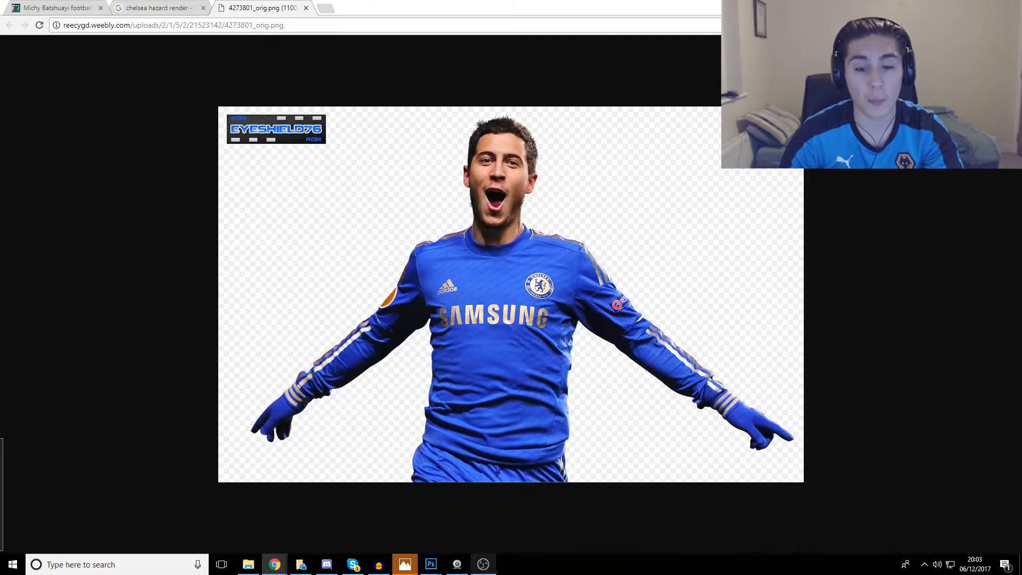
{"action": "mouse_move", "coordinate": [275, 564]}
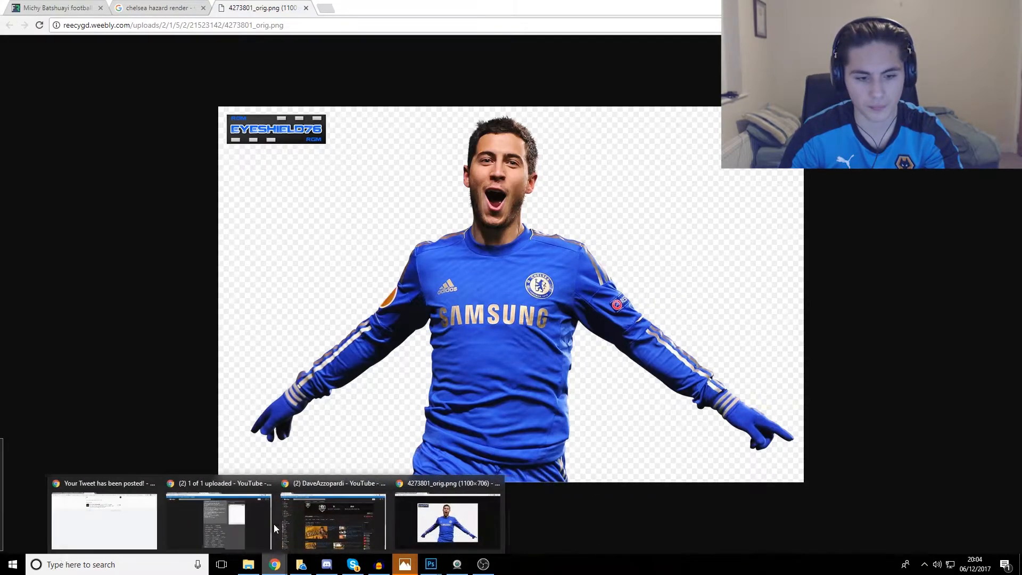
{"action": "mouse_move", "coordinate": [405, 564]}
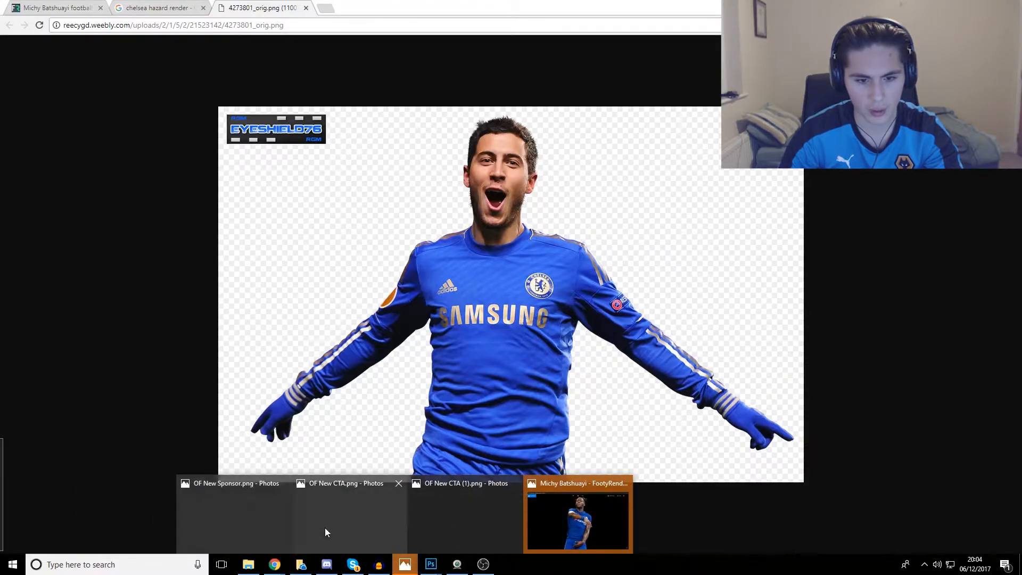
{"action": "left_click", "coordinate": [297, 512]}
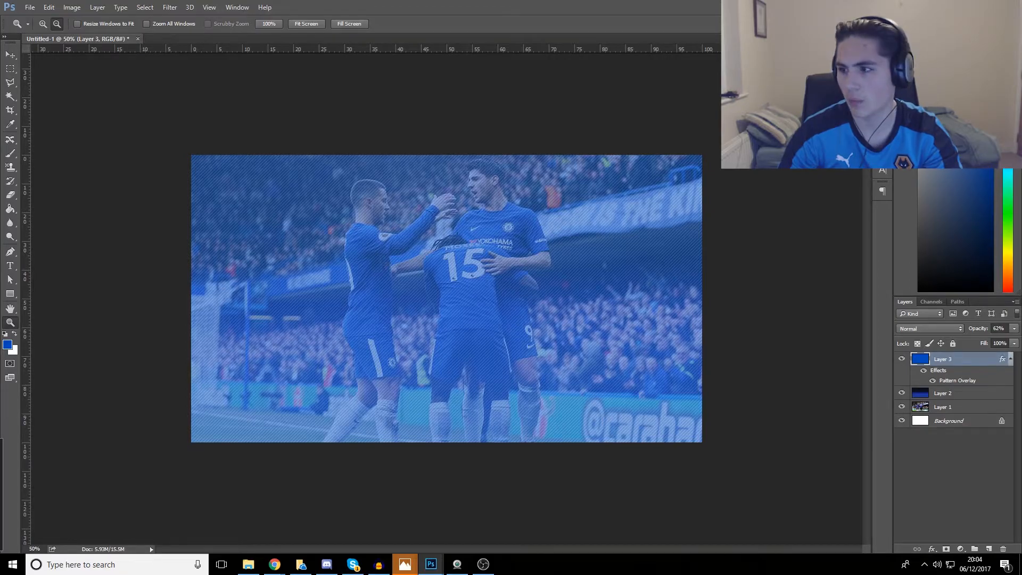
{"action": "key", "text": "ctrl+v"}
{"action": "left_click", "coordinate": [711, 236]}
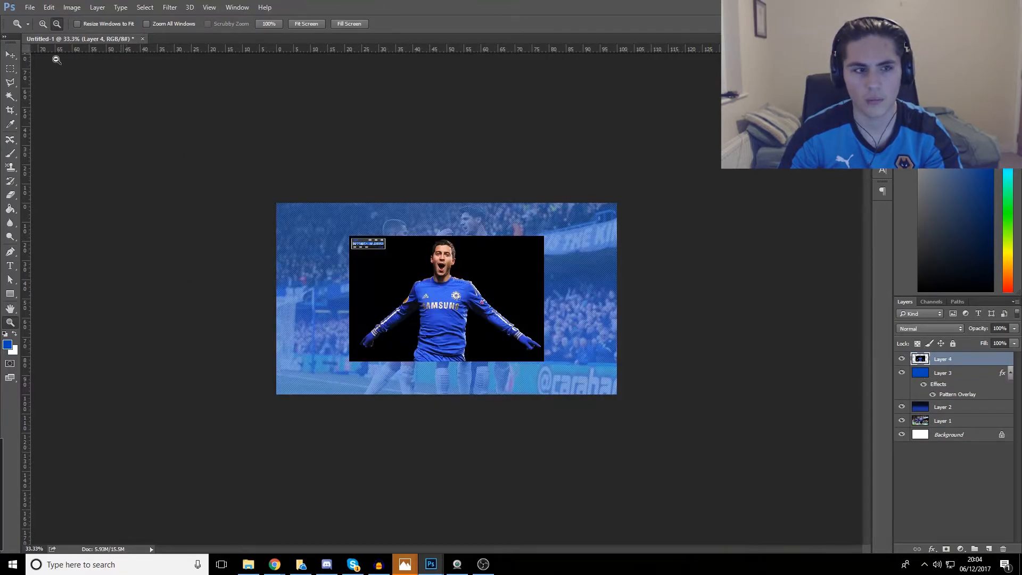
Try to select the pasted render's black background with the Magic Wand, drop the selection and delete the pasted layer
{"action": "left_click", "coordinate": [11, 55]}
{"action": "key", "text": "ctrl+plus"}
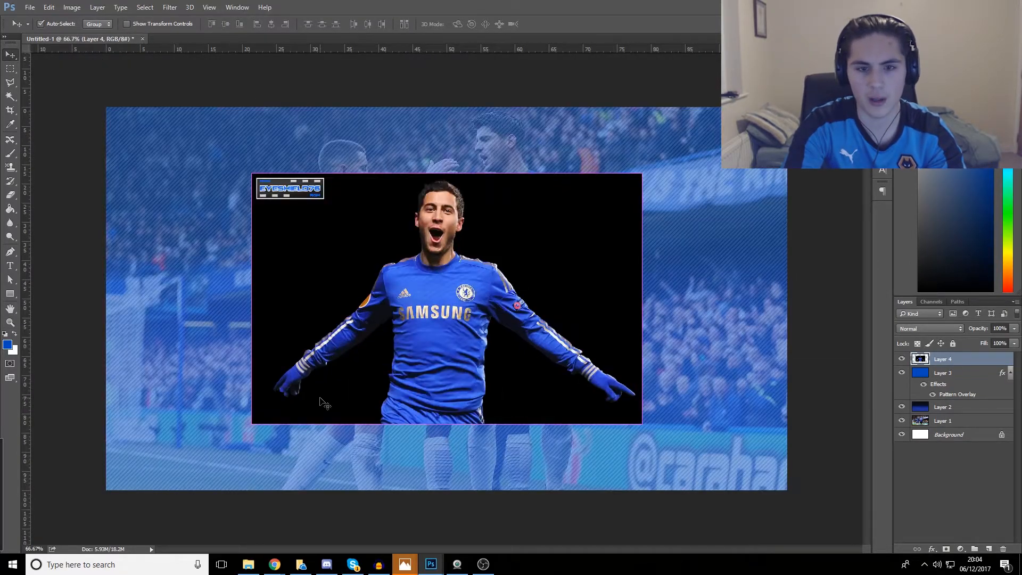
{"action": "key", "text": "ctrl+plus"}
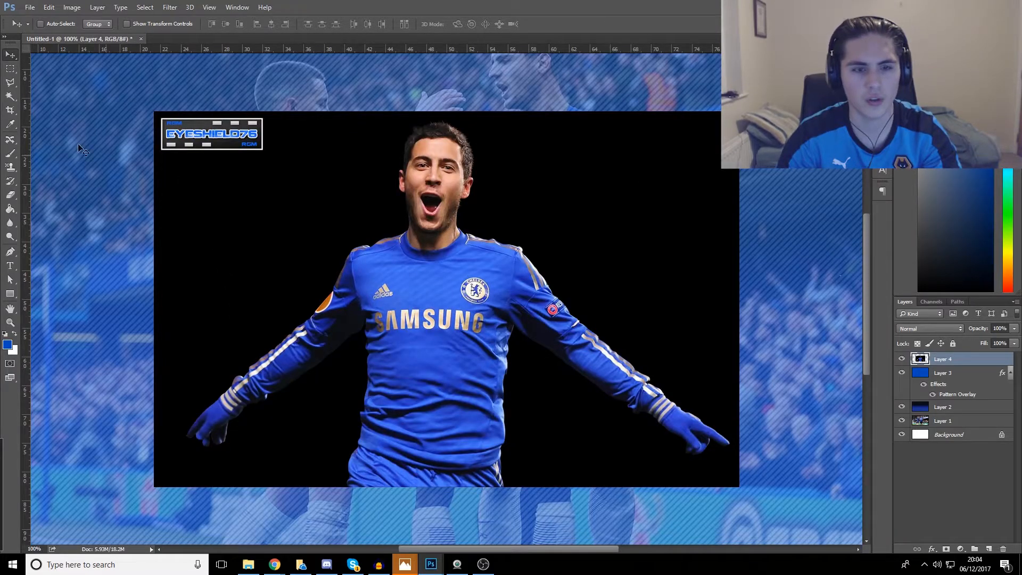
{"action": "left_click", "coordinate": [10, 96]}
{"action": "left_click", "coordinate": [270, 224]}
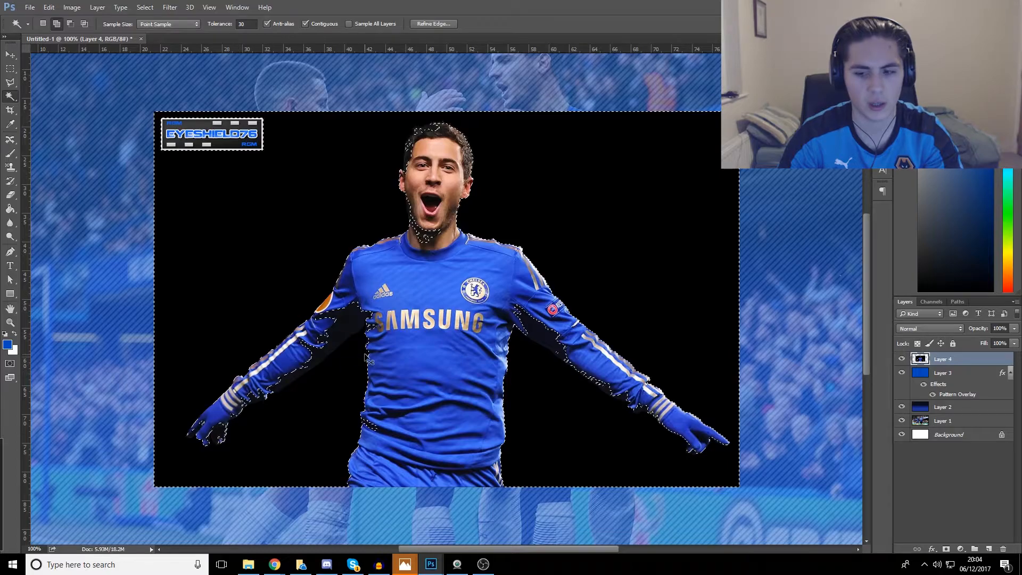
{"action": "key", "text": "ctrl+d"}
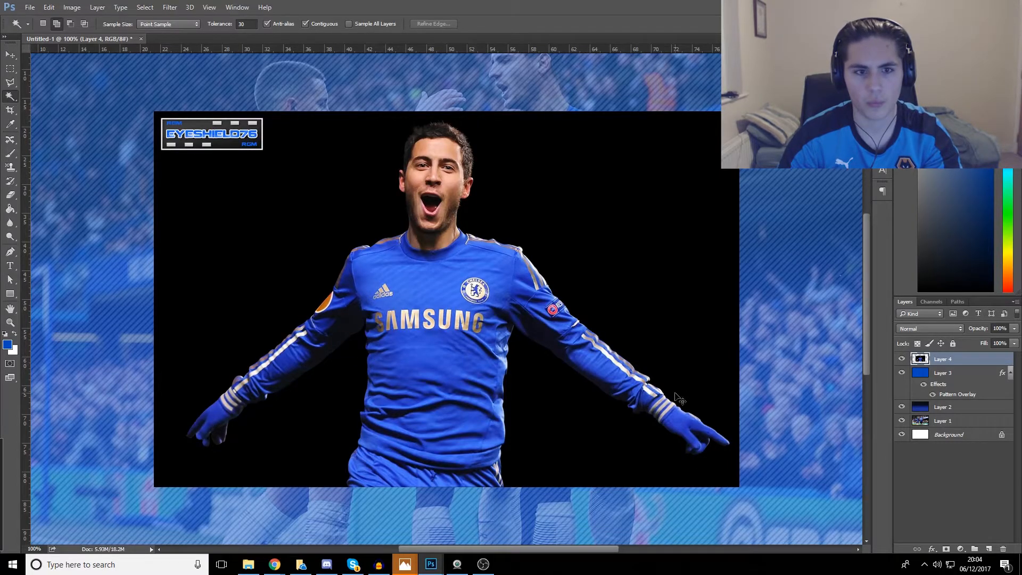
{"action": "left_click", "coordinate": [901, 360]}
{"action": "key", "text": "Delete"}
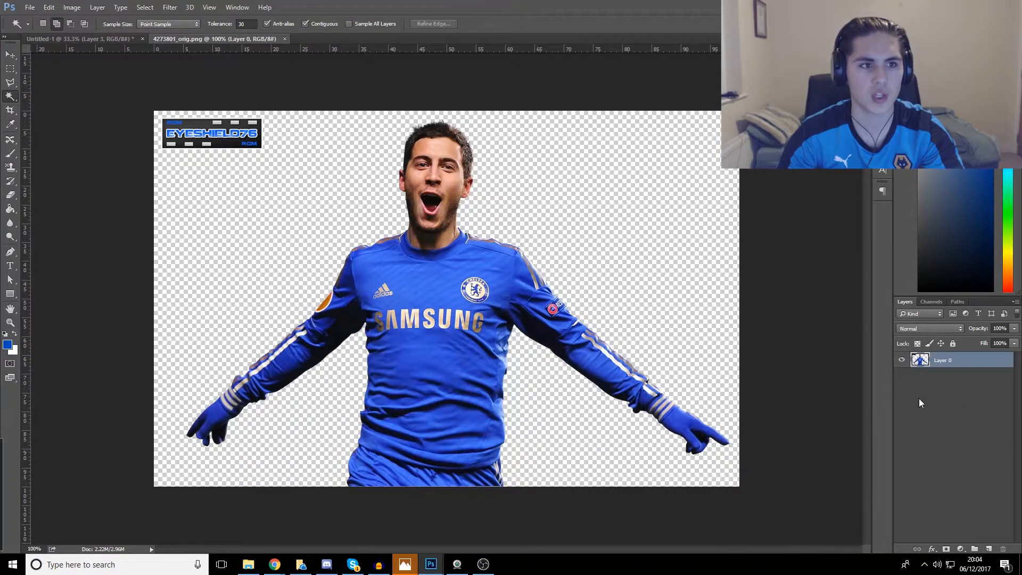
Erase the EYESHIELD76 watermark from the render in 4273801_orig.png
{"action": "left_click", "coordinate": [11, 55]}
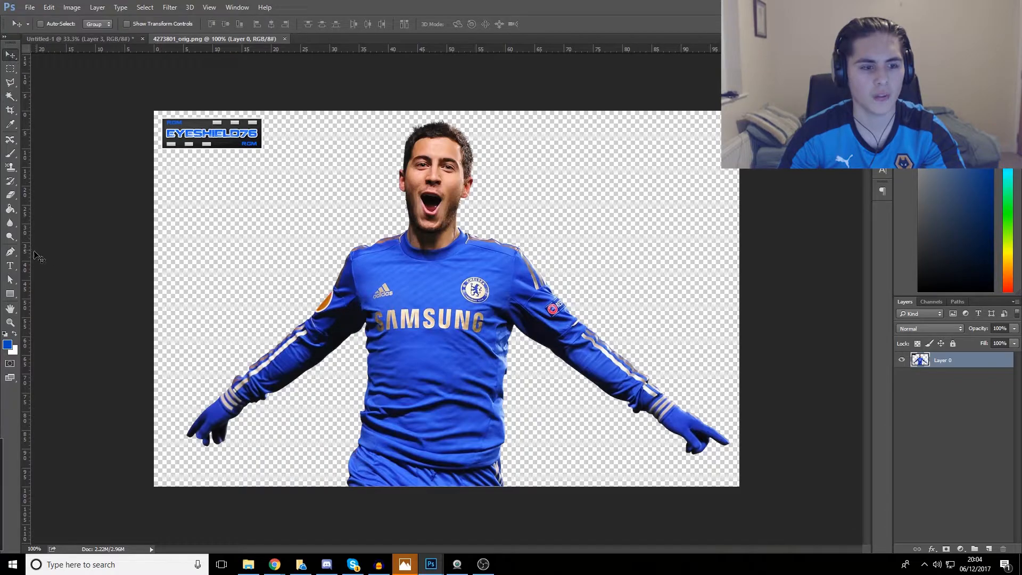
{"action": "left_click", "coordinate": [10, 195]}
{"action": "mouse_move", "coordinate": [166, 141]}
{"action": "left_mouse_down"}
{"action": "mouse_move", "coordinate": [197, 140]}
{"action": "mouse_move", "coordinate": [238, 144]}
{"action": "mouse_move", "coordinate": [262, 170]}
{"action": "mouse_move", "coordinate": [263, 143]}
{"action": "left_mouse_up"}
{"action": "left_click", "coordinate": [11, 56]}
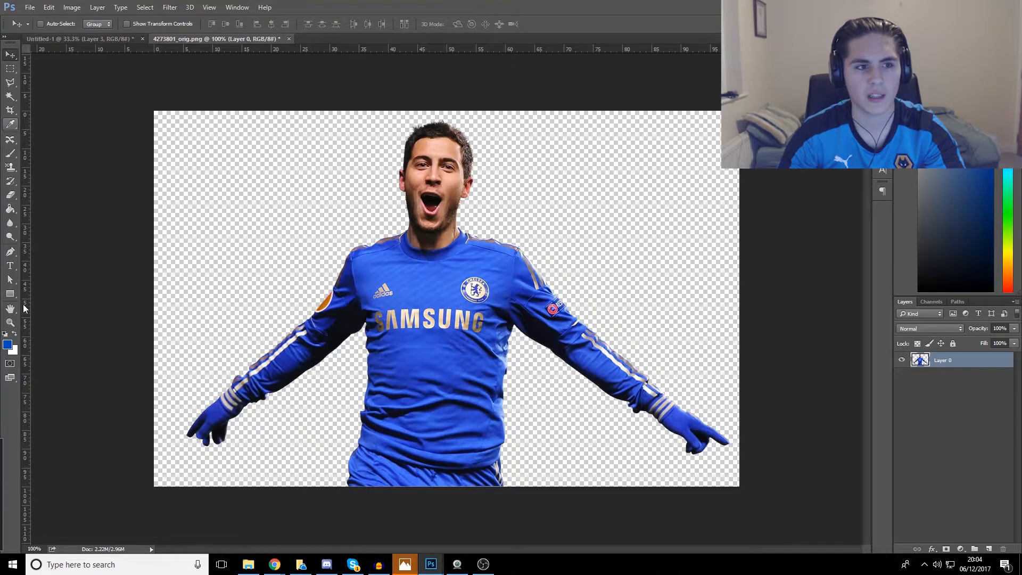
Examine the cut-out edges around the player's head and hair in the render up close
{"action": "left_click", "coordinate": [12, 323]}
{"action": "left_click", "coordinate": [491, 150]}
{"action": "left_click", "coordinate": [436, 155]}
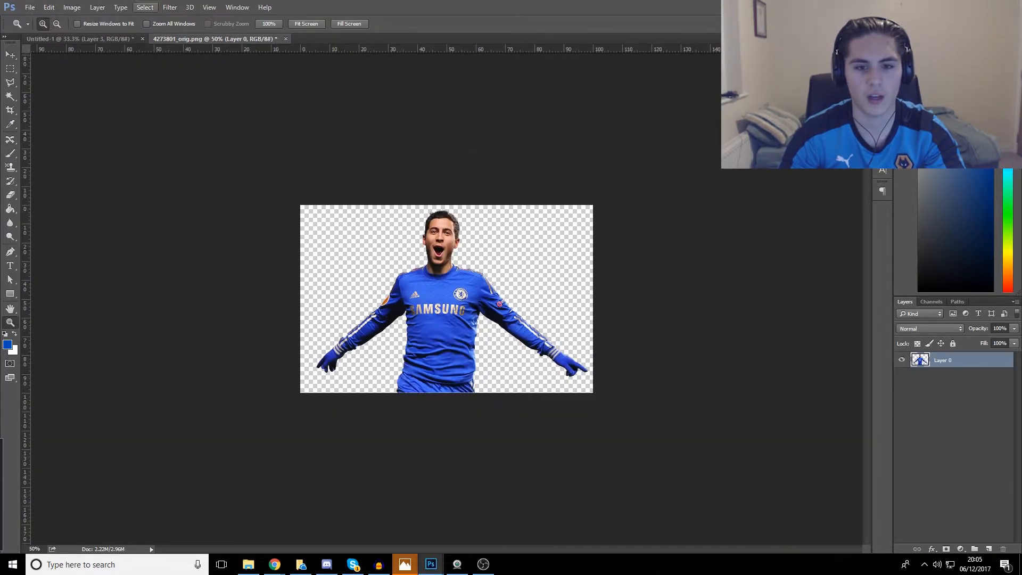
{"action": "left_click", "coordinate": [429, 226]}
{"action": "left_click", "coordinate": [428, 226]}
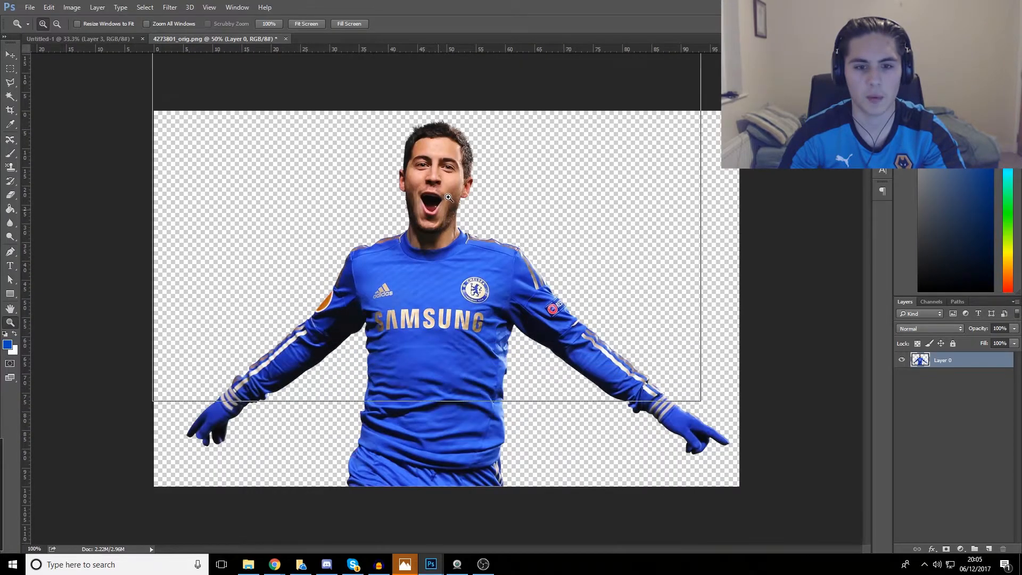
{"action": "left_click", "coordinate": [430, 147]}
{"action": "left_click", "coordinate": [430, 147]}
{"action": "scroll", "coordinate": [430, 147], "scroll_direction": "up", "scroll_amount": 5}
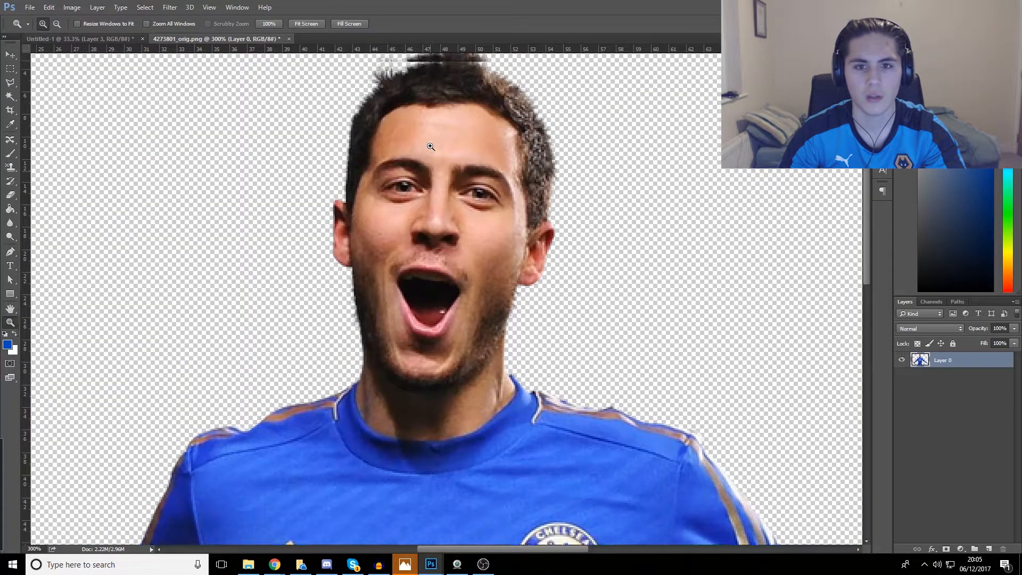
{"action": "key", "text": "ctrl+minus"}
{"action": "key", "text": "ctrl+minus"}
{"action": "key", "text": "ctrl+minus"}
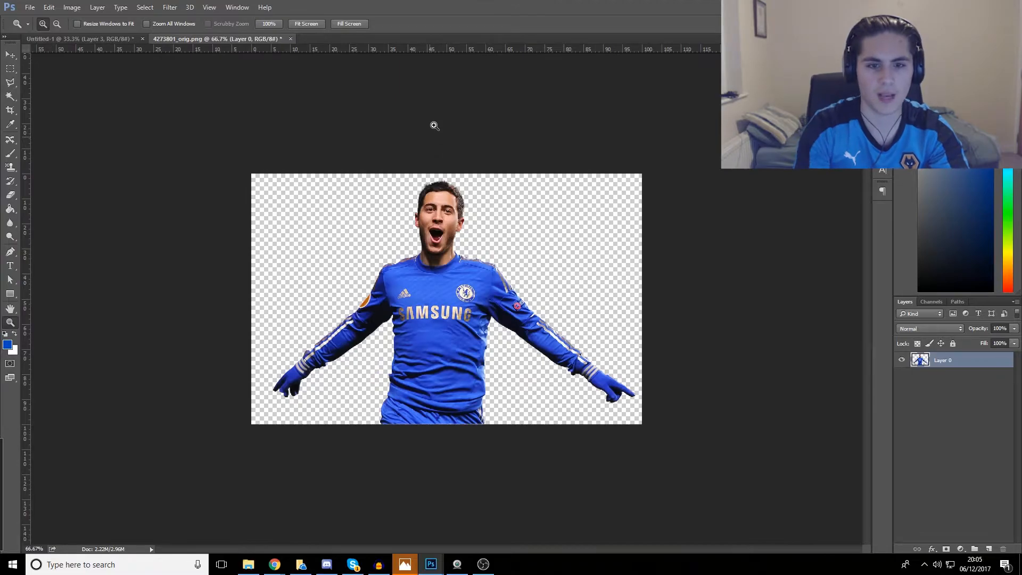
Move the Hazard render into the Untitled-1 thumbnail document, centre it horizontally on the canvas and clear the selection
{"action": "left_click", "coordinate": [10, 54]}
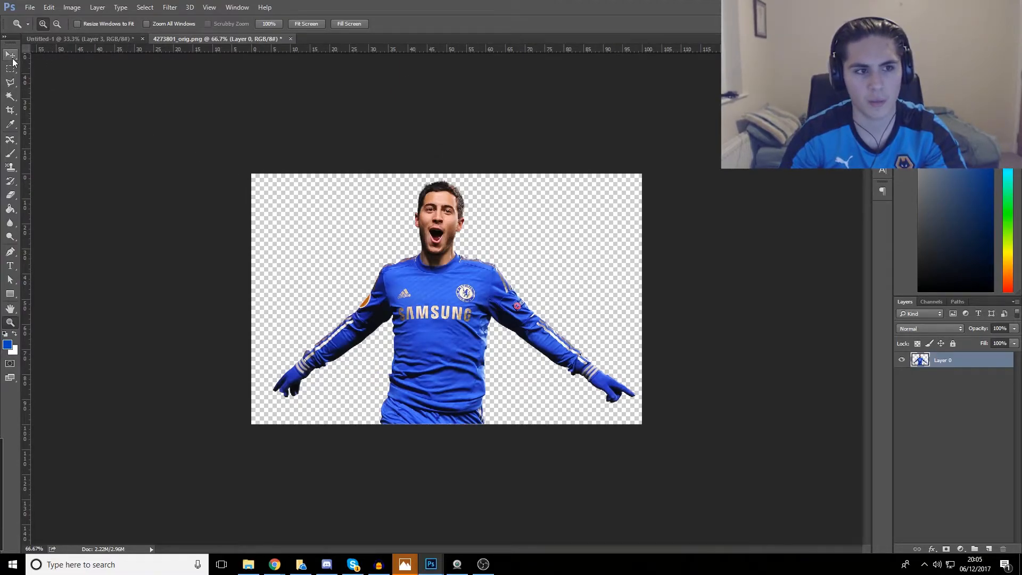
{"action": "left_click_drag", "start_coordinate": [550, 319], "coordinate": [430, 299]}
{"action": "key", "text": "ctrl+plus"}
{"action": "key", "text": "ctrl+plus"}
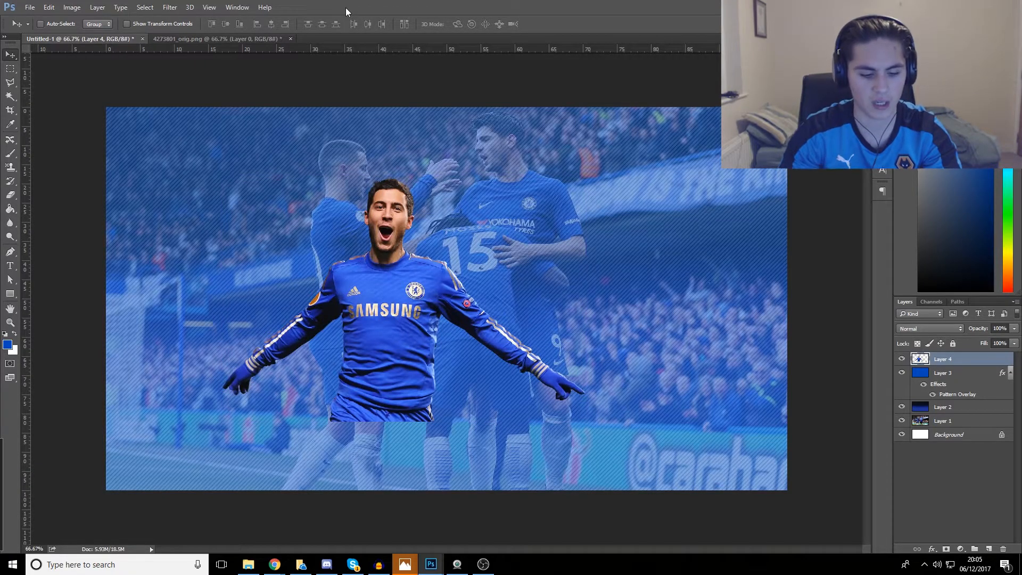
{"action": "key", "text": "ctrl"}
{"action": "key", "text": "ctrl+apostrophe"}
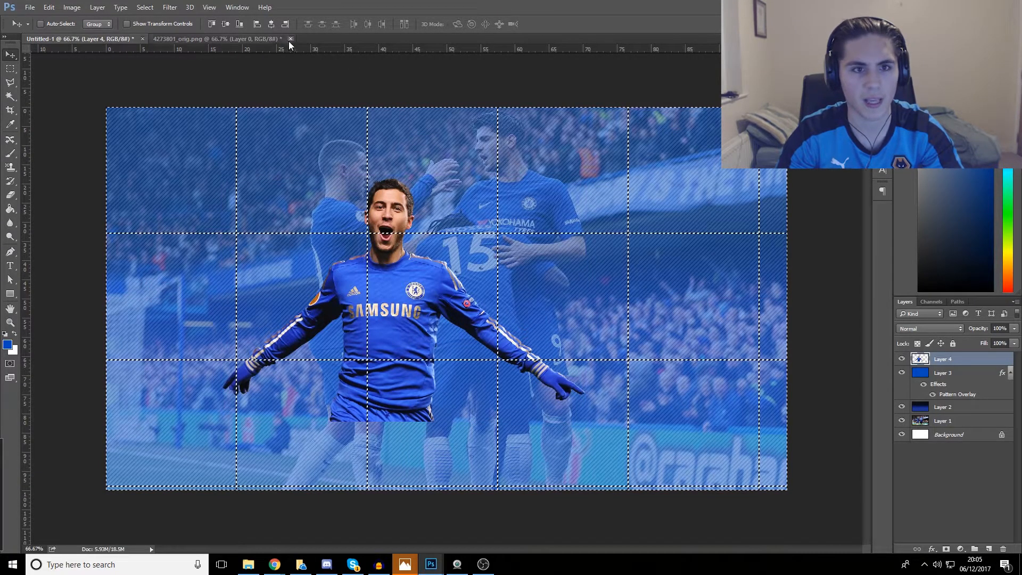
{"action": "left_click", "coordinate": [271, 23]}
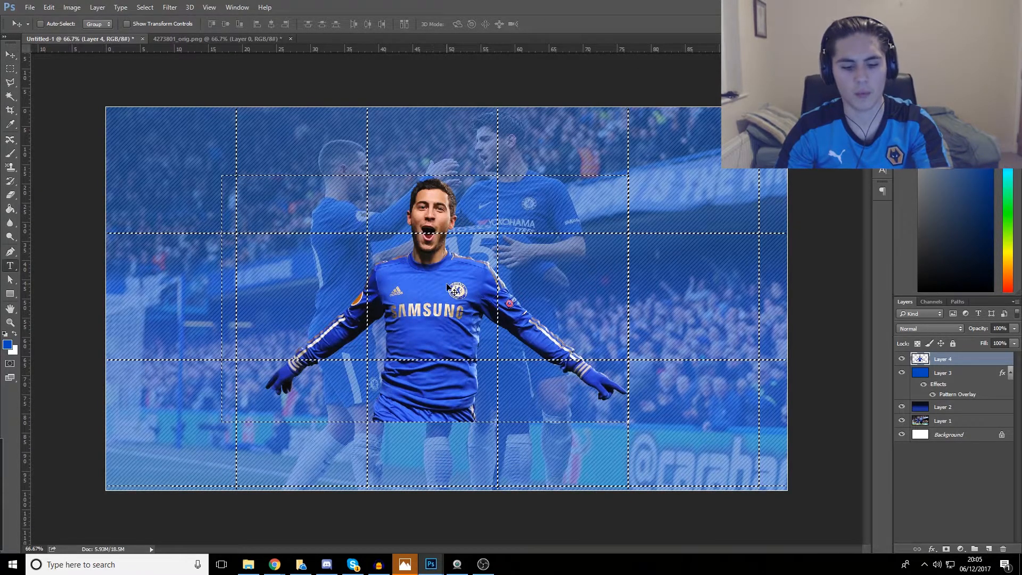
{"action": "key", "text": "ctrl+apostrophe"}
Scale the Hazard render to about 163.5% so the player fills the canvas height, and centre it horizontally again
{"action": "key", "text": "t"}
{"action": "key", "text": "v"}
{"action": "key", "text": "ctrl+t"}
{"action": "left_click_drag", "start_coordinate": [262, 176], "coordinate": [124, 80]}
{"action": "left_click_drag", "start_coordinate": [628, 422], "coordinate": [614, 437]}
{"action": "left_click_drag", "start_coordinate": [562, 407], "coordinate": [600, 404]}
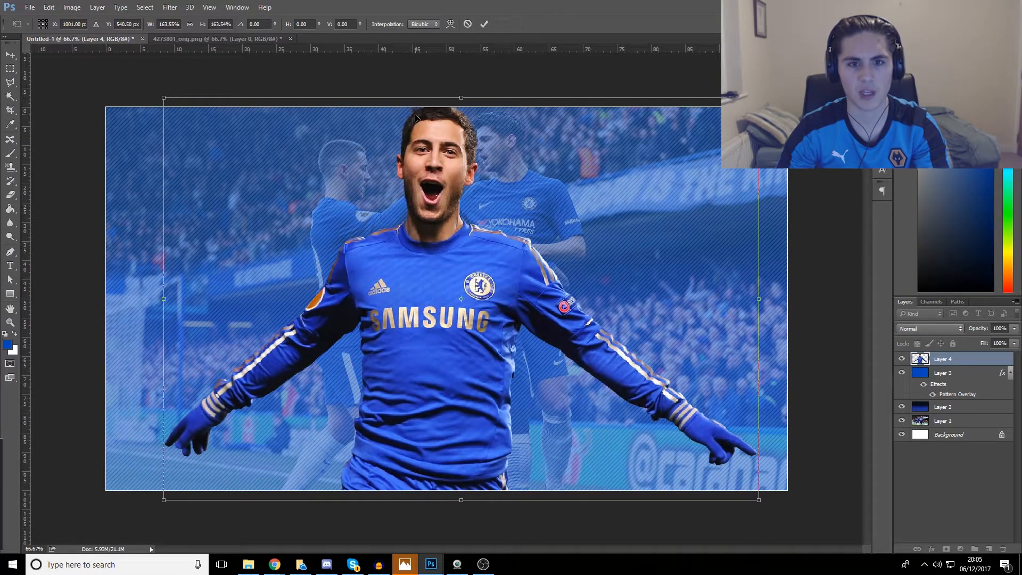
{"action": "key", "text": "Return"}
{"action": "key", "text": "ctrl+a"}
{"action": "left_click", "coordinate": [270, 27]}
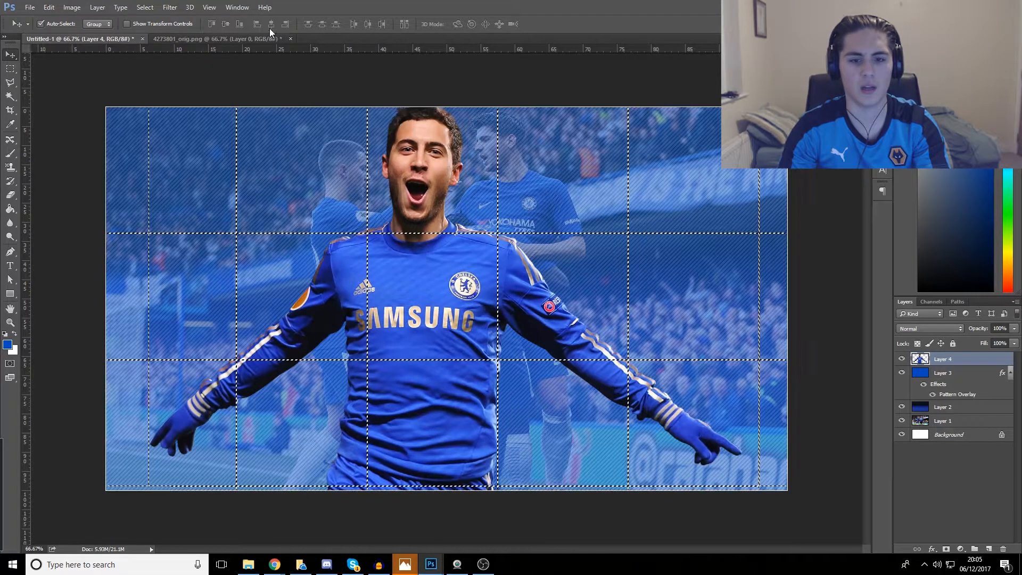
{"action": "key", "text": "ctrl+d"}
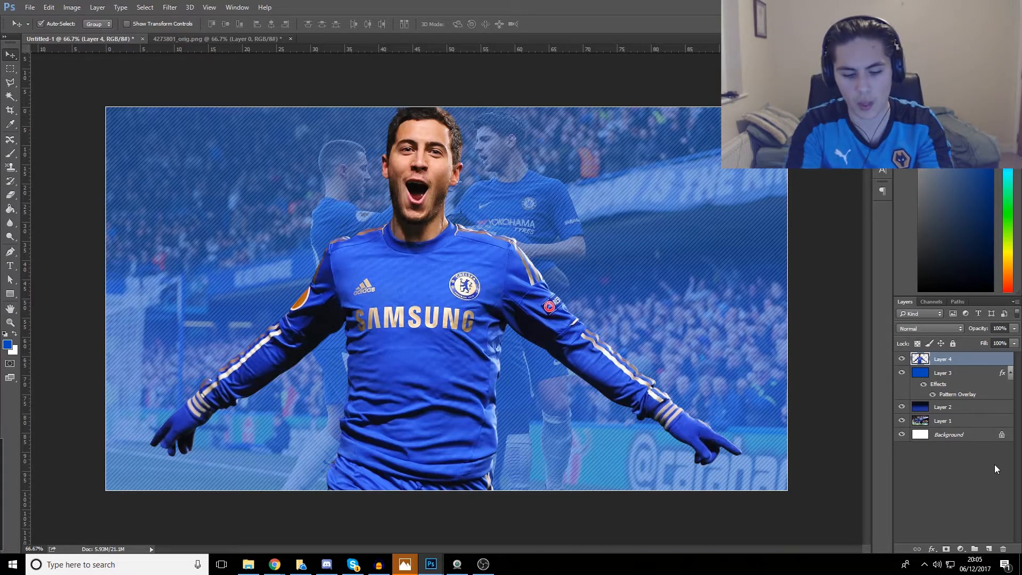
Duplicate the Hazard render layer and apply a Motion Blur with a -4° angle and 117-pixel distance to the lower one
{"action": "key", "text": "ctrl+j"}
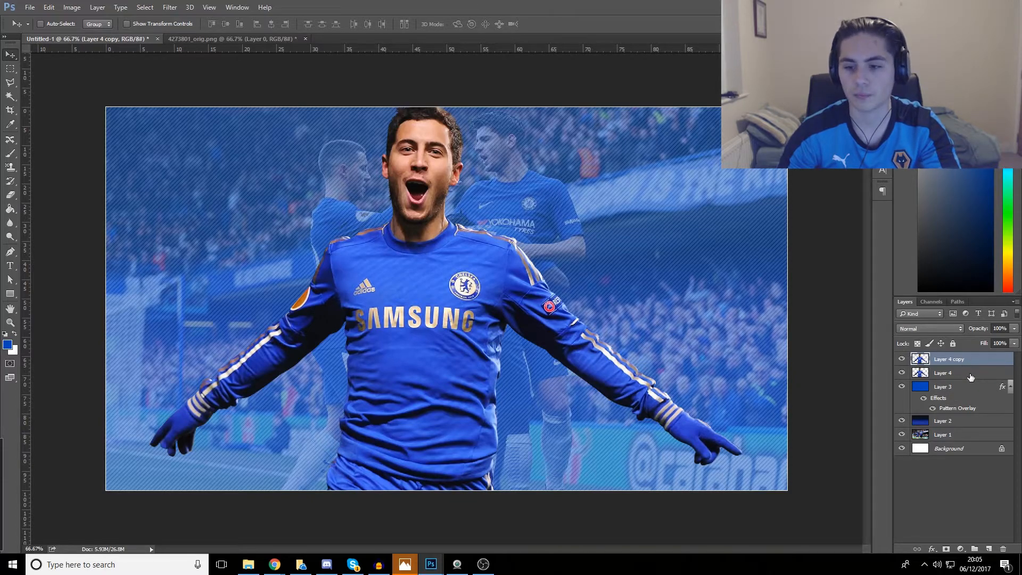
{"action": "left_click", "coordinate": [953, 373]}
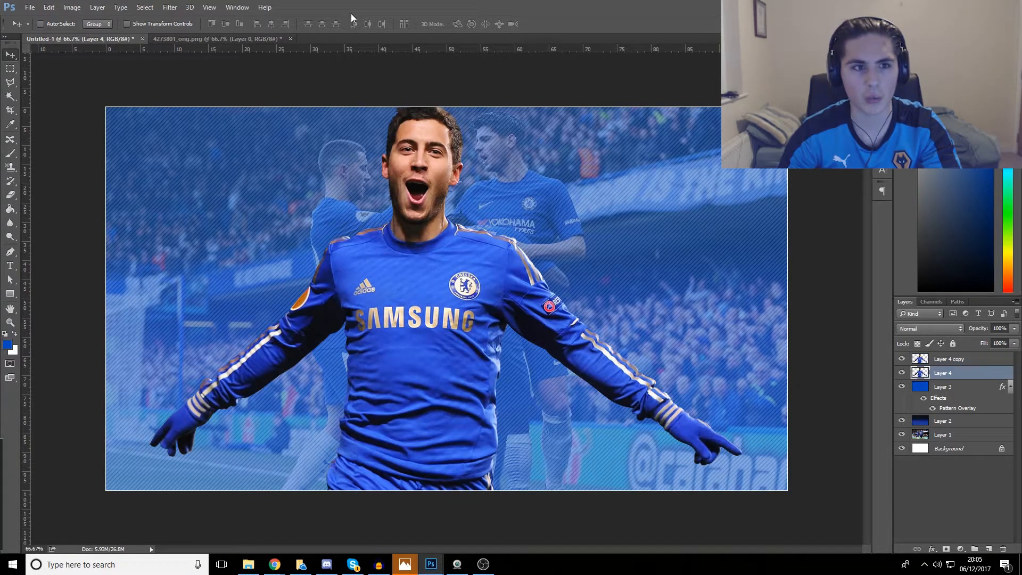
{"action": "left_click", "coordinate": [170, 7]}
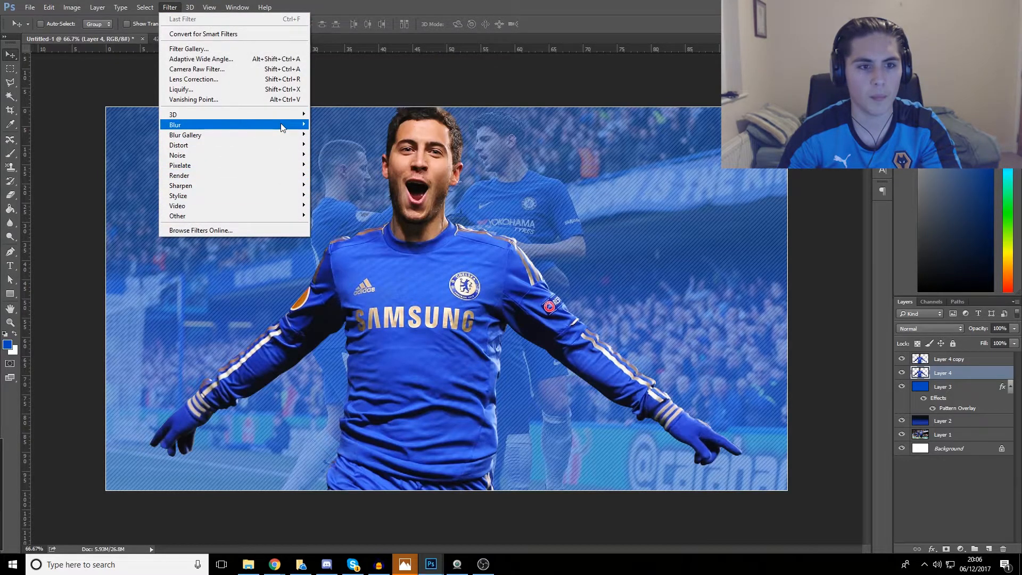
{"action": "mouse_move", "coordinate": [281, 128]}
{"action": "left_click", "coordinate": [349, 187]}
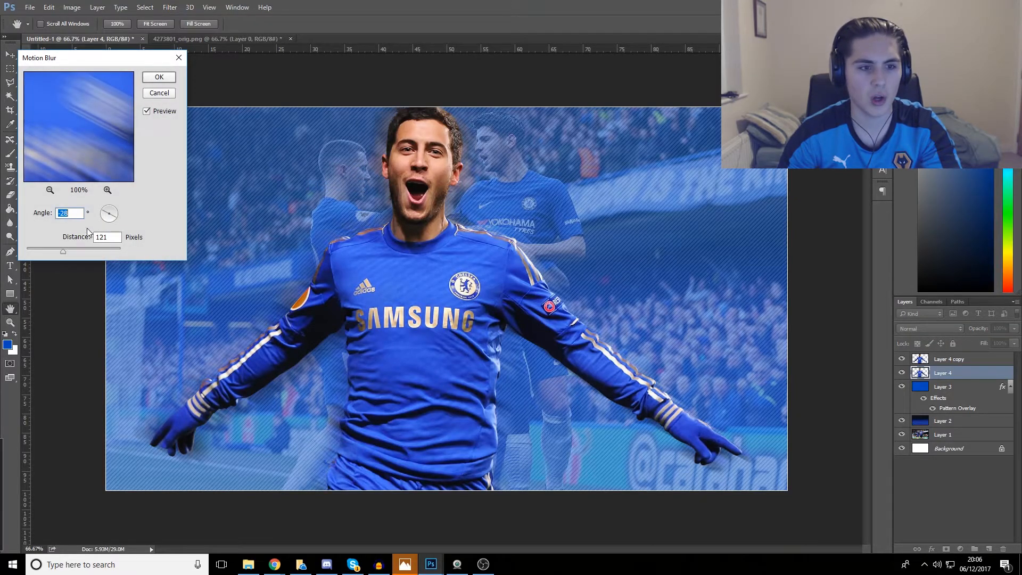
{"action": "type", "text": "4"}
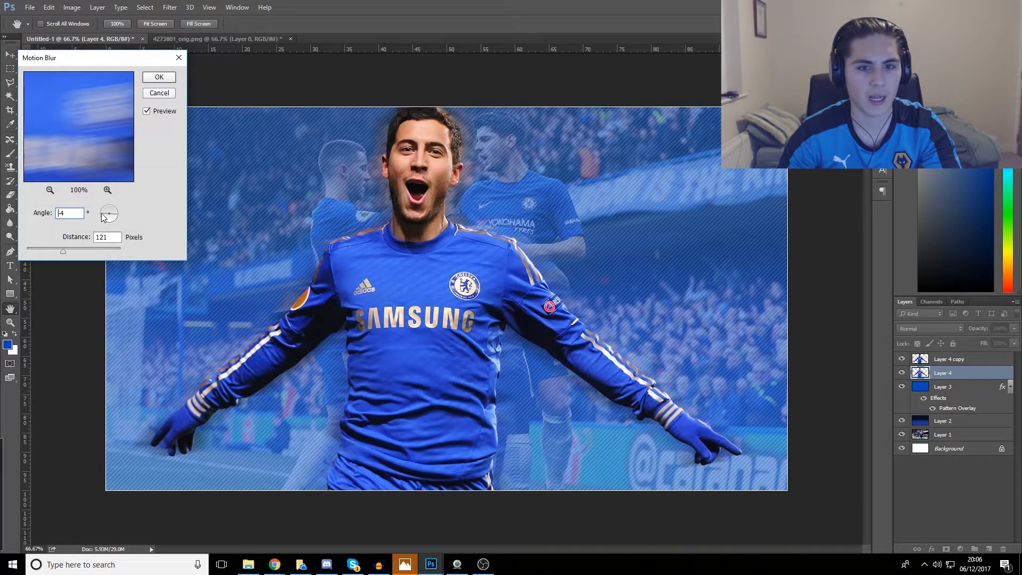
{"action": "type", "text": "-4"}
{"action": "mouse_move", "coordinate": [79, 251]}
{"action": "left_mouse_down"}
{"action": "mouse_move", "coordinate": [91, 250]}
{"action": "mouse_move", "coordinate": [62, 252]}
{"action": "left_mouse_up"}
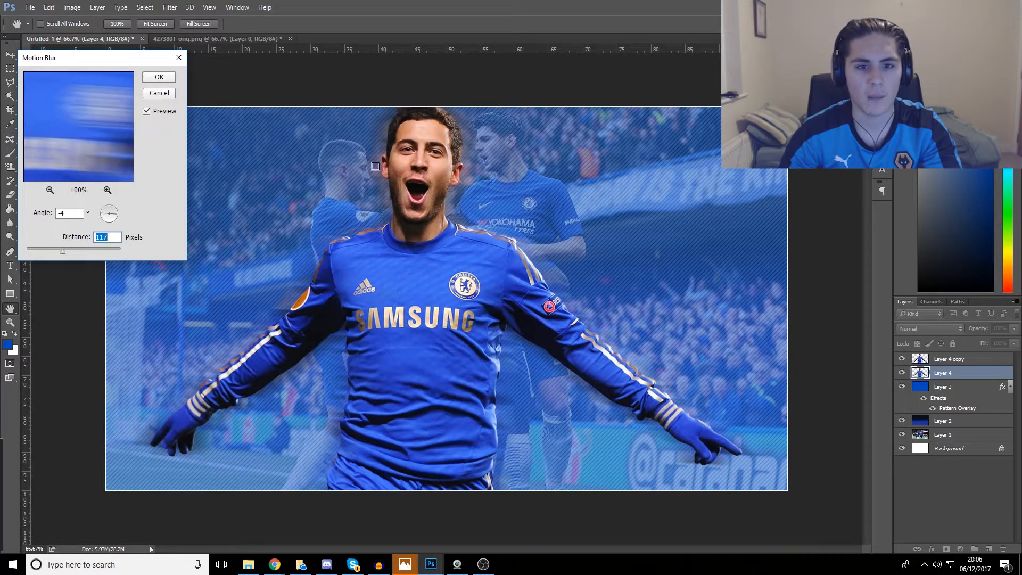
{"action": "left_click", "coordinate": [159, 78]}
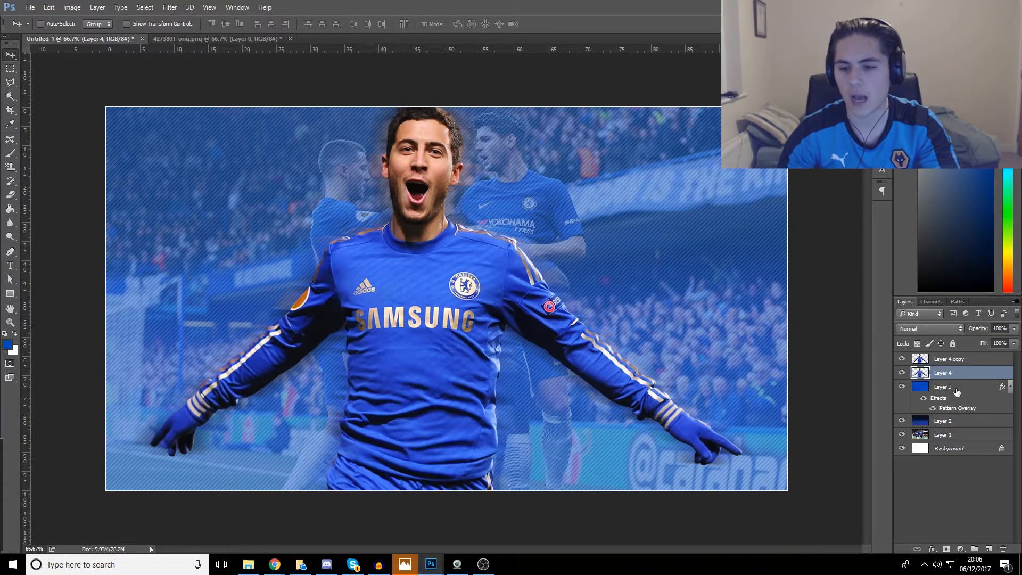
{"action": "double_click", "coordinate": [966, 371]}
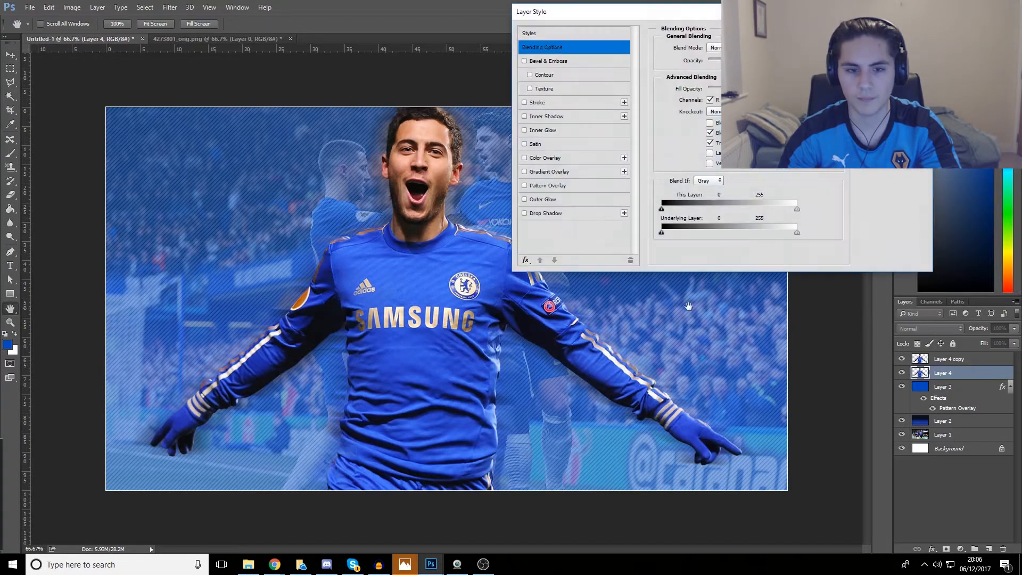
{"action": "left_click", "coordinate": [525, 214]}
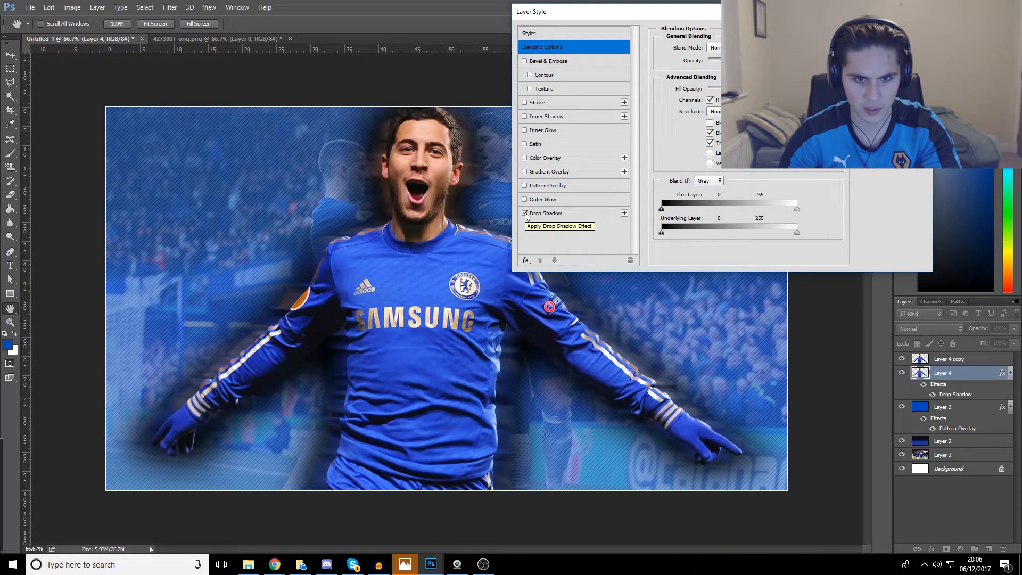
{"action": "left_click", "coordinate": [525, 213]}
{"action": "left_click", "coordinate": [891, 47]}
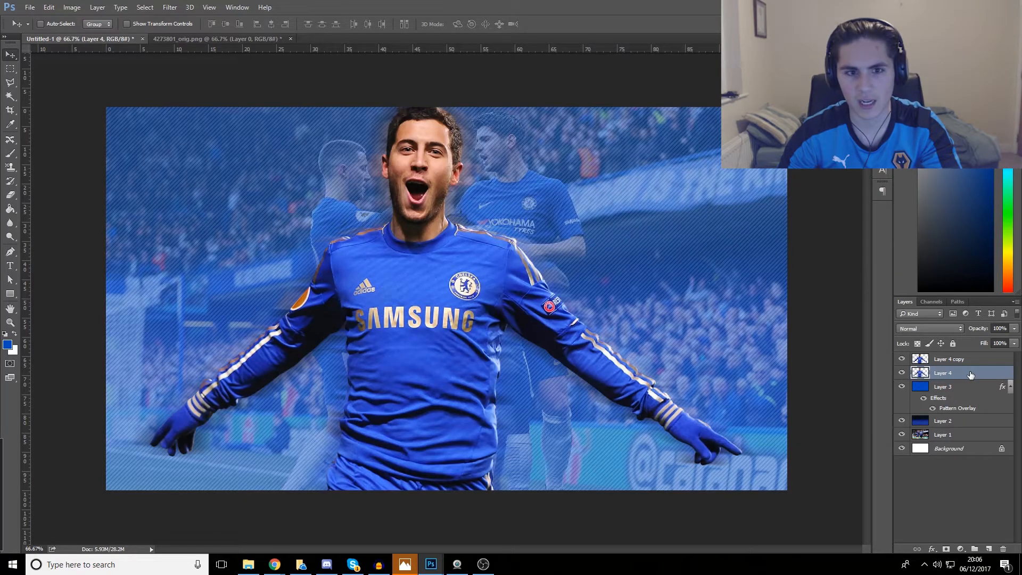
Add a Multiply drop shadow with reduced opacity and size to the blurred Hazard layer, trying an outer glow but leaving it off
{"action": "double_click", "coordinate": [985, 379]}
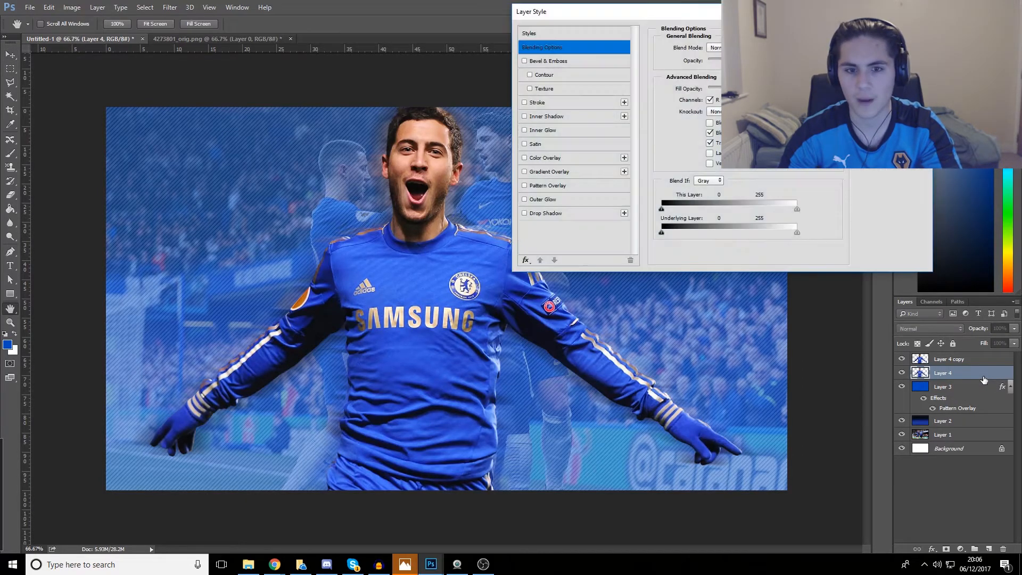
{"action": "left_click", "coordinate": [525, 213]}
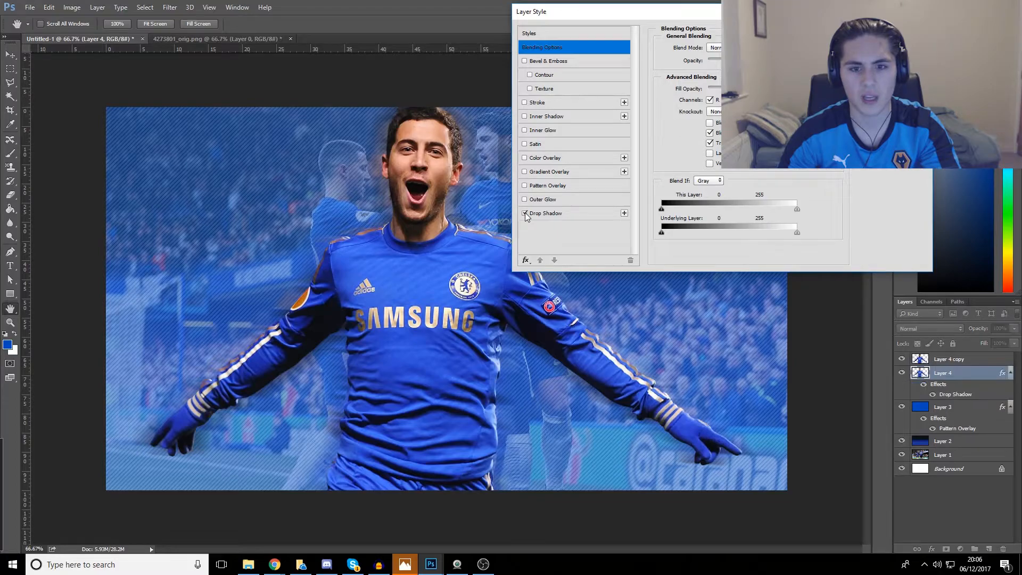
{"action": "left_click", "coordinate": [554, 212]}
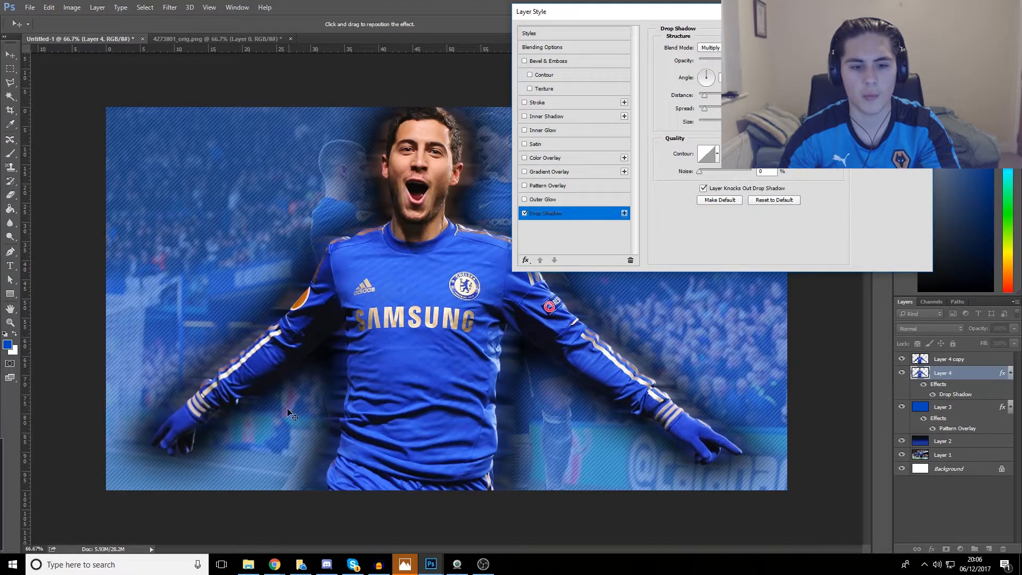
{"action": "left_click_drag", "start_coordinate": [743, 61], "coordinate": [728, 62]}
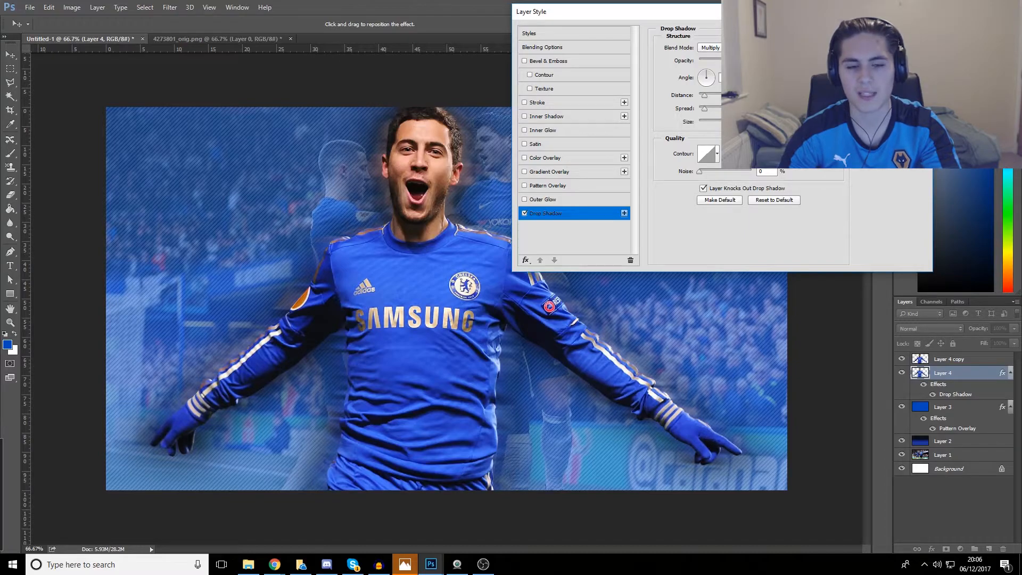
{"action": "left_click_drag", "start_coordinate": [739, 123], "coordinate": [737, 123]}
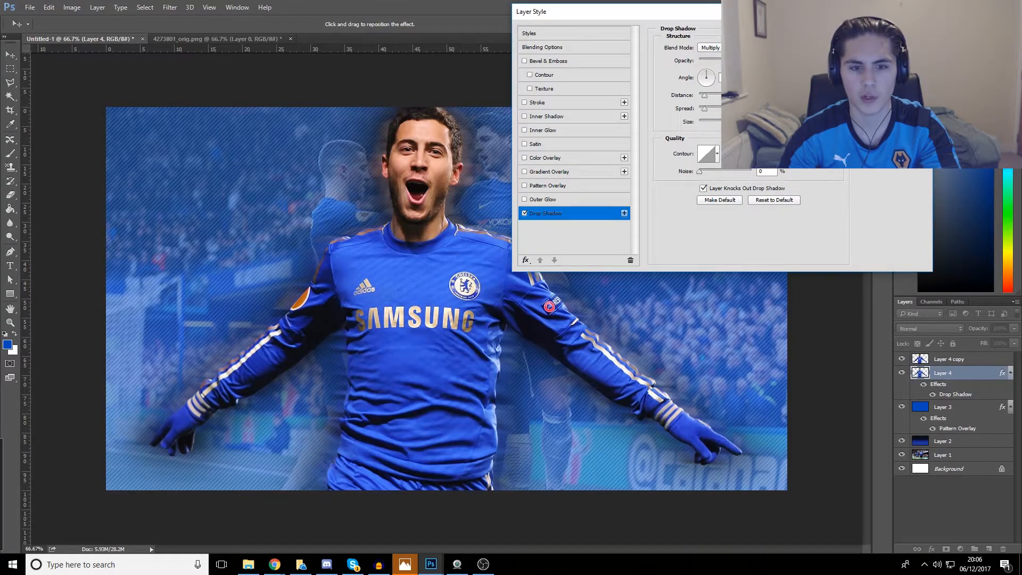
{"action": "left_click", "coordinate": [525, 200]}
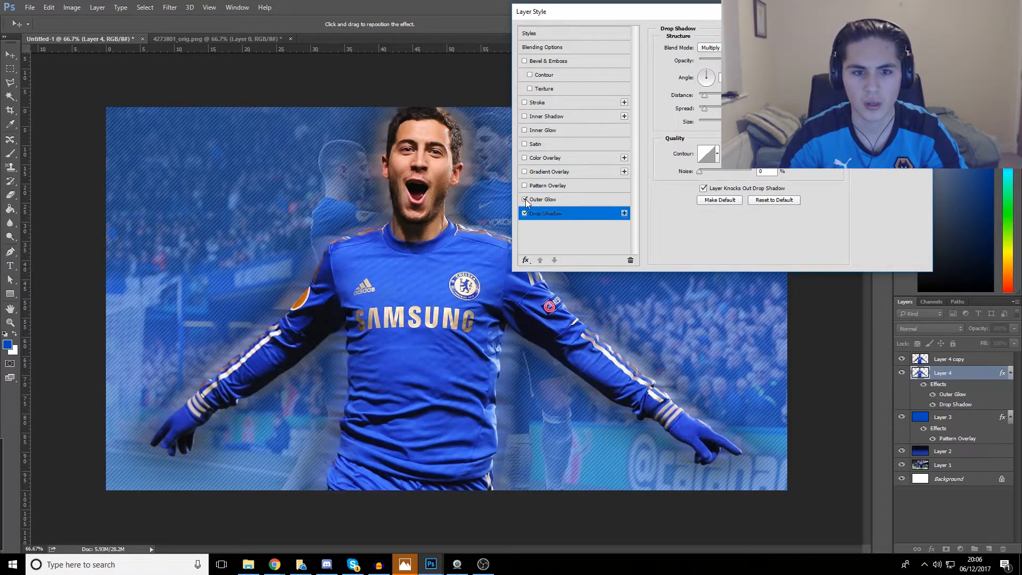
{"action": "left_click", "coordinate": [525, 199]}
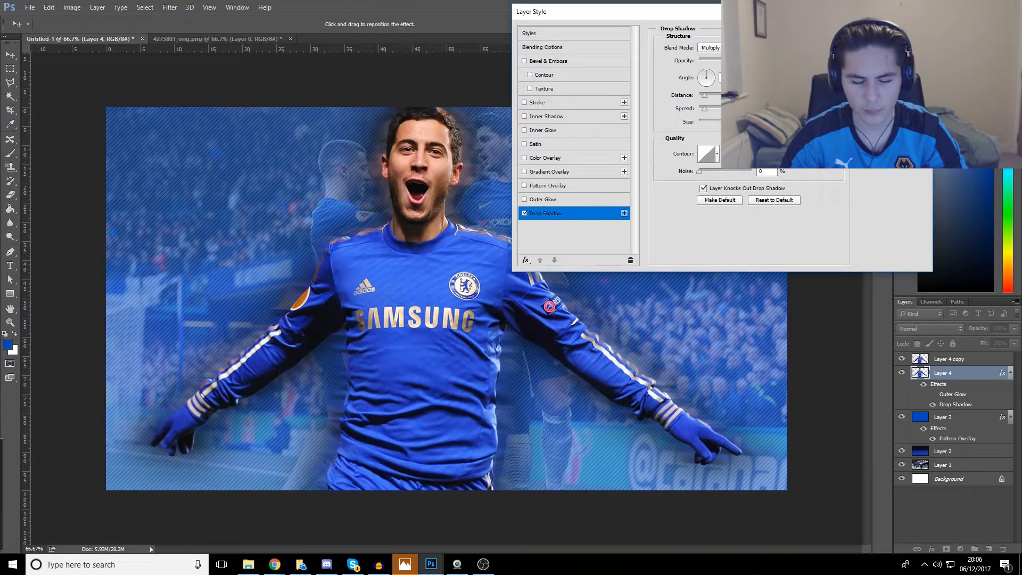
{"action": "left_click", "coordinate": [892, 32]}
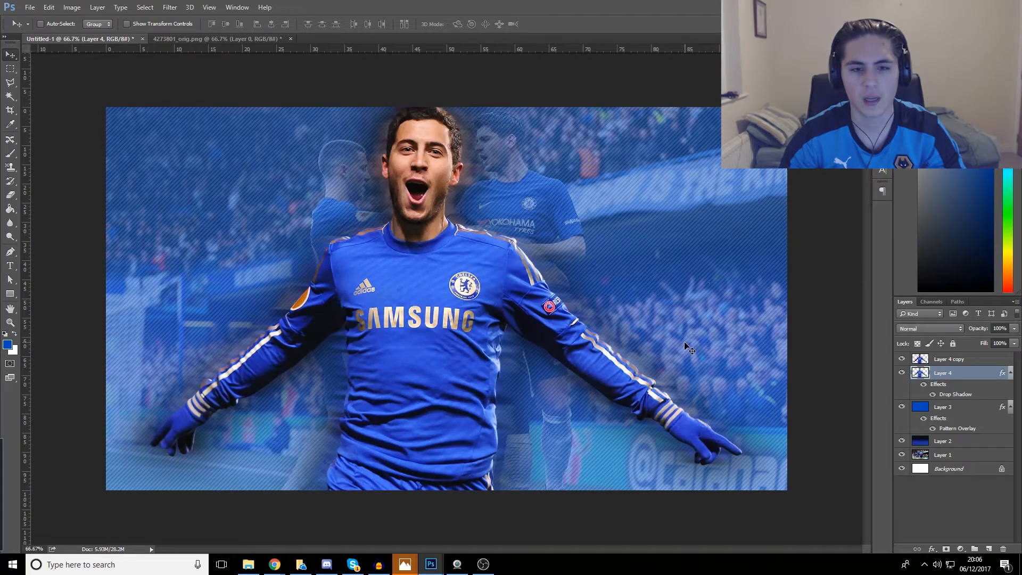
{"action": "key", "text": "ctrl+minus"}
{"action": "key", "text": "ctrl+minus"}
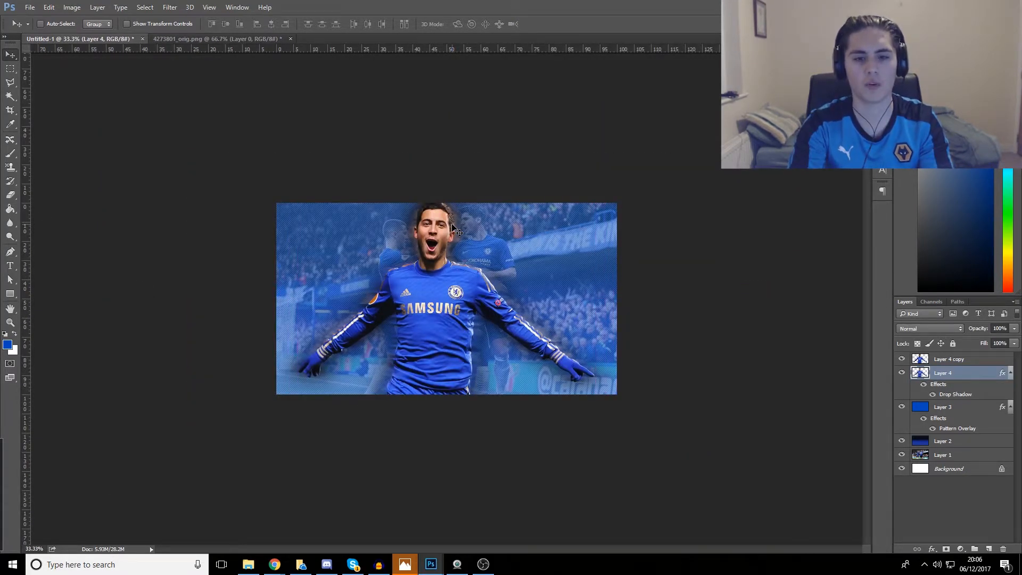
{"action": "key", "text": "ctrl+plus"}
{"action": "key", "text": "ctrl+plus"}
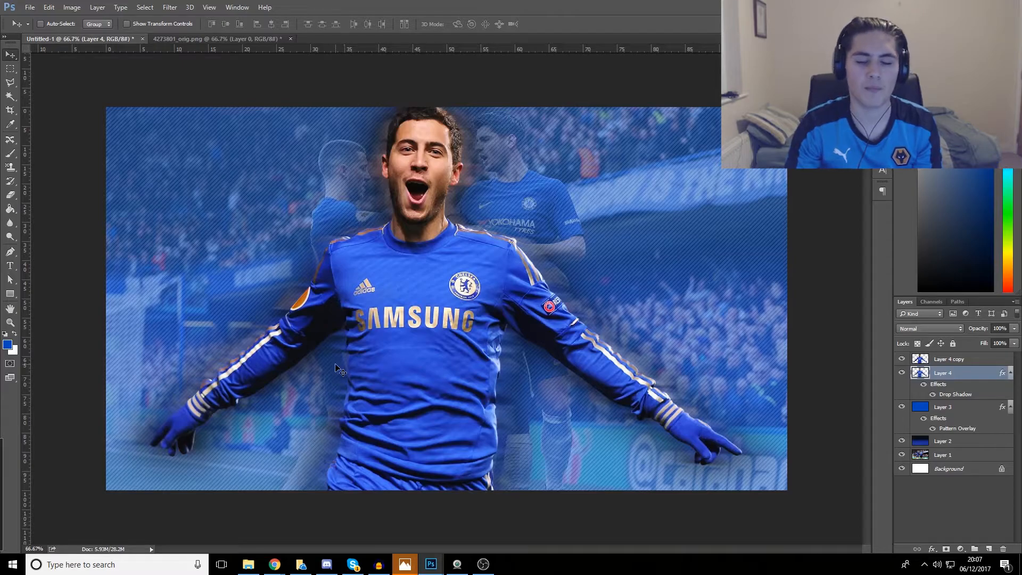
Switch to the browser, open the 1024 × 1024 Wikipedia Chelsea badge at full size and save it as a PNG in Pictures
{"action": "key", "text": "alt+Tab"}
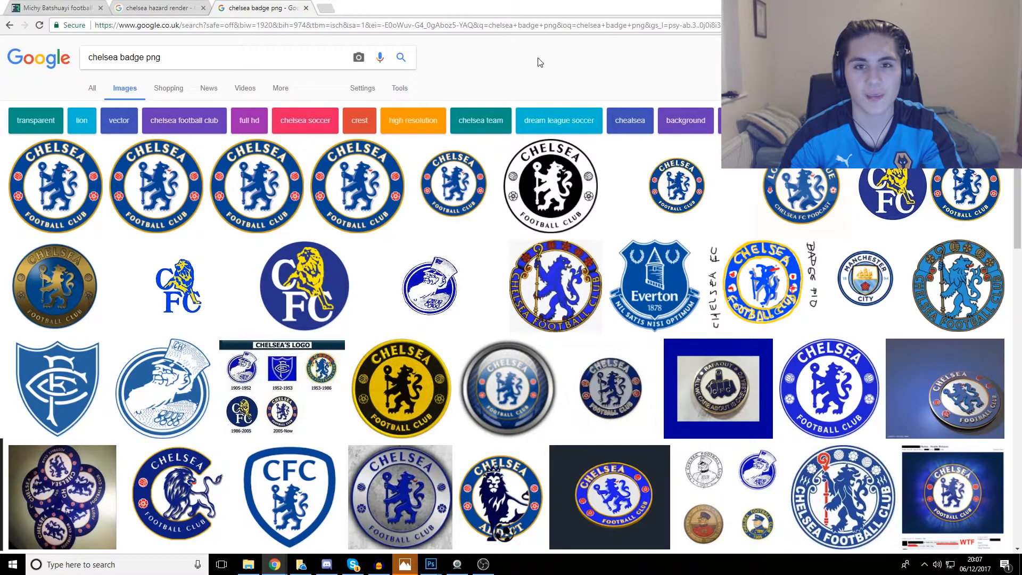
{"action": "left_click", "coordinate": [64, 186]}
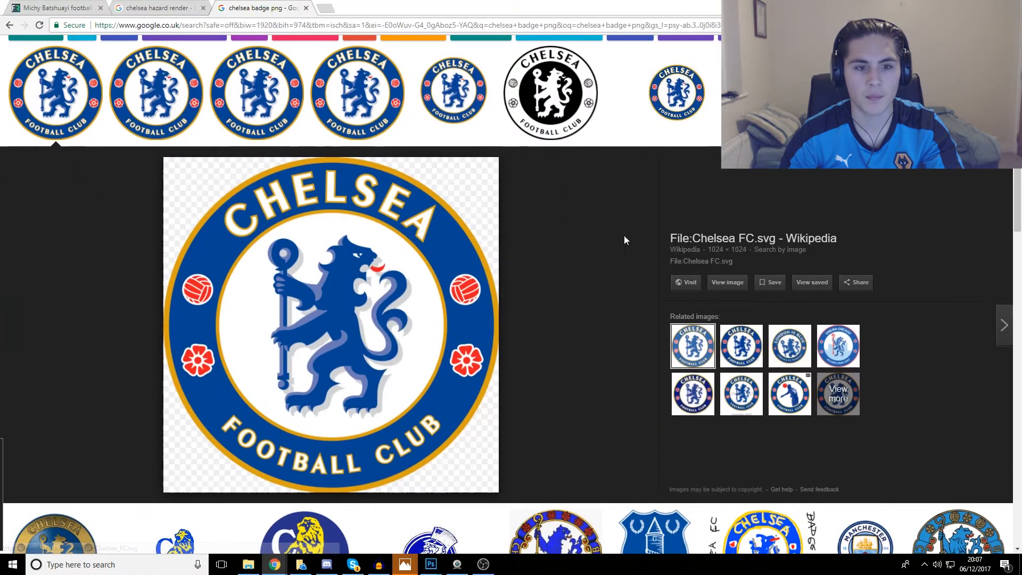
{"action": "scroll", "coordinate": [58, 133], "scroll_direction": "up", "scroll_amount": 2}
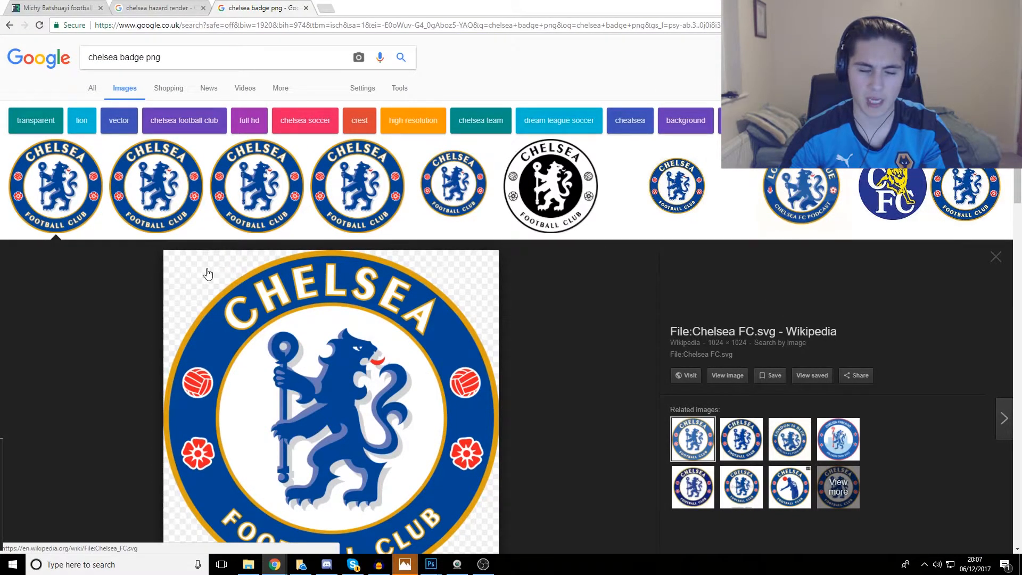
{"action": "scroll", "coordinate": [175, 352], "scroll_direction": "down", "scroll_amount": 6}
{"action": "scroll", "coordinate": [404, 181], "scroll_direction": "up", "scroll_amount": 6}
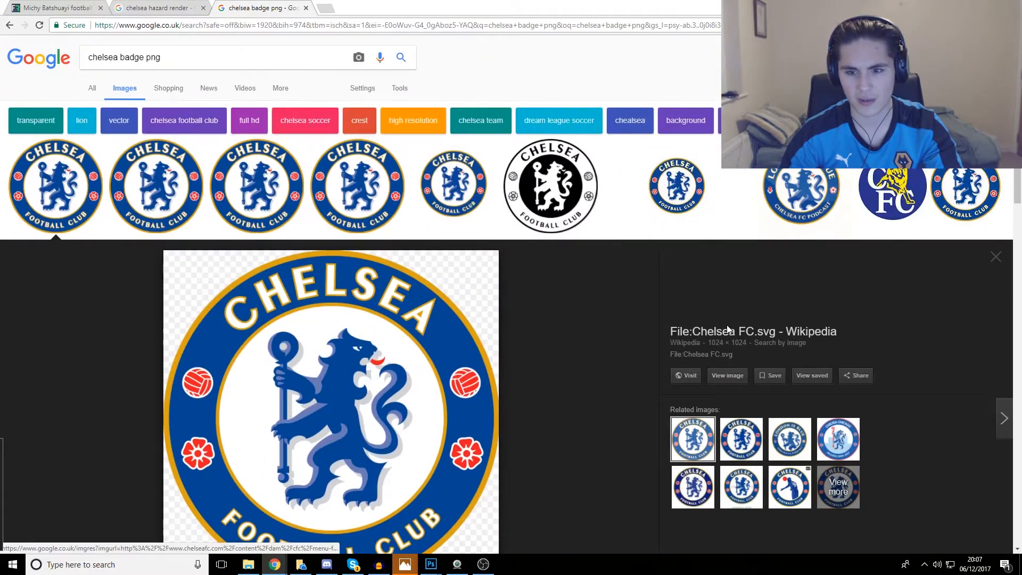
{"action": "left_click", "coordinate": [730, 375]}
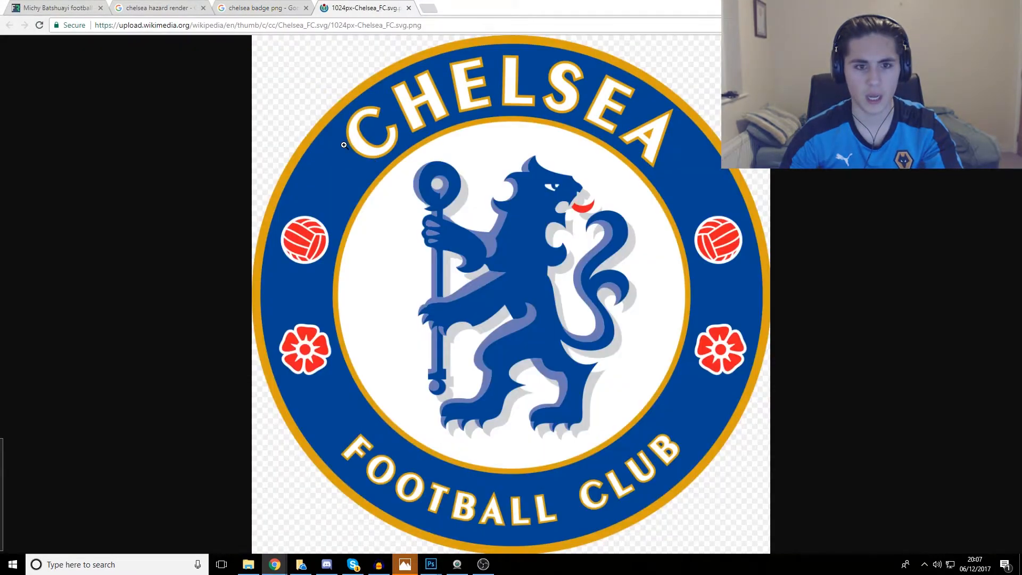
{"action": "right_click", "coordinate": [344, 145]}
{"action": "left_click", "coordinate": [379, 164]}
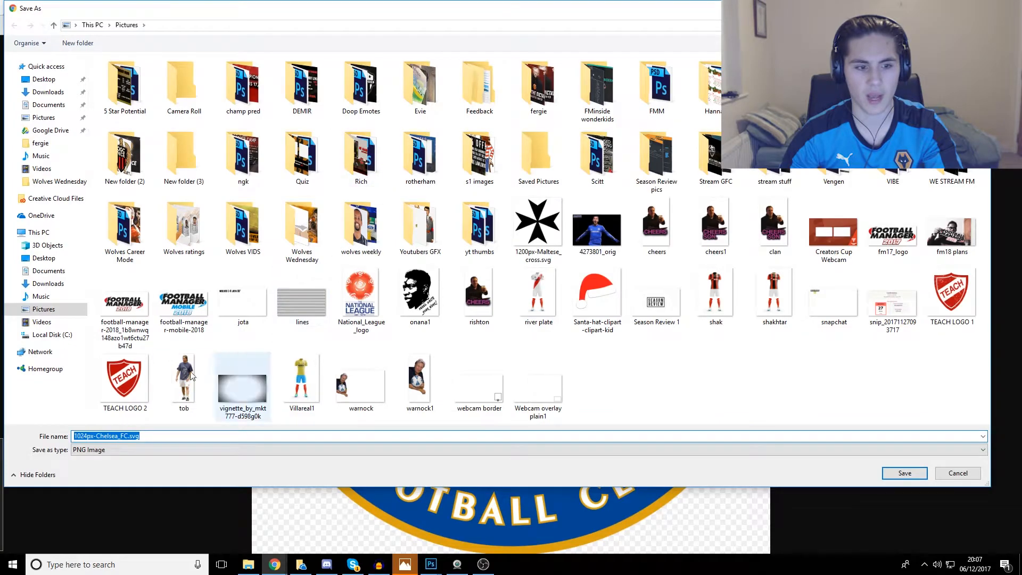
{"action": "left_click", "coordinate": [903, 472]}
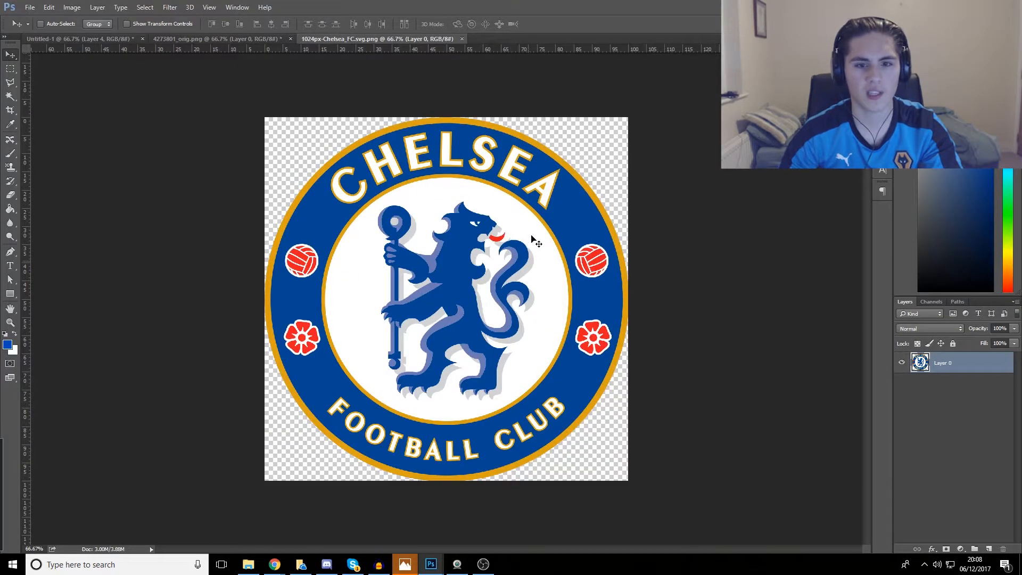
Bring the Chelsea badge into the Untitled-1 thumbnail and place its layer beneath both Hazard layers, behind the player
{"action": "left_click_drag", "start_coordinate": [535, 241], "coordinate": [497, 282]}
{"action": "left_click_drag", "start_coordinate": [927, 378], "coordinate": [937, 414]}
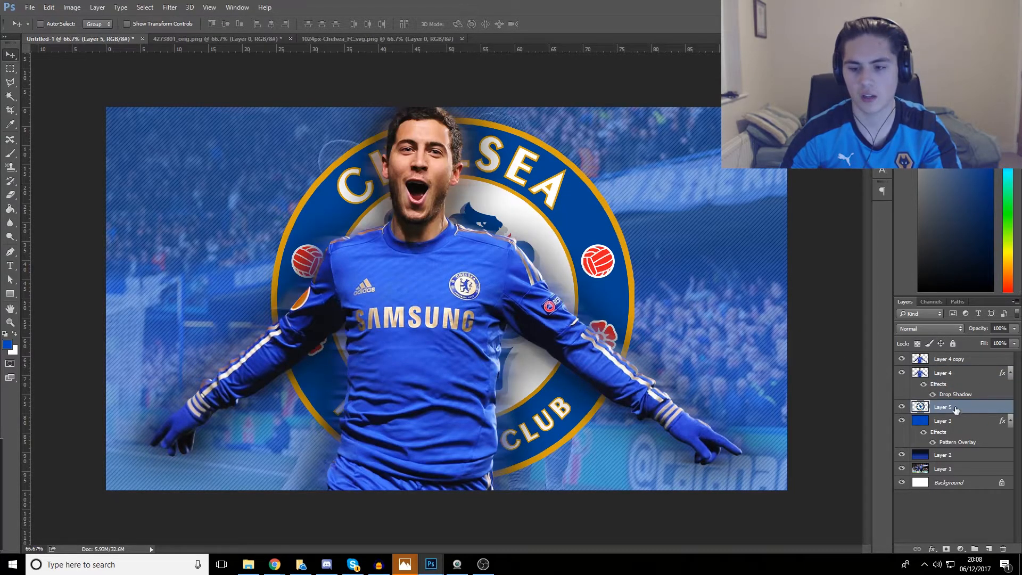
{"action": "left_click_drag", "start_coordinate": [556, 170], "coordinate": [468, 144]}
Enlarge the badge until it extends beyond the canvas height, centre it horizontally and vertically on the canvas, and clear the selection
{"action": "key", "text": "ctrl+t"}
{"action": "left_click_drag", "start_coordinate": [545, 454], "coordinate": [642, 529]}
{"action": "key", "text": "Return"}
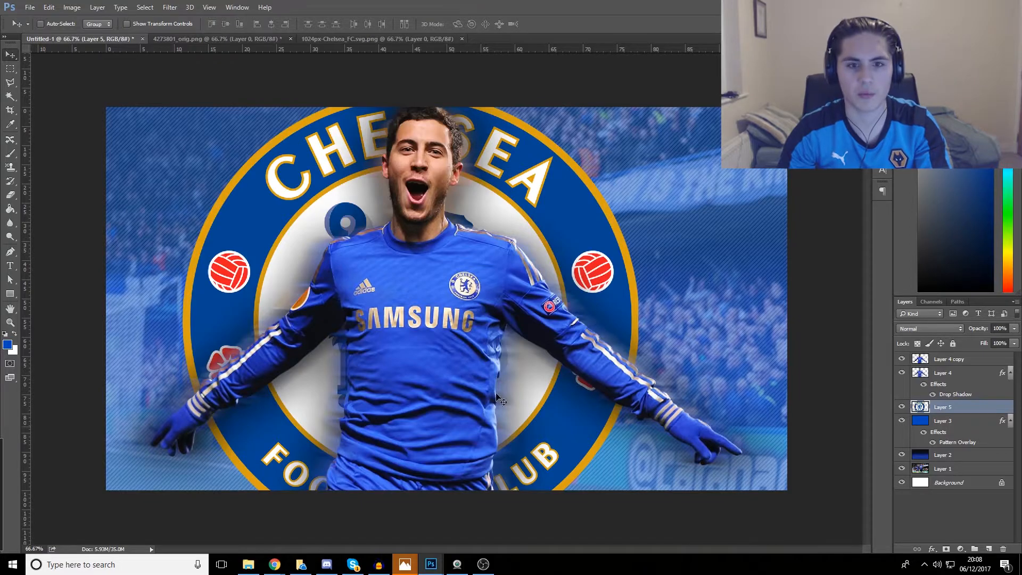
{"action": "key", "text": "ctrl+a"}
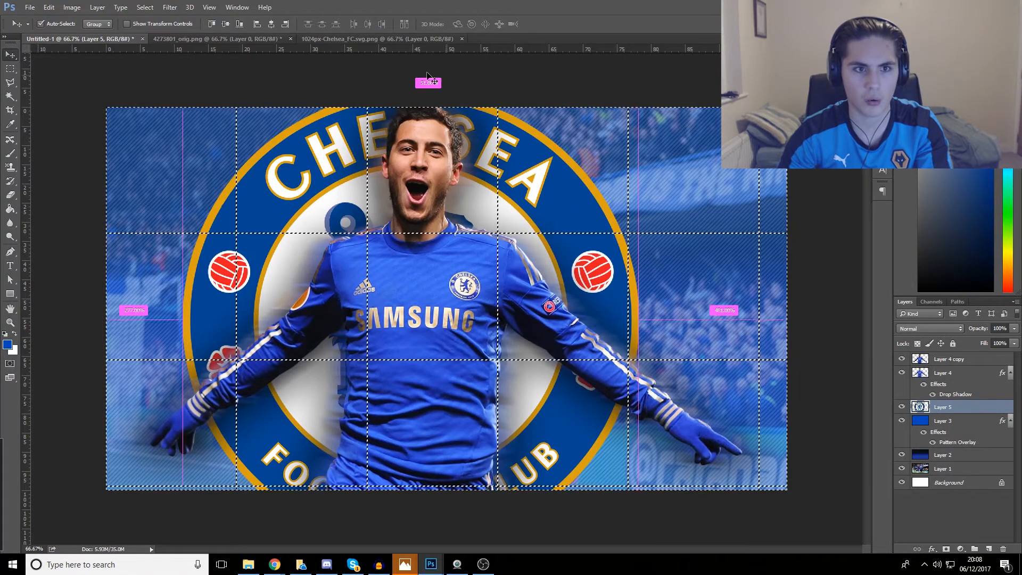
{"action": "left_click", "coordinate": [270, 25]}
{"action": "left_click", "coordinate": [226, 24]}
{"action": "key", "text": "ctrl+d"}
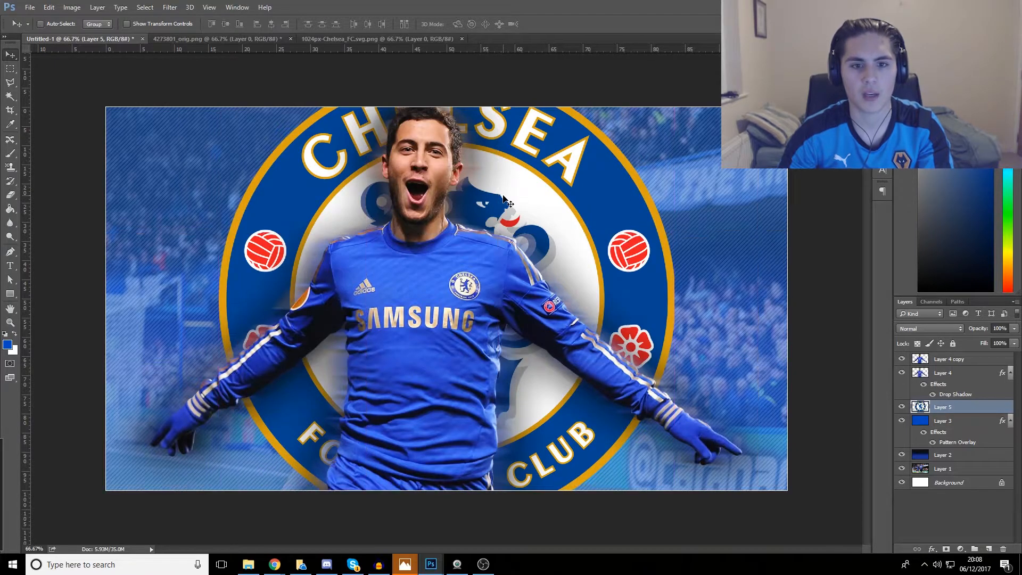
Try the Soft Light and Hard Light blend modes on the badge layer and set it to Screen
{"action": "left_click", "coordinate": [951, 330]}
{"action": "left_click", "coordinate": [927, 445]}
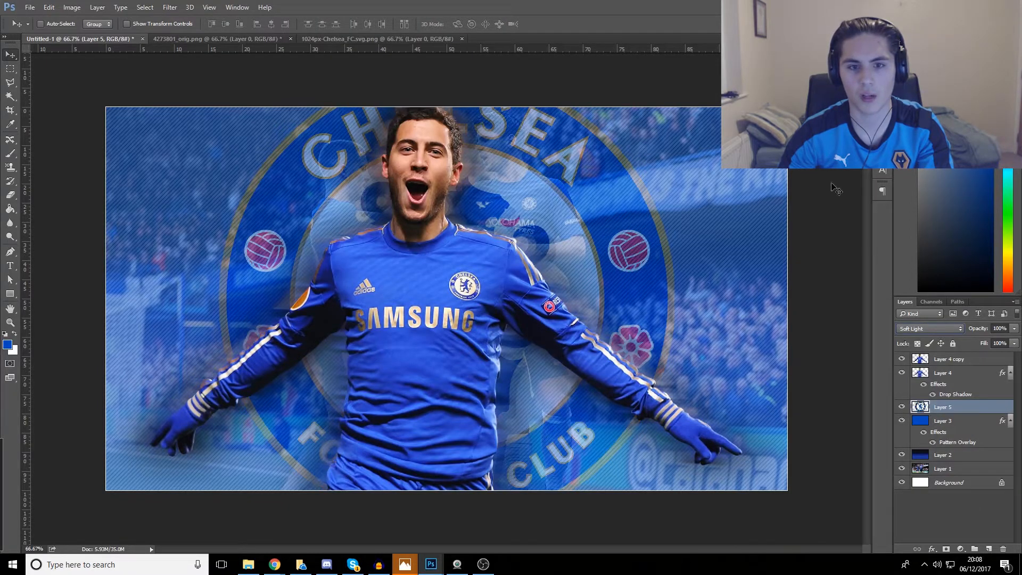
{"action": "left_click", "coordinate": [912, 328]}
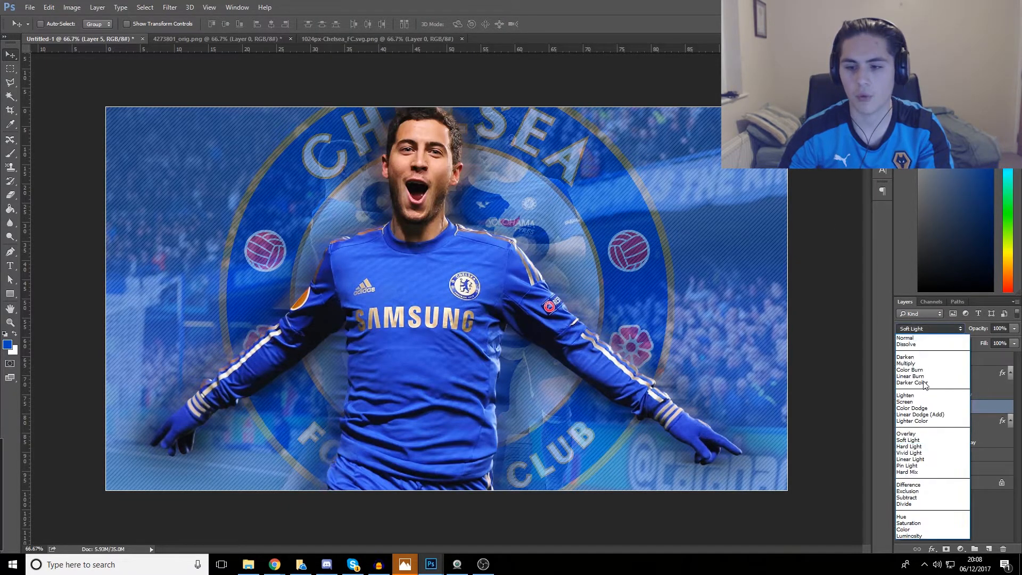
{"action": "left_click", "coordinate": [926, 453]}
{"action": "left_click", "coordinate": [917, 329]}
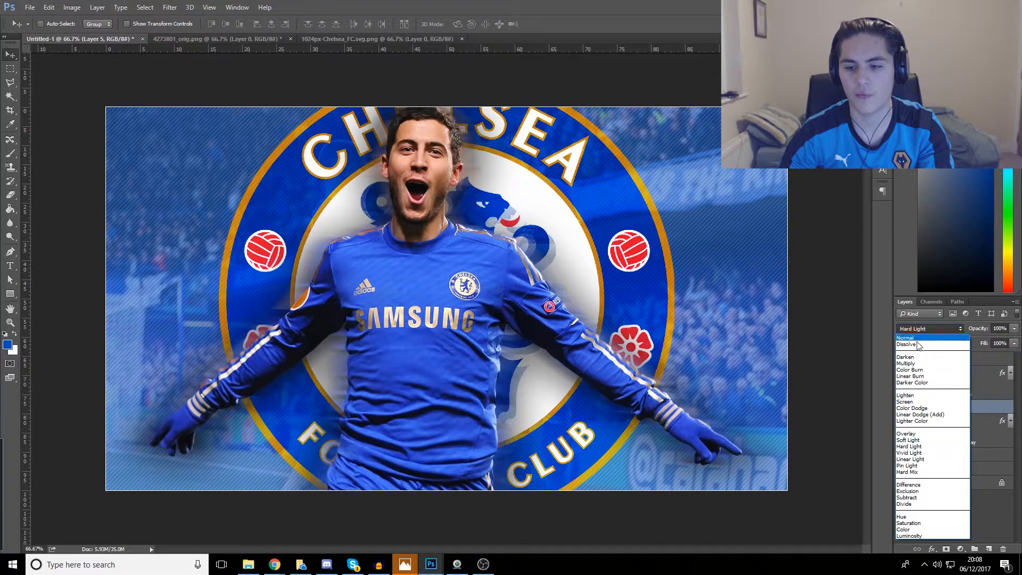
{"action": "left_click", "coordinate": [931, 398]}
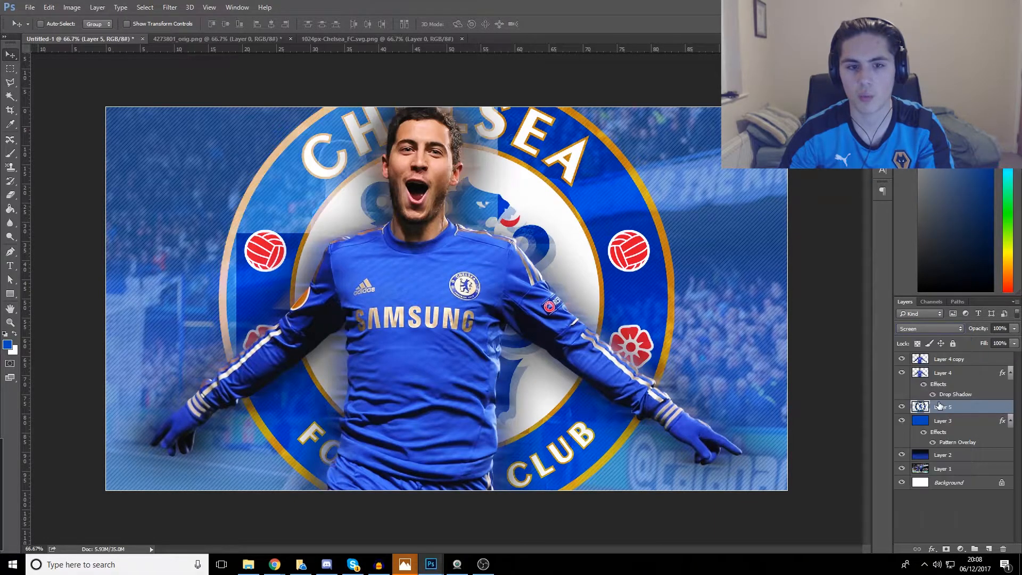
Set the badge layer's blend mode to Lighten and its opacity to 87%
{"action": "left_click", "coordinate": [913, 330]}
{"action": "left_click", "coordinate": [913, 395]}
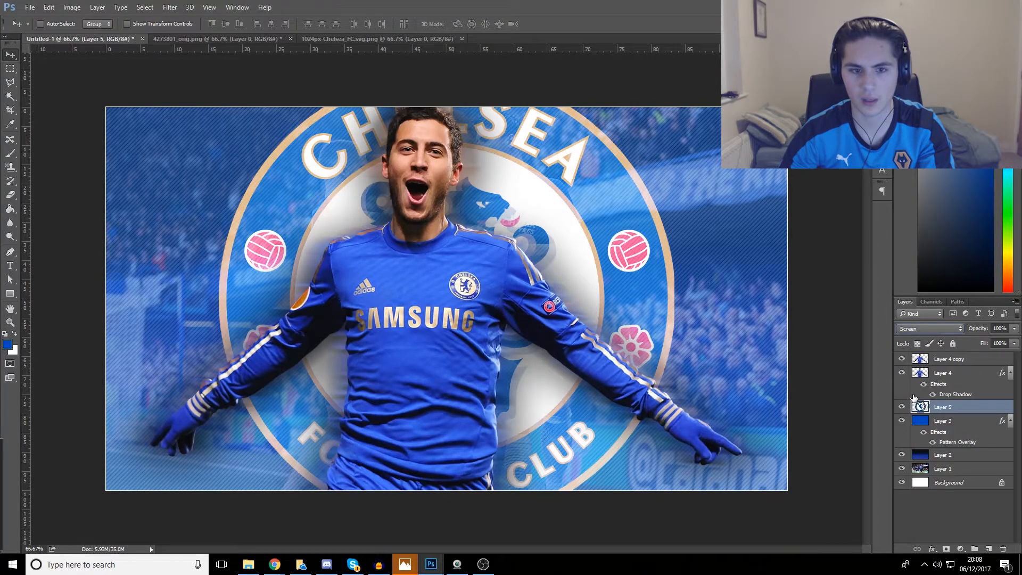
{"action": "left_click", "coordinate": [900, 327]}
{"action": "left_click", "coordinate": [915, 389]}
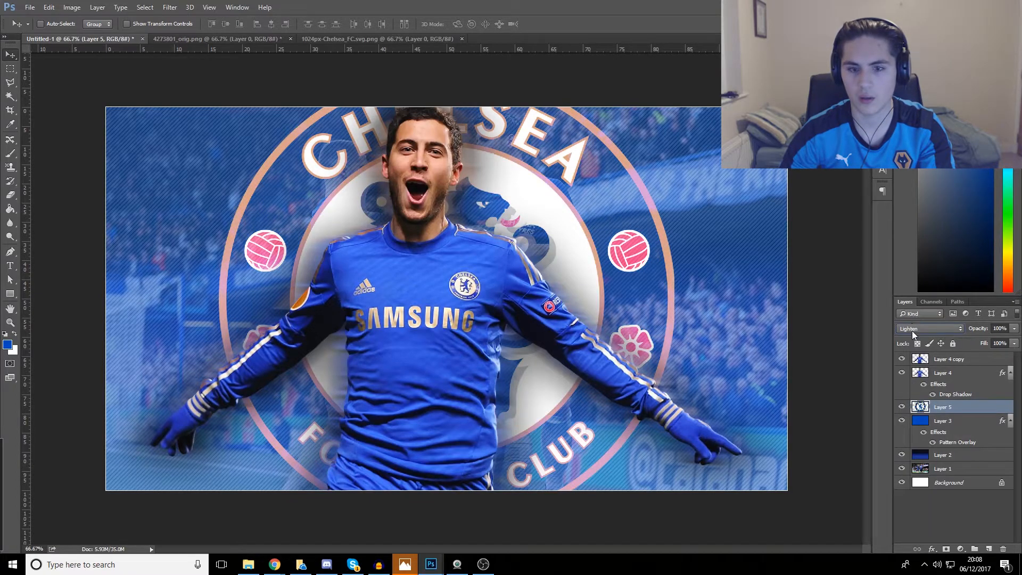
{"action": "left_click", "coordinate": [913, 330]}
{"action": "left_click", "coordinate": [984, 336]}
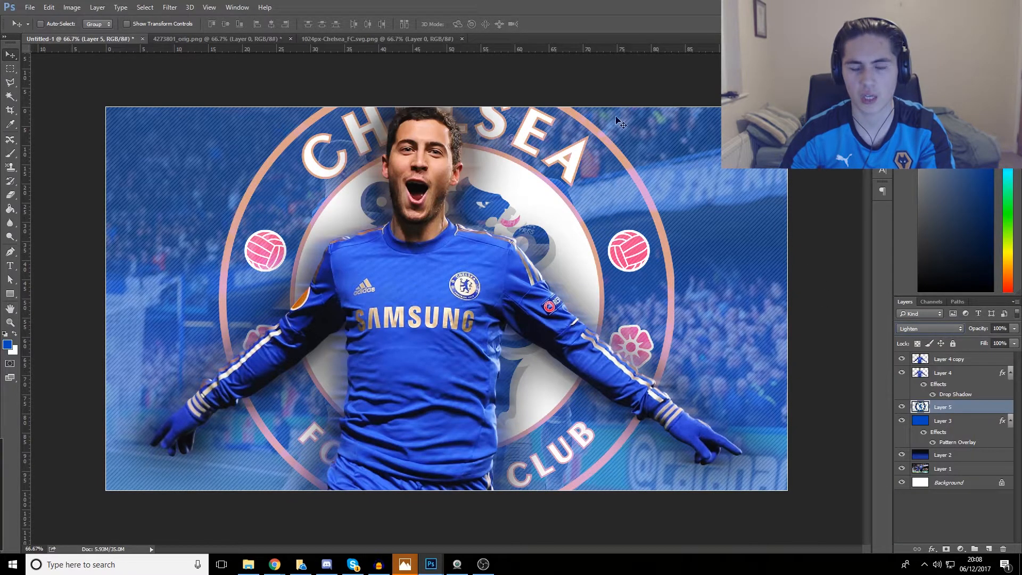
{"action": "left_click", "coordinate": [1016, 329]}
{"action": "left_click_drag", "start_coordinate": [988, 340], "coordinate": [1007, 344]}
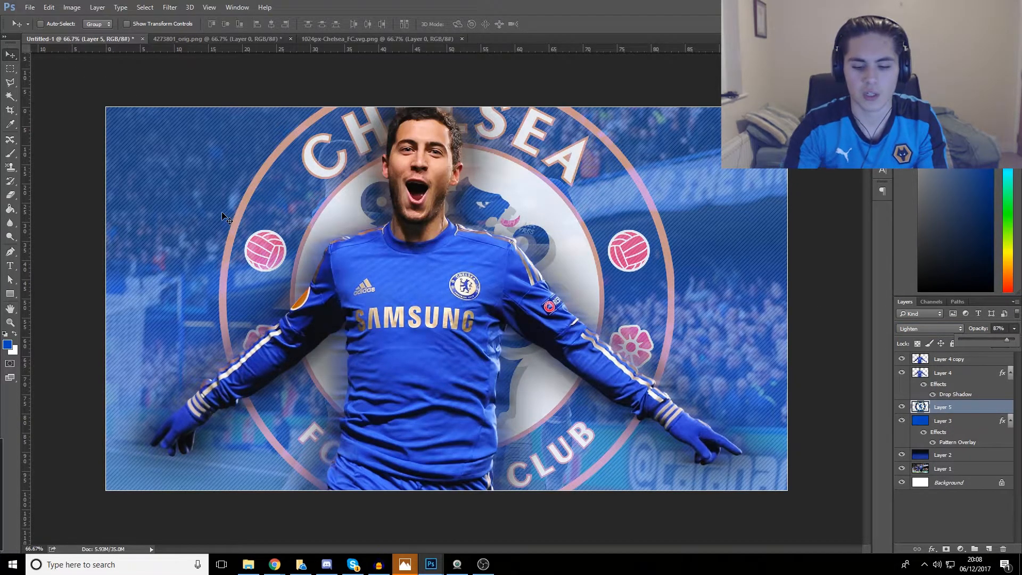
Add an empty layer directly above the stadium photo on Layer 1
{"action": "key", "text": "ctrl+minus"}
{"action": "key", "text": "ctrl+minus"}
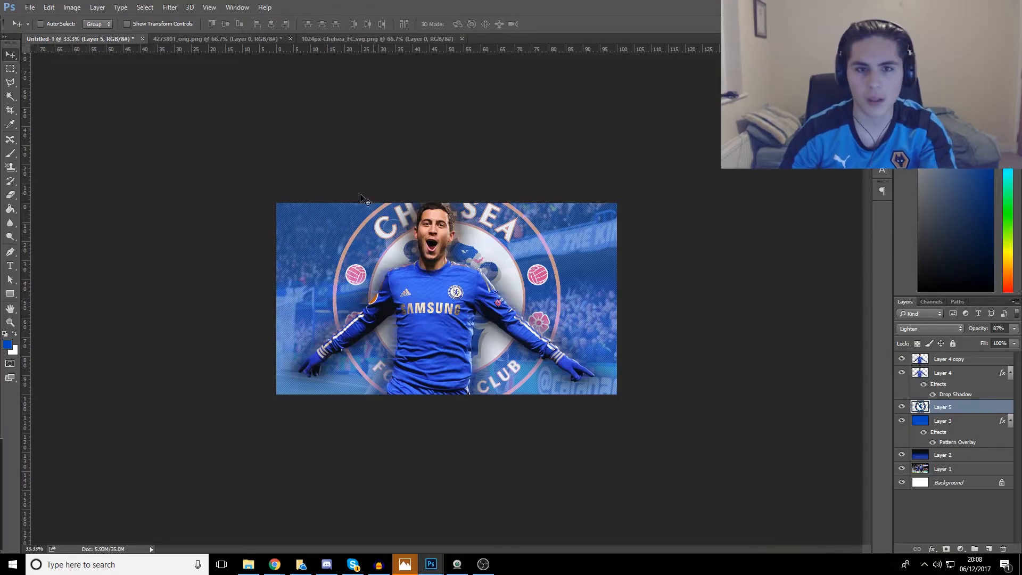
{"action": "left_click", "coordinate": [11, 324]}
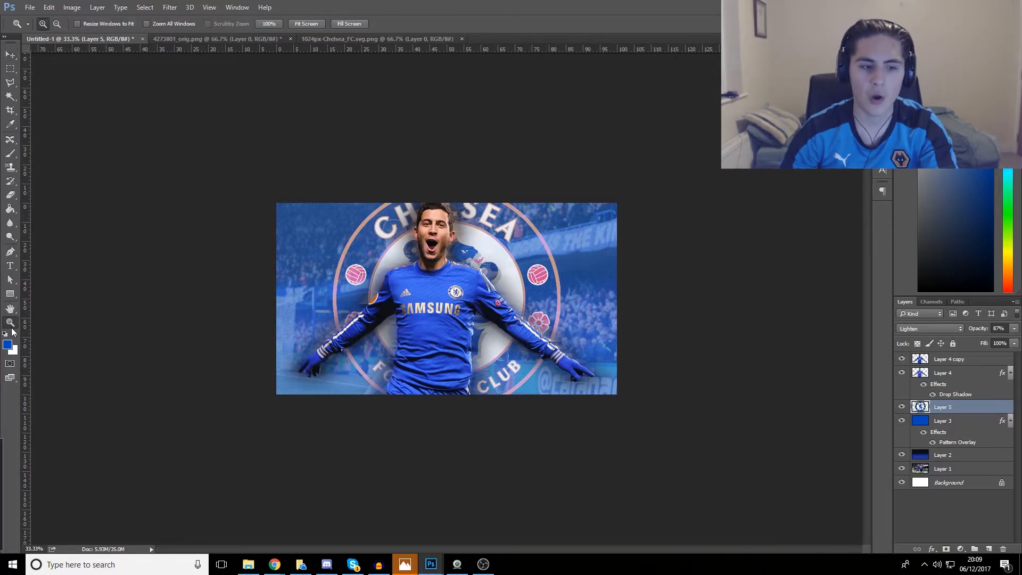
{"action": "left_click", "coordinate": [498, 406]}
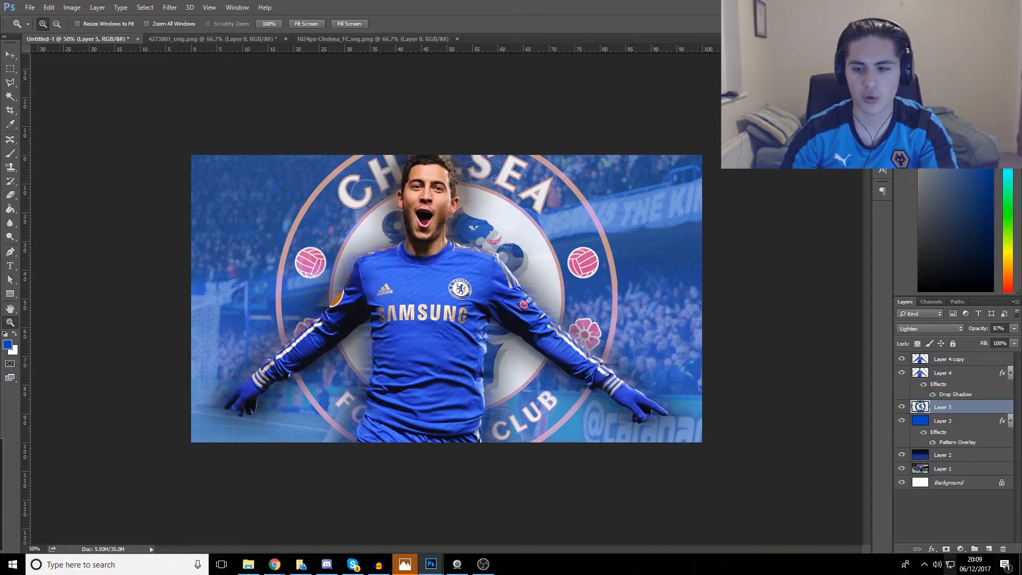
{"action": "left_click", "coordinate": [983, 473]}
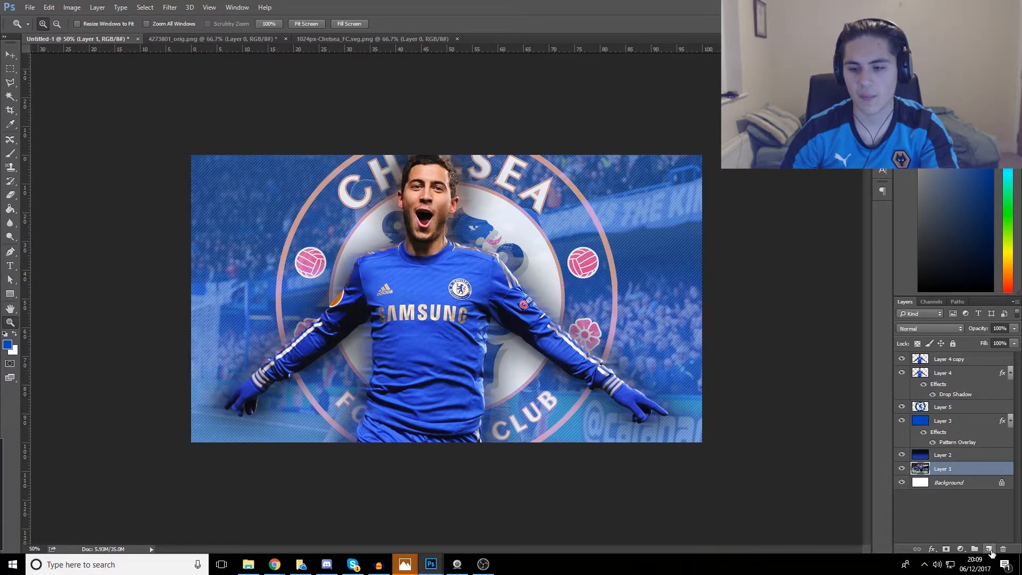
{"action": "left_click", "coordinate": [990, 549]}
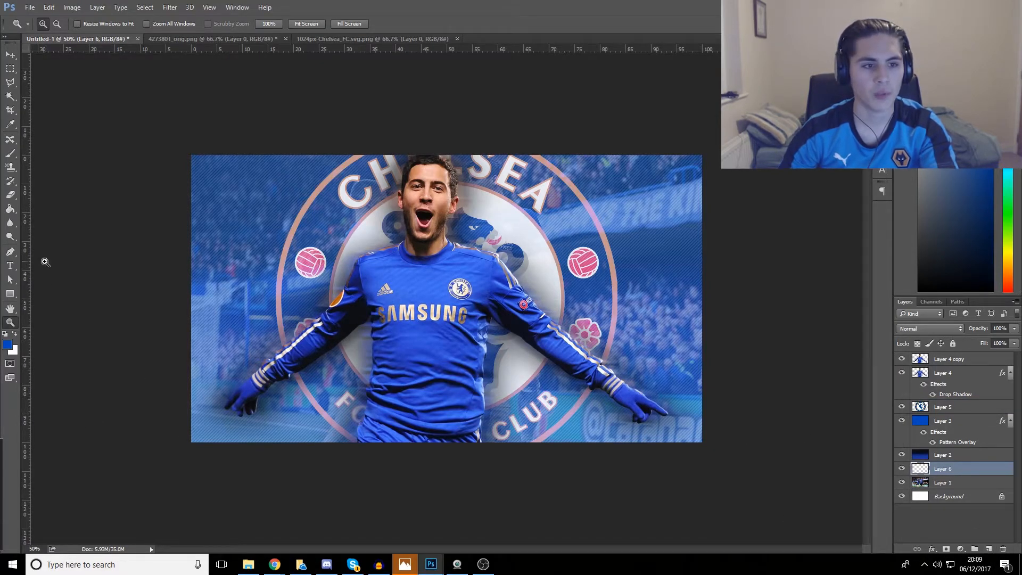
Enlarge the Brush tool's preset list and choose one of the 2500 px textured brushes
{"action": "left_click", "coordinate": [10, 154]}
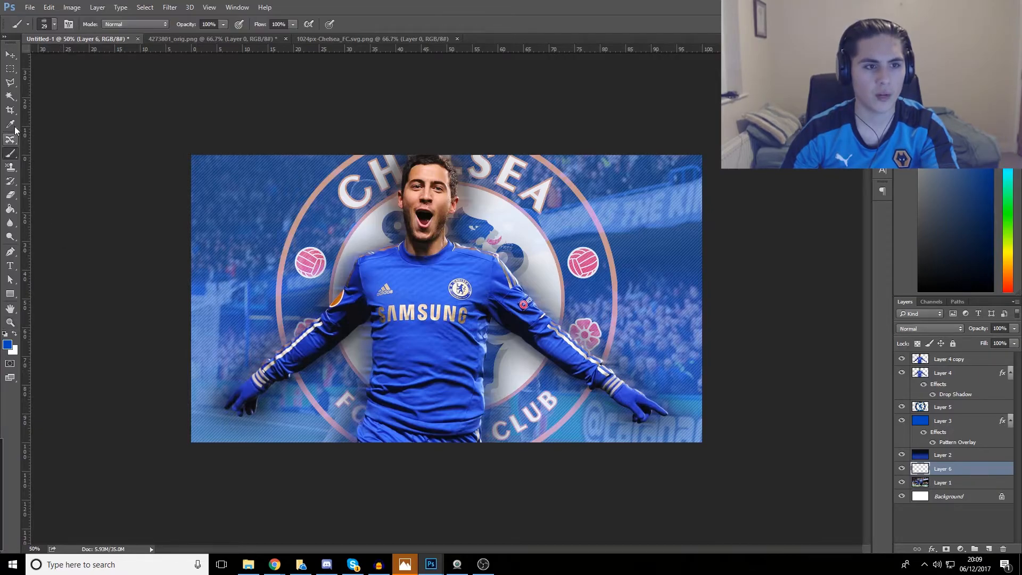
{"action": "left_click", "coordinate": [54, 25]}
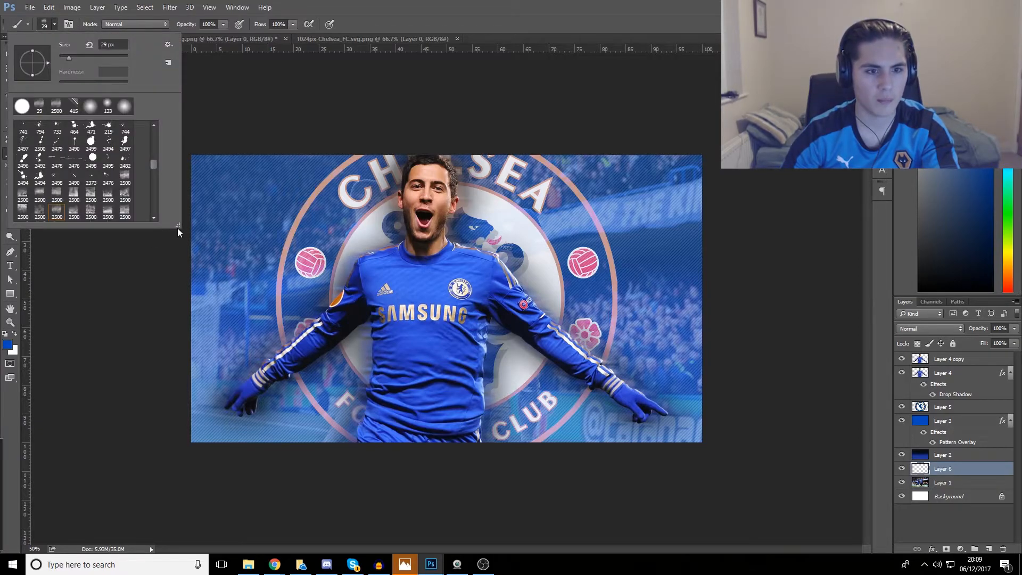
{"action": "left_click_drag", "start_coordinate": [176, 223], "coordinate": [483, 330]}
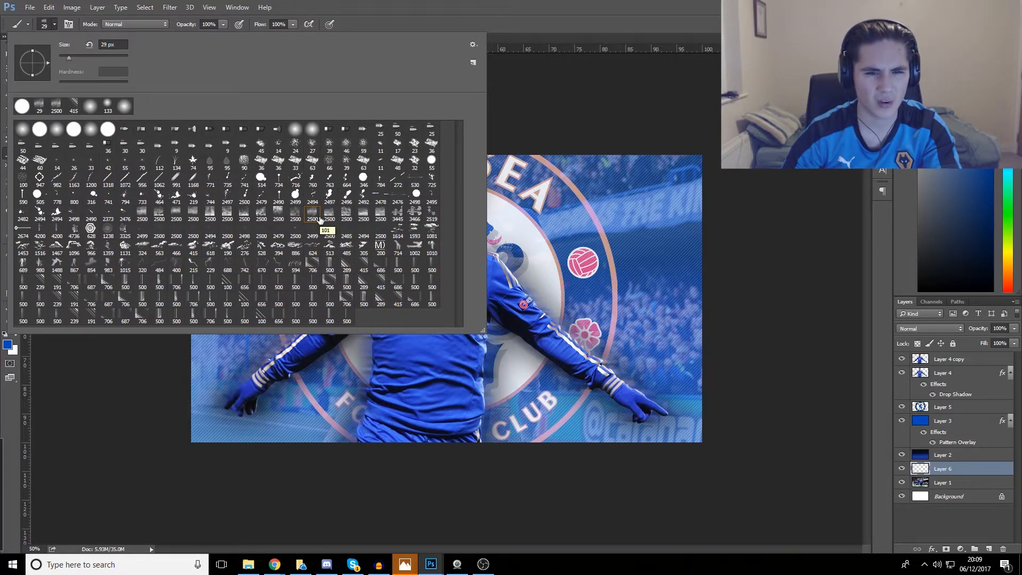
{"action": "left_click", "coordinate": [519, 273]}
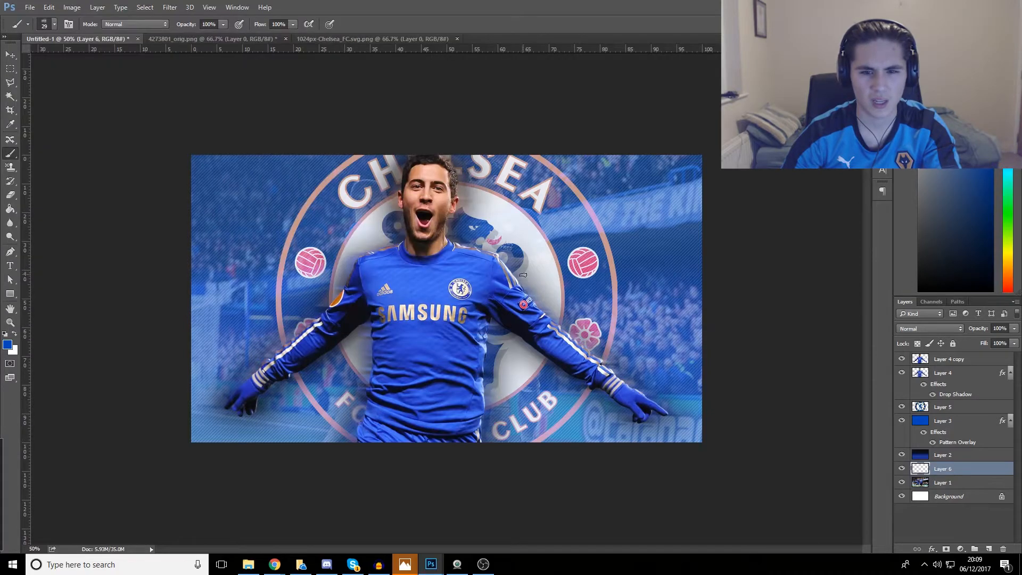
{"action": "left_click", "coordinate": [56, 23]}
{"action": "left_click", "coordinate": [236, 218]}
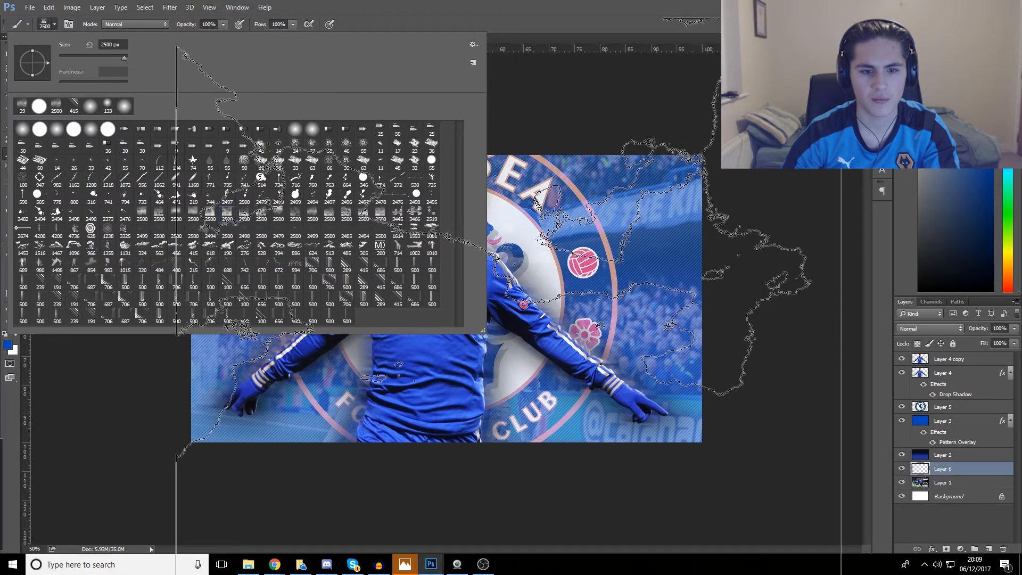
{"action": "left_click", "coordinate": [470, 4]}
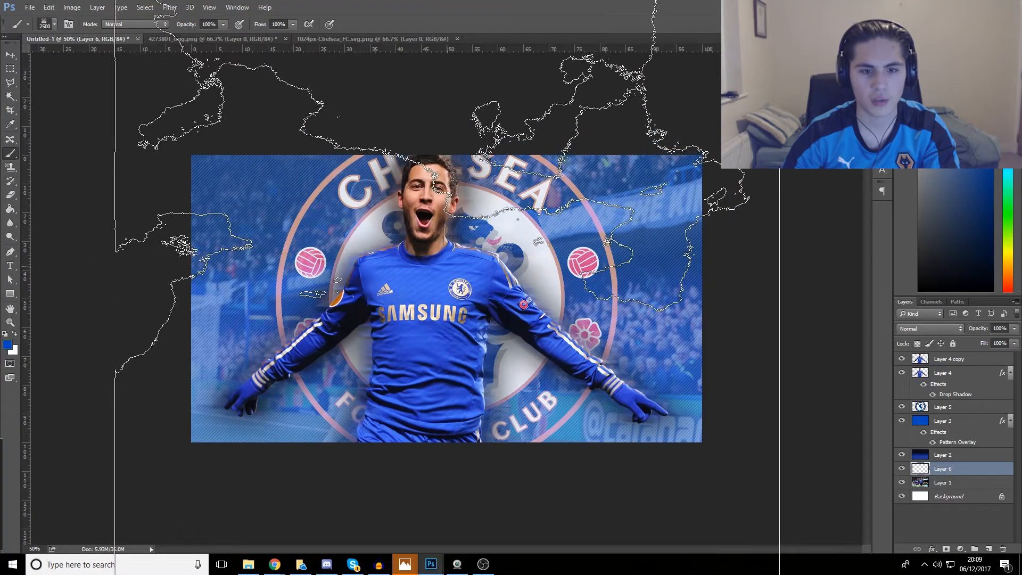
Try a single blue stamp of the 2500 px brush over the canvas and undo it
{"action": "left_click", "coordinate": [446, 287]}
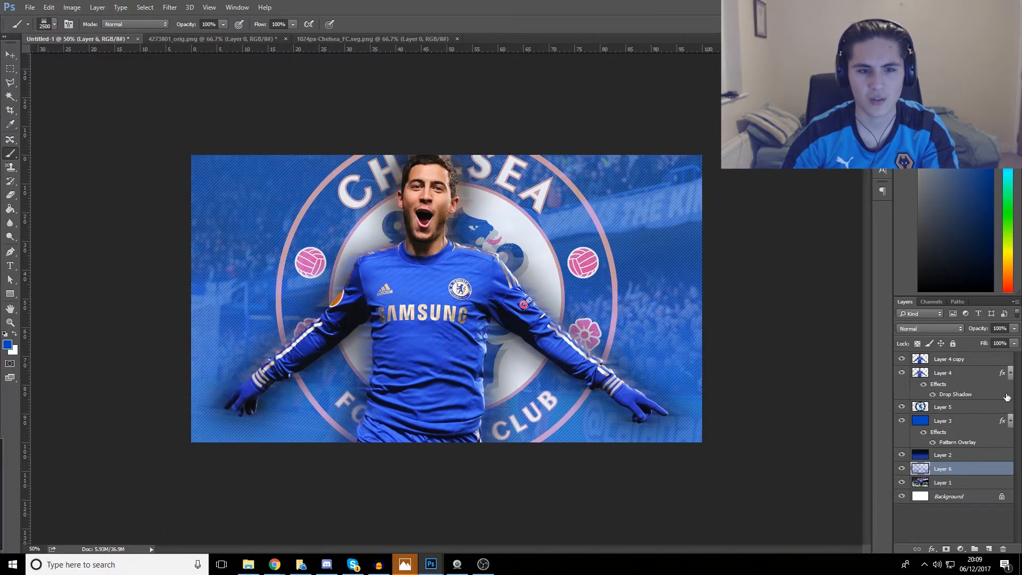
{"action": "left_click", "coordinate": [10, 55]}
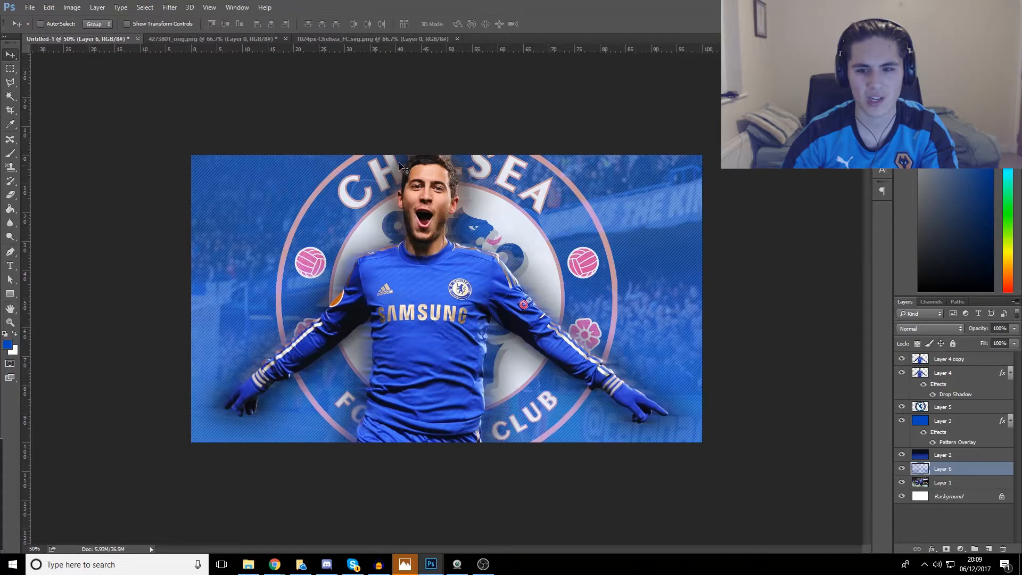
{"action": "key", "text": "ctrl+z"}
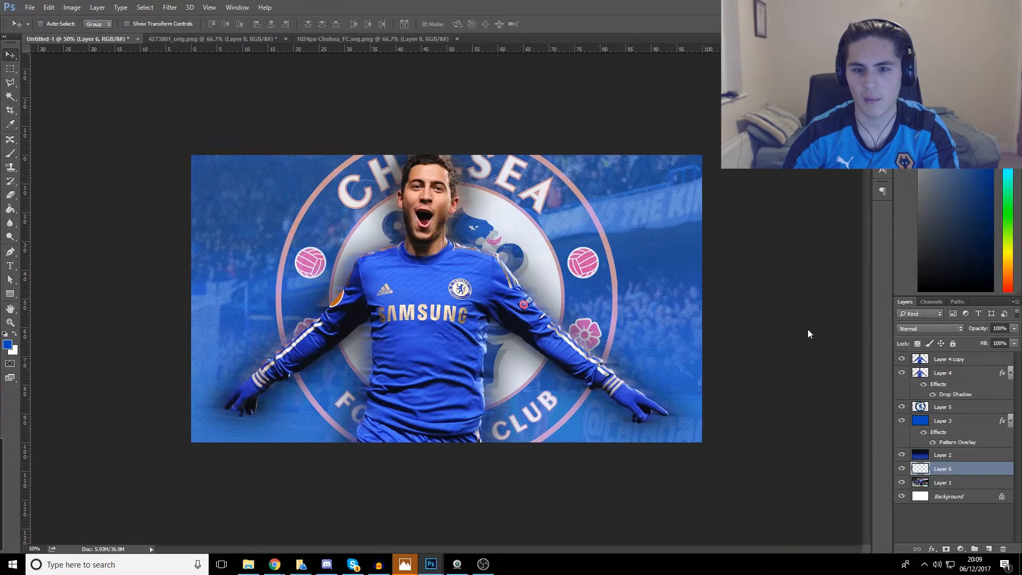
Make white the foreground colour and stamp the 2500 px textured brush once across the new layer
{"action": "left_click", "coordinate": [13, 335]}
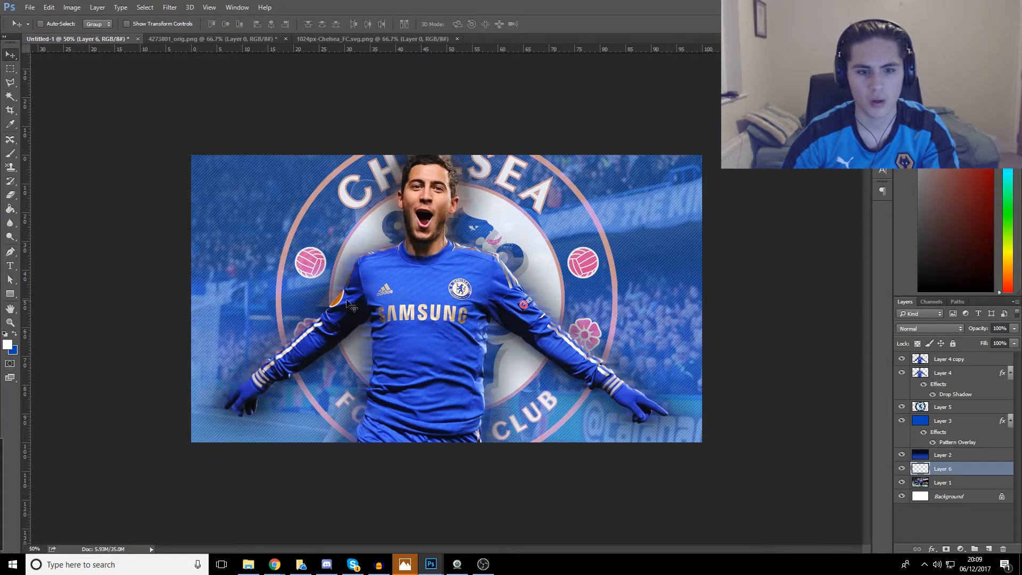
{"action": "left_click", "coordinate": [10, 153]}
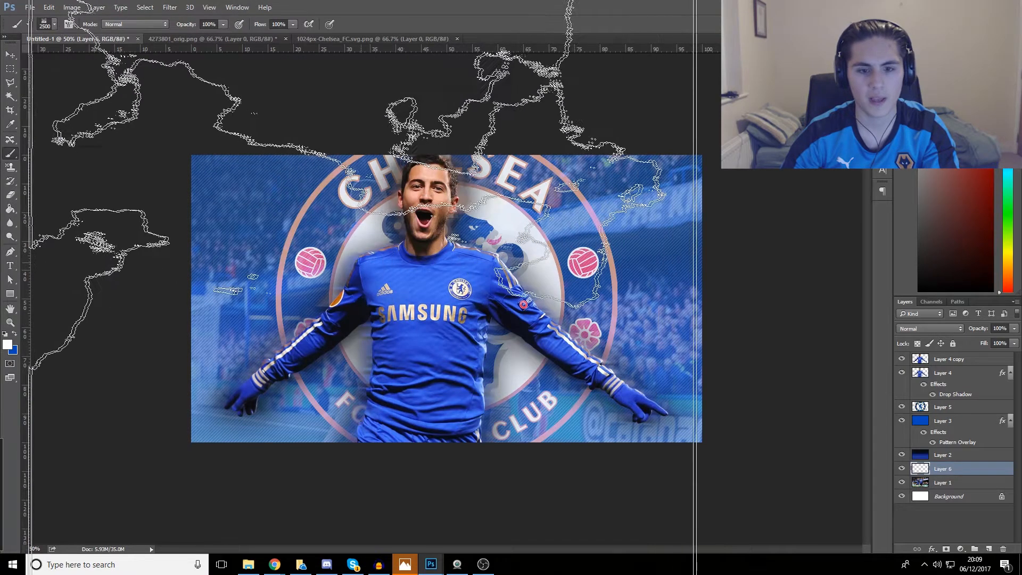
{"action": "left_click", "coordinate": [358, 213]}
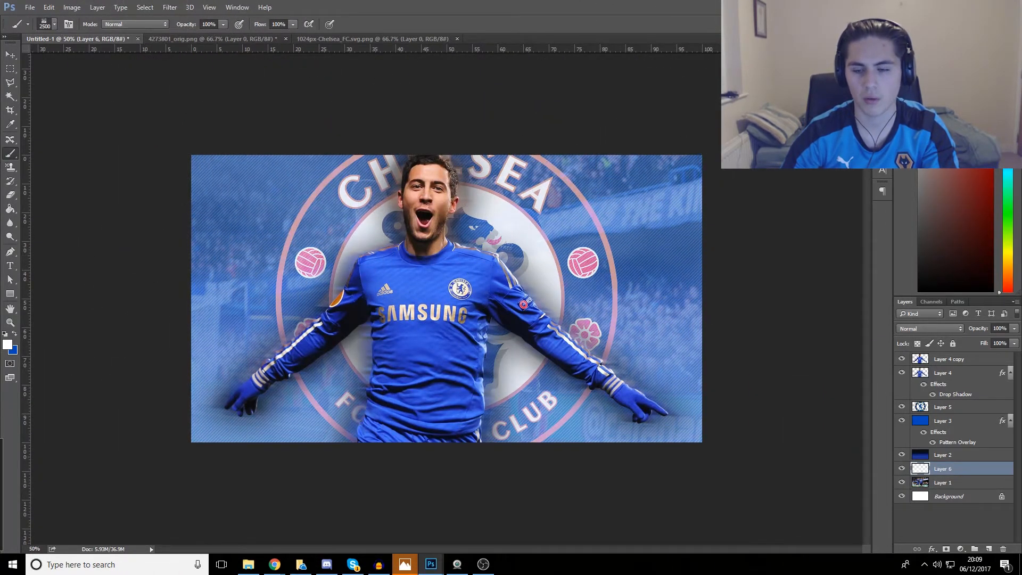
Stamp the same brush in black over the white texture and set the layer's opacity to 71%
{"action": "left_click", "coordinate": [1014, 342]}
{"action": "left_click", "coordinate": [1015, 329]}
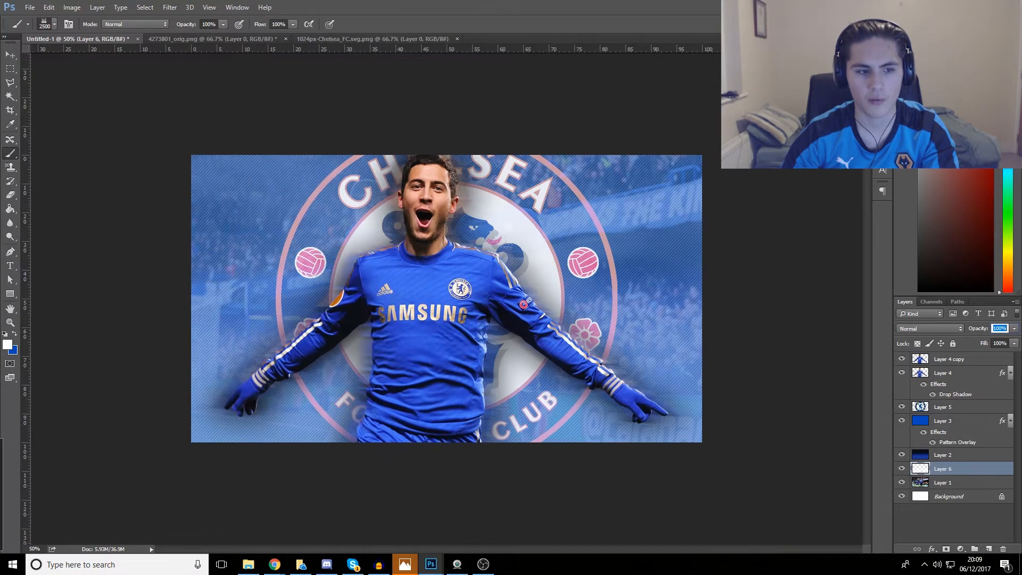
{"action": "left_click", "coordinate": [4, 334]}
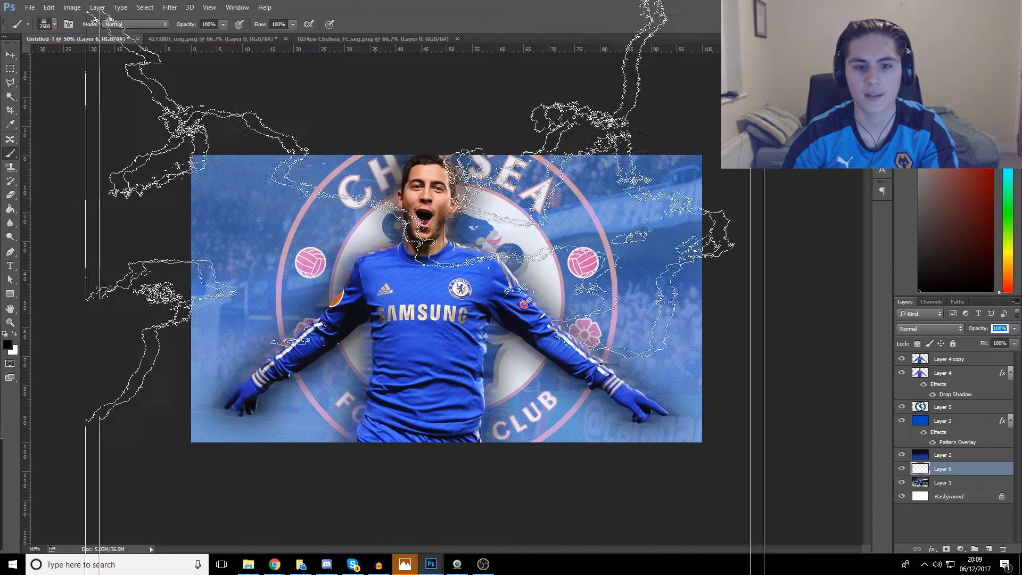
{"action": "left_click", "coordinate": [470, 287]}
{"action": "left_click", "coordinate": [1015, 330]}
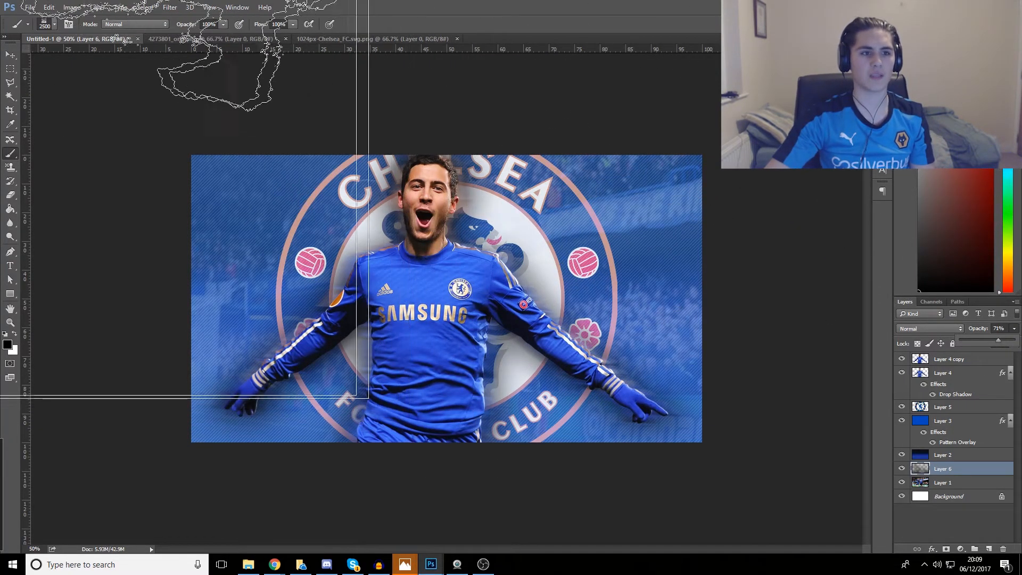
{"action": "left_click", "coordinate": [12, 55]}
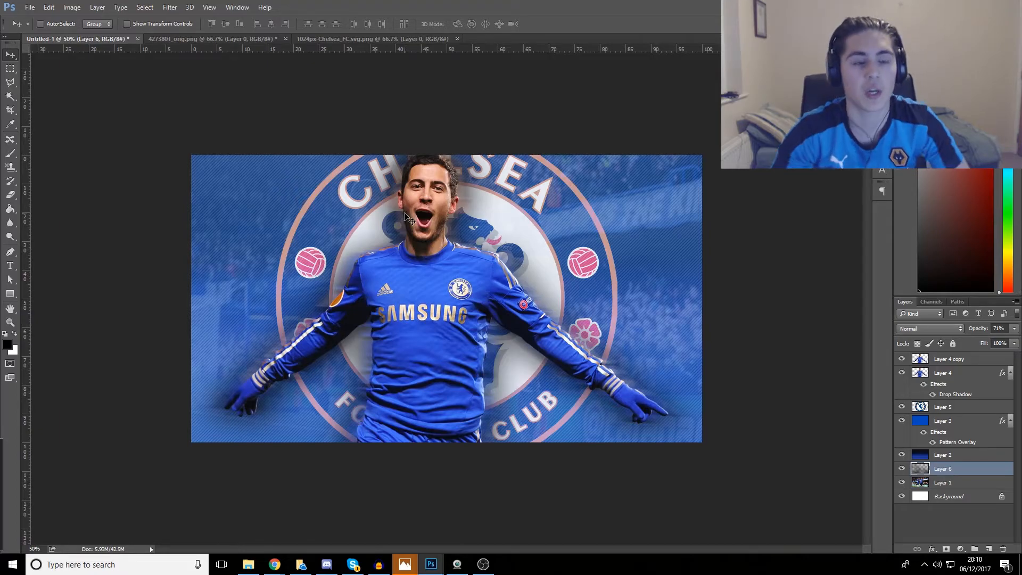
Browse the Type tool's font list and choose Jersey M54 Regular as the font
{"action": "left_click", "coordinate": [11, 266]}
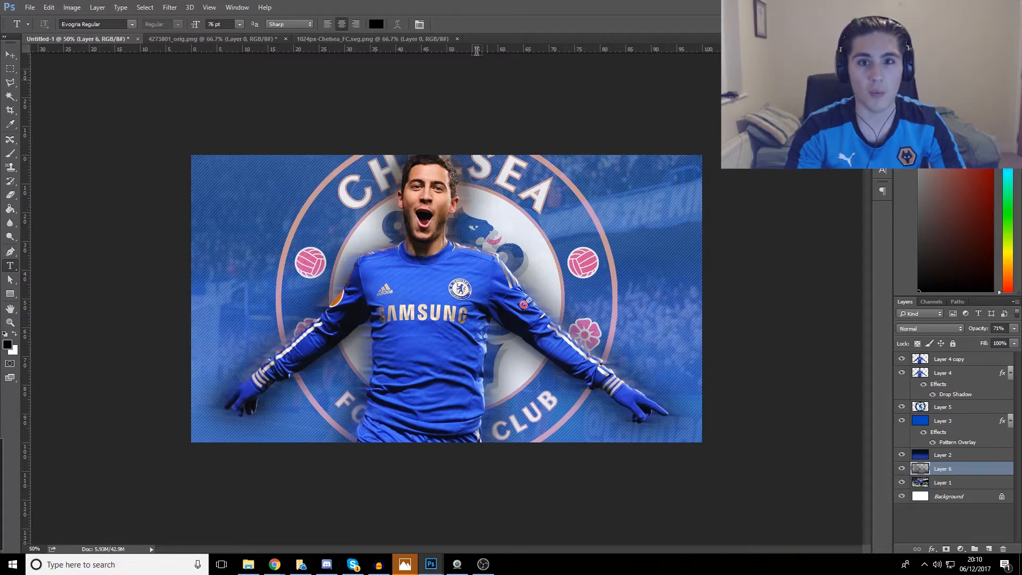
{"action": "left_click", "coordinate": [132, 24]}
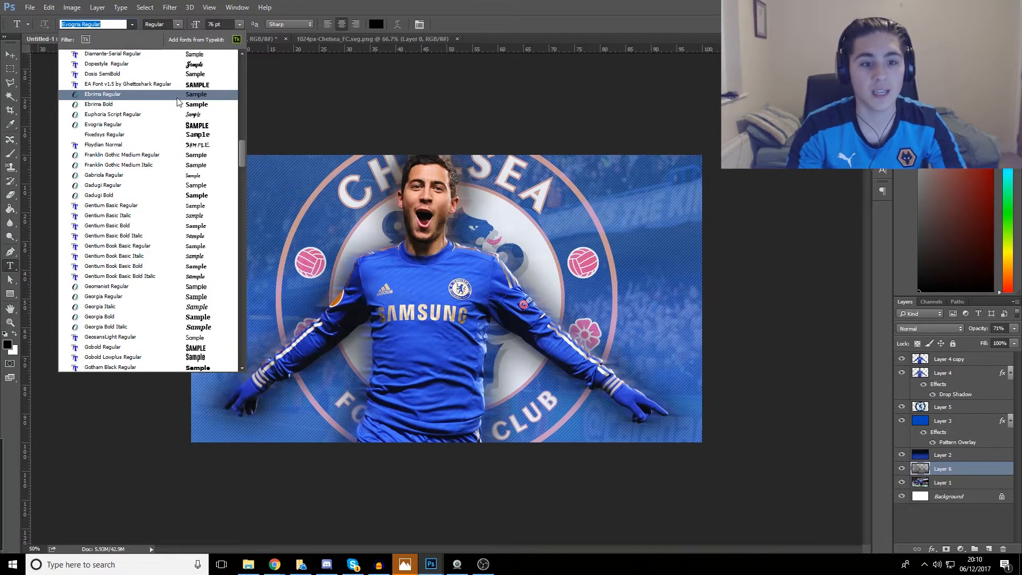
{"action": "left_click_drag", "start_coordinate": [240, 158], "coordinate": [247, 71]}
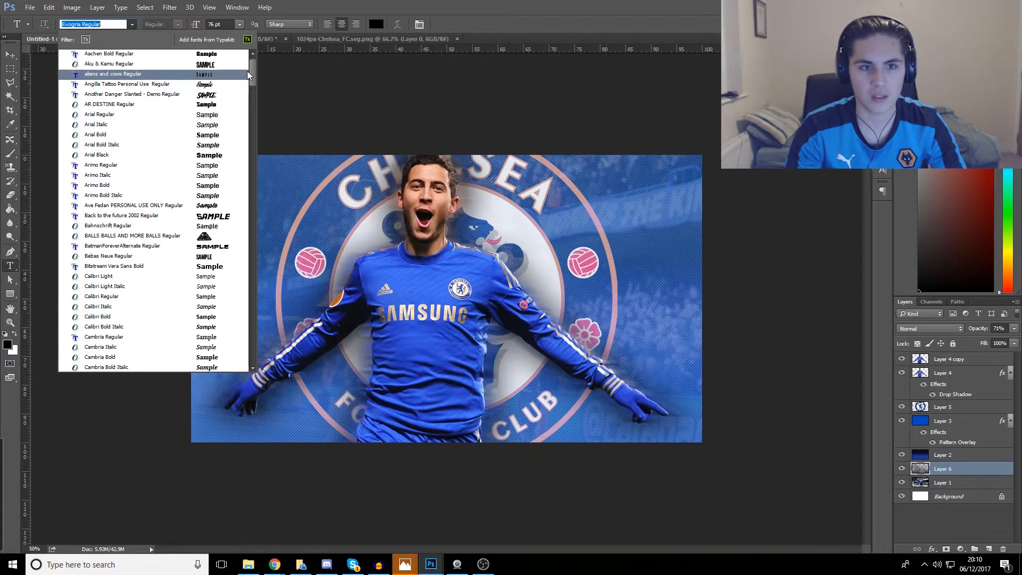
{"action": "scroll", "coordinate": [251, 101], "scroll_direction": "down", "scroll_amount": 1}
{"action": "scroll", "coordinate": [251, 123], "scroll_direction": "down", "scroll_amount": 15}
{"action": "left_click_drag", "start_coordinate": [254, 170], "coordinate": [254, 181]}
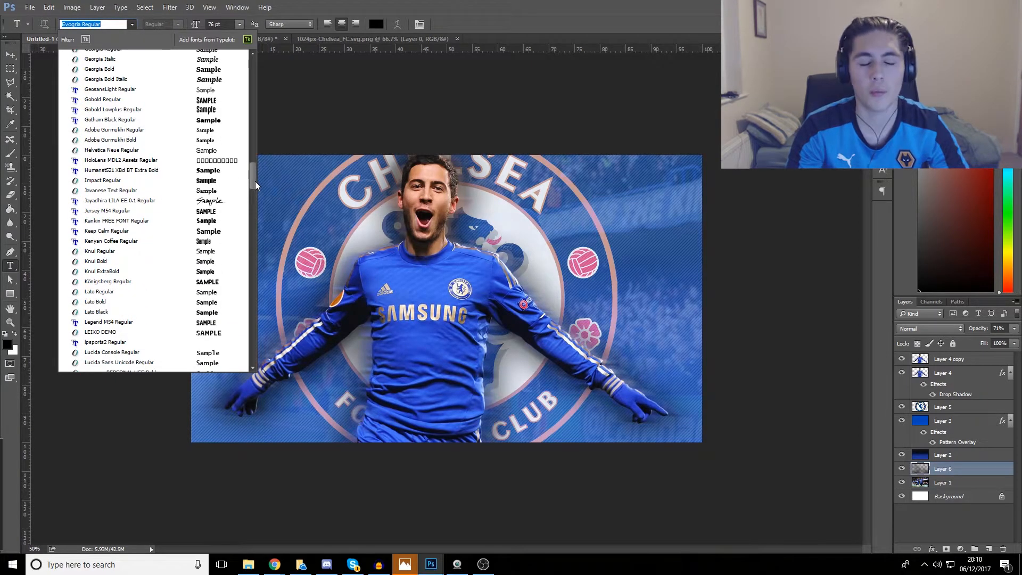
{"action": "left_click_drag", "start_coordinate": [254, 172], "coordinate": [254, 182]}
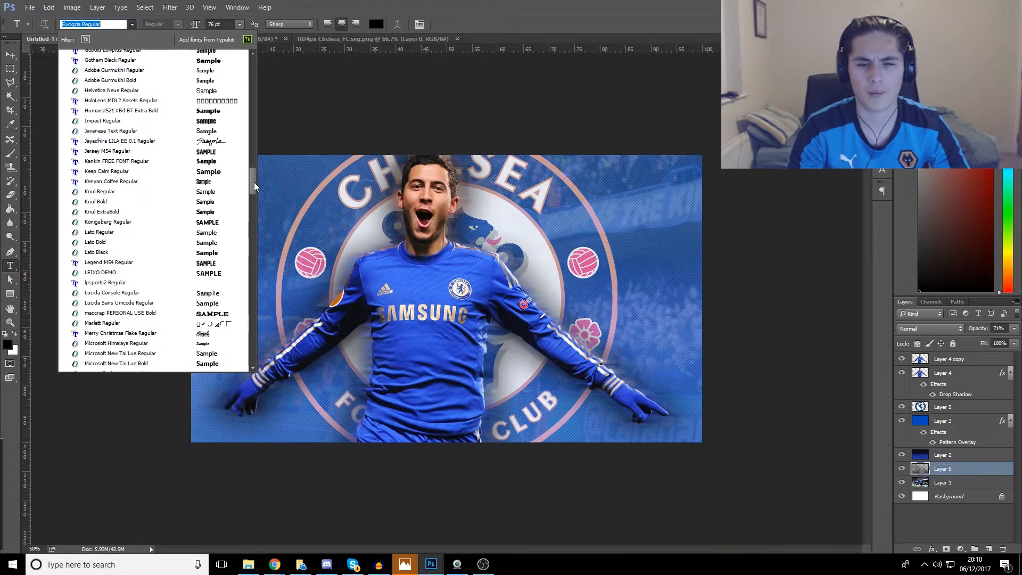
{"action": "mouse_move", "coordinate": [254, 182]}
{"action": "left_mouse_down"}
{"action": "mouse_move", "coordinate": [252, 198]}
{"action": "mouse_move", "coordinate": [255, 188]}
{"action": "left_mouse_up"}
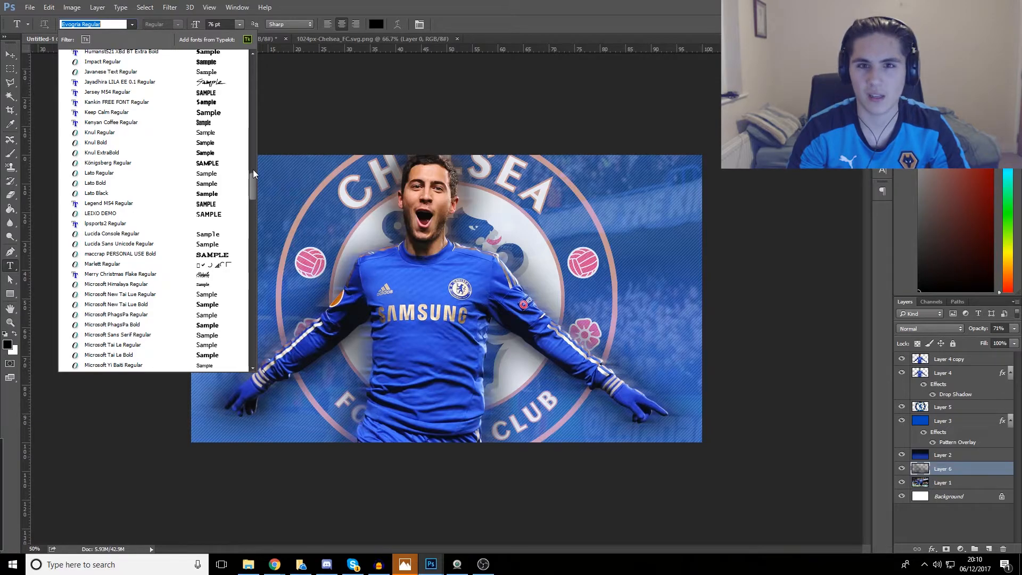
{"action": "scroll", "coordinate": [245, 151], "scroll_direction": "up", "scroll_amount": 3}
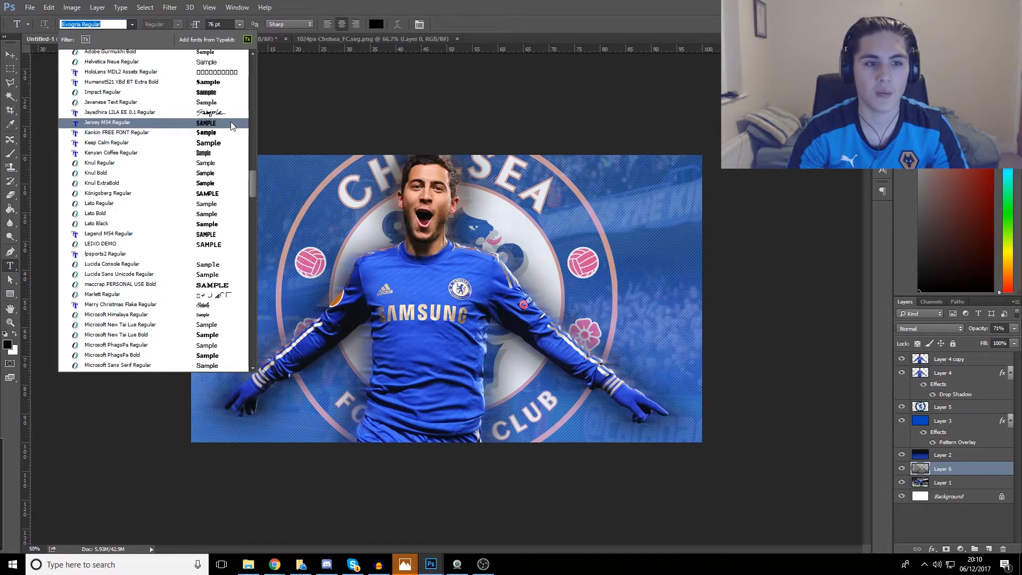
{"action": "left_click", "coordinate": [224, 123]}
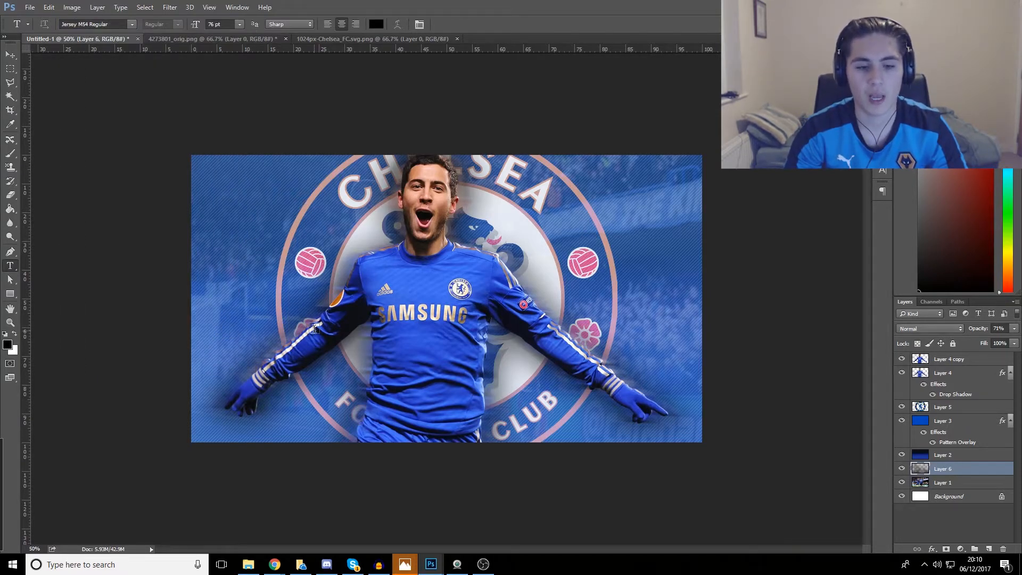
{"action": "left_click", "coordinate": [318, 362]}
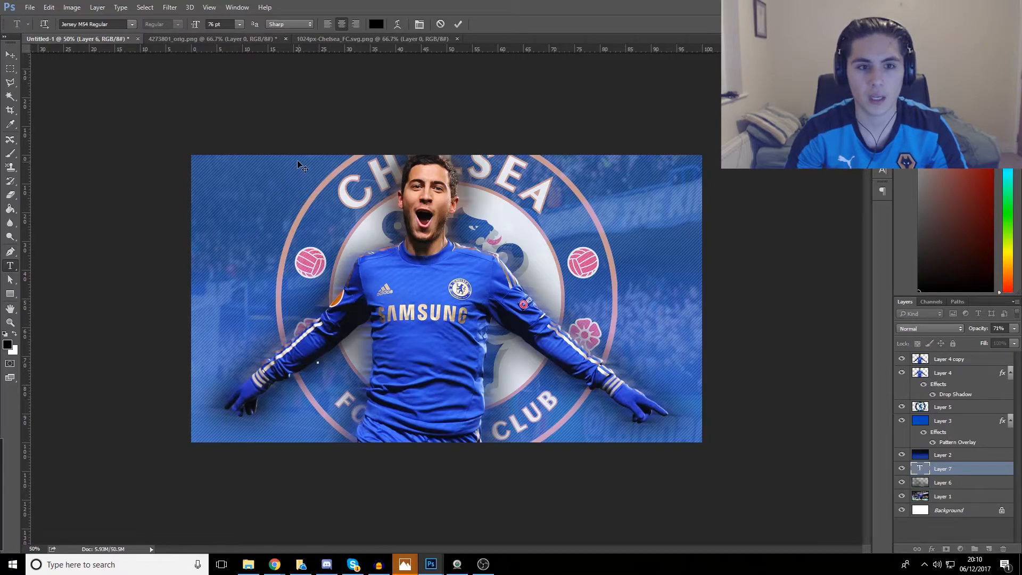
{"action": "left_click", "coordinate": [239, 24]}
{"action": "left_click", "coordinate": [254, 205]}
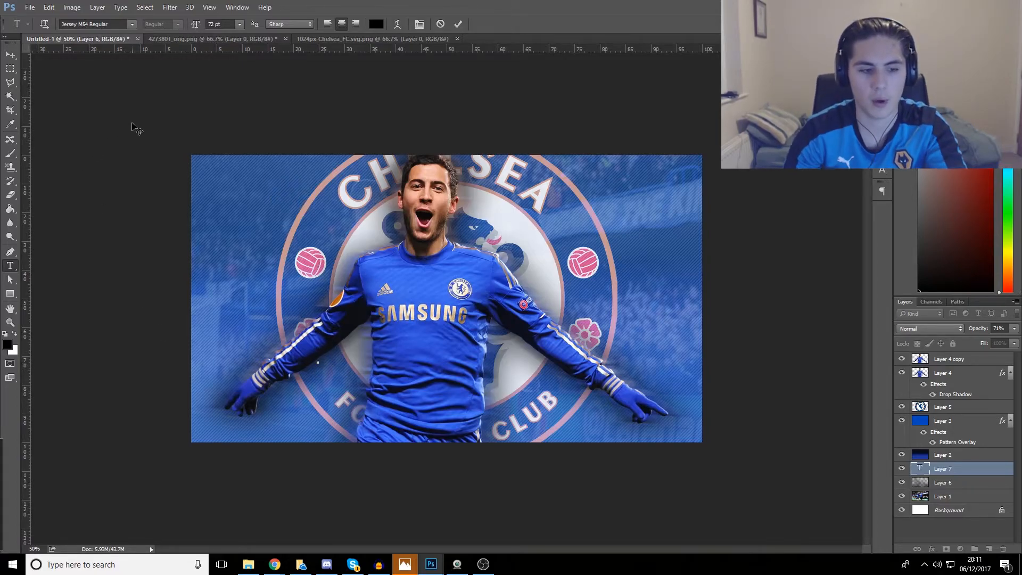
{"action": "key", "text": "Escape"}
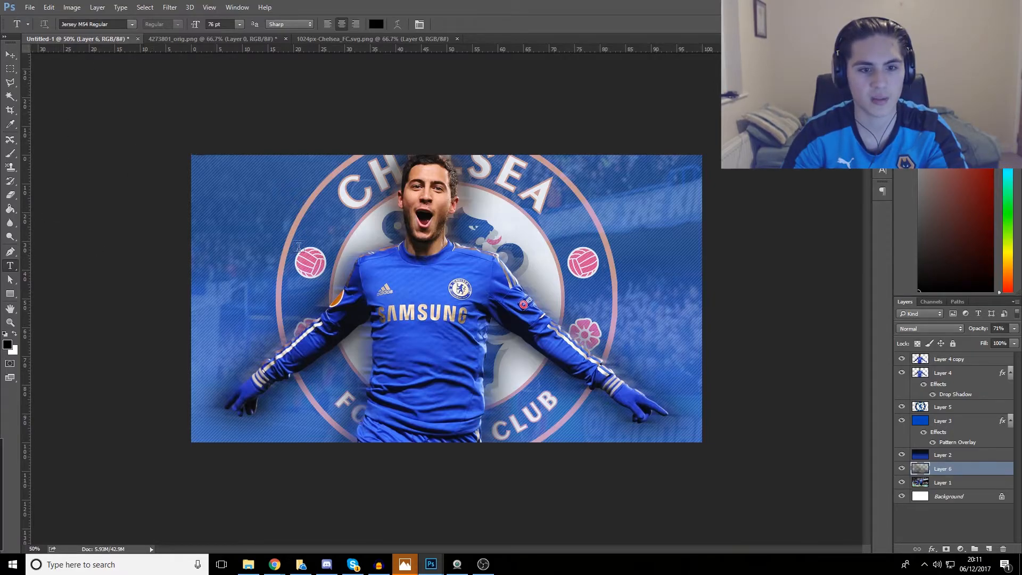
Add the title text CHELSEA to the canvas in Jersey M54 Regular at 199 pt
{"action": "left_click", "coordinate": [279, 288]}
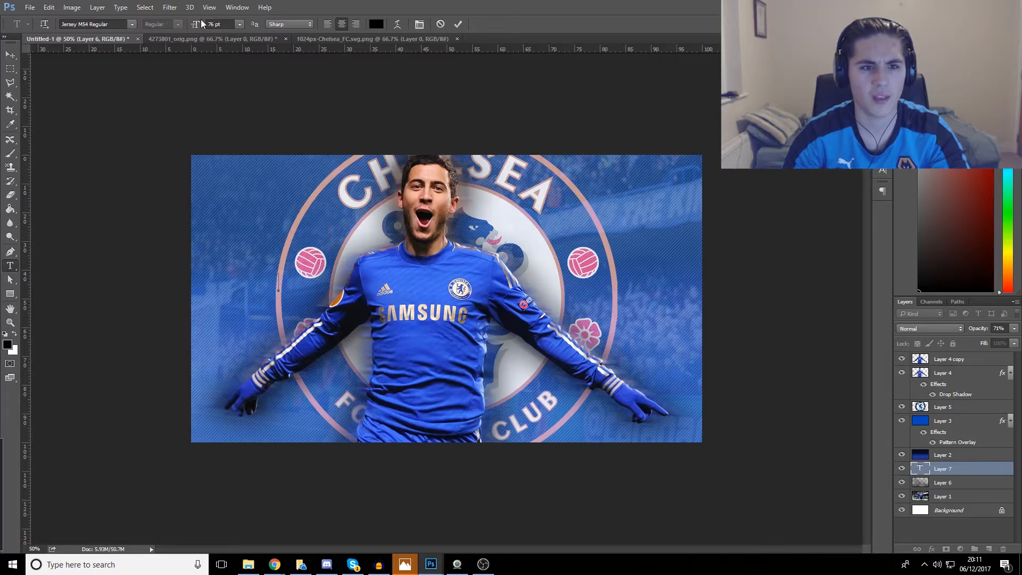
{"action": "mouse_move", "coordinate": [195, 27]}
{"action": "left_mouse_down"}
{"action": "mouse_move", "coordinate": [231, 28]}
{"action": "mouse_move", "coordinate": [199, 26]}
{"action": "left_mouse_up"}
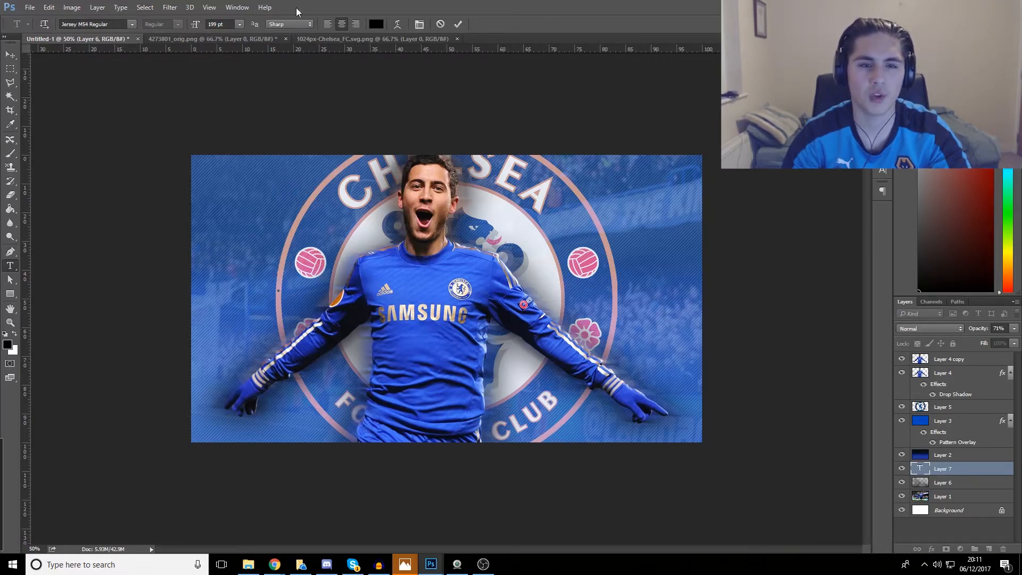
{"action": "type", "text": "CHELSEA"}
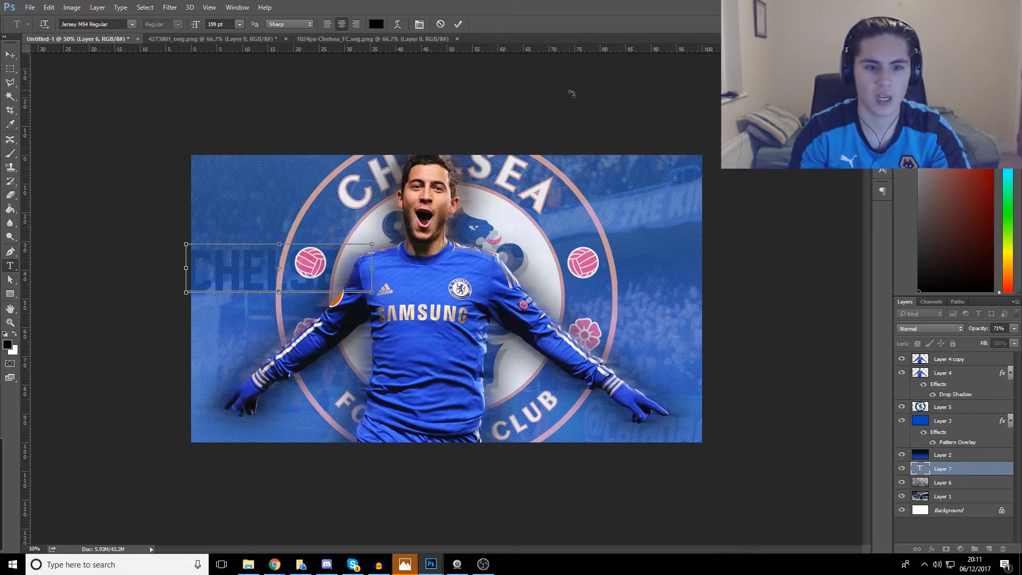
{"action": "left_click_drag", "start_coordinate": [343, 268], "coordinate": [546, 322]}
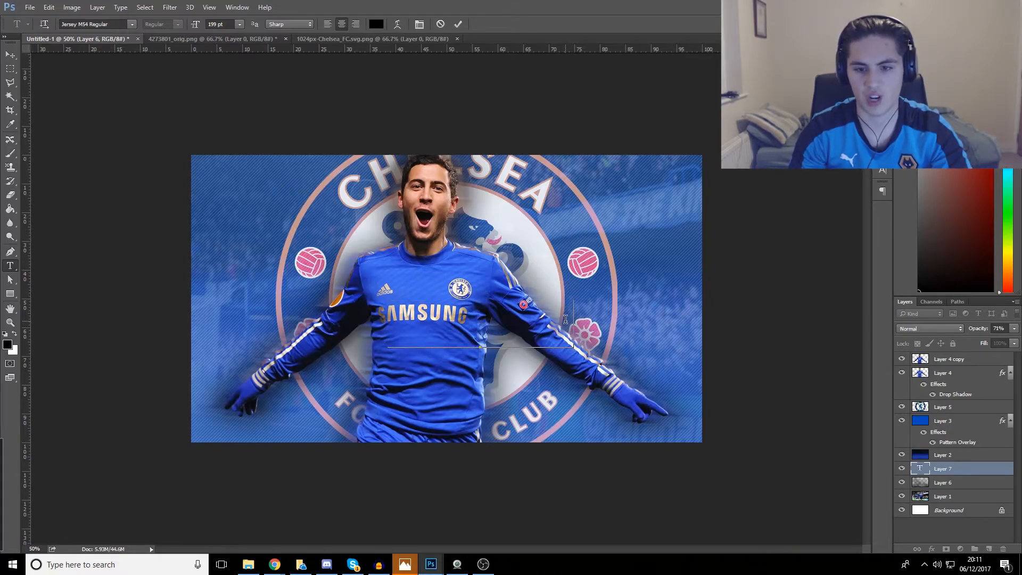
Bring the CHELSEA text layer to the top of the layer stack and place the title across the player's chest
{"action": "left_click", "coordinate": [11, 55]}
{"action": "left_click_drag", "start_coordinate": [969, 474], "coordinate": [953, 354]}
{"action": "left_click_drag", "start_coordinate": [543, 327], "coordinate": [429, 320]}
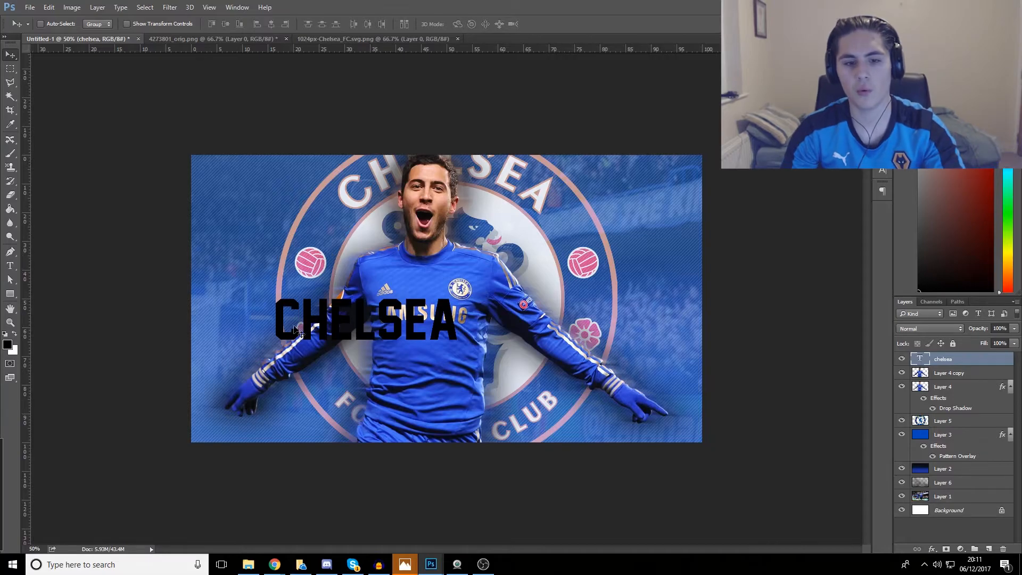
Scale the CHELSEA title proportionally to about 200% and tilt it about -7.13° so it rises to the right
{"action": "key", "text": "ctrl+t"}
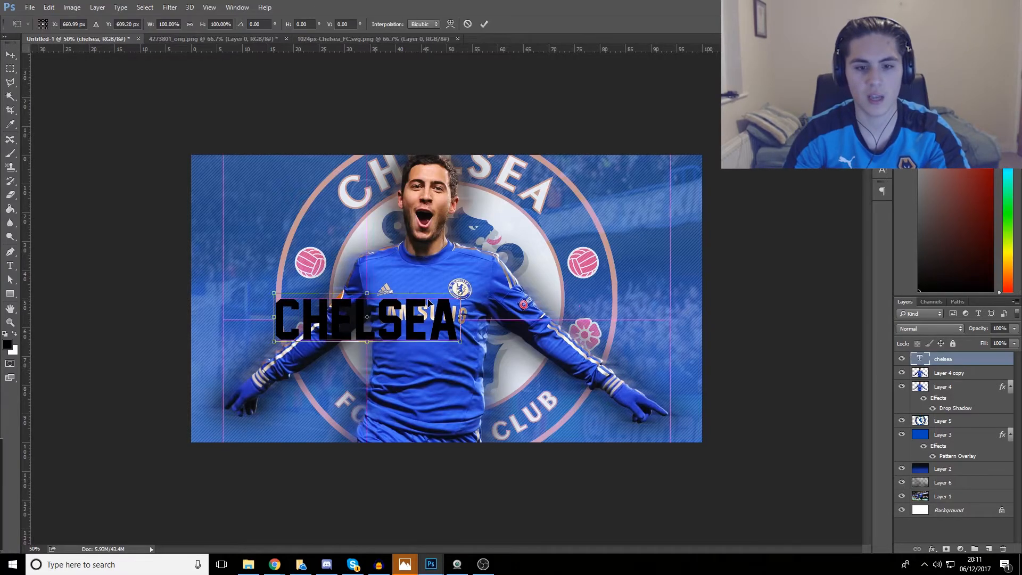
{"action": "left_click_drag", "start_coordinate": [475, 289], "coordinate": [639, 229]}
{"action": "left_click_drag", "start_coordinate": [652, 362], "coordinate": [655, 334]}
{"action": "left_click_drag", "start_coordinate": [571, 308], "coordinate": [611, 360]}
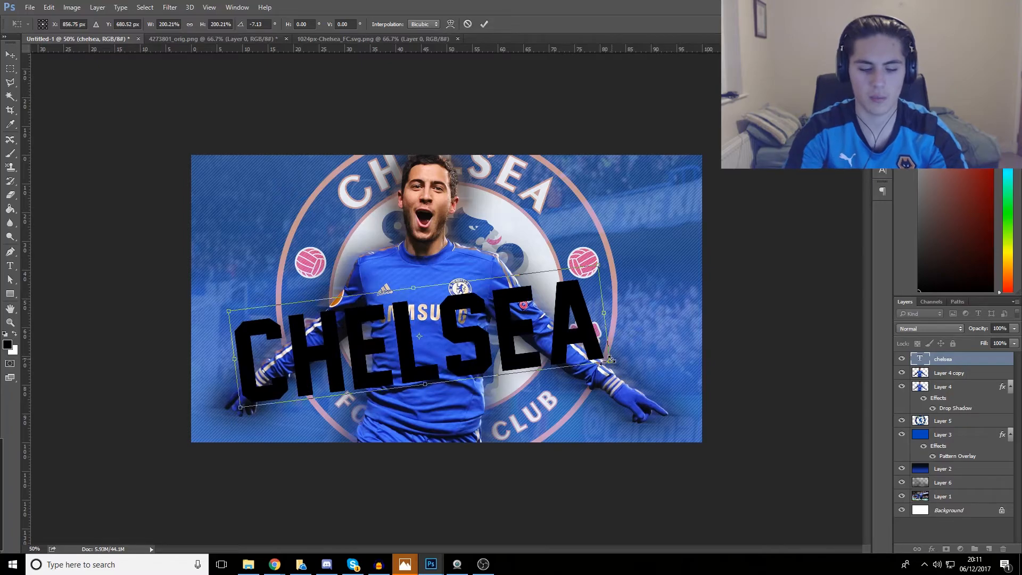
{"action": "key", "text": "Return"}
Centre the CHELSEA title on the canvas both ways, deselect, and lower it below the shirt sponsor
{"action": "key", "text": "ctrl+a"}
{"action": "left_click", "coordinate": [271, 24]}
{"action": "left_click", "coordinate": [230, 23]}
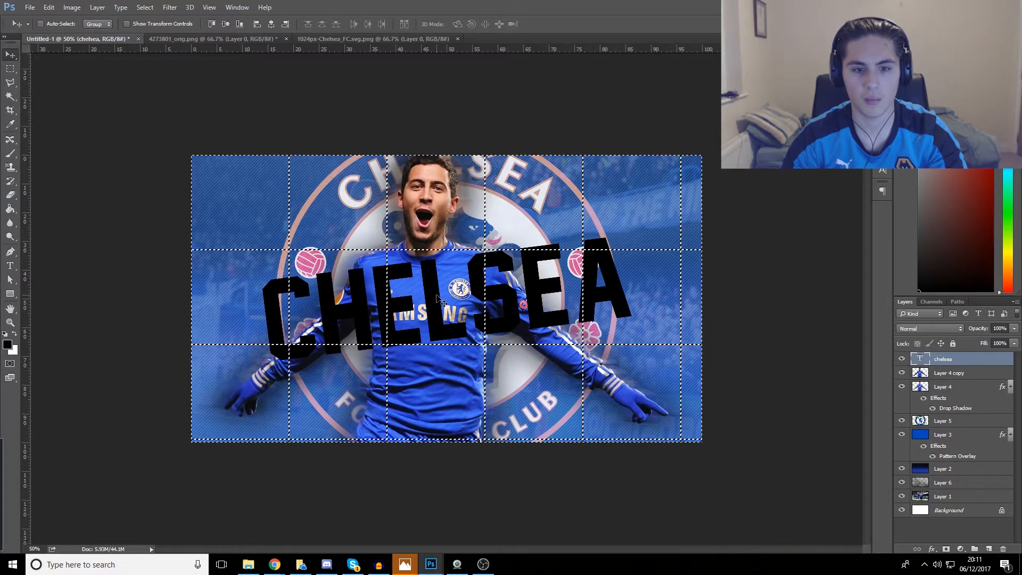
{"action": "key", "text": "ctrl+d"}
{"action": "left_click_drag", "start_coordinate": [438, 310], "coordinate": [435, 364]}
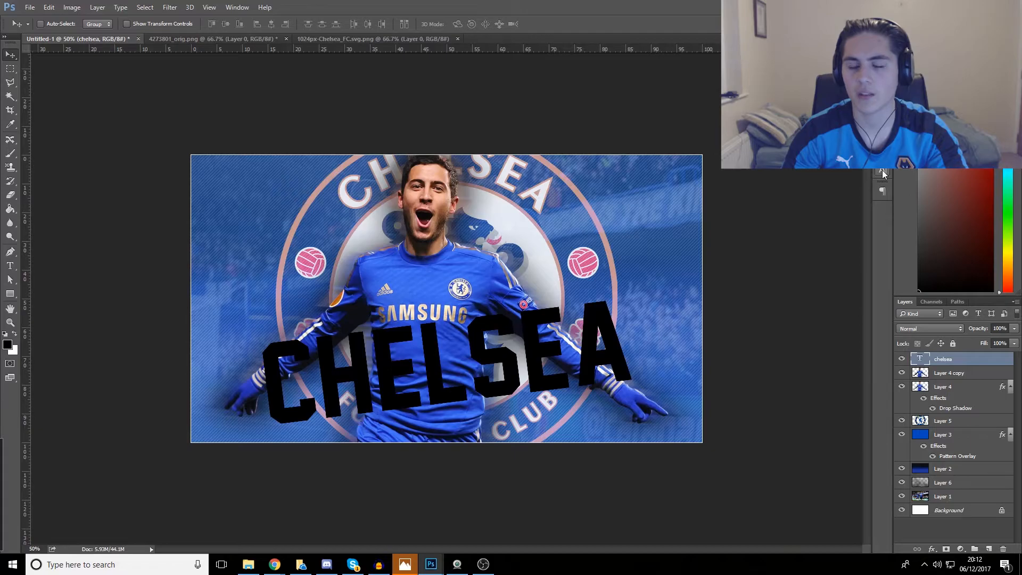
Set the CHELSEA title's tracking to 0 after trying 480, and undo a trial vertical scale of 75%
{"action": "left_click", "coordinate": [237, 7]}
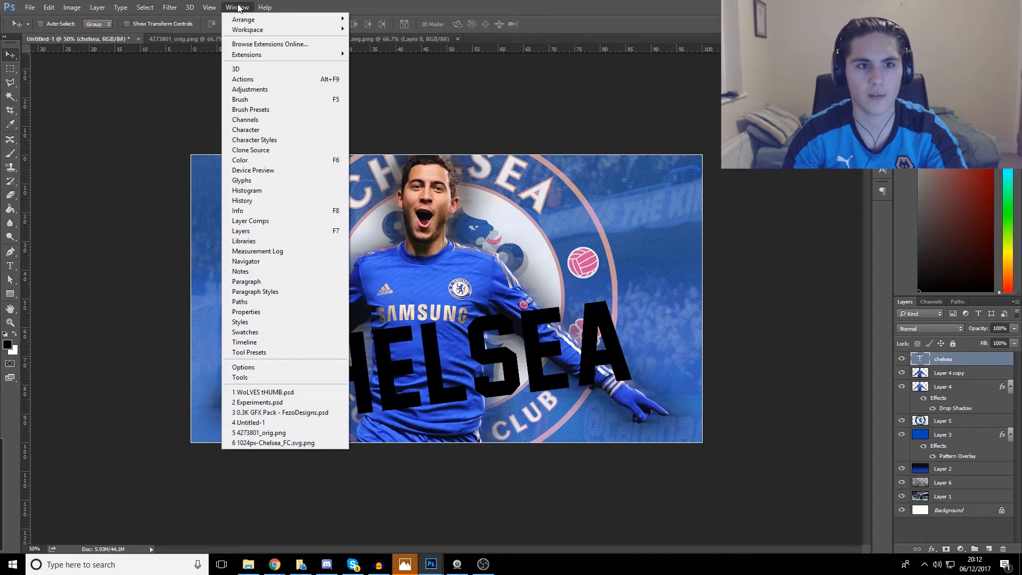
{"action": "left_click", "coordinate": [260, 131]}
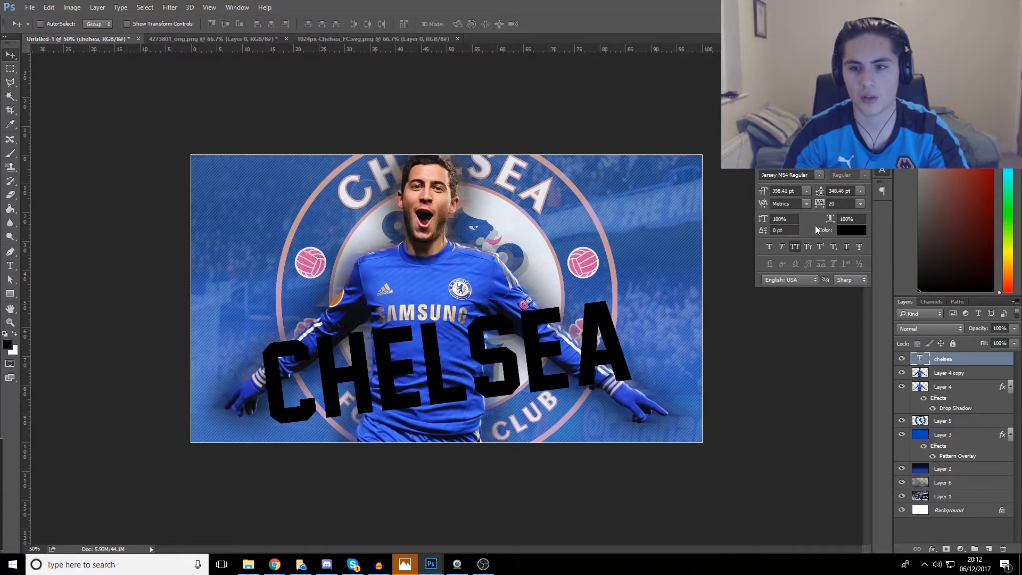
{"action": "left_click", "coordinate": [825, 204]}
{"action": "type", "text": "480"}
{"action": "key", "text": "Return"}
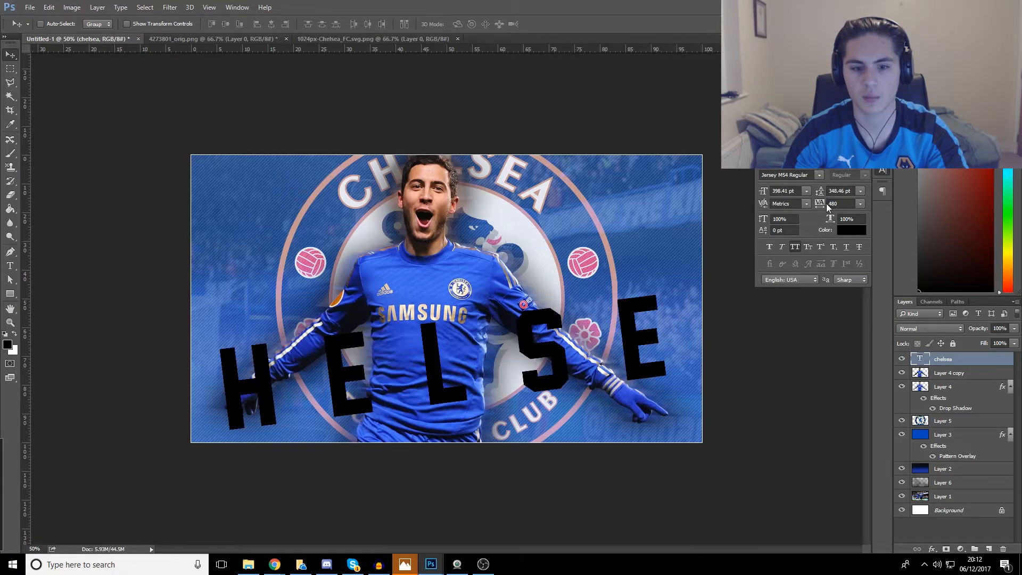
{"action": "left_click_drag", "start_coordinate": [823, 205], "coordinate": [765, 222]}
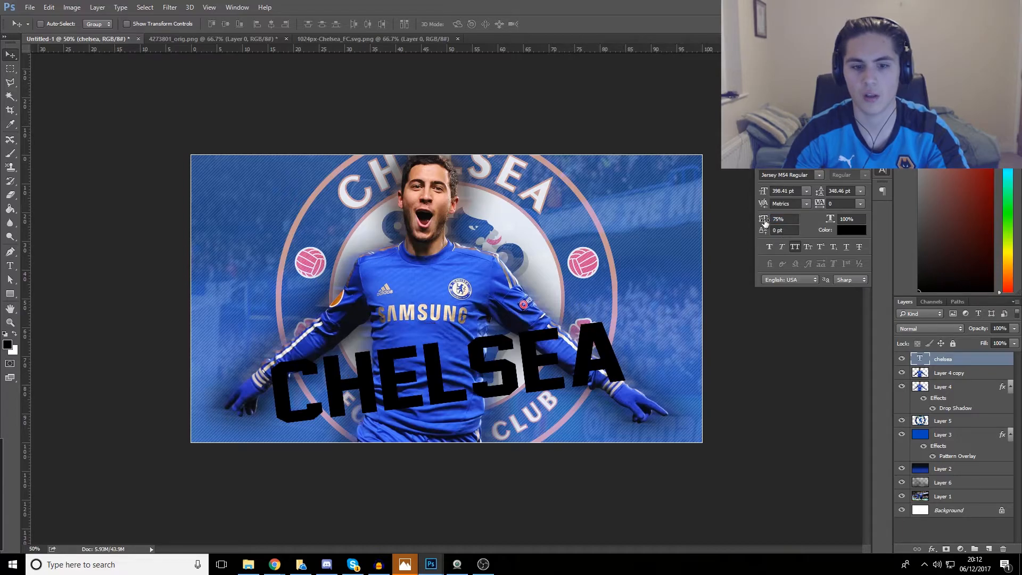
{"action": "key", "text": "ctrl+z"}
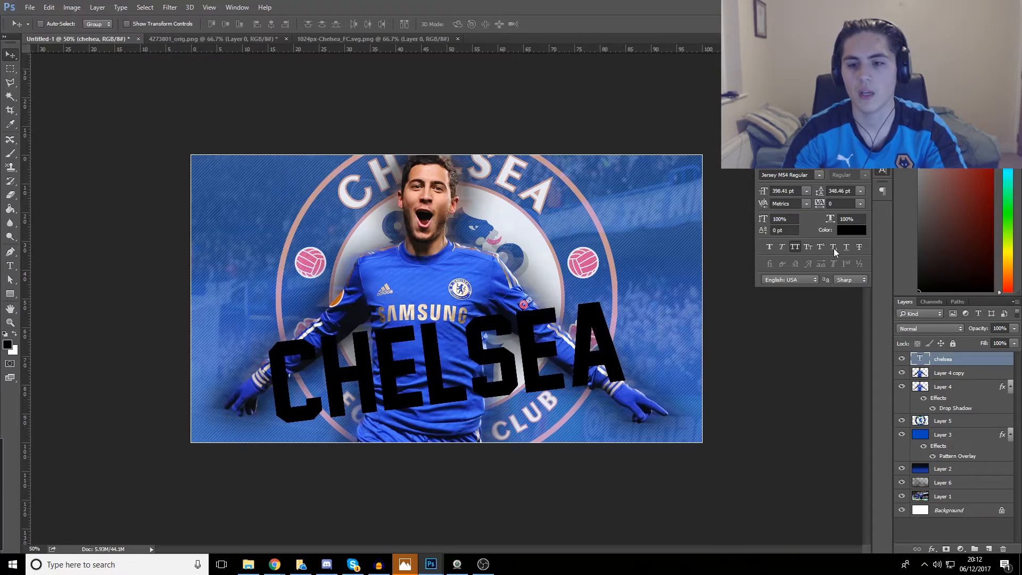
Change the CHELSEA title's text colour to white (ffffff)
{"action": "left_click", "coordinate": [847, 230]}
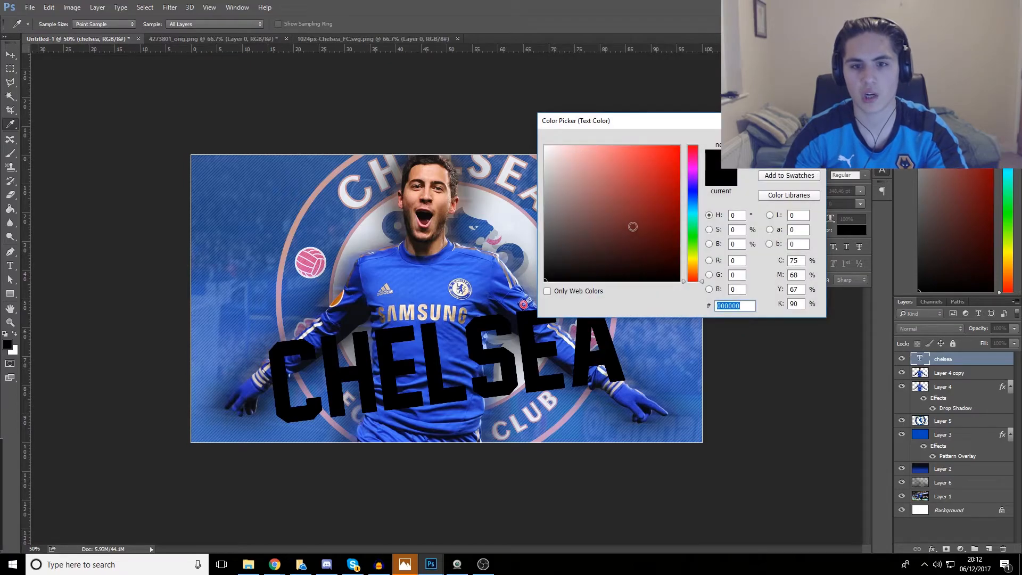
{"action": "type", "text": "ffffff"}
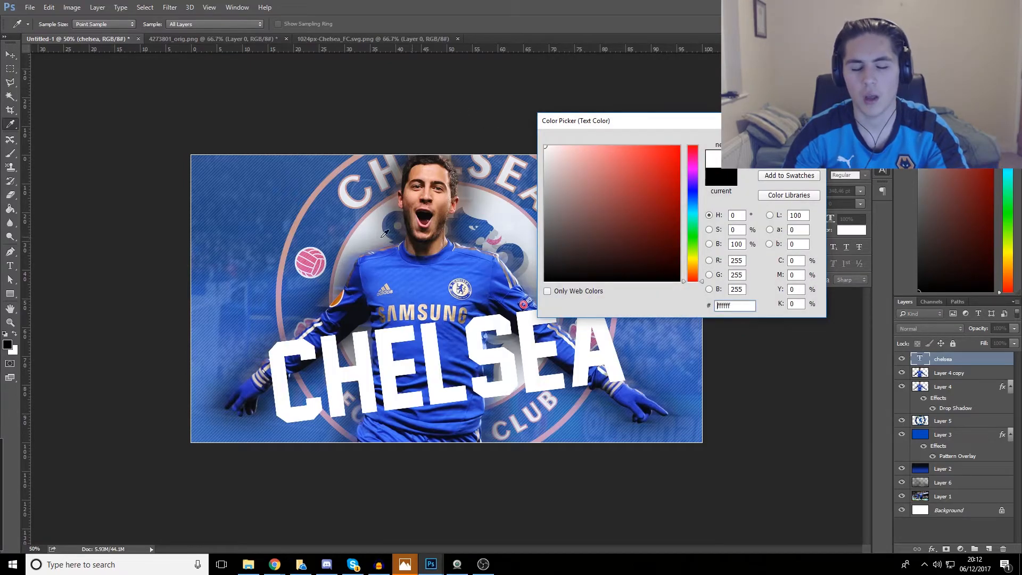
{"action": "key", "text": "Return"}
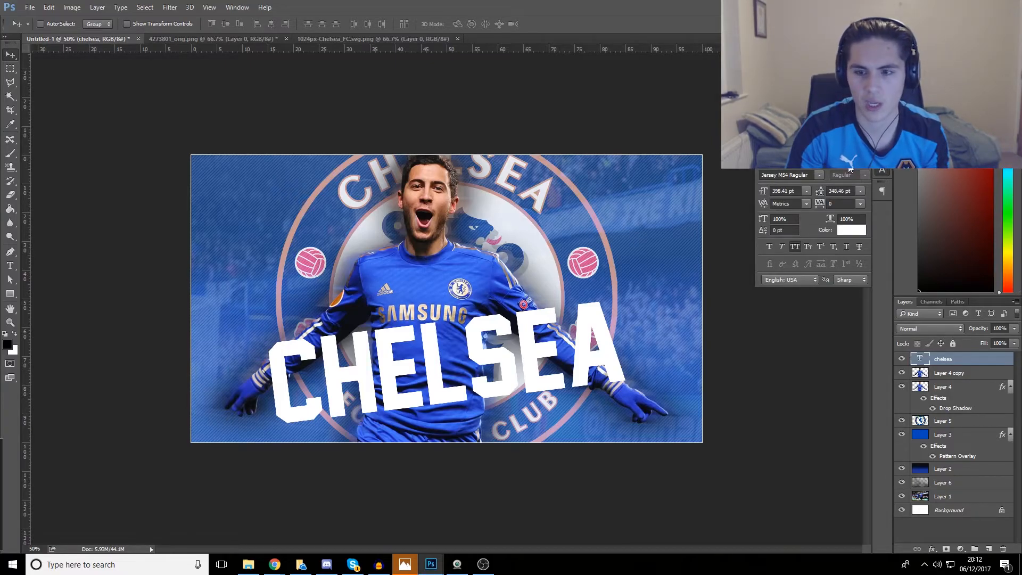
Try faux bold on the CHELSEA title, turn it off again, and apply faux italic
{"action": "left_click", "coordinate": [780, 248]}
{"action": "left_click", "coordinate": [780, 249]}
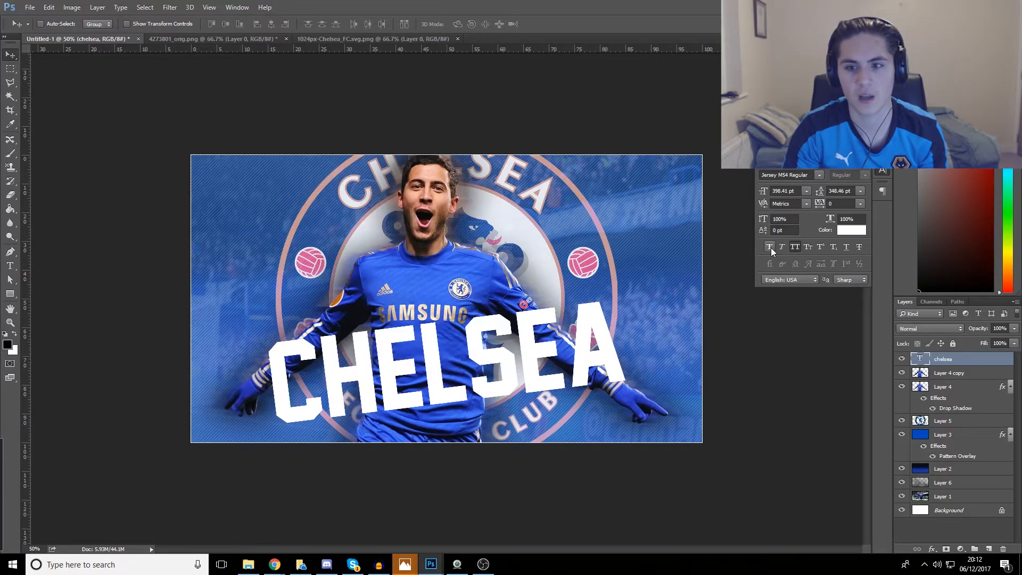
{"action": "left_click", "coordinate": [769, 248]}
{"action": "left_click", "coordinate": [769, 248]}
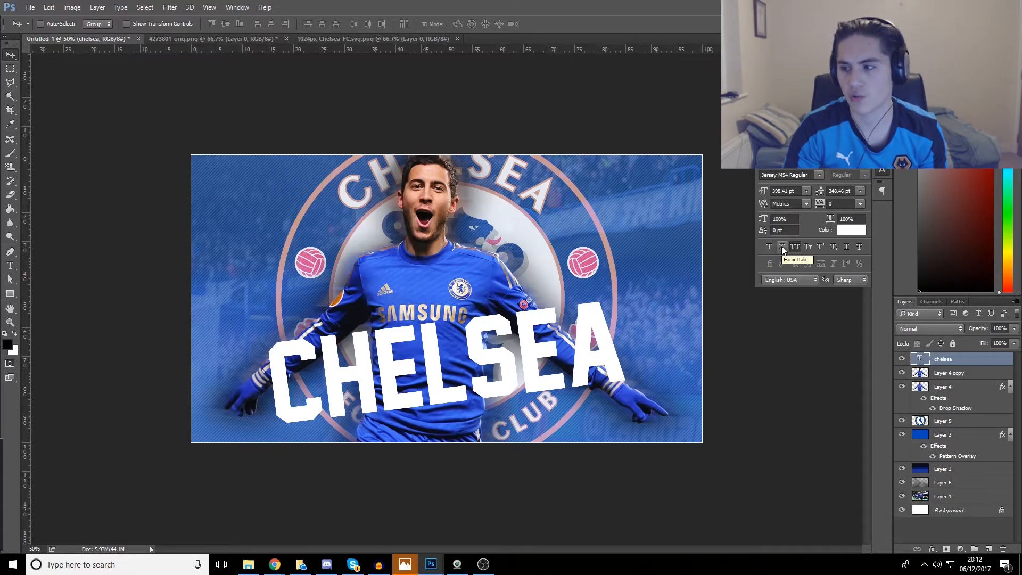
{"action": "left_click", "coordinate": [781, 248]}
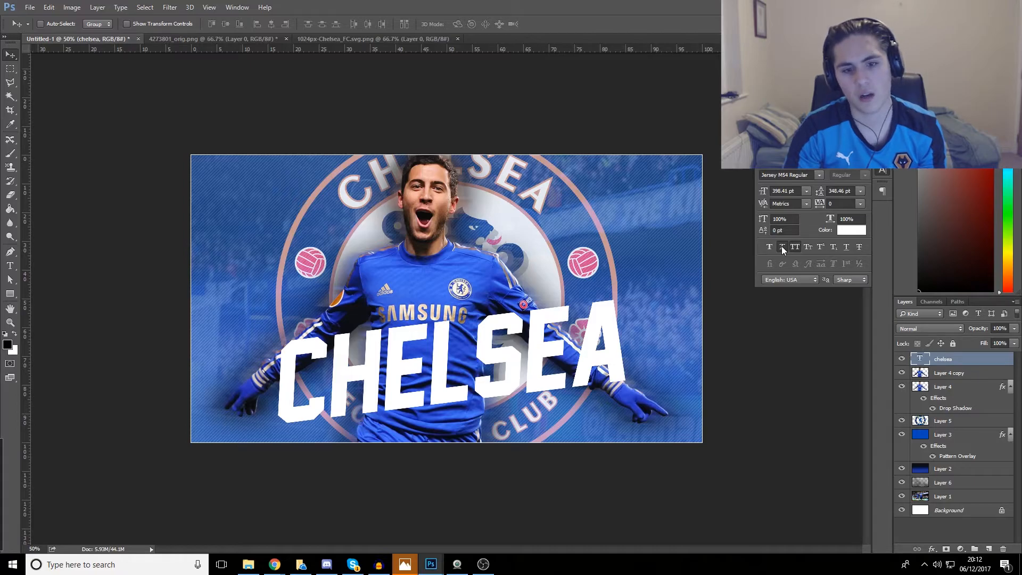
Align the slanted CHELSEA title to the canvas's horizontal centre, deselect, and close the character settings
{"action": "key", "text": "ctrl+apostrophe"}
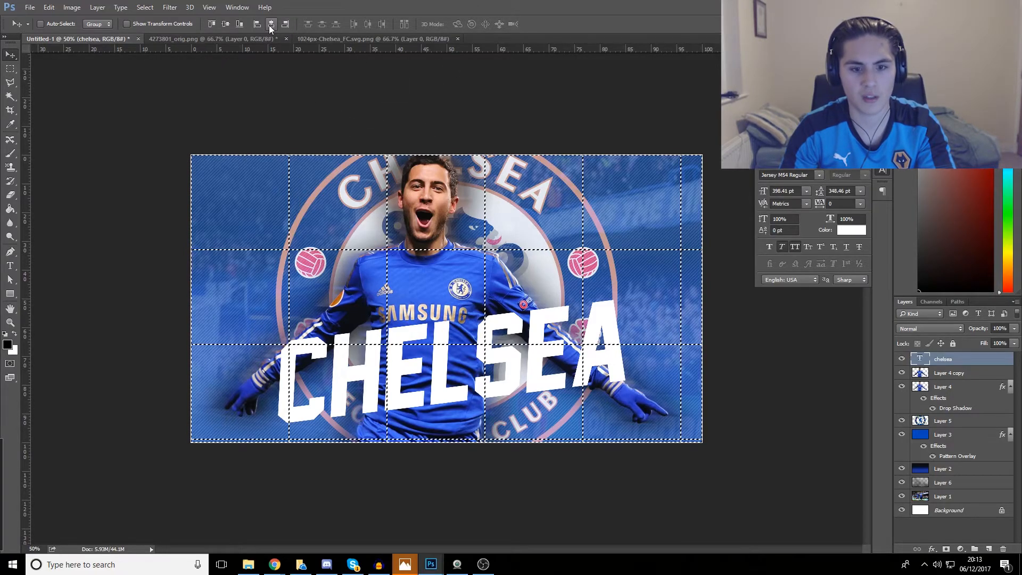
{"action": "key", "text": "ctrl+apostrophe"}
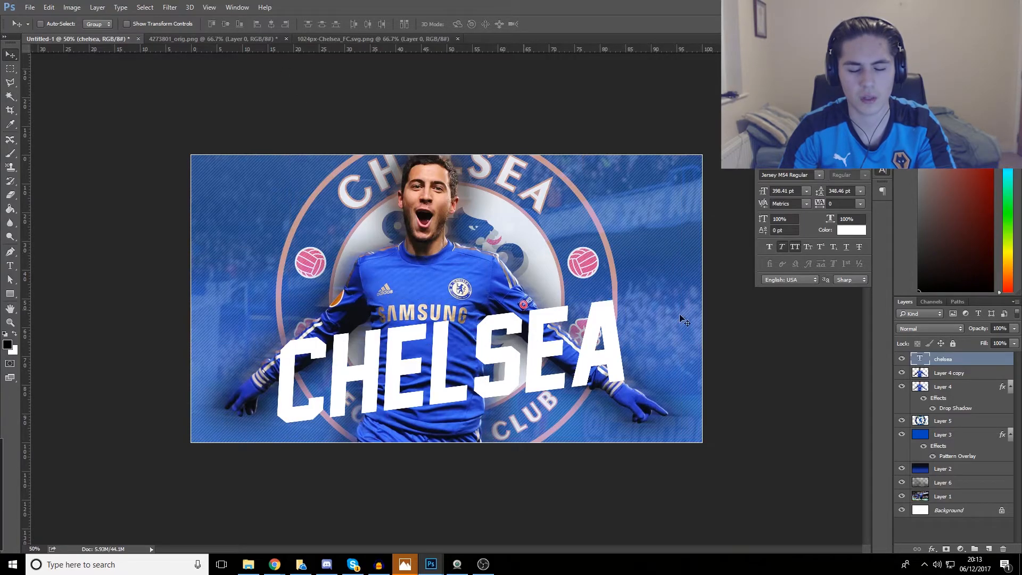
{"action": "left_click", "coordinate": [882, 171]}
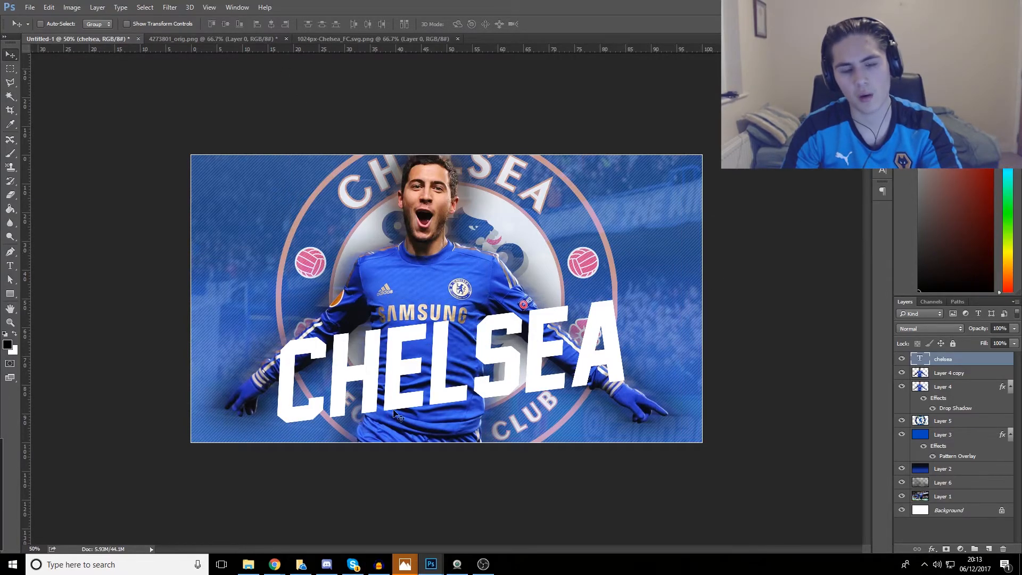
Add an outside stroke in dark blue 00078a to the CHELSEA text layer
{"action": "double_click", "coordinate": [985, 365]}
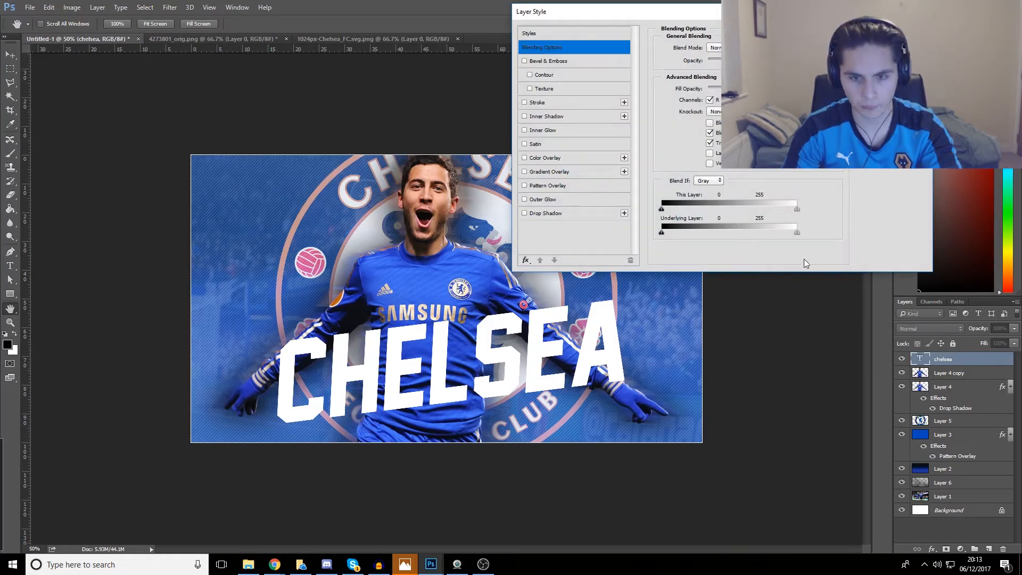
{"action": "left_click", "coordinate": [524, 213]}
{"action": "left_click", "coordinate": [525, 213]}
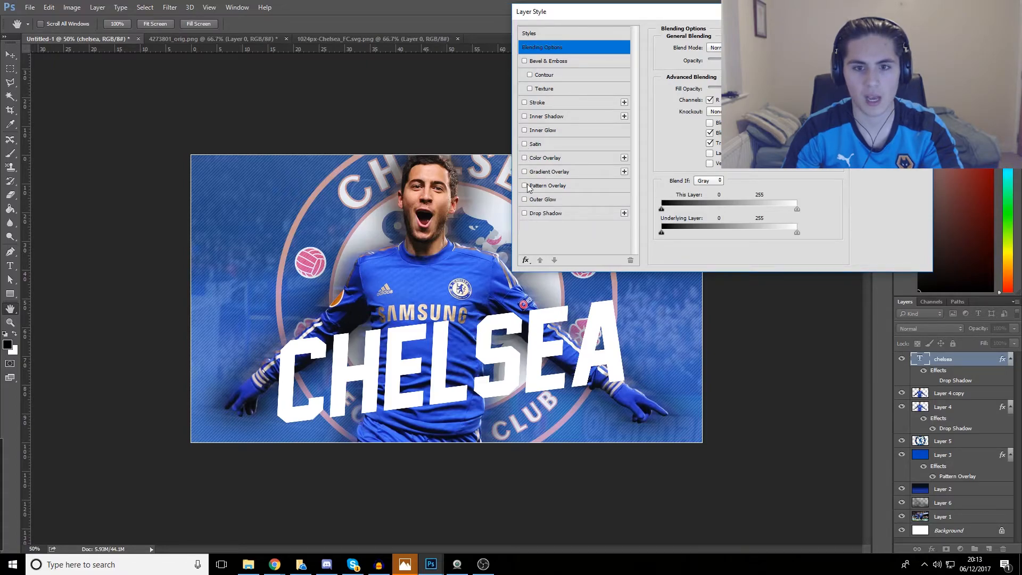
{"action": "left_click", "coordinate": [525, 103]}
{"action": "left_click", "coordinate": [536, 104]}
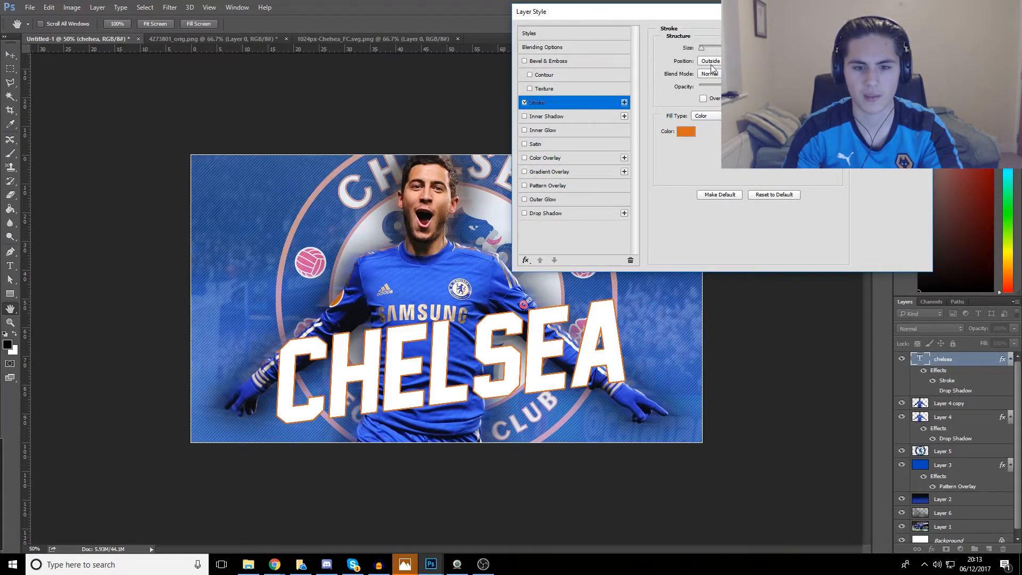
{"action": "left_click", "coordinate": [685, 132]}
{"action": "left_click", "coordinate": [693, 191]}
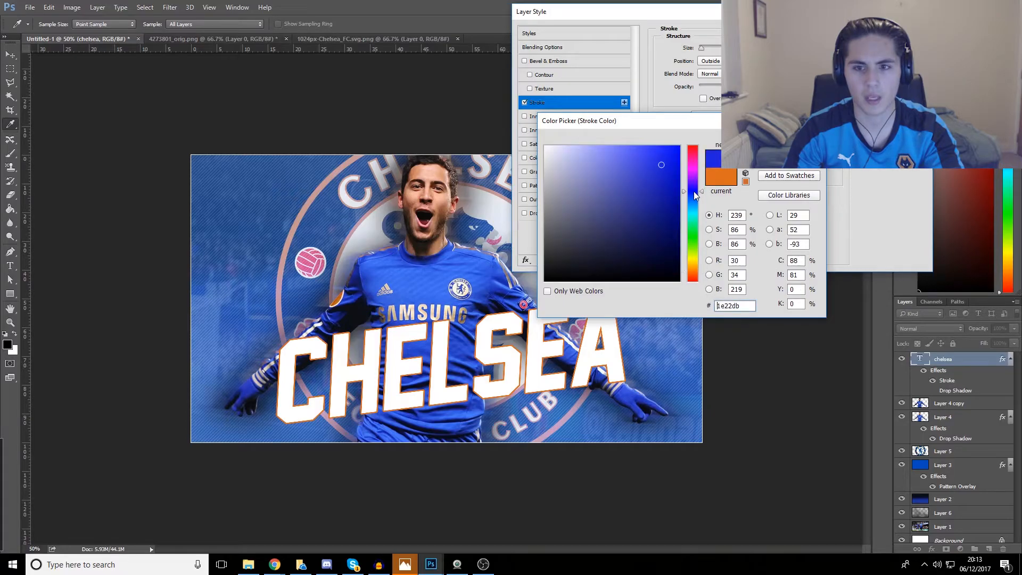
{"action": "left_click", "coordinate": [680, 207]}
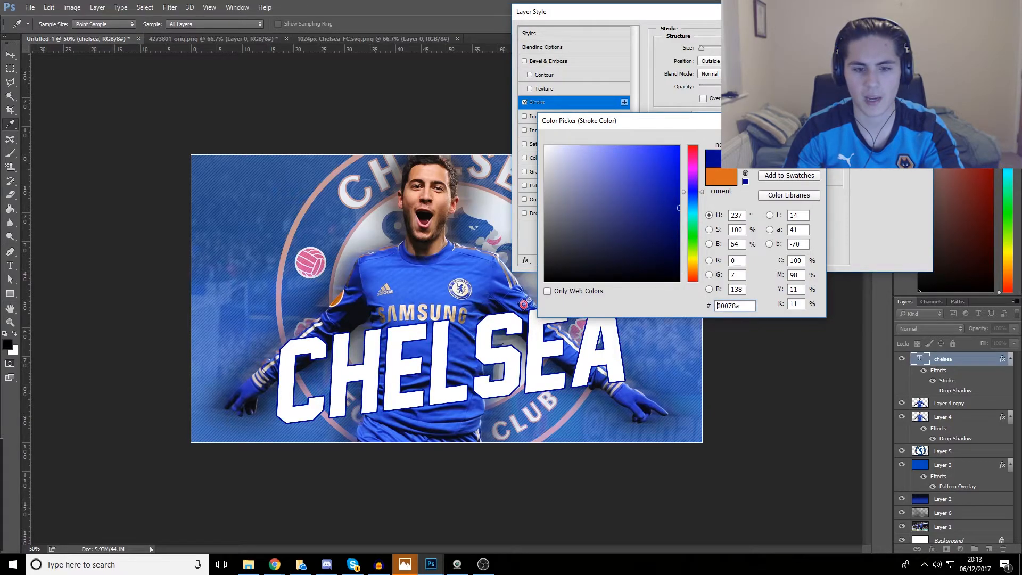
{"action": "key", "text": "Return"}
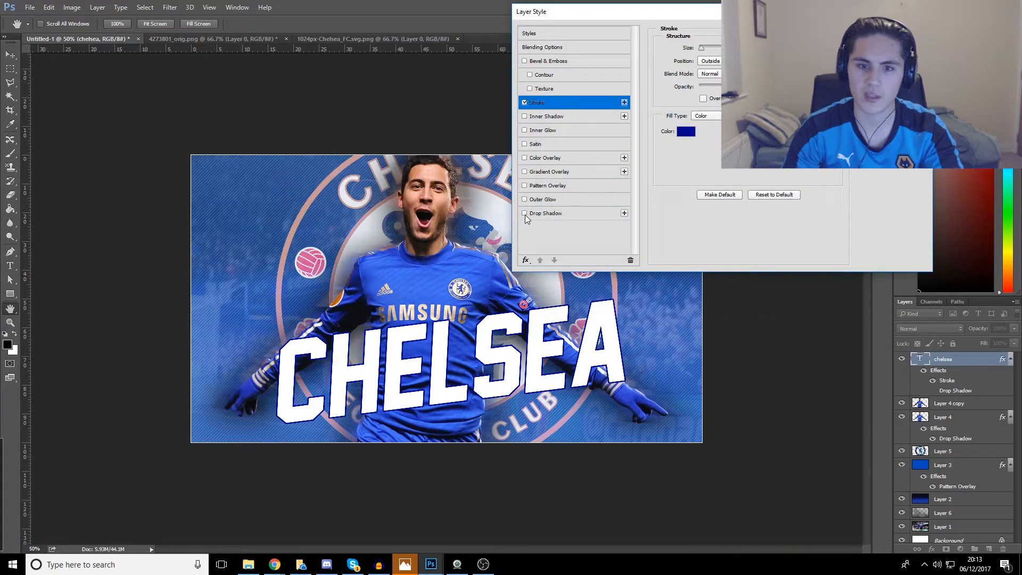
Add a drop shadow to the CHELSEA title and raise its size and spread into a heavy black shadow
{"action": "left_click", "coordinate": [525, 214]}
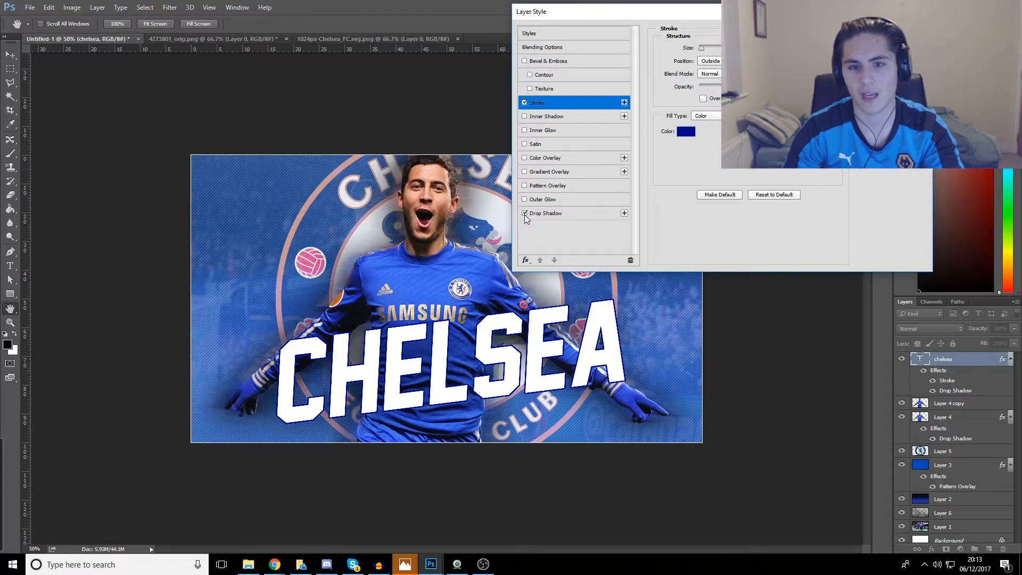
{"action": "left_click", "coordinate": [554, 214]}
{"action": "left_click_drag", "start_coordinate": [726, 61], "coordinate": [748, 61]}
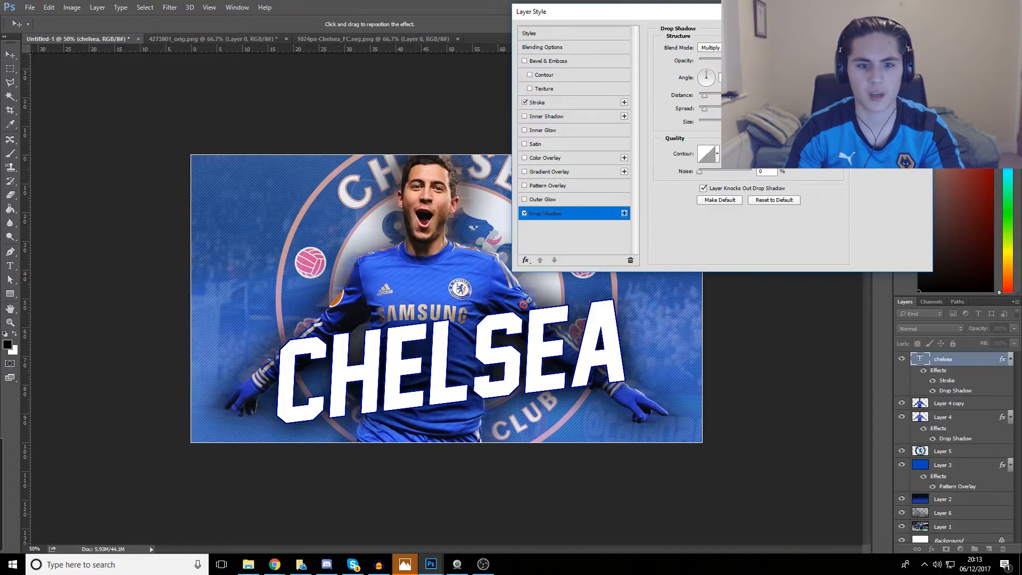
{"action": "mouse_move", "coordinate": [727, 121]}
{"action": "left_mouse_down"}
{"action": "mouse_move", "coordinate": [739, 122]}
{"action": "mouse_move", "coordinate": [718, 110]}
{"action": "left_mouse_up"}
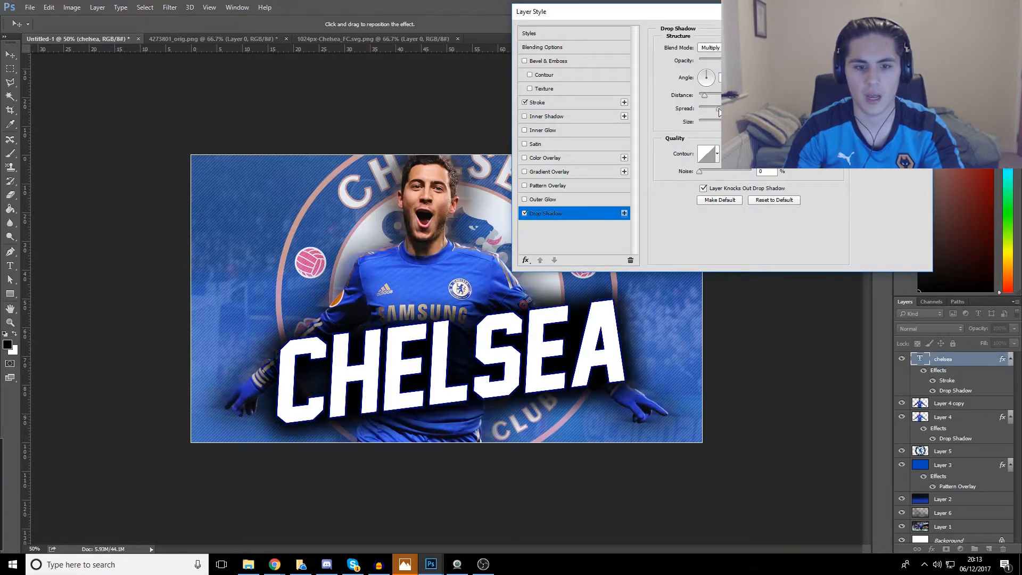
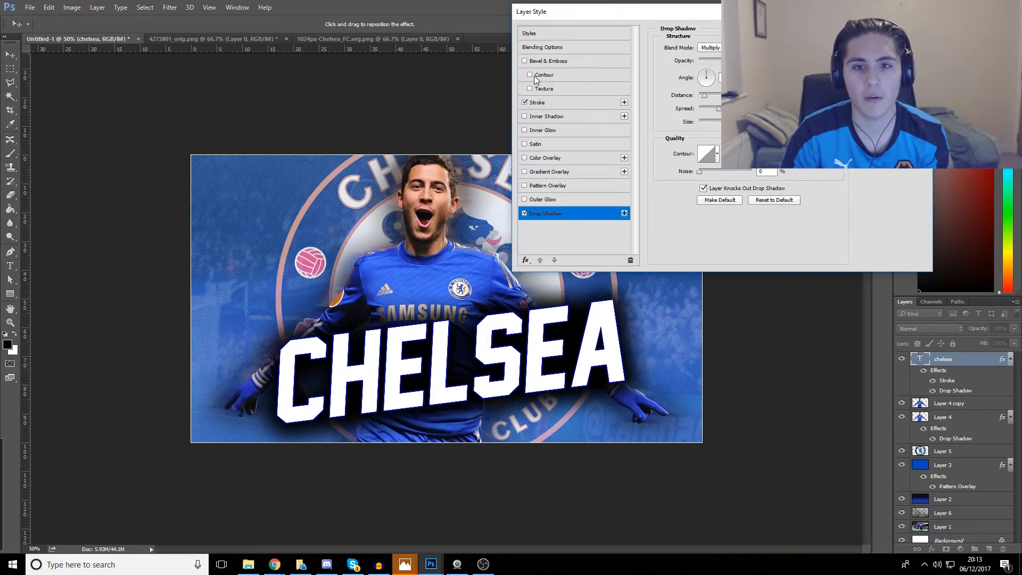
Enable Bevel & Emboss on the CHELSEA title and fine-tune the bevel size
{"action": "left_click", "coordinate": [525, 61]}
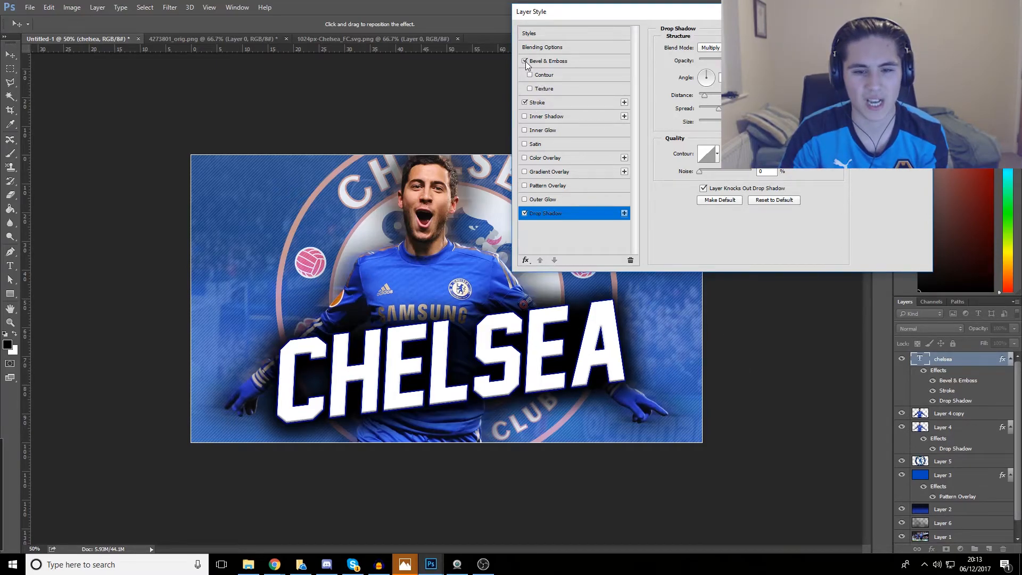
{"action": "left_click", "coordinate": [525, 61]}
{"action": "left_click", "coordinate": [526, 62]}
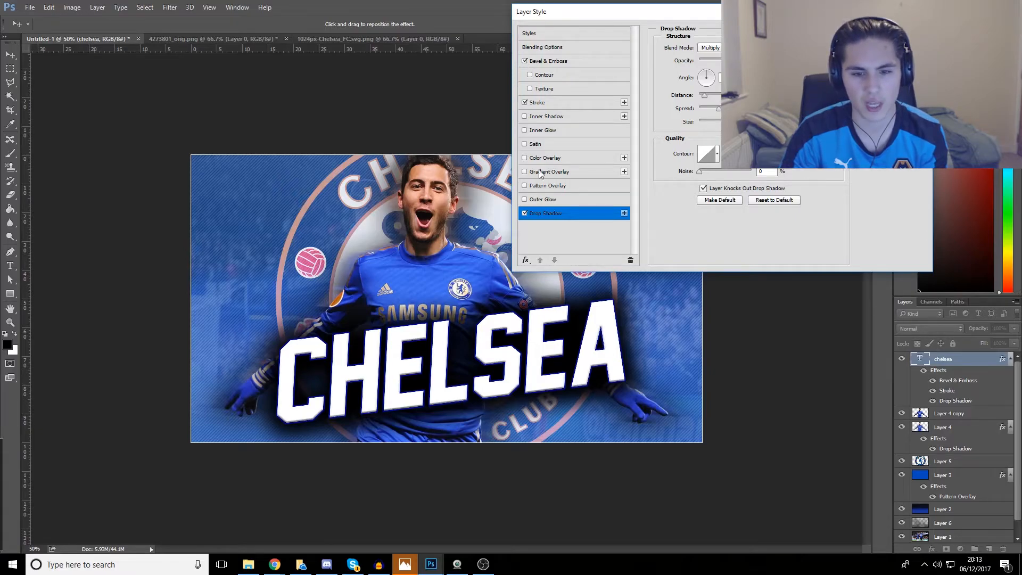
{"action": "left_click", "coordinate": [578, 64]}
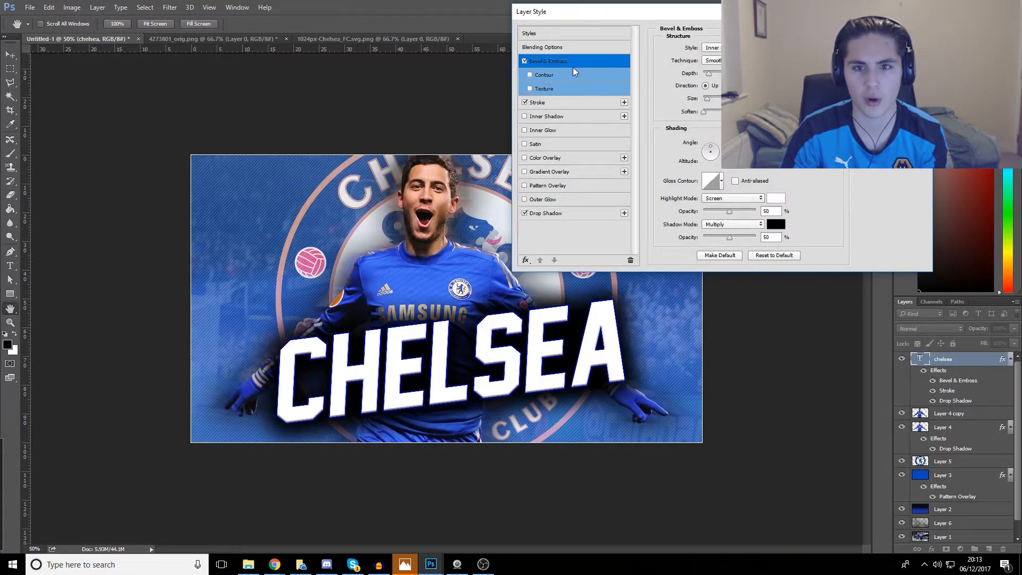
{"action": "mouse_move", "coordinate": [709, 101]}
{"action": "left_mouse_down"}
{"action": "mouse_move", "coordinate": [729, 101]}
{"action": "mouse_move", "coordinate": [719, 102]}
{"action": "left_mouse_up"}
{"action": "left_click_drag", "start_coordinate": [721, 104], "coordinate": [708, 98]}
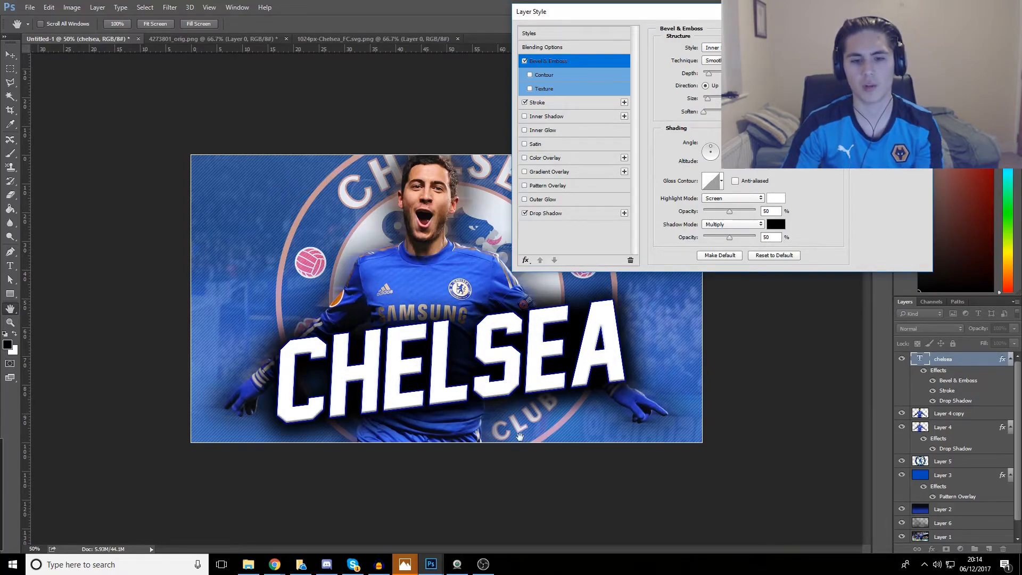
Try a pattern overlay on the CHELSEA title and turn it off again
{"action": "left_click", "coordinate": [525, 185]}
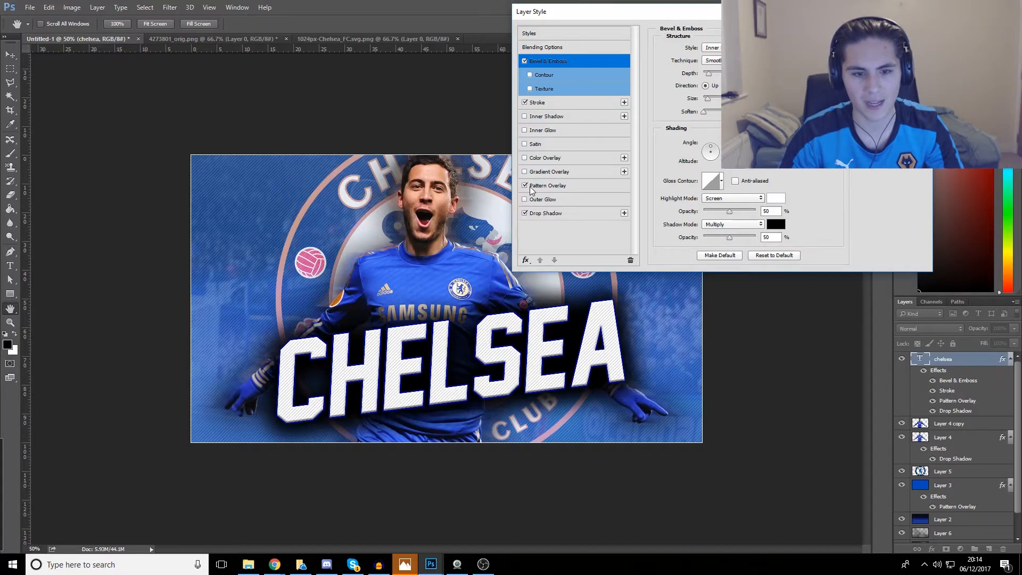
{"action": "left_click", "coordinate": [540, 185]}
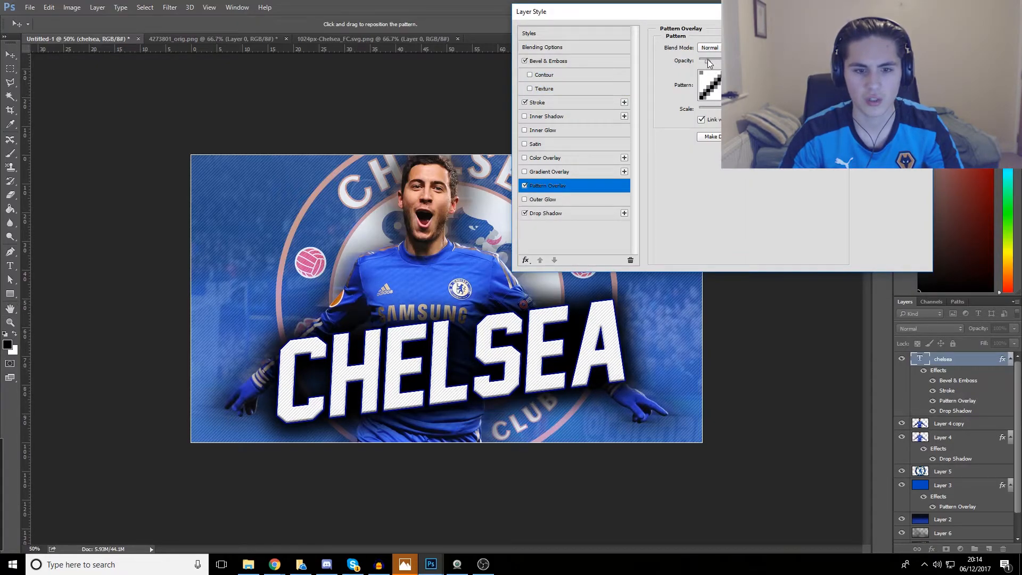
{"action": "left_click", "coordinate": [525, 185]}
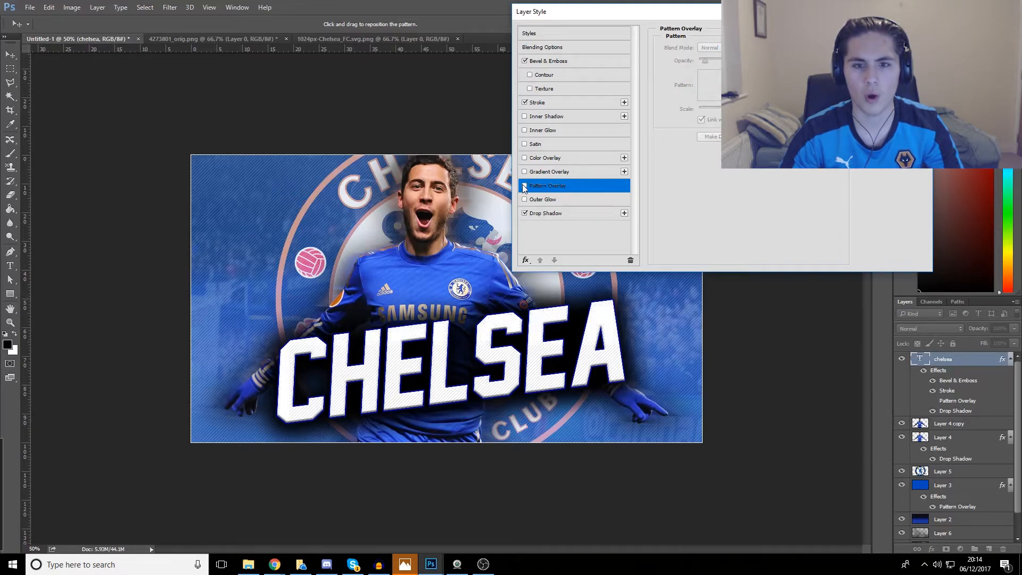
Add a linear gradient overlay to the CHELSEA title, running from light grey to white
{"action": "left_click", "coordinate": [525, 171]}
{"action": "left_click", "coordinate": [538, 172]}
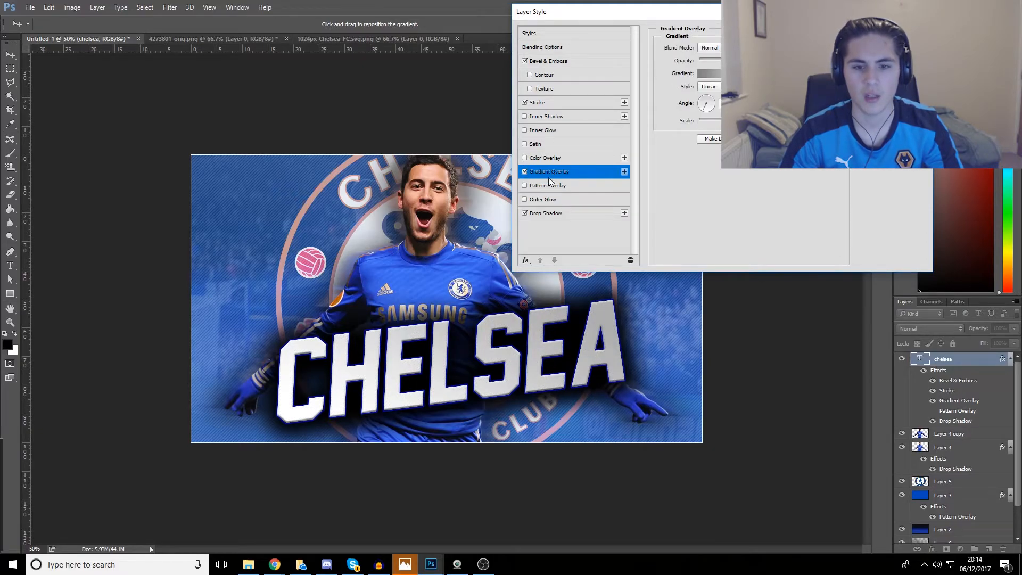
{"action": "left_click", "coordinate": [710, 73]}
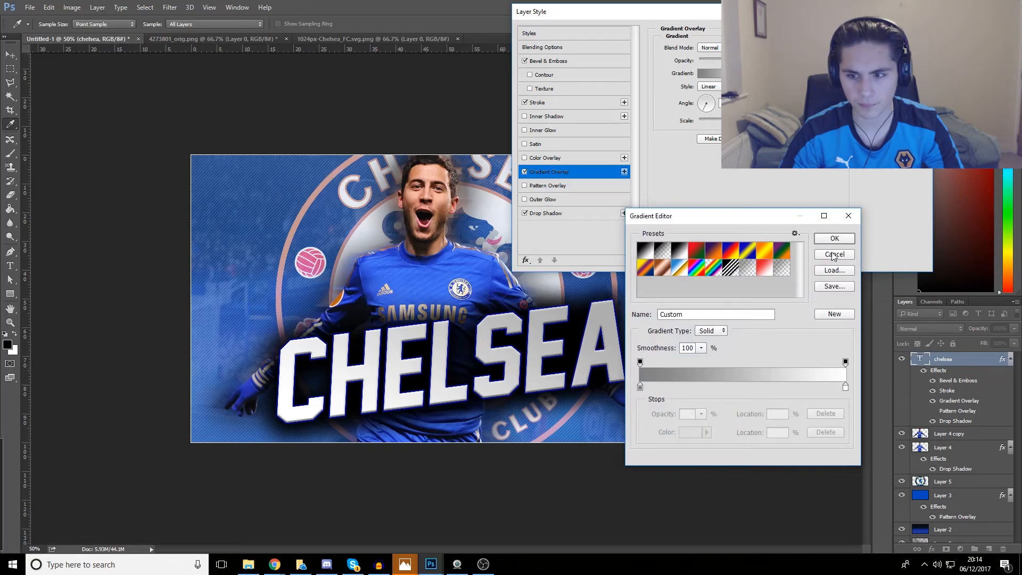
{"action": "left_click", "coordinate": [832, 240]}
{"action": "left_click", "coordinate": [710, 74]}
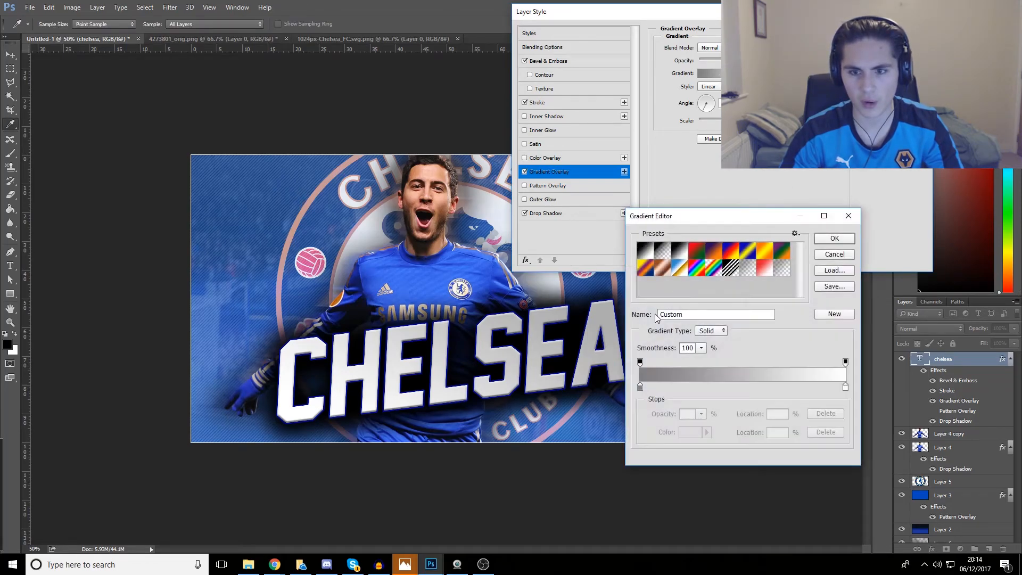
{"action": "double_click", "coordinate": [641, 387]}
{"action": "left_click", "coordinate": [546, 182]}
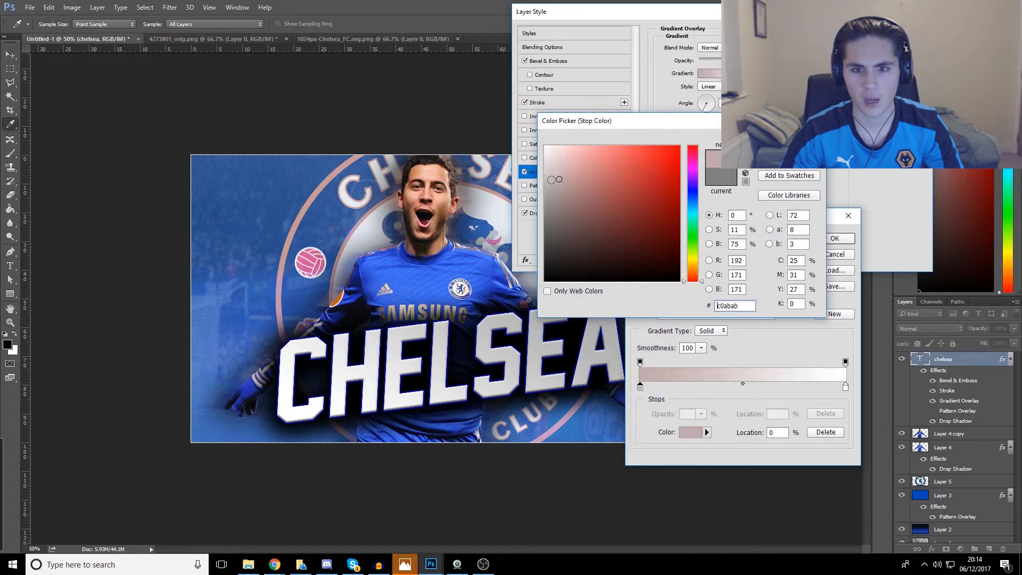
{"action": "left_click", "coordinate": [790, 138]}
{"action": "left_click", "coordinate": [835, 238]}
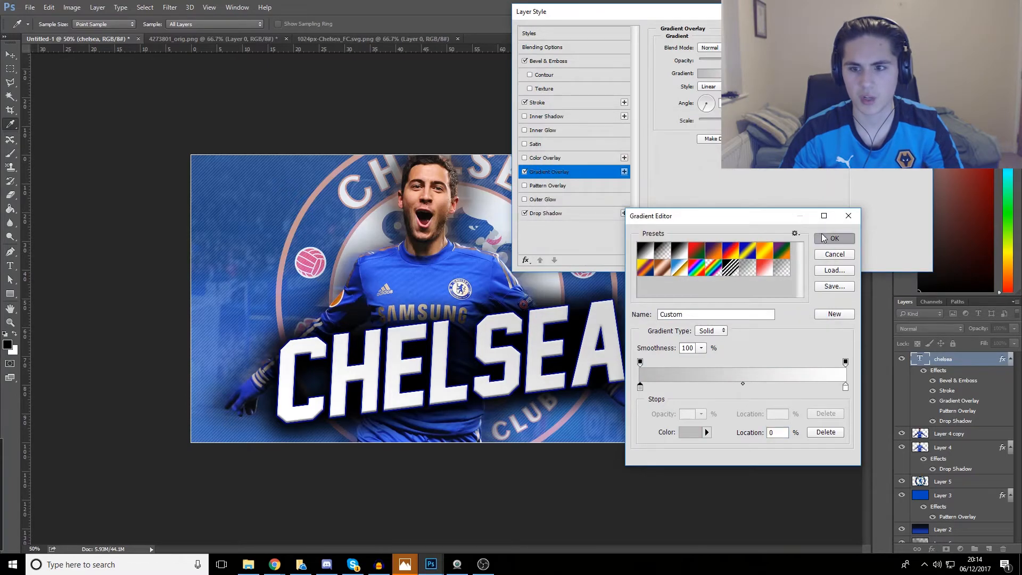
Rotate the CHELSEA title's gradient overlay angle, using the Wolves thumbnail as reference, and apply the layer style
{"action": "left_click_drag", "start_coordinate": [708, 109], "coordinate": [710, 111]}
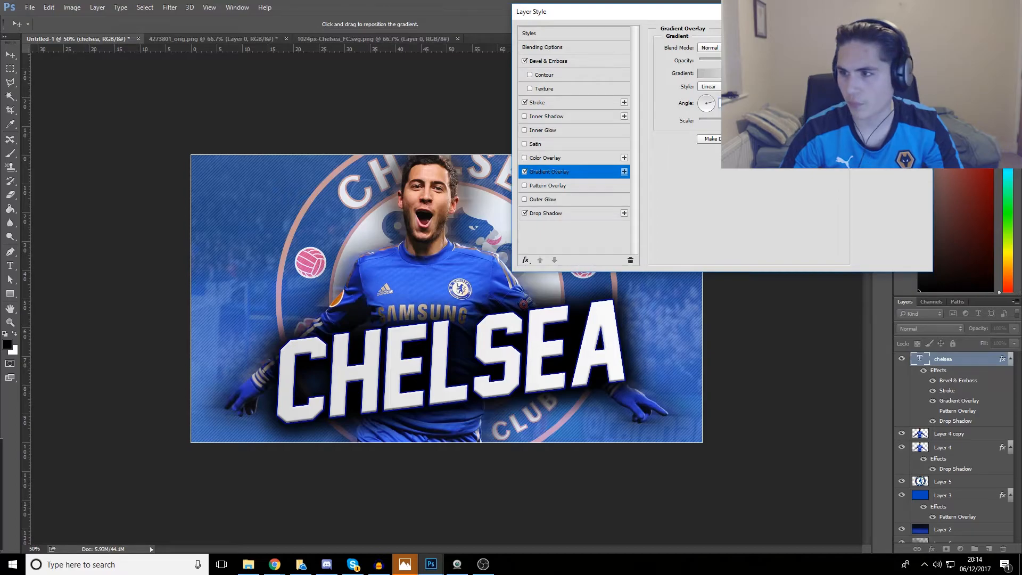
{"action": "left_click_drag", "start_coordinate": [1021, 196], "coordinate": [176, 92]}
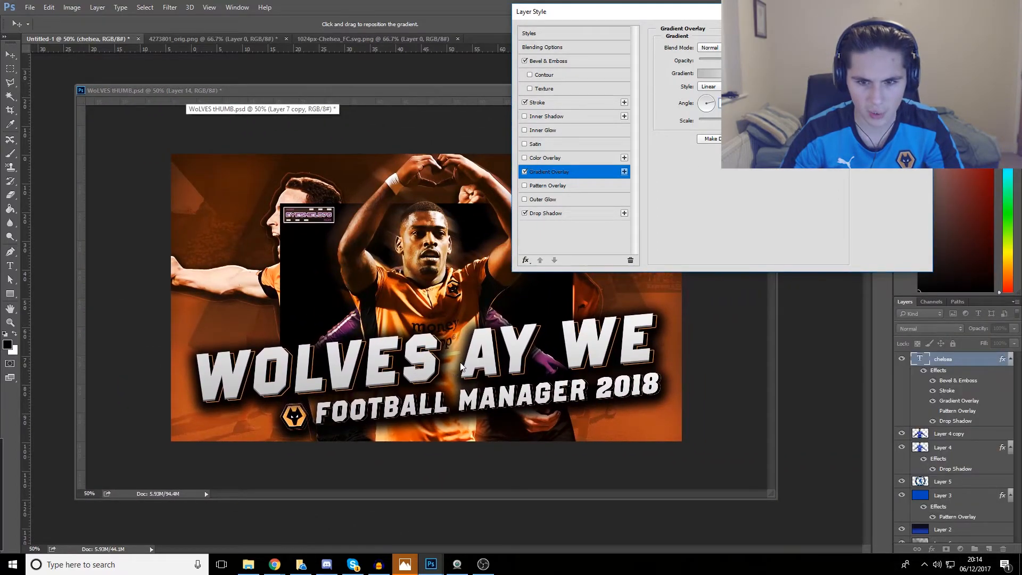
{"action": "left_click_drag", "start_coordinate": [313, 92], "coordinate": [1021, 93]}
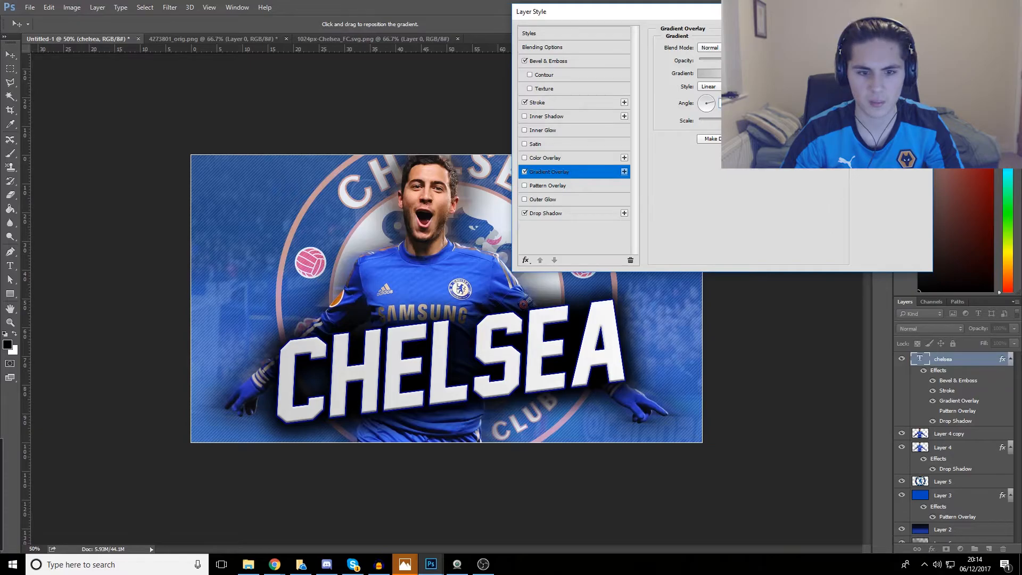
{"action": "left_click_drag", "start_coordinate": [711, 101], "coordinate": [699, 101]}
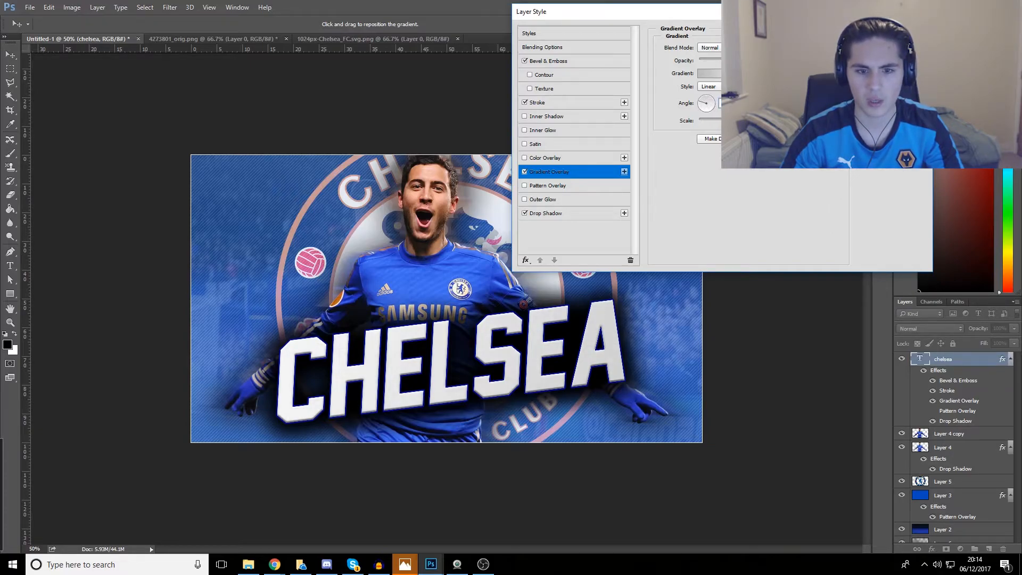
{"action": "left_click", "coordinate": [891, 33]}
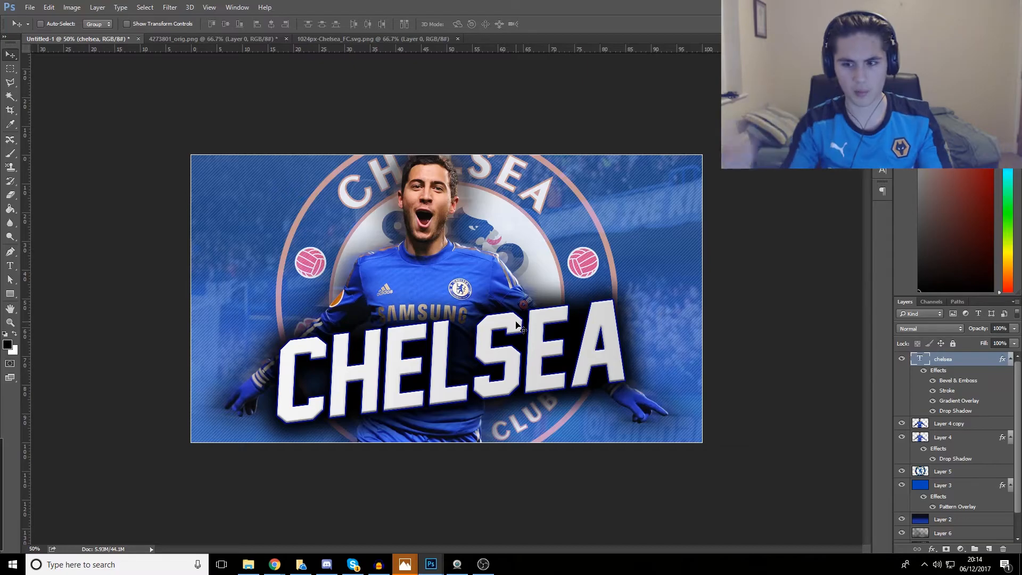
Move both Hazard render layers, Layer 4 and Layer 4 copy, slightly to the right together
{"action": "left_click", "coordinate": [968, 441]}
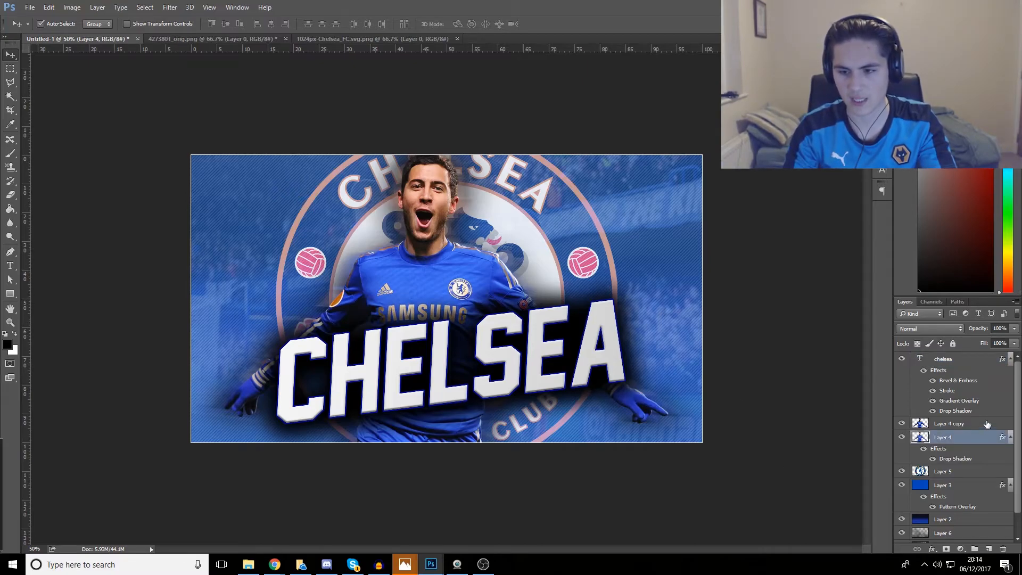
{"action": "left_click", "coordinate": [988, 424], "text": "shift"}
{"action": "left_click_drag", "start_coordinate": [429, 282], "coordinate": [442, 279]}
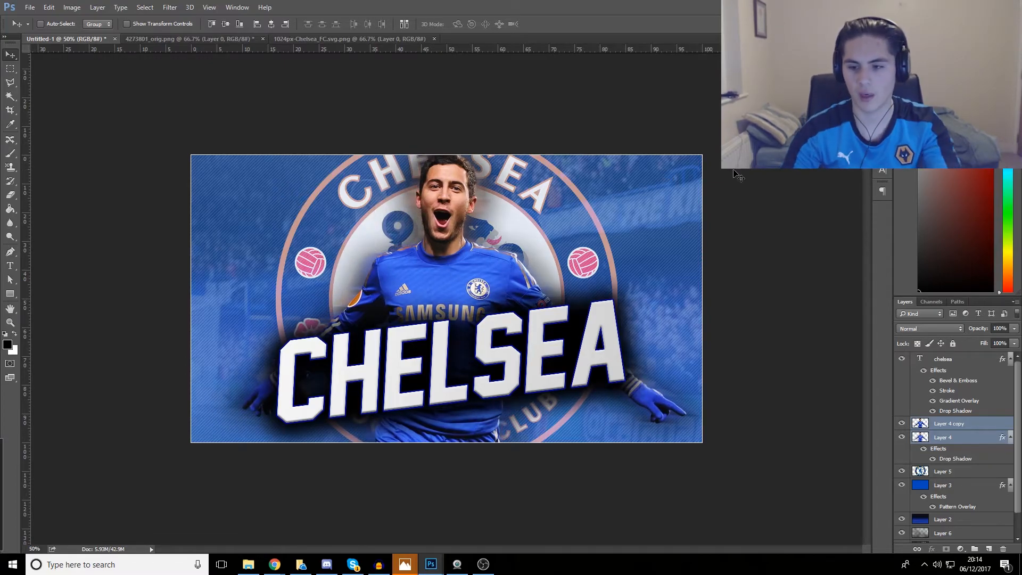
Examine the title styling in the Wolves thumbnail as a reference, toggling the visibility of its Layer 14
{"action": "left_click", "coordinate": [968, 361]}
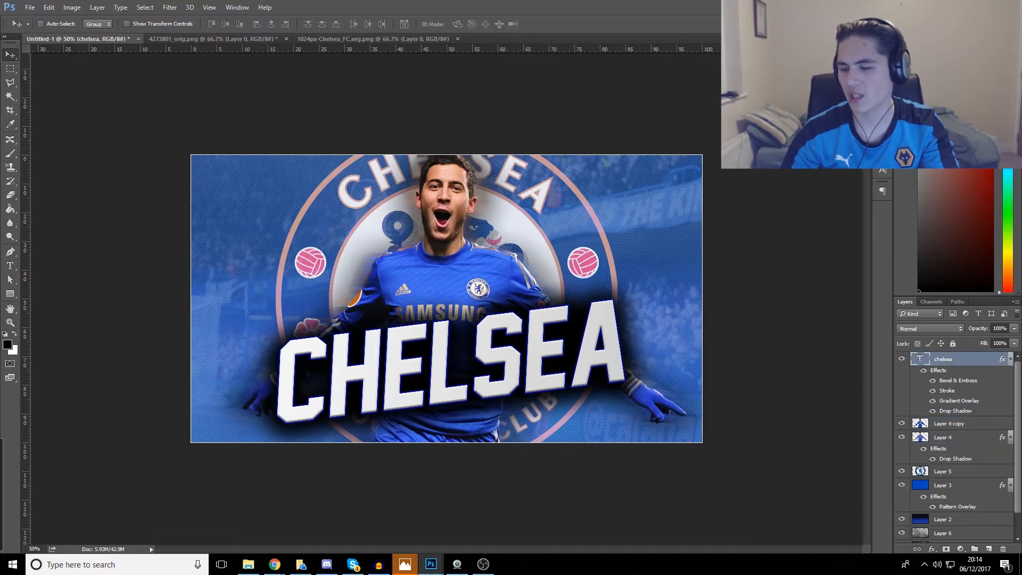
{"action": "left_click_drag", "start_coordinate": [1012, 134], "coordinate": [272, 105]}
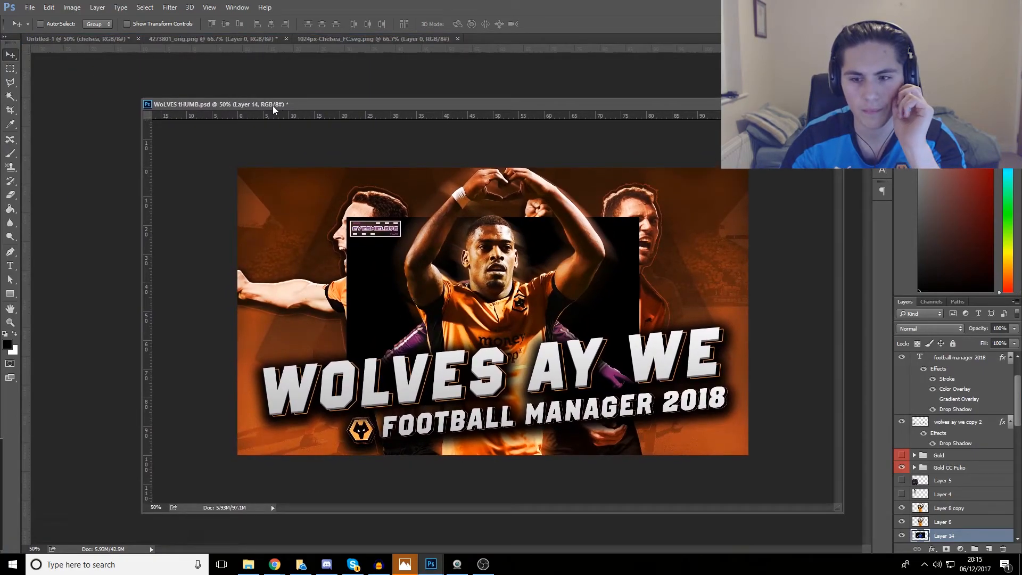
{"action": "left_click", "coordinate": [904, 537]}
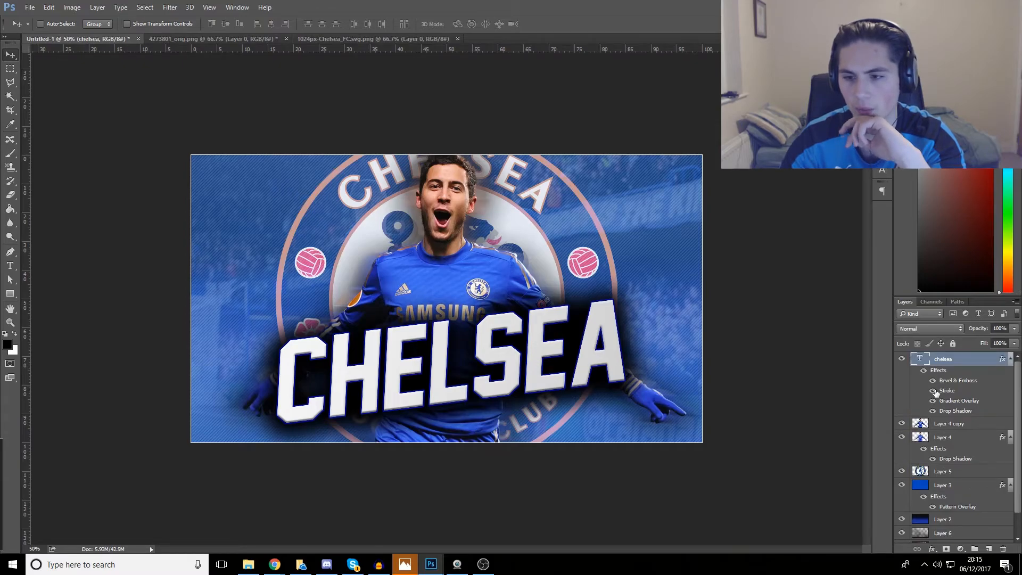
Hide the drop shadow on the CHELSEA title and duplicate the text layer
{"action": "left_click", "coordinate": [933, 411]}
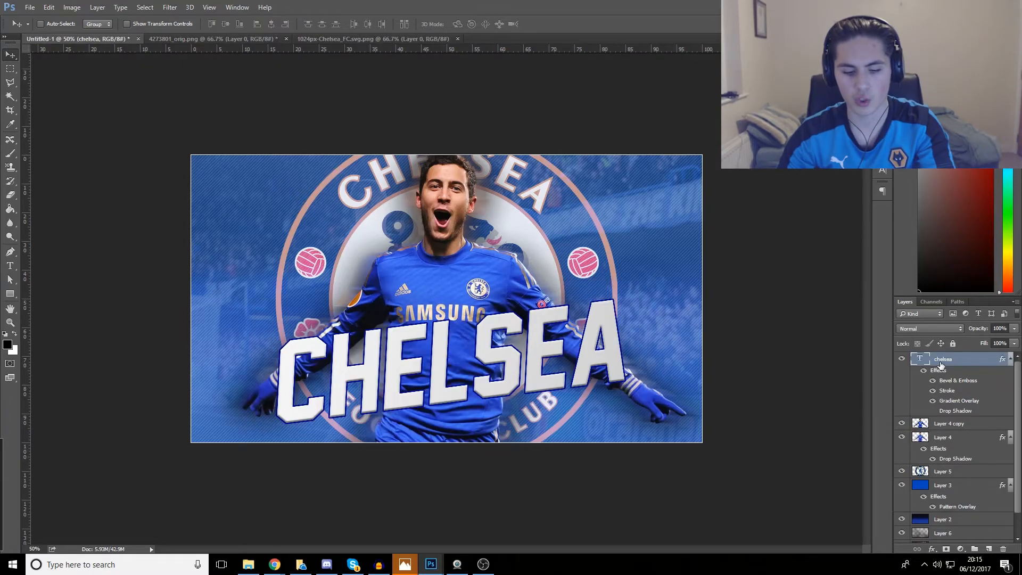
{"action": "key", "text": "ctrl+j"}
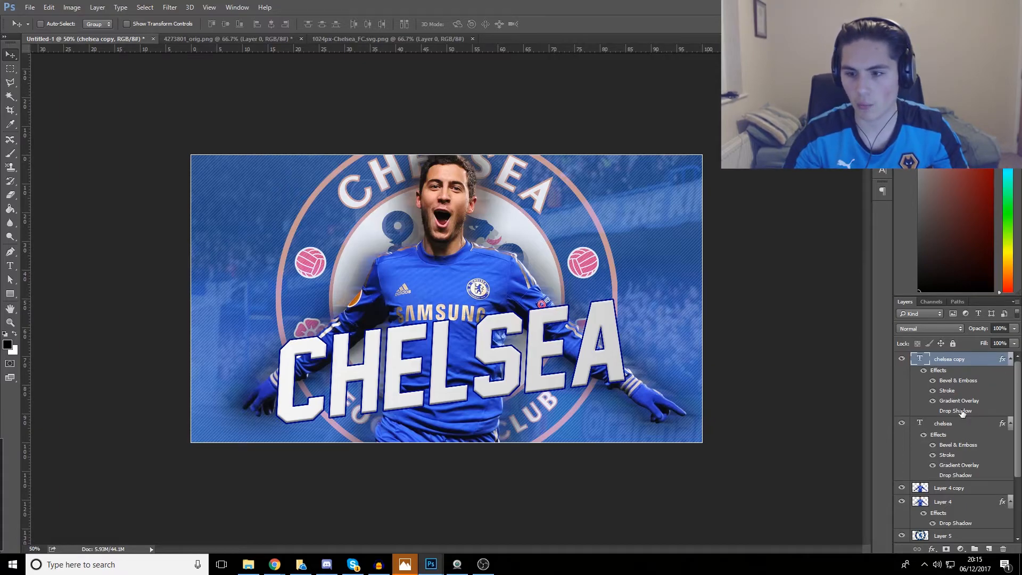
Replace the lower CHELSEA layer's stroke and gradient overlay with a black (000000) colour overlay, and offset it slightly down and right
{"action": "double_click", "coordinate": [977, 426]}
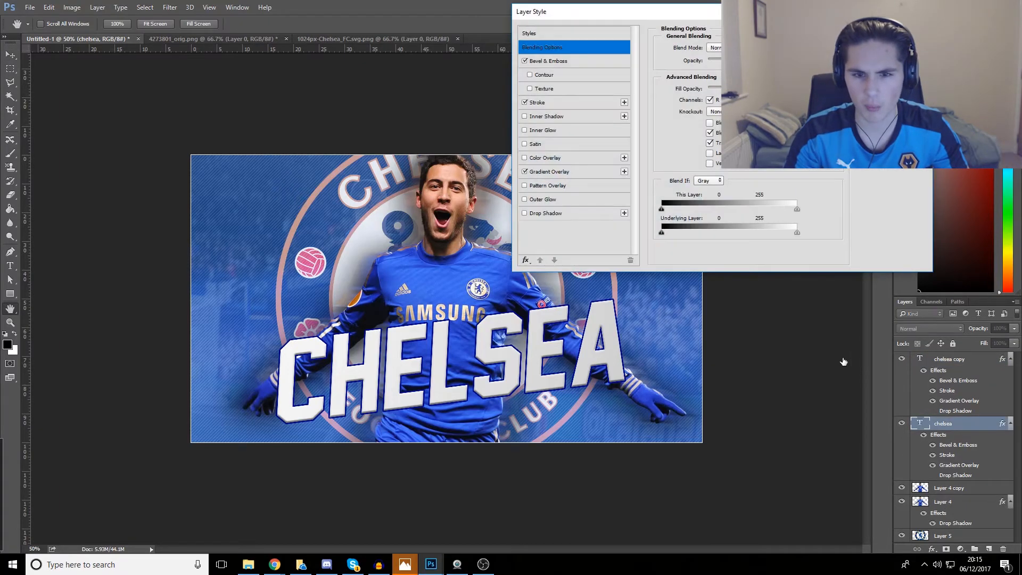
{"action": "left_click", "coordinate": [524, 172]}
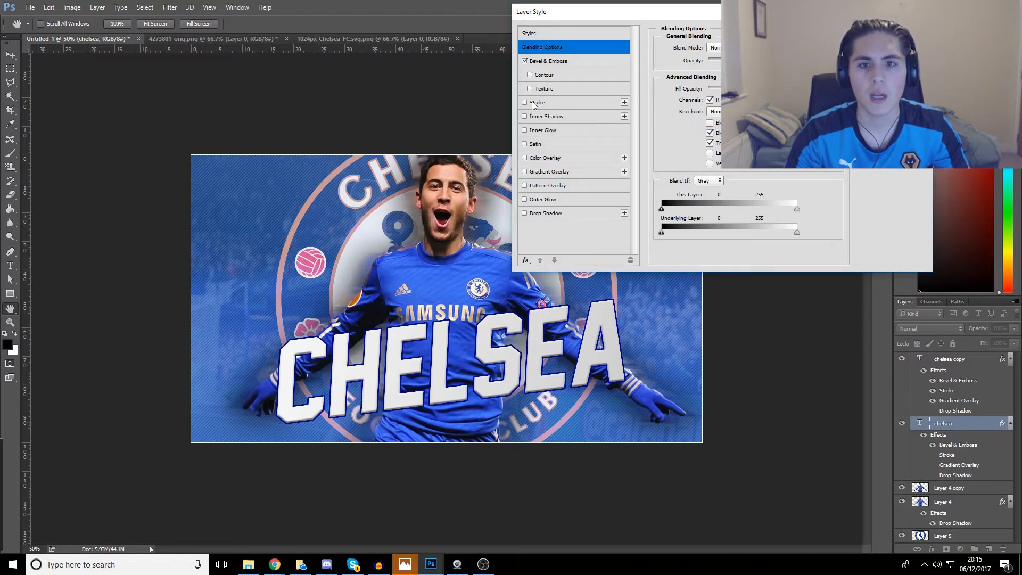
{"action": "left_click", "coordinate": [525, 158]}
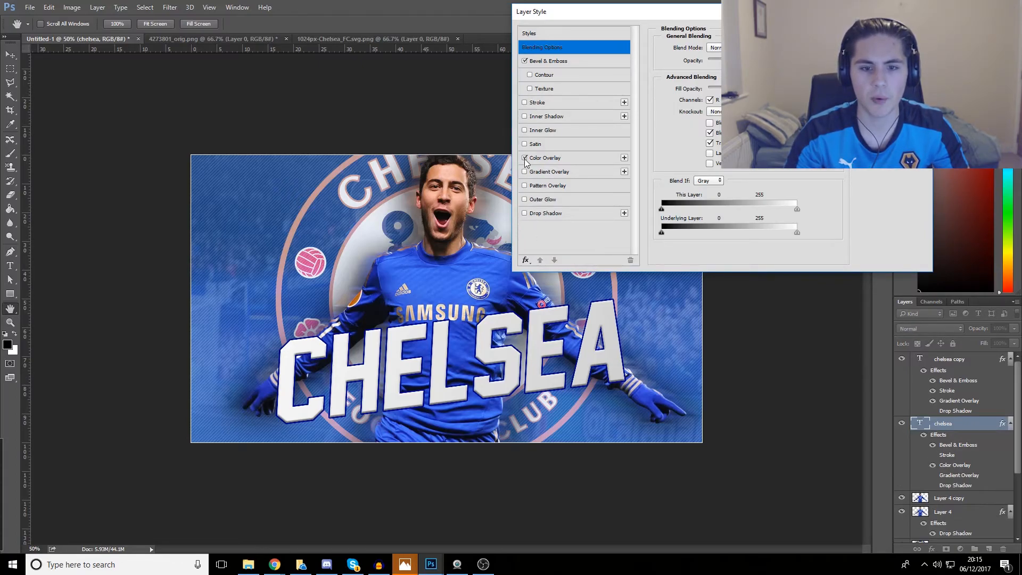
{"action": "left_click", "coordinate": [590, 158]}
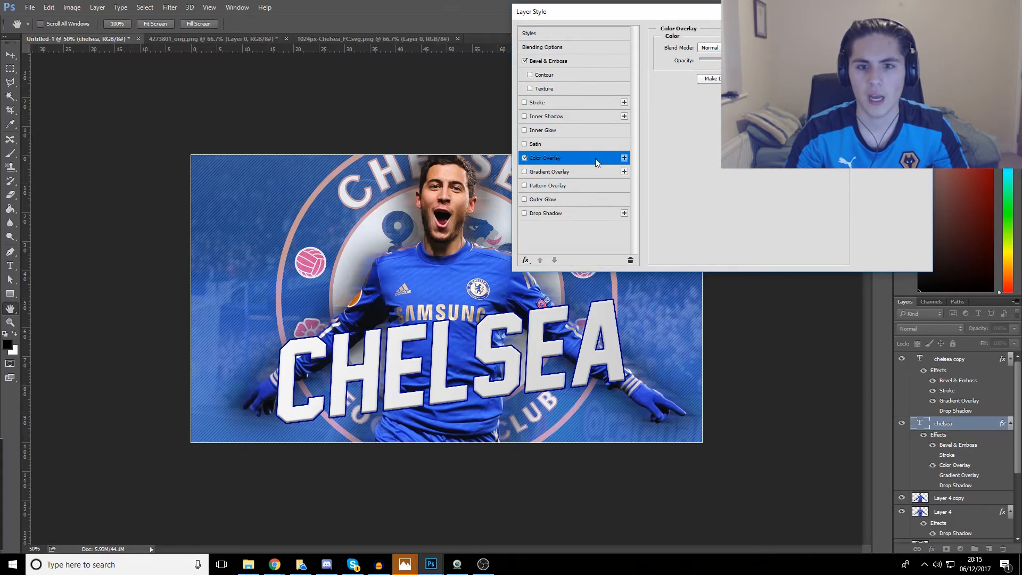
{"action": "left_click", "coordinate": [773, 48]}
{"action": "left_click_drag", "start_coordinate": [591, 186], "coordinate": [437, 353]}
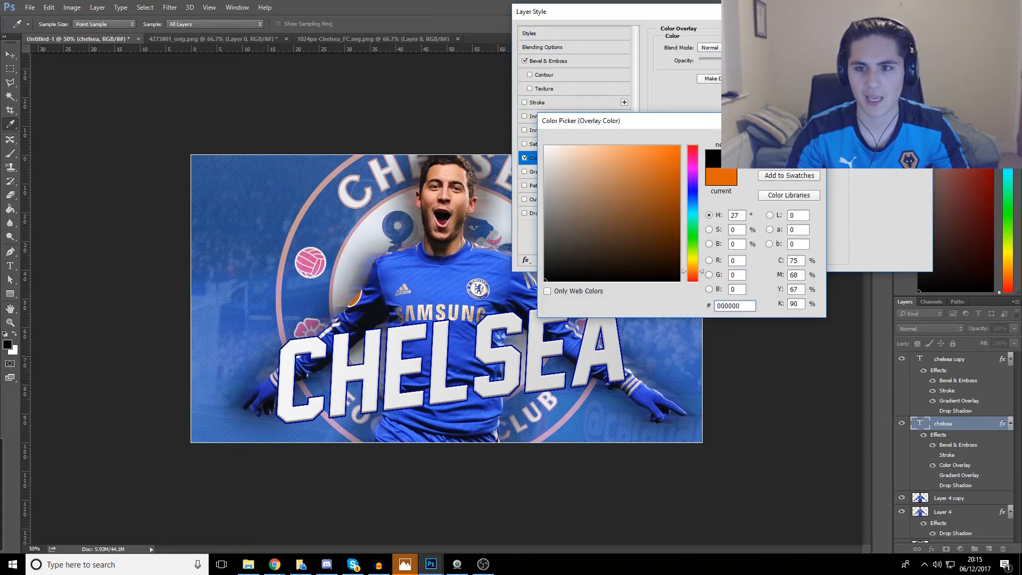
{"action": "key", "text": "Return"}
{"action": "key", "text": "Return"}
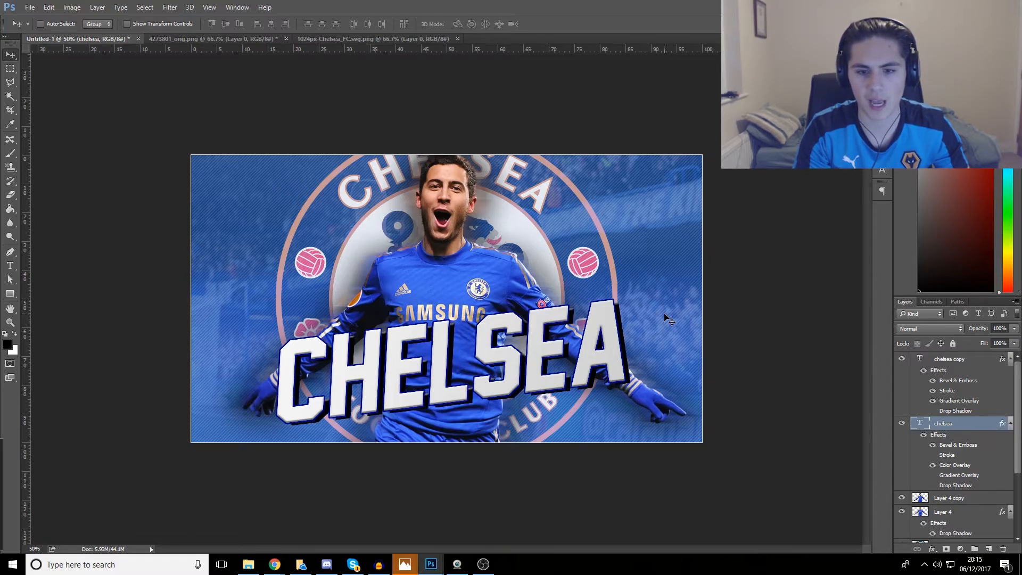
Add a white (ffffff) stroke of size 2 to the lower CHELSEA text layer and turn off its Bevel & Emboss
{"action": "double_click", "coordinate": [976, 430]}
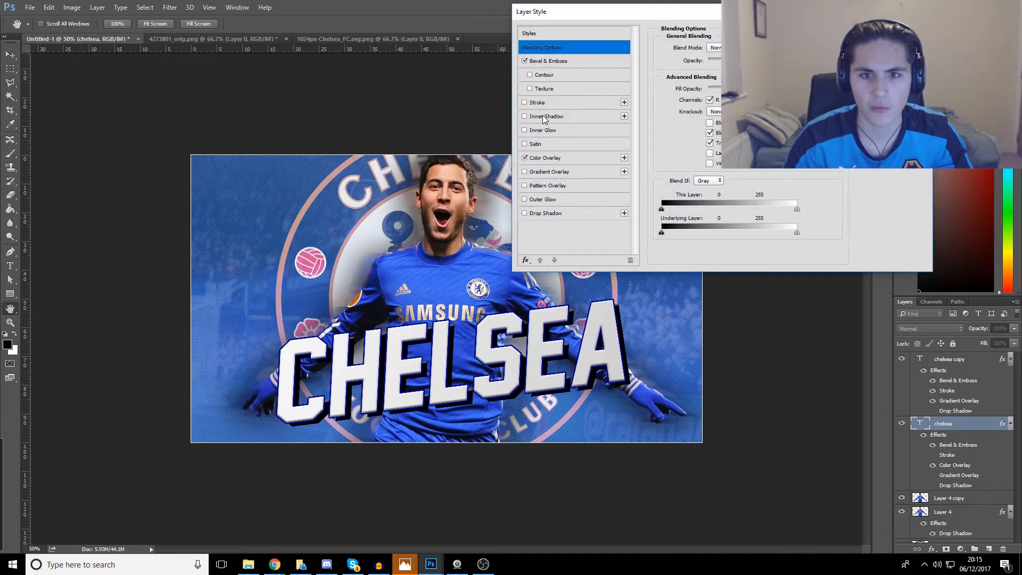
{"action": "left_click", "coordinate": [525, 102]}
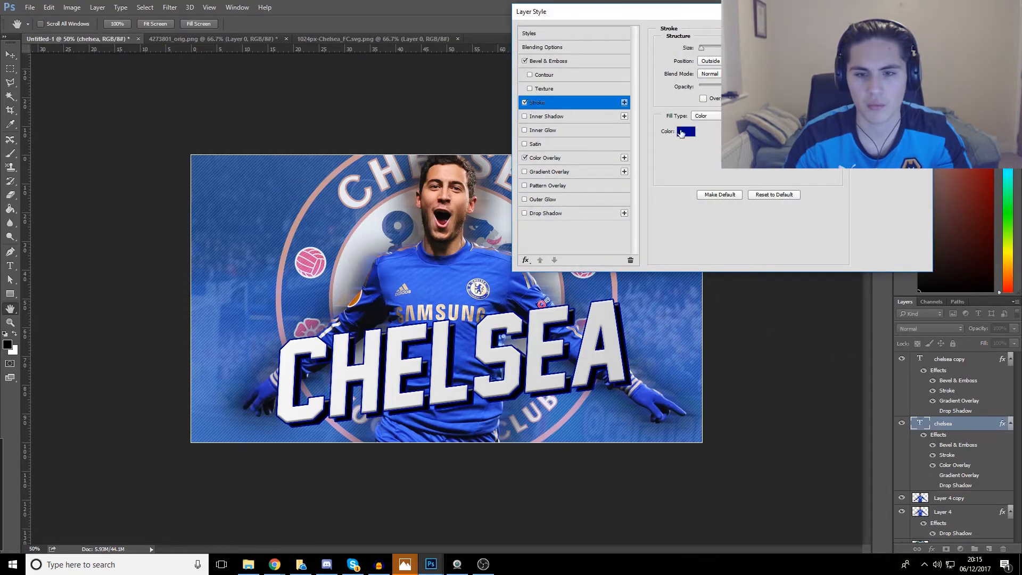
{"action": "left_click", "coordinate": [680, 132]}
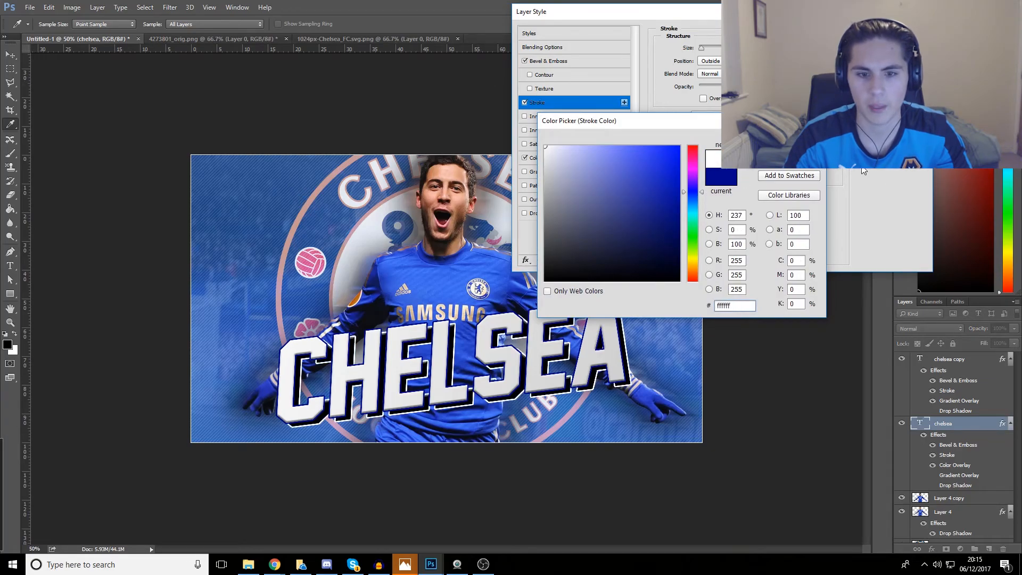
{"action": "left_click", "coordinate": [789, 137]}
{"action": "type", "text": "2"}
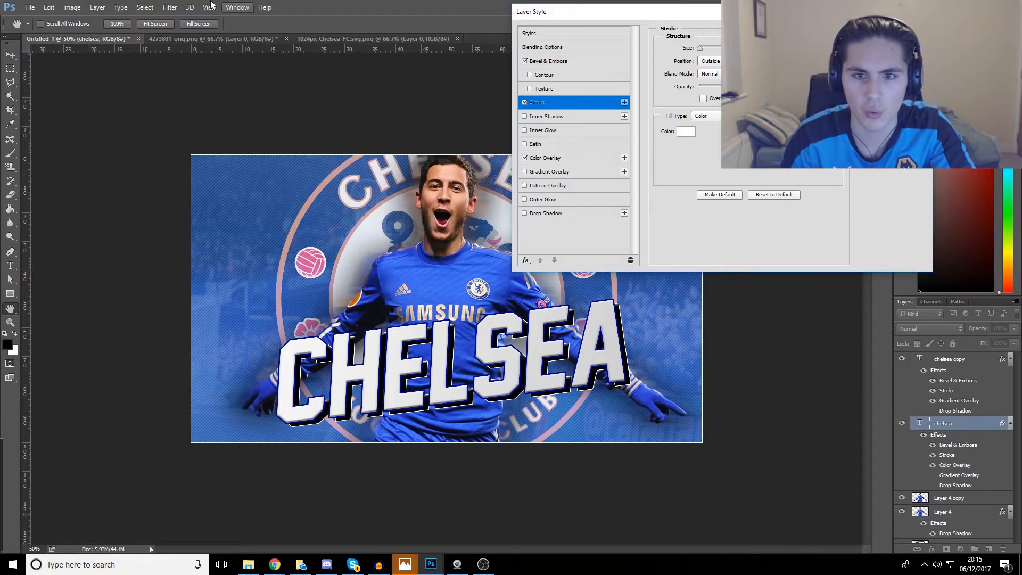
{"action": "left_click", "coordinate": [525, 62]}
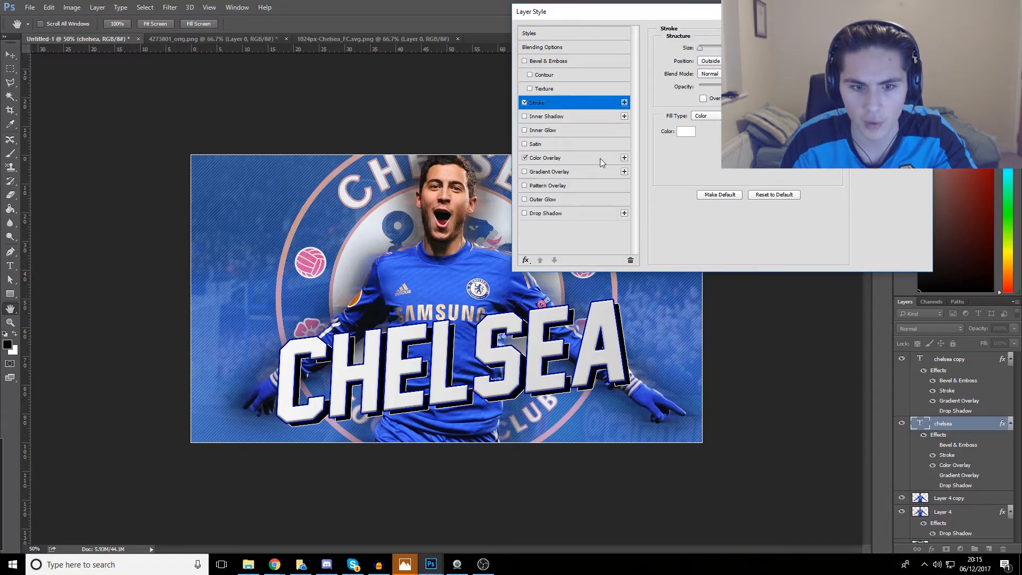
{"action": "key", "text": "Return"}
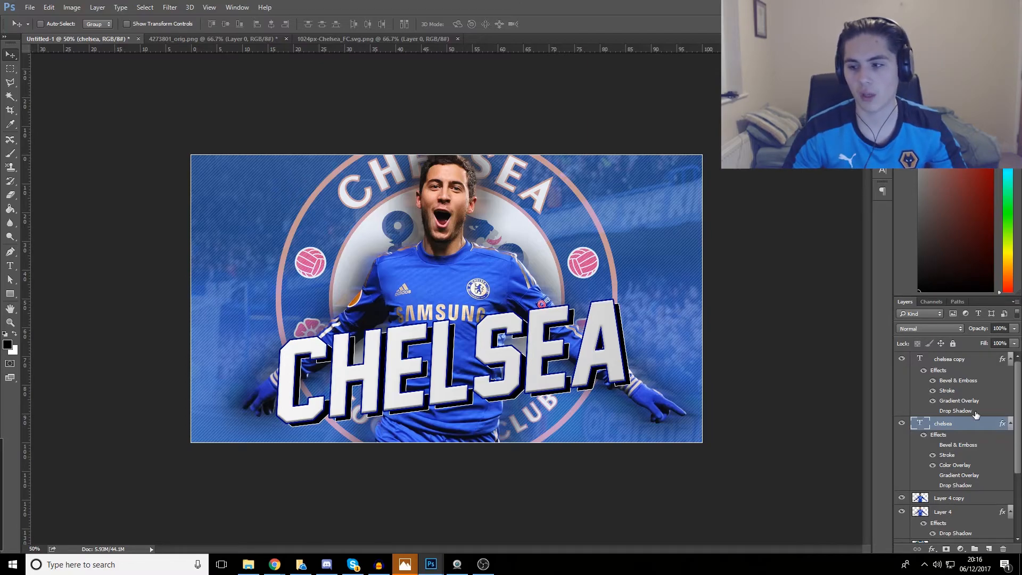
Bring the Blue colour-correction group into the Chelsea thumbnail above the title, make it visible and set its opacity to 22%
{"action": "left_click_drag", "start_coordinate": [772, 168], "coordinate": [338, 59]}
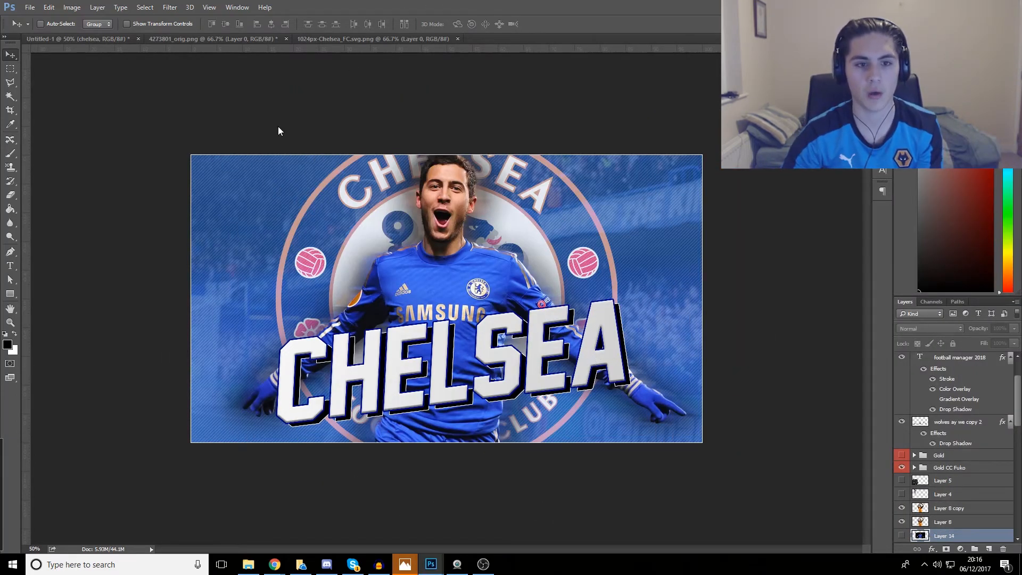
{"action": "left_click", "coordinate": [430, 228]}
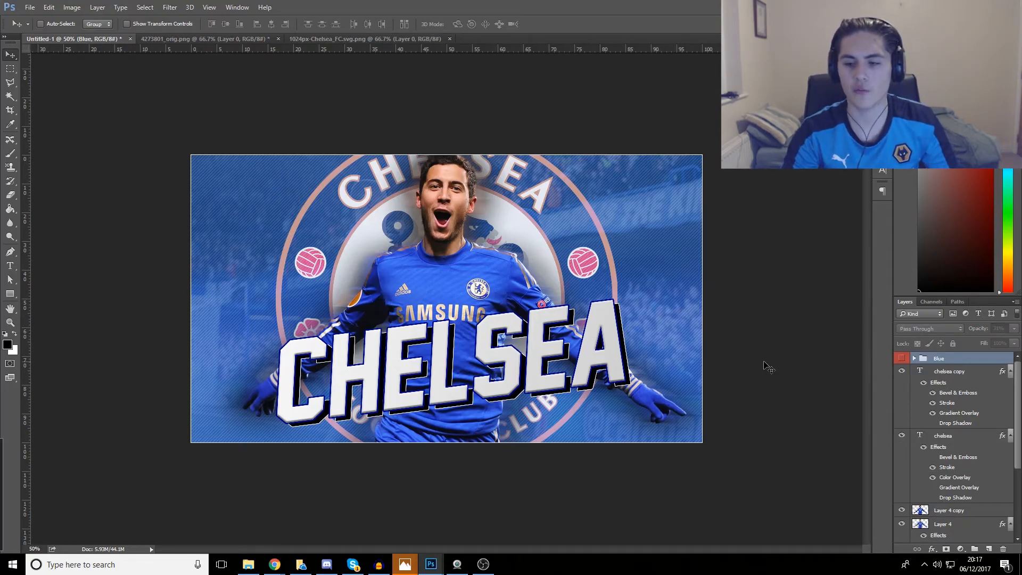
{"action": "left_click", "coordinate": [915, 359]}
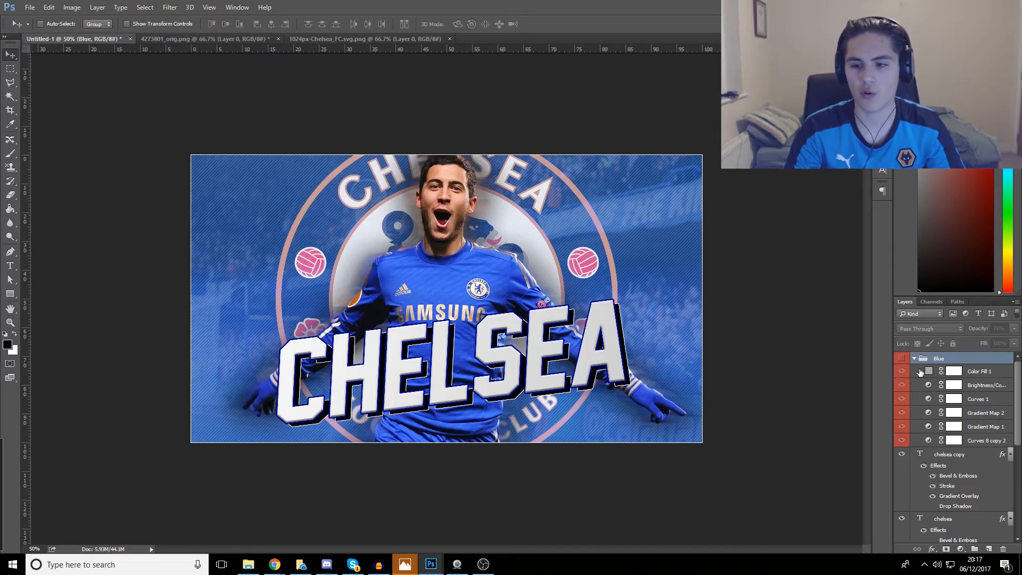
{"action": "left_click", "coordinate": [903, 360]}
{"action": "left_click", "coordinate": [1015, 329]}
{"action": "left_click_drag", "start_coordinate": [998, 344], "coordinate": [1017, 345]}
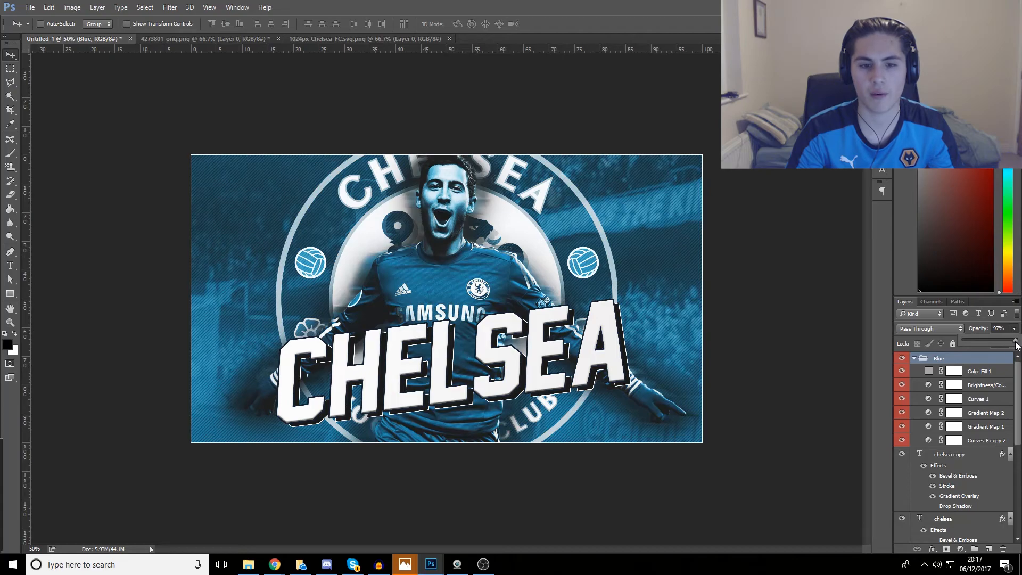
{"action": "left_click_drag", "start_coordinate": [969, 344], "coordinate": [982, 343]}
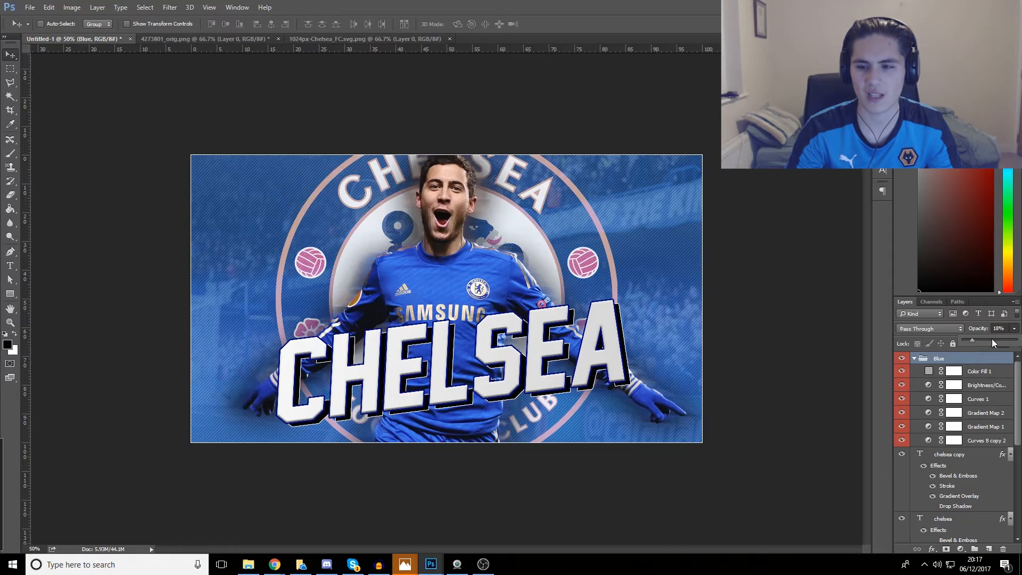
{"action": "left_click", "coordinate": [902, 360]}
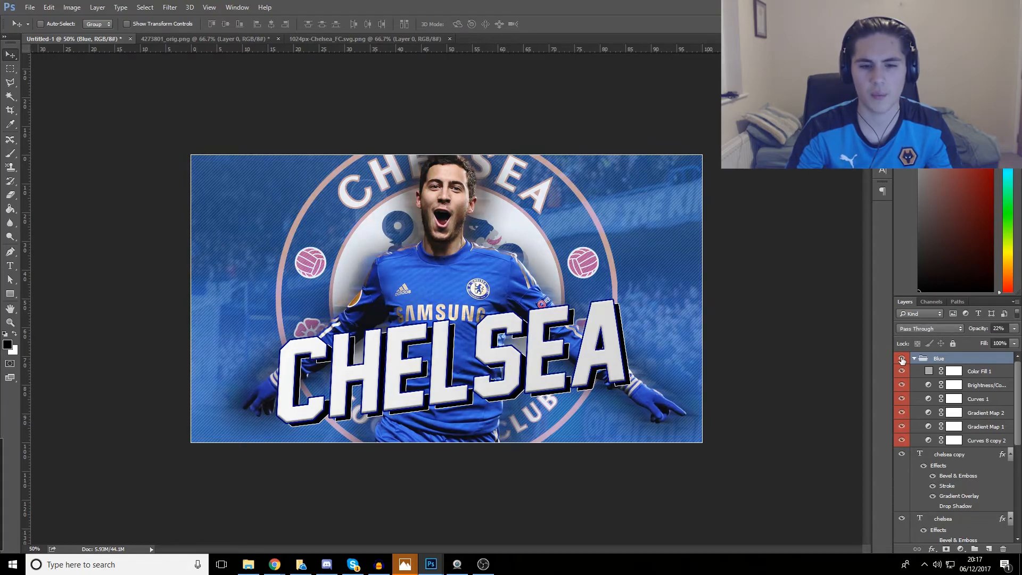
{"action": "left_click", "coordinate": [937, 386]}
{"action": "double_click", "coordinate": [931, 372]}
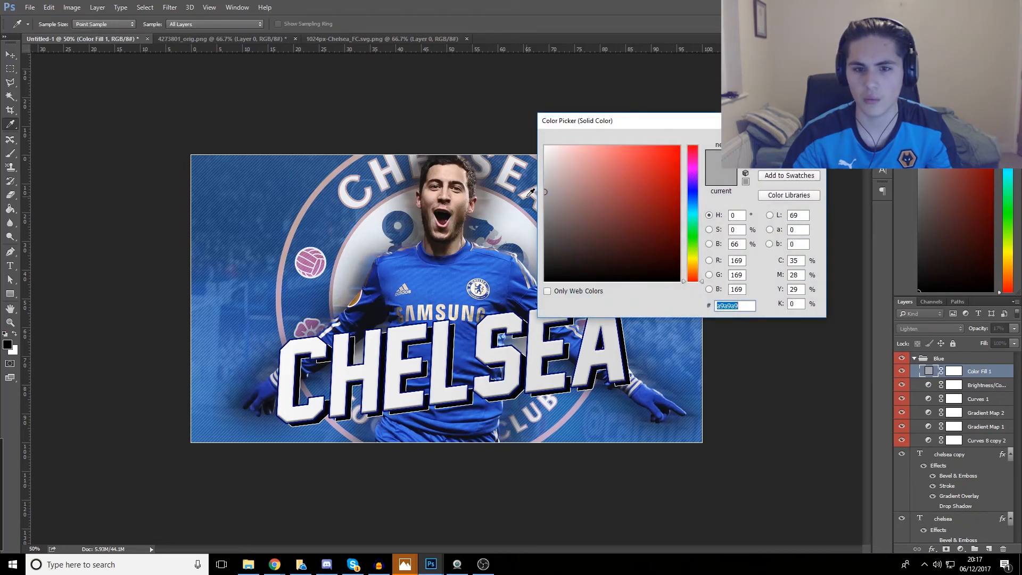
{"action": "left_click", "coordinate": [703, 191]}
{"action": "left_click", "coordinate": [666, 203]}
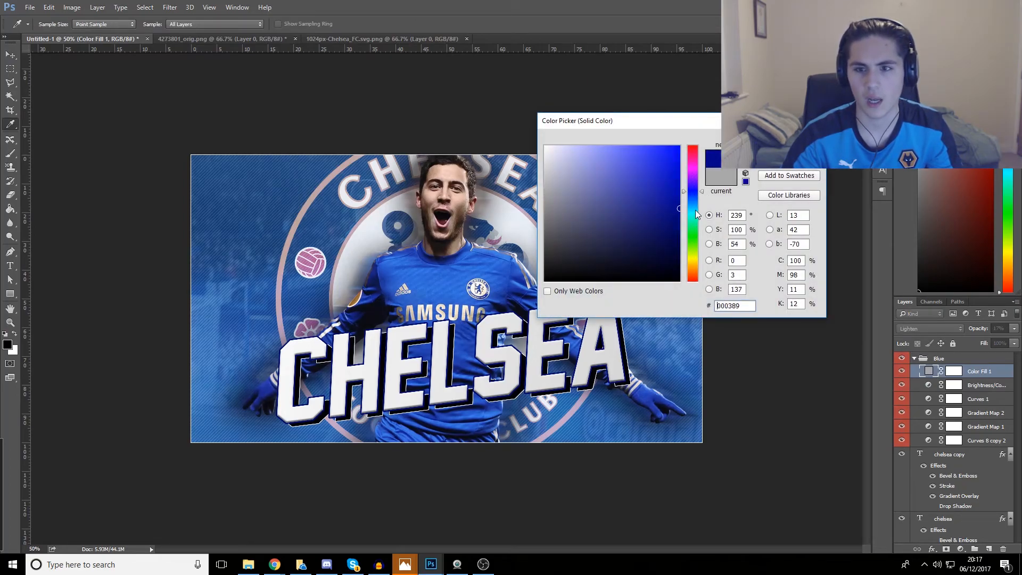
{"action": "left_click", "coordinate": [650, 212]}
{"action": "left_click", "coordinate": [649, 204]}
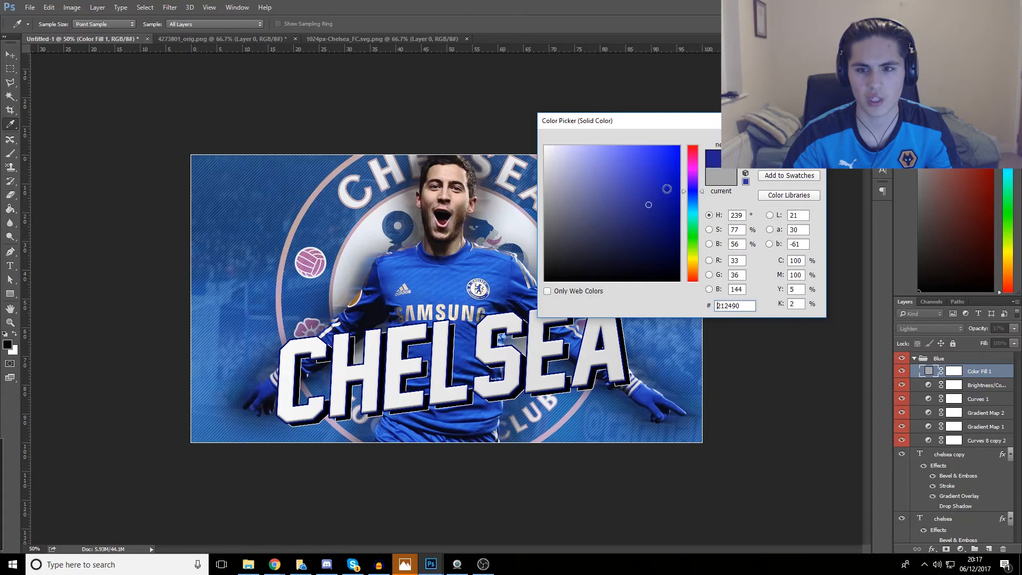
{"action": "left_click", "coordinate": [789, 156]}
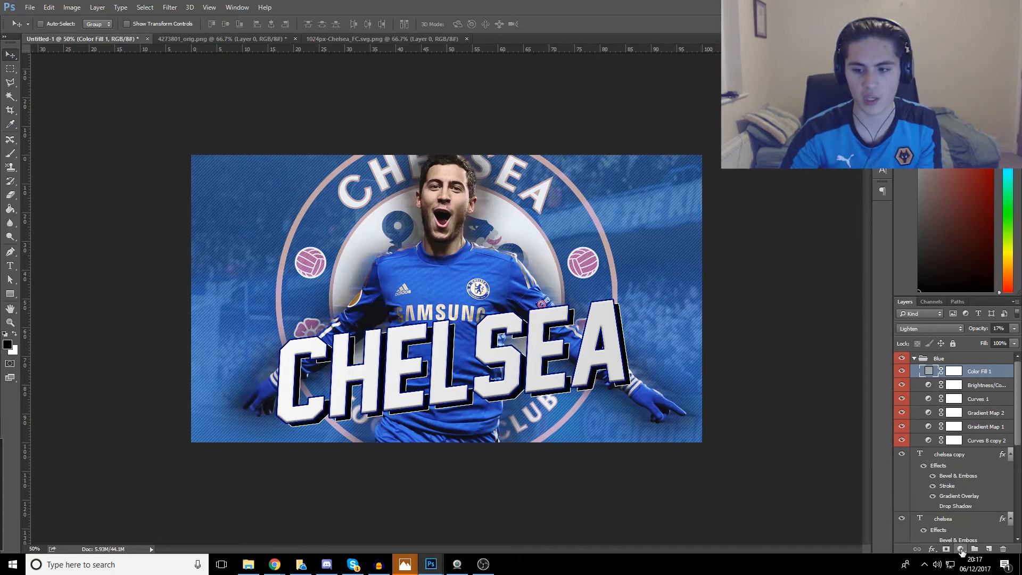
Examine the available adjustment types and the settings of the Blue group's Brightness/Contrast, Curves and Gradient Map layers
{"action": "left_click", "coordinate": [961, 549]}
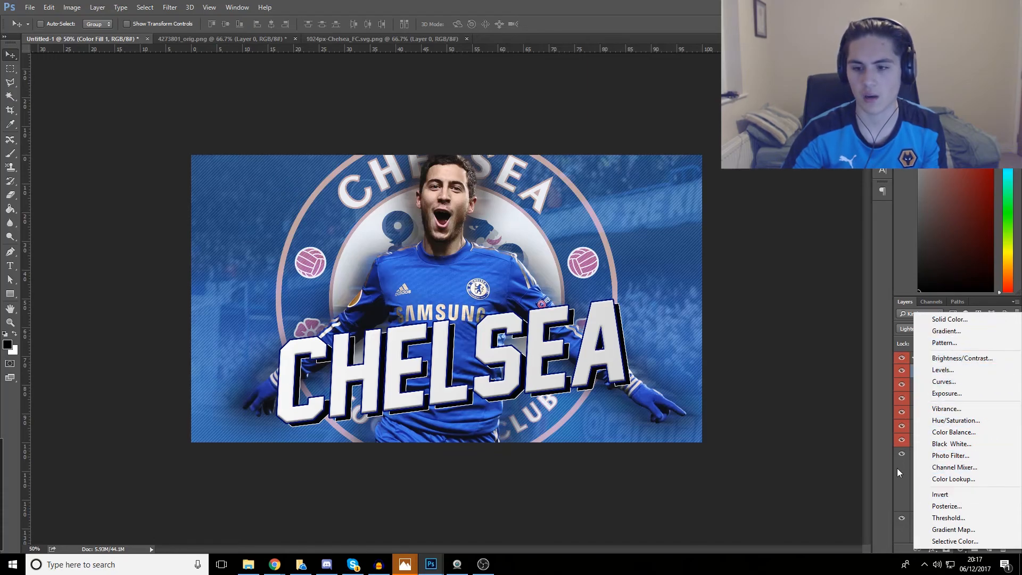
{"action": "left_click", "coordinate": [903, 482]}
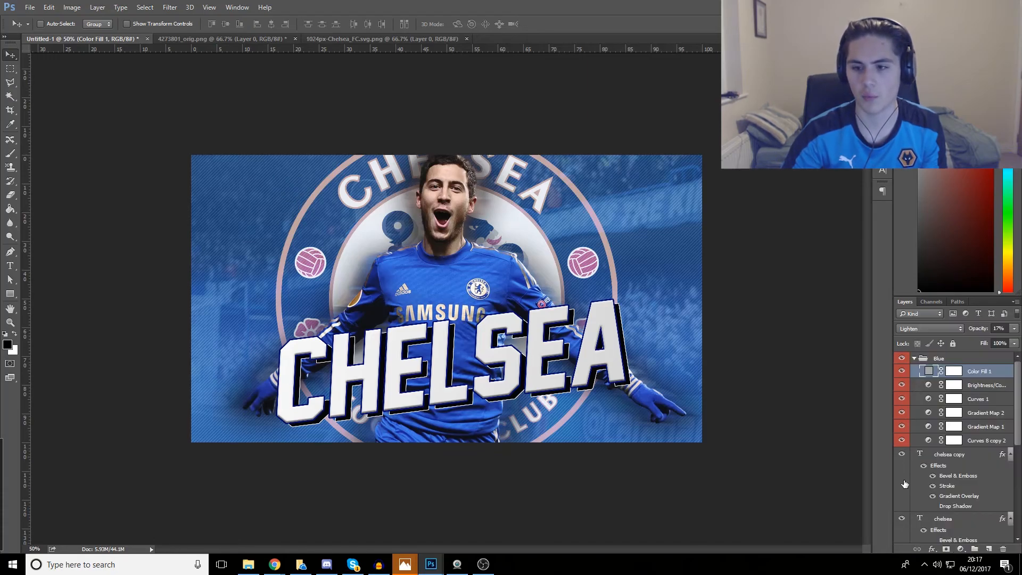
{"action": "double_click", "coordinate": [929, 387]}
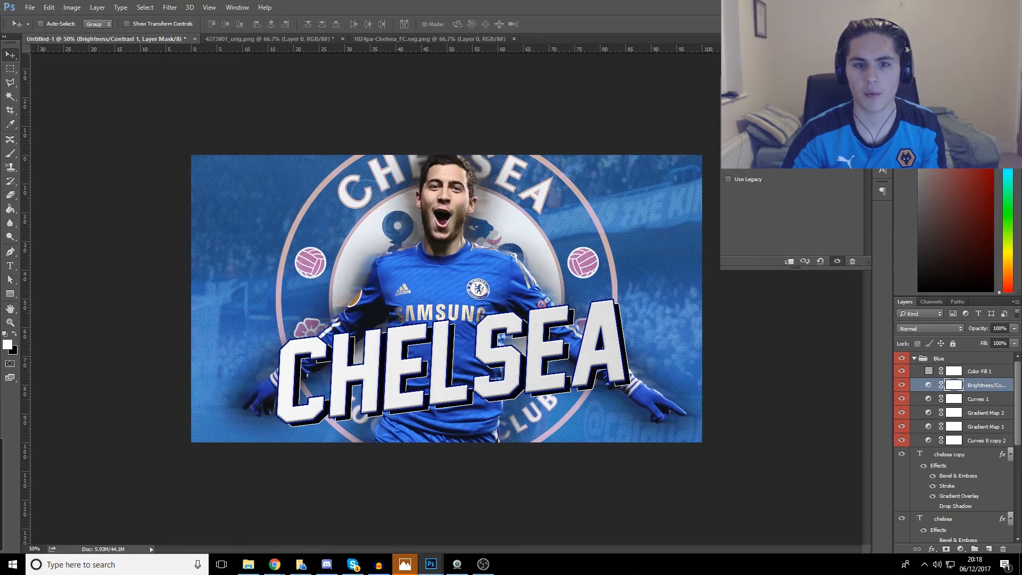
{"action": "left_click", "coordinate": [859, 80]}
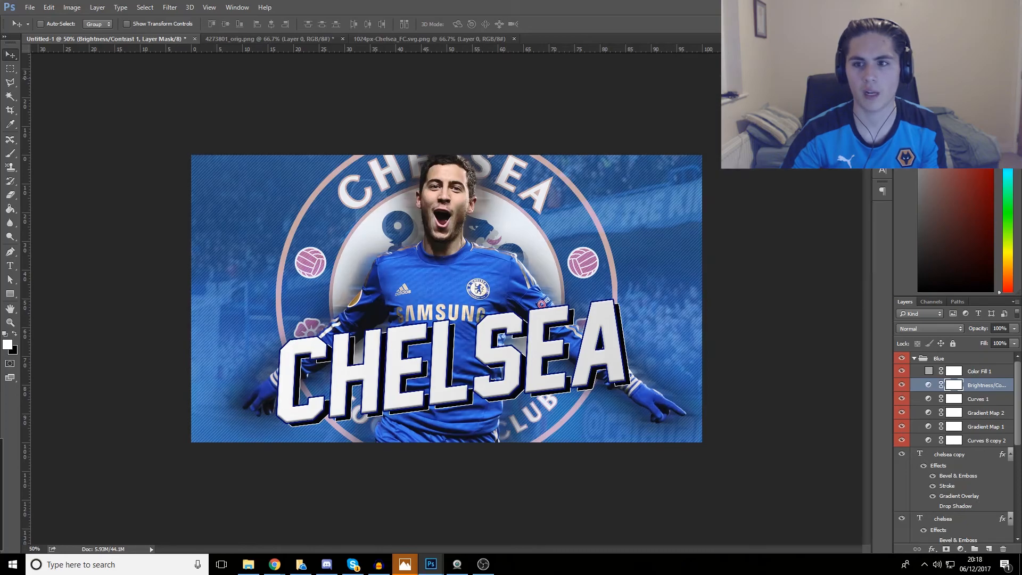
{"action": "left_click", "coordinate": [929, 400]}
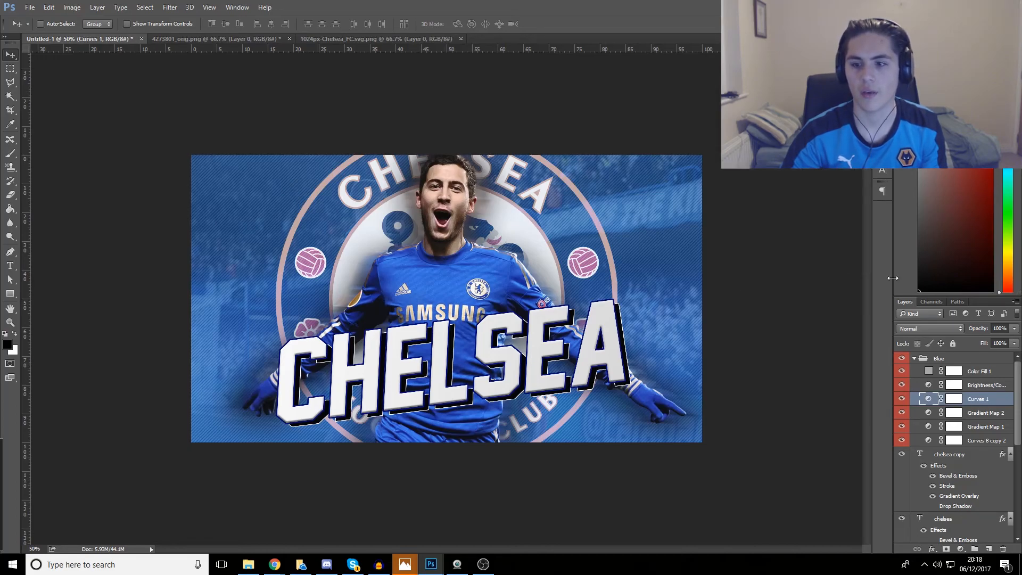
{"action": "left_click", "coordinate": [930, 414]}
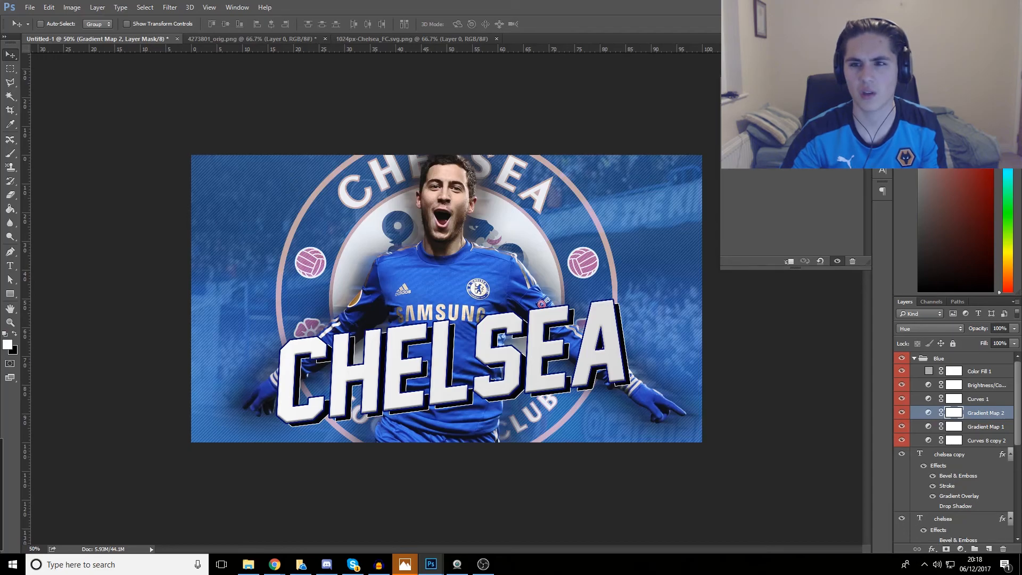
{"action": "left_click", "coordinate": [929, 427]}
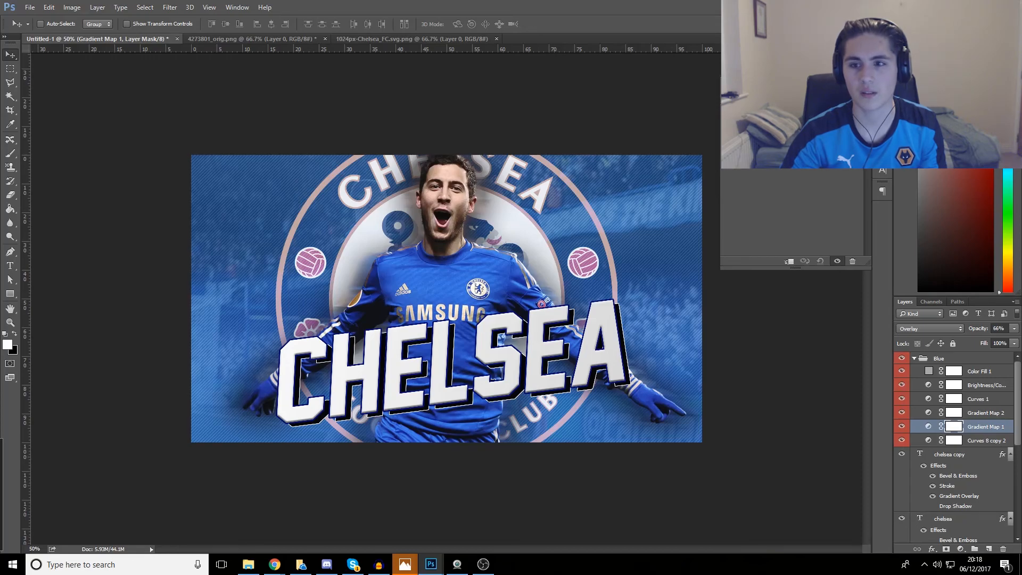
{"action": "left_click", "coordinate": [928, 441]}
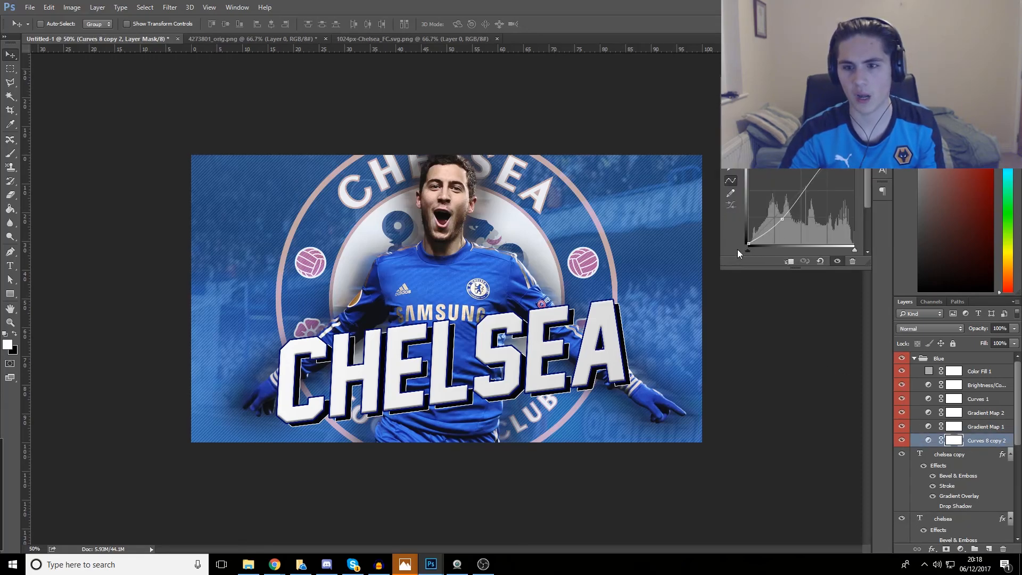
{"action": "left_click", "coordinate": [941, 359]}
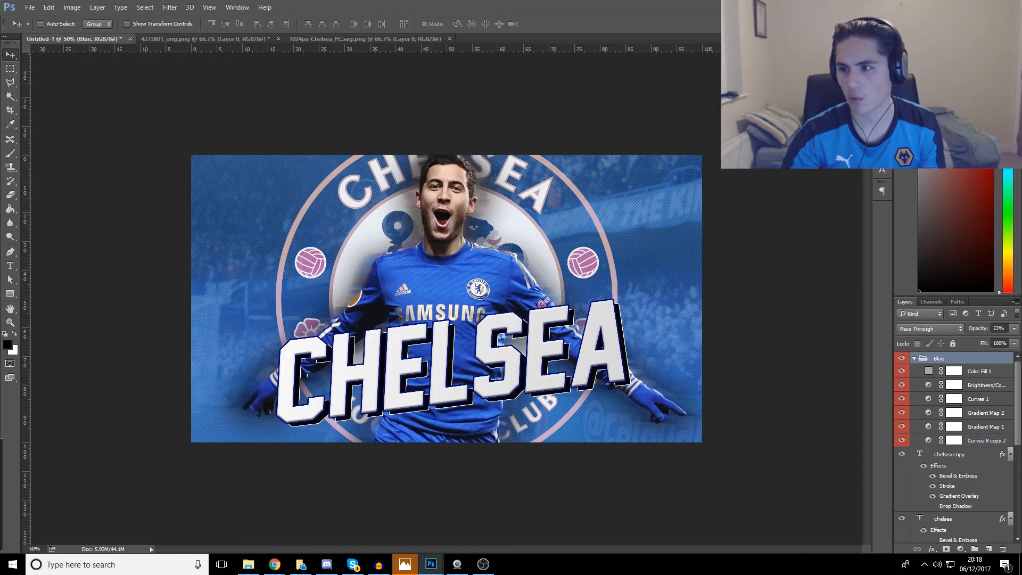
Compare the Wolves thumbnail with and without its colour correction by toggling the visibility of the visible Gold CC group
{"action": "left_click_drag", "start_coordinate": [1021, 144], "coordinate": [475, 37]}
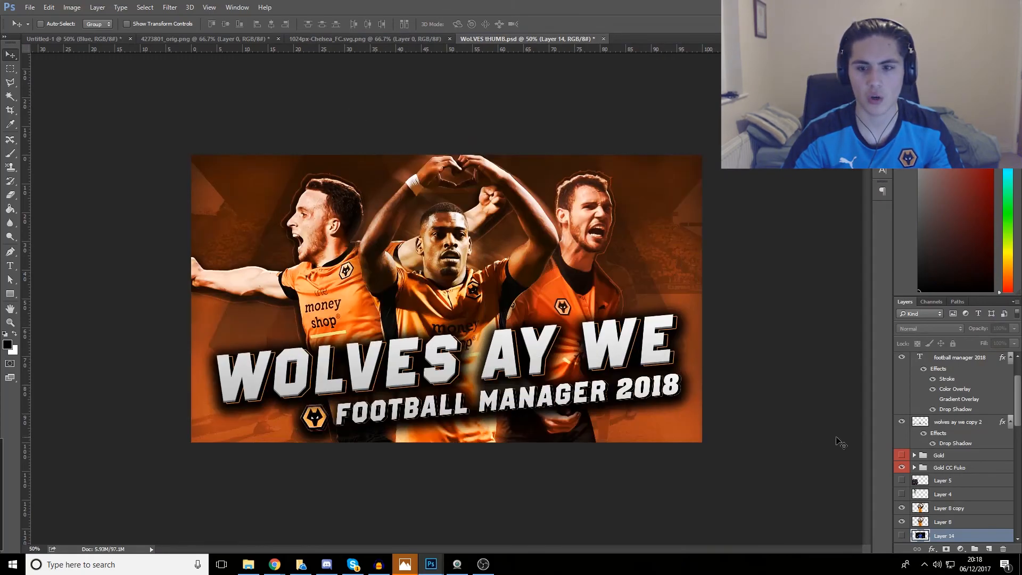
{"action": "scroll", "coordinate": [935, 472], "scroll_direction": "down", "scroll_amount": 3}
{"action": "left_click", "coordinate": [903, 398]}
{"action": "left_click", "coordinate": [902, 399]}
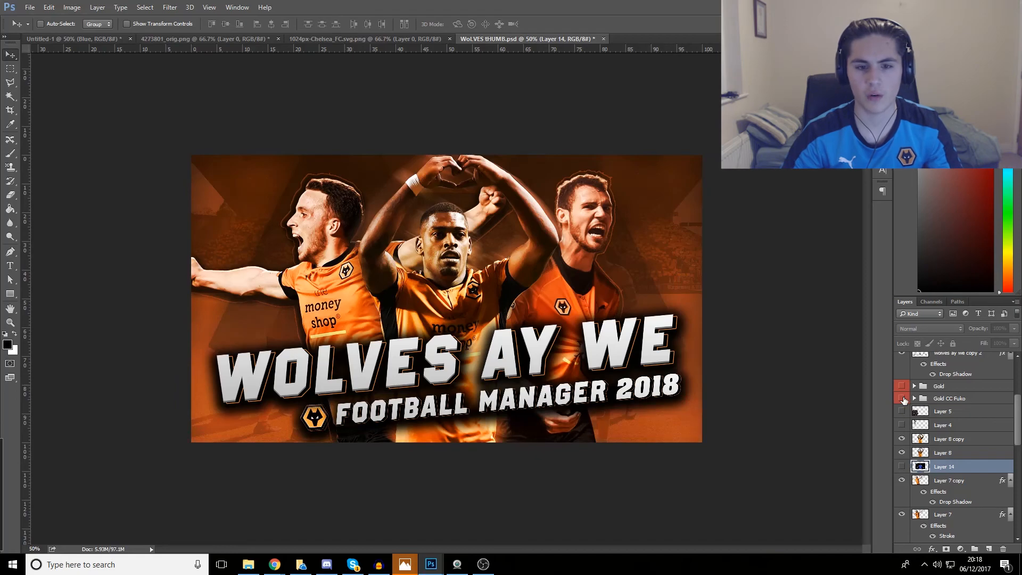
{"action": "left_click", "coordinate": [903, 398]}
{"action": "left_click", "coordinate": [902, 398]}
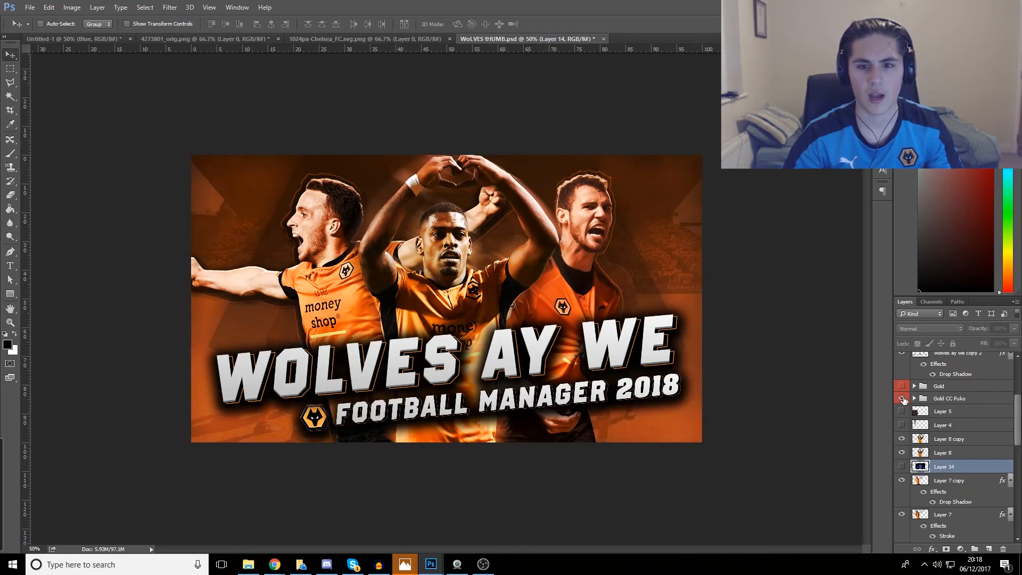
{"action": "left_click", "coordinate": [903, 398]}
{"action": "left_click", "coordinate": [902, 398]}
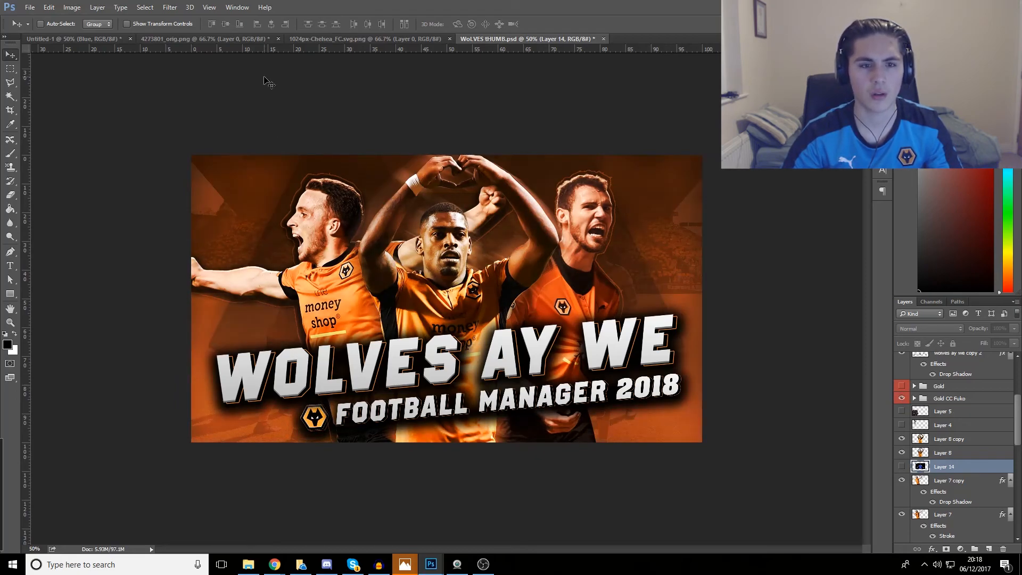
Return to the Chelsea thumbnail, collapse the Blue colour-correction group and set its opacity to 36%
{"action": "left_click", "coordinate": [99, 41]}
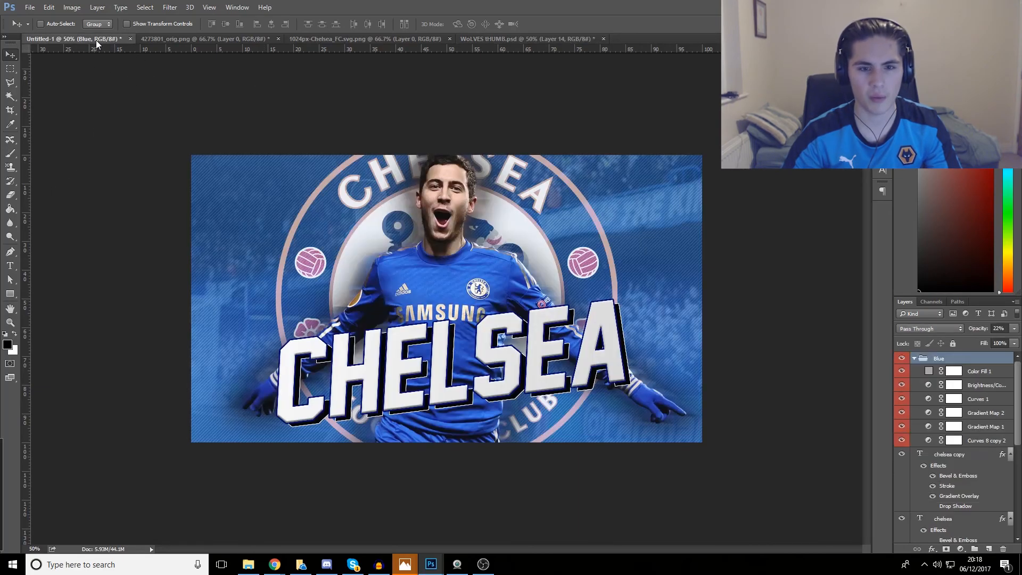
{"action": "left_click", "coordinate": [915, 358]}
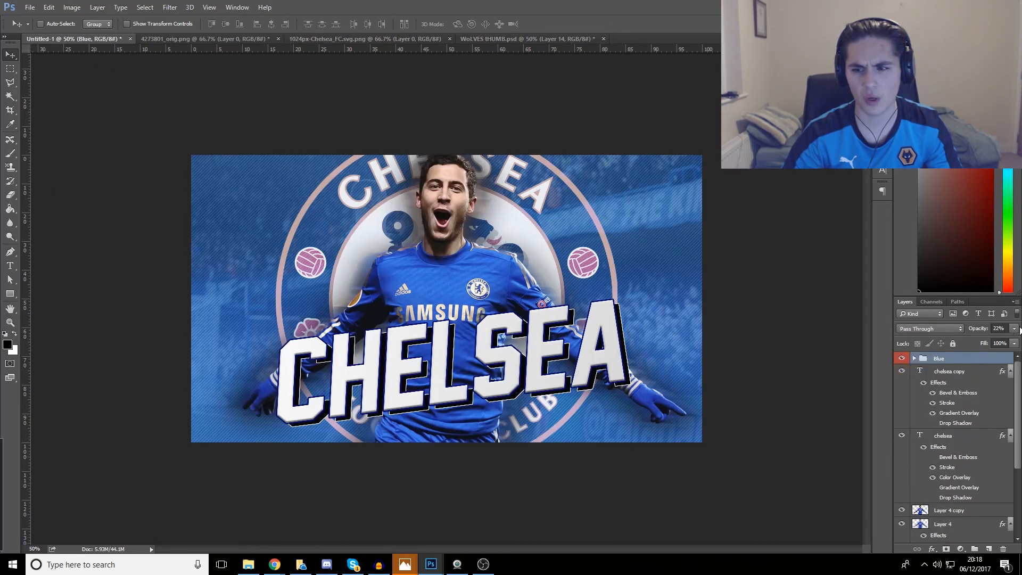
{"action": "left_click", "coordinate": [1014, 329]}
{"action": "mouse_move", "coordinate": [975, 341]}
{"action": "left_mouse_down"}
{"action": "mouse_move", "coordinate": [993, 343]}
{"action": "mouse_move", "coordinate": [982, 341]}
{"action": "left_mouse_up"}
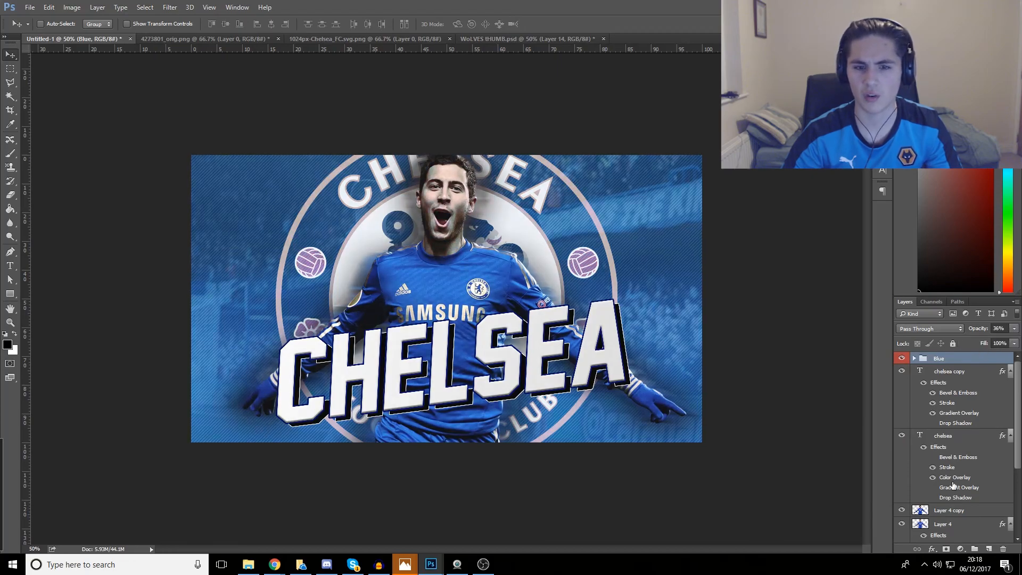
{"action": "left_click", "coordinate": [944, 436]}
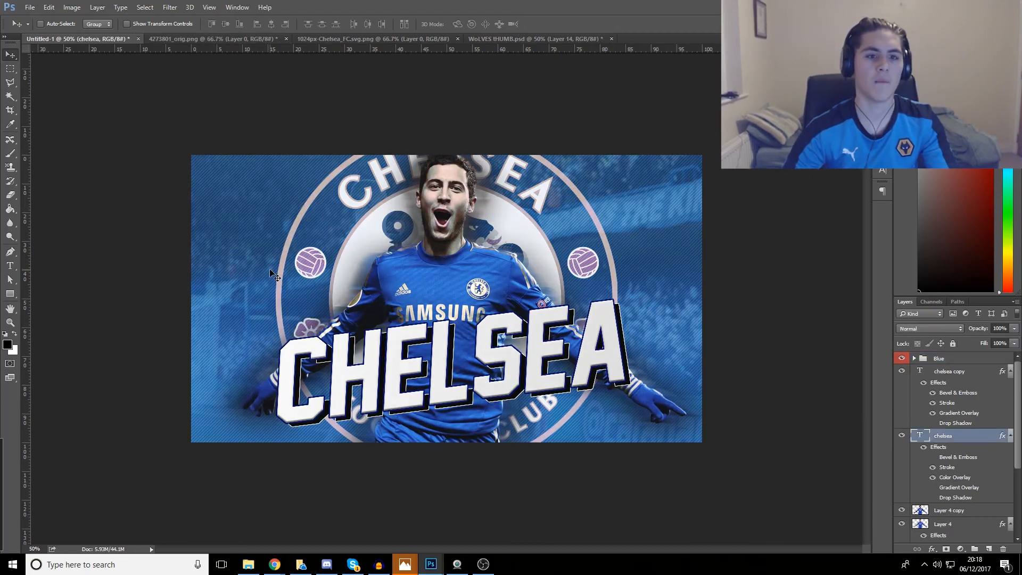
{"action": "key", "text": "ctrl+minus"}
{"action": "key", "text": "ctrl+plus"}
{"action": "key", "text": "ctrl+plus"}
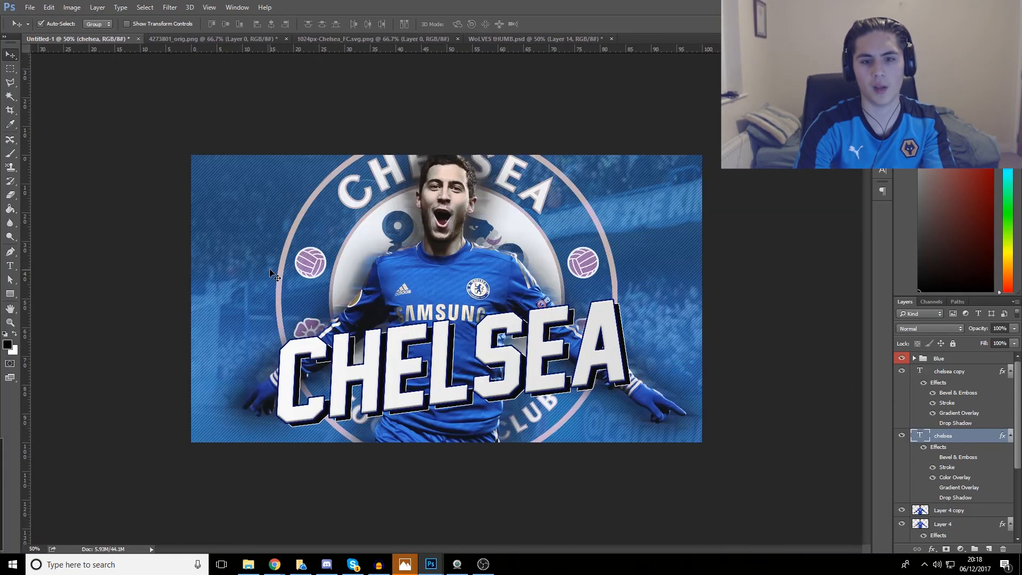
{"action": "key", "text": "ctrl+plus"}
{"action": "key", "text": "ctrl+minus"}
{"action": "key", "text": "ctrl+minus"}
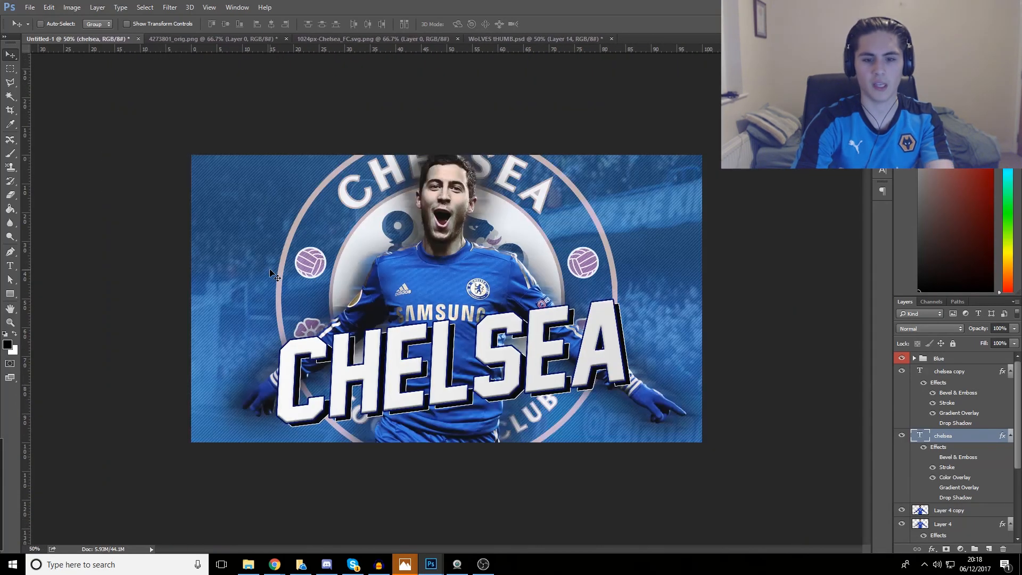